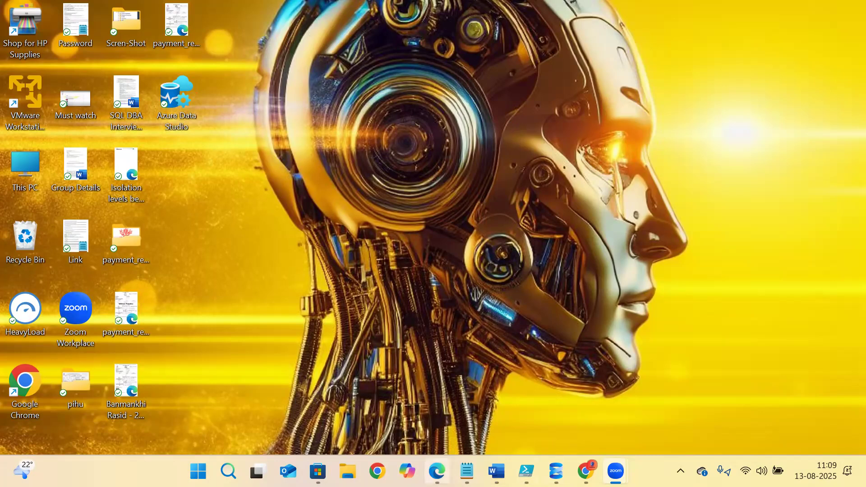
- Bring up Edge on the Azure portal Home tab, then switch to the Udemy course tab
left_click(436, 471)
left_click(51, 6)
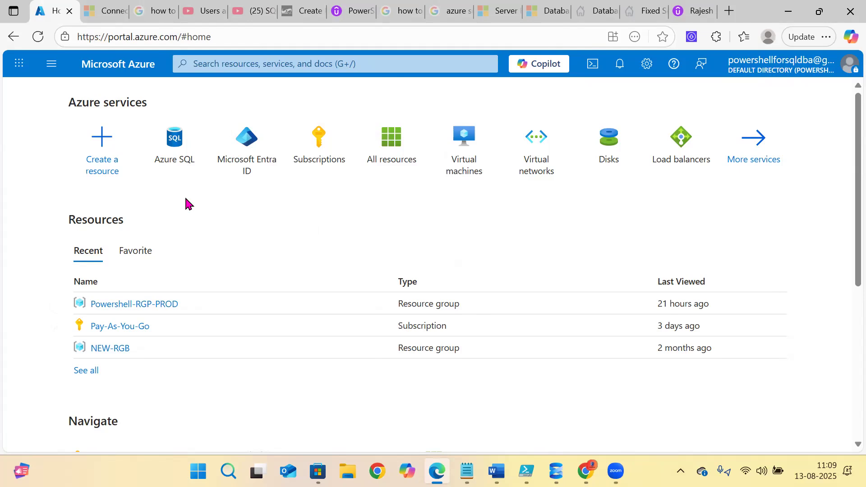
mouse_move(526, 471)
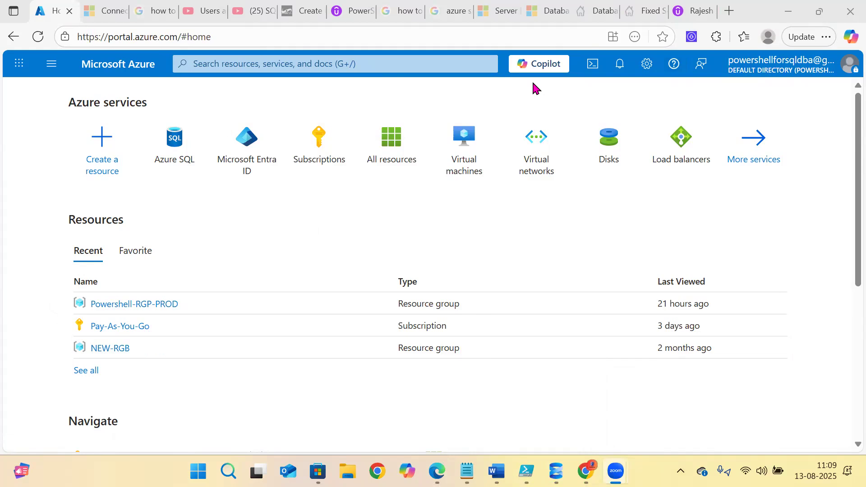
left_click(353, 10)
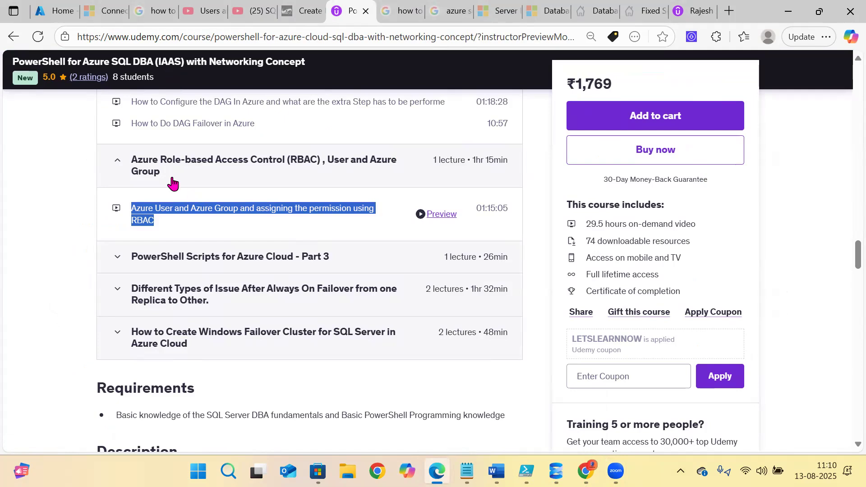
- Highlight the Azure User and Azure Group RBAC lecture title in the Udemy curriculum
left_click(32, 221)
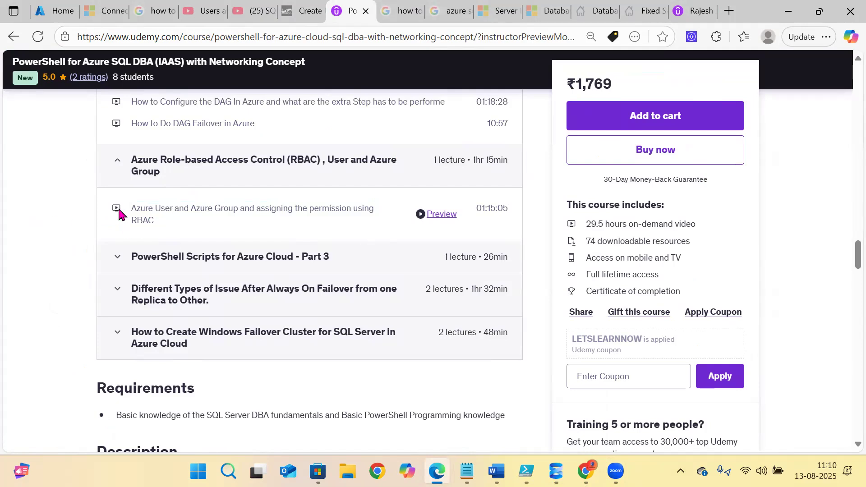
left_click_drag(131, 208, 163, 221)
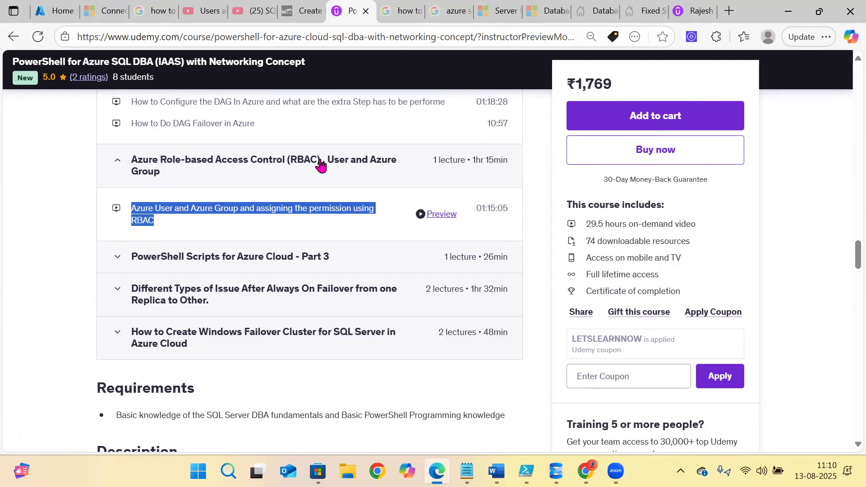
left_click_drag(310, 71, 24, 57)
left_click_drag(142, 207, 433, 219)
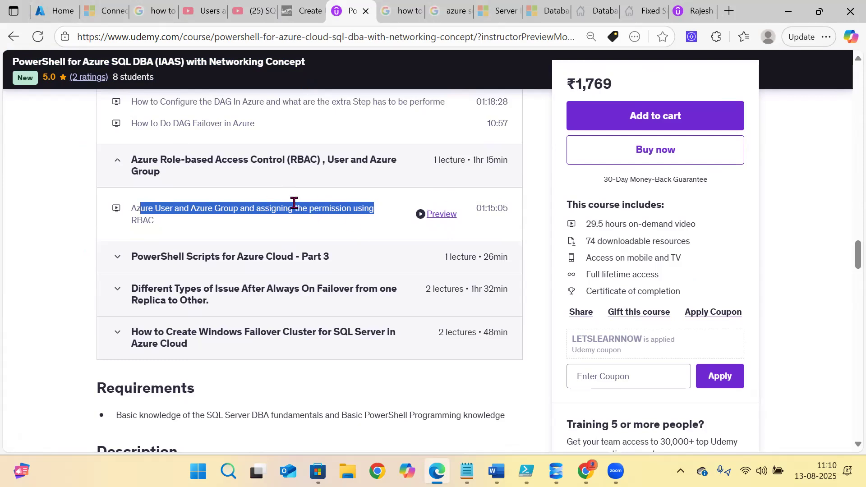
- Go back to the Azure portal Home tab, then bring SQL Server Management Studio forward
key("ctrl+1")
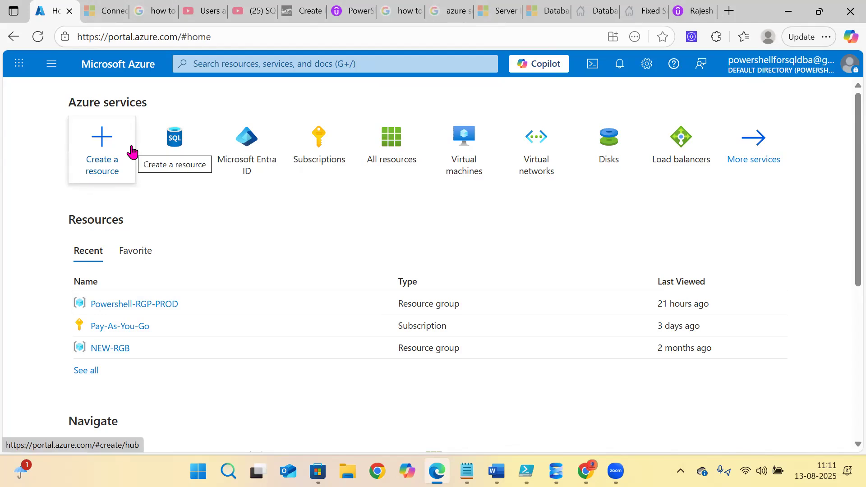
left_click(350, 10)
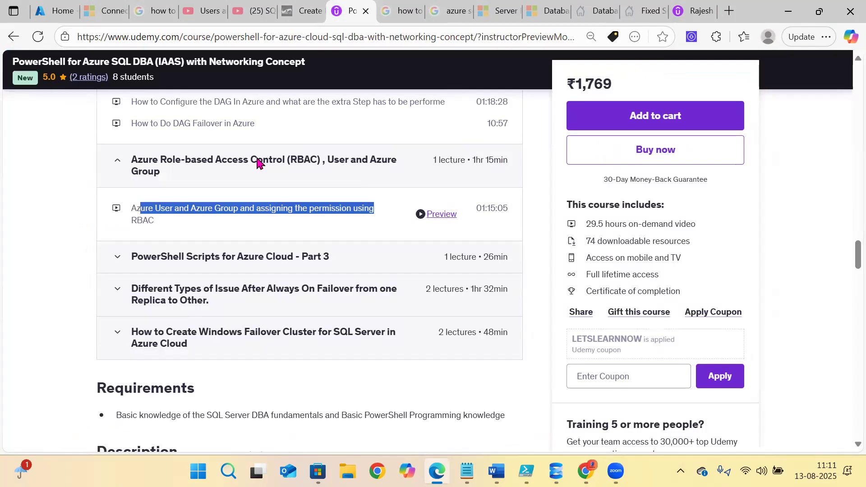
left_click(55, 10)
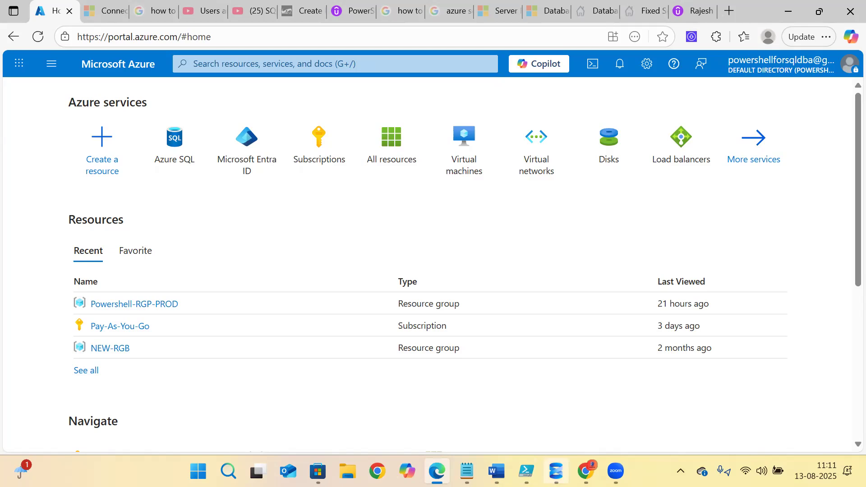
left_click(556, 472)
- Connect Object Explorer to DESKTOP-03UQBRE\PROD2012 with Windows Authentication, collapse it, and return to Edge
left_click(56, 92)
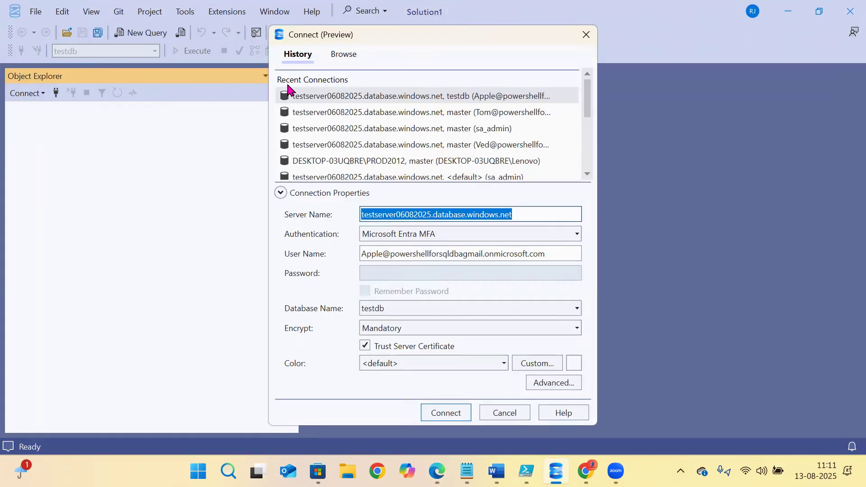
left_click(765, 74)
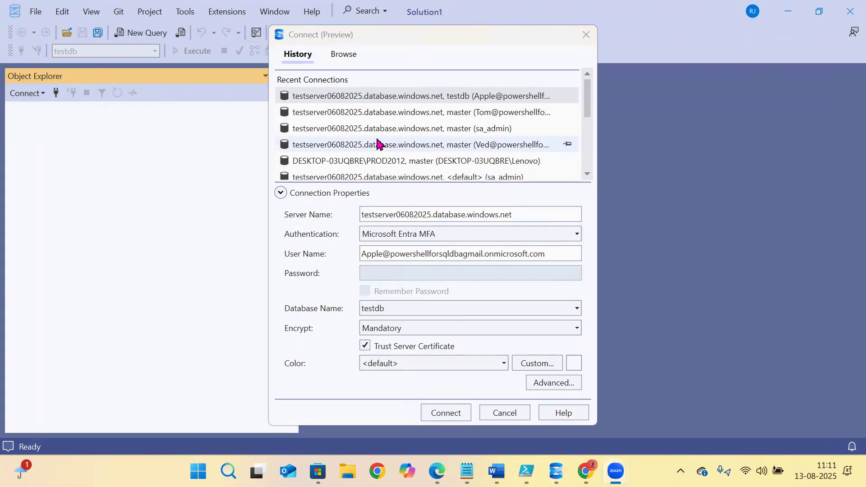
left_click(368, 166)
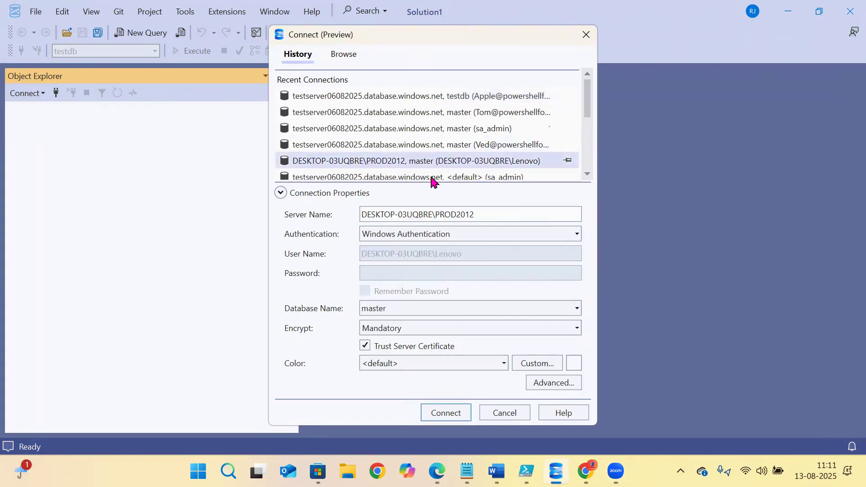
left_click(450, 418)
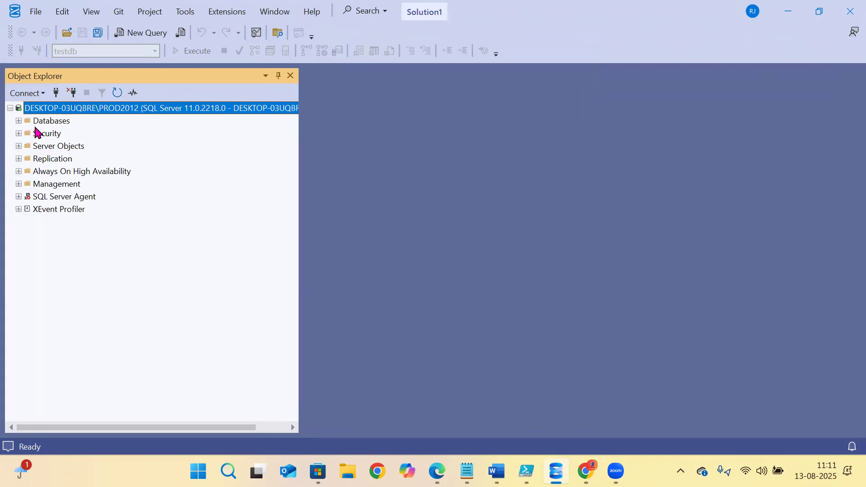
left_click(10, 108)
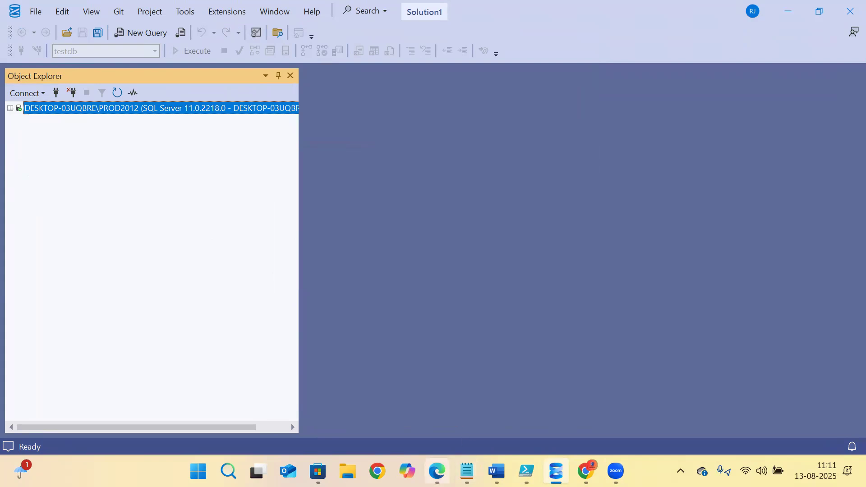
left_click(437, 471)
left_click(437, 471)
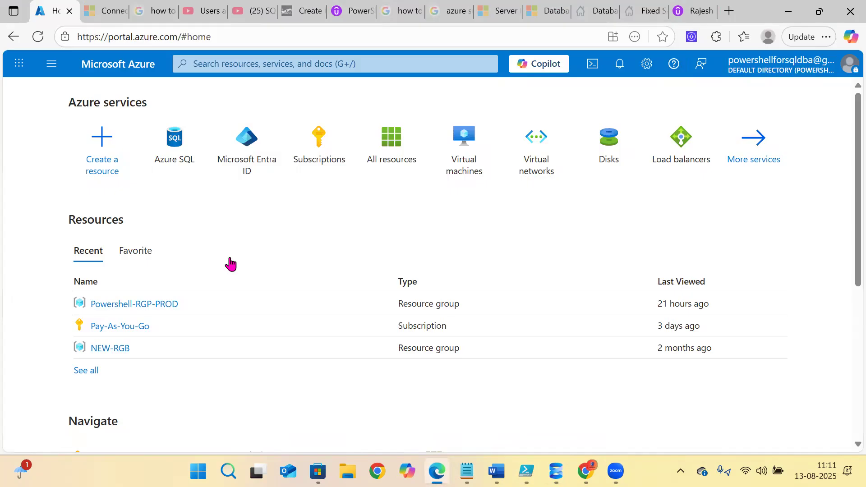
- Open the Azure SQL list from the home page and start a new resource with + Create
mouse_move(171, 147)
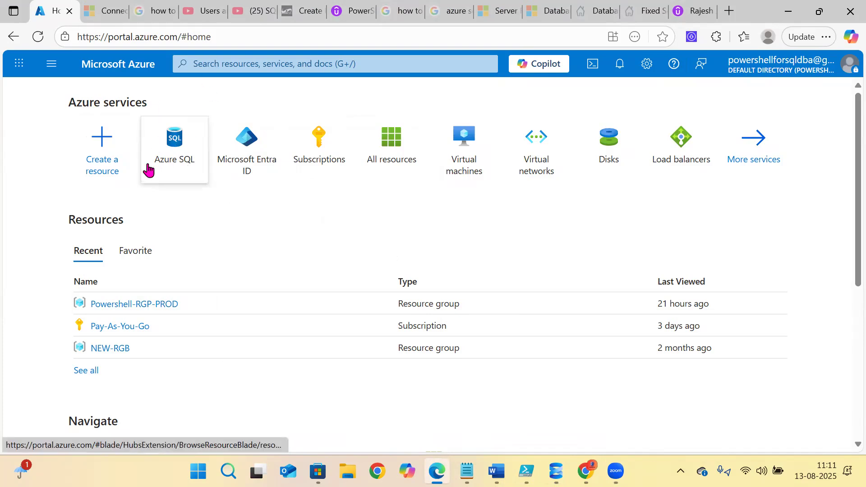
left_click(180, 170)
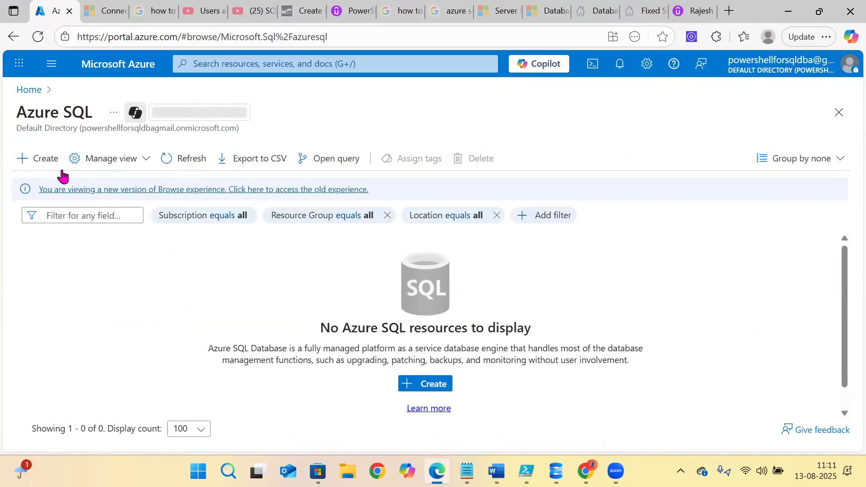
left_click(34, 158)
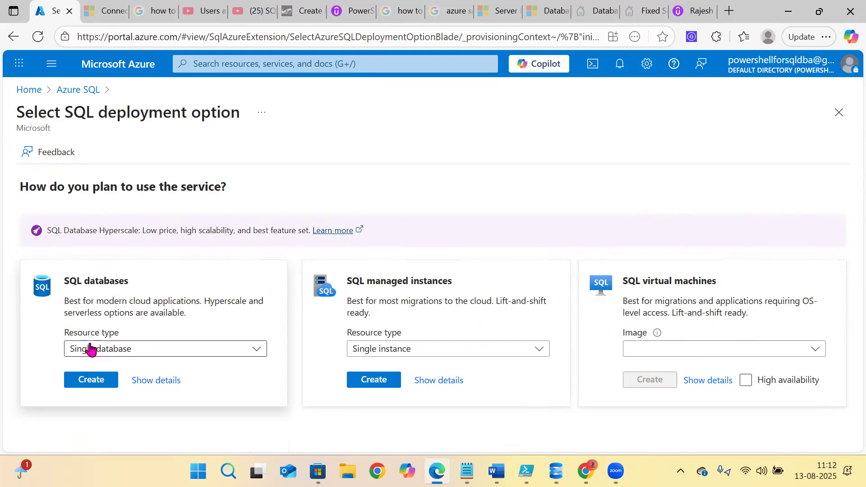
- Start a single SQL database in resource group Powershell-RGP-PROD
left_click(82, 381)
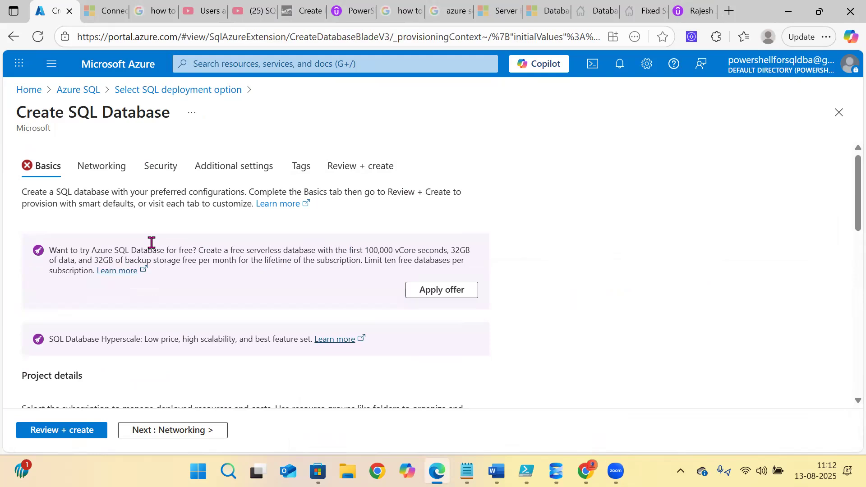
scroll(151, 242, "down", 5)
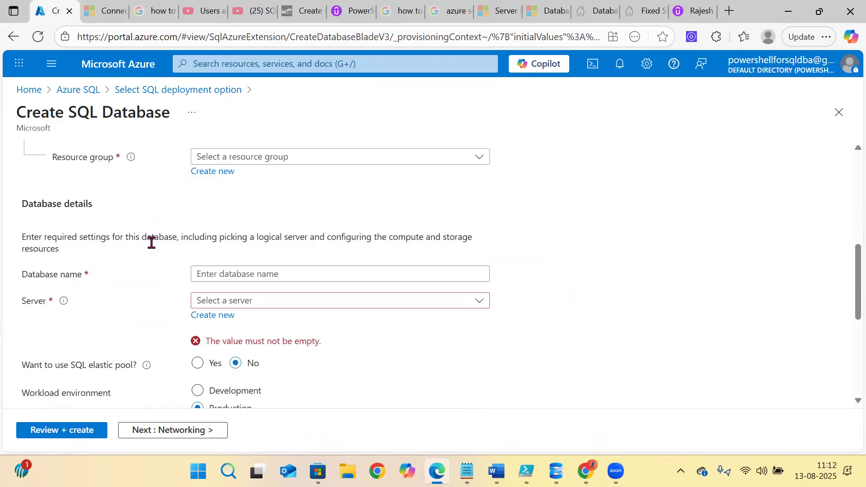
left_click(234, 156)
left_click(233, 246)
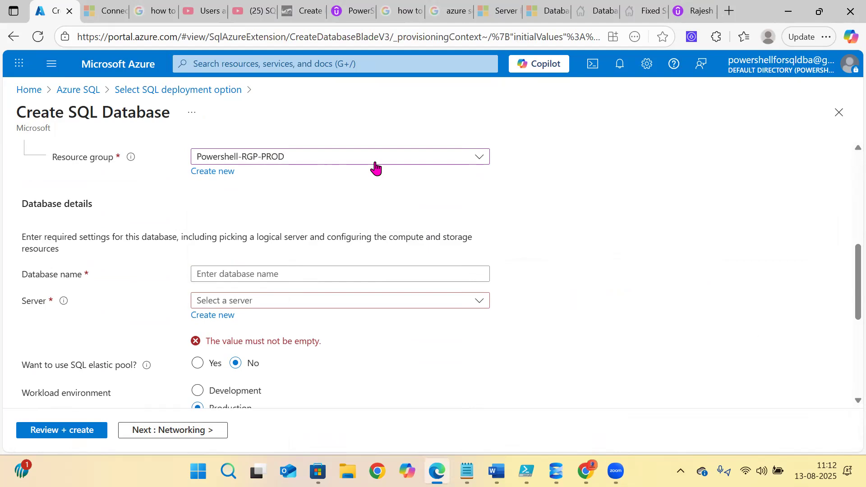
- Name the database testdb and, finding no existing server, start creating a new one
left_click(209, 275)
left_click(244, 122)
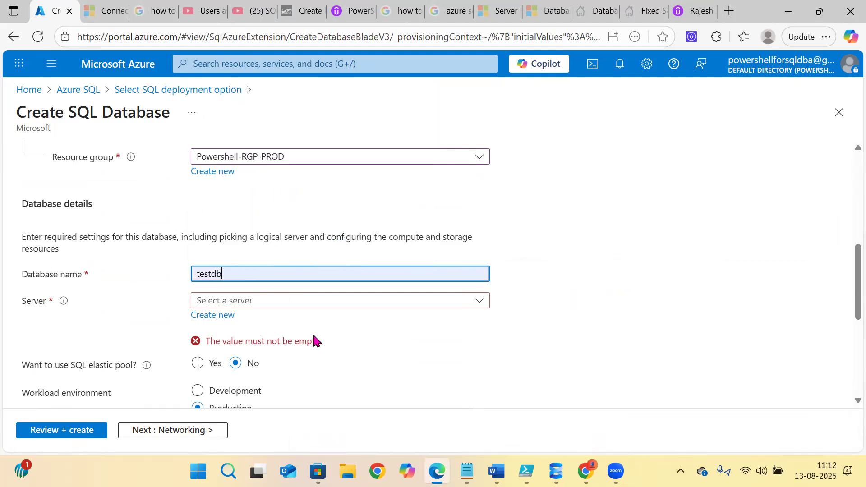
left_click(252, 303)
left_click(134, 313)
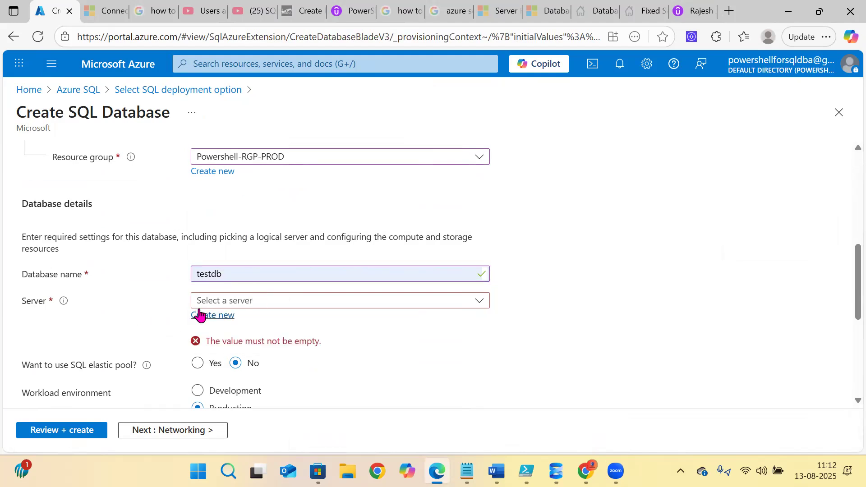
left_click(204, 317)
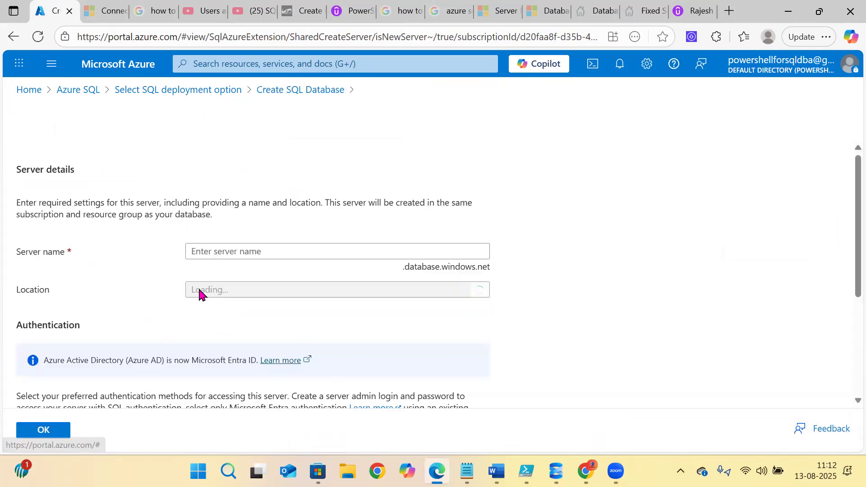
- Replace the mistaken sa_admin entry with server name testserver06082025 and choose location (US) West US 2
type("sa_admin")
left_click_drag(240, 255, 53, 251)
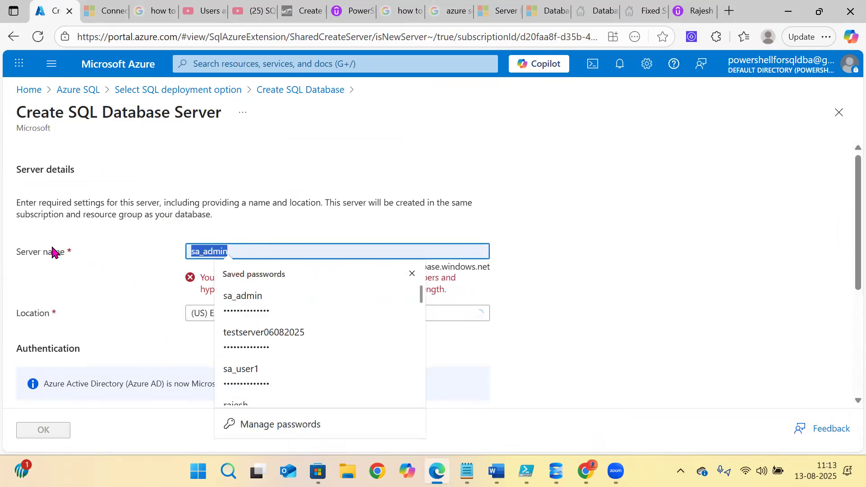
key("BackSpace")
left_click(252, 342)
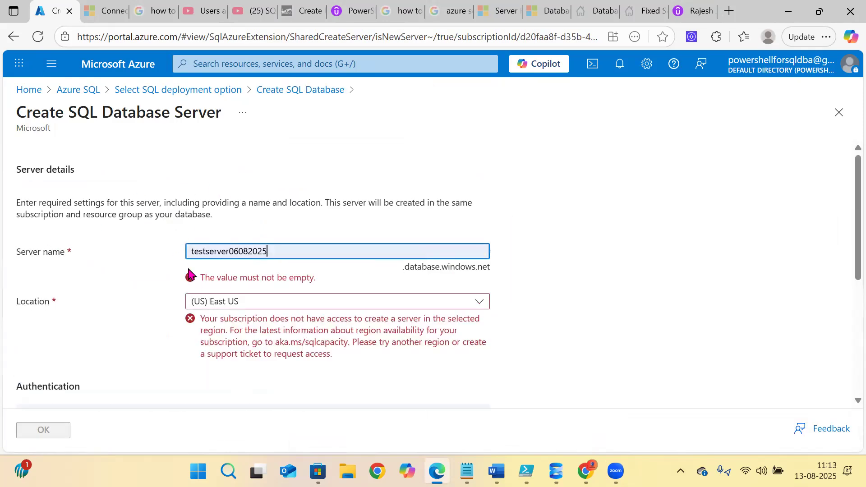
left_click(245, 298)
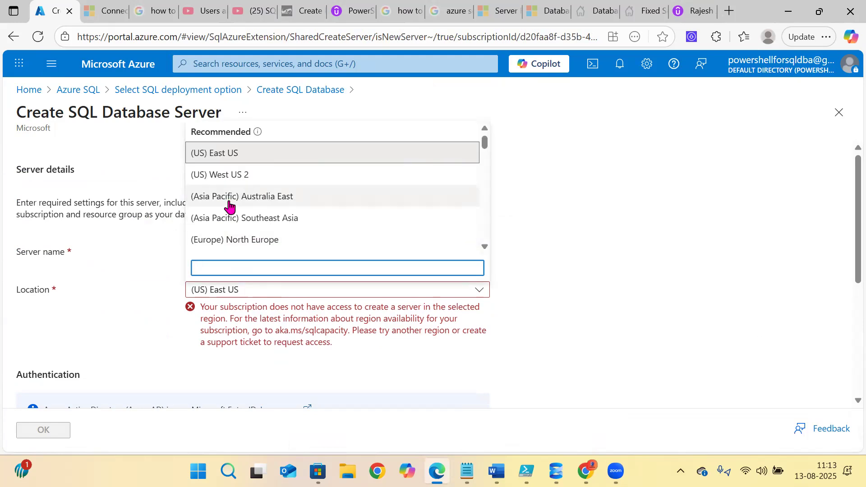
left_click(230, 173)
scroll(370, 315, "down", 3)
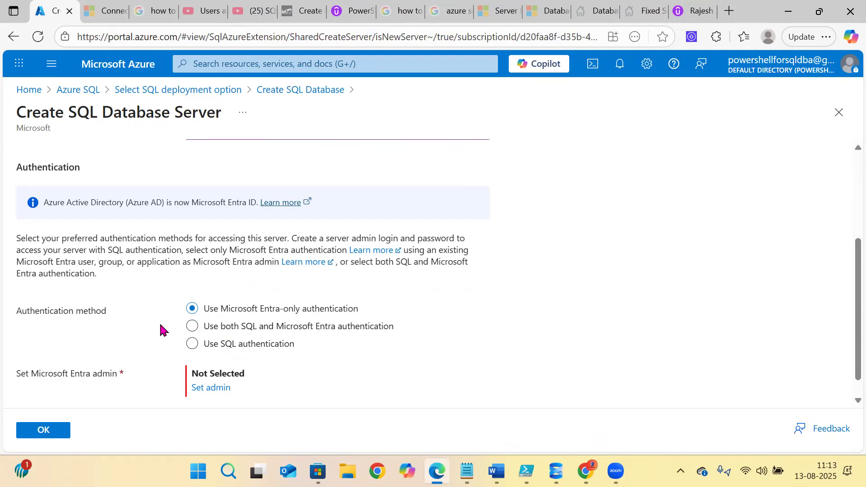
- Try each authentication method, settling on 'Use both SQL and Microsoft Entra authentication'
left_click(211, 330)
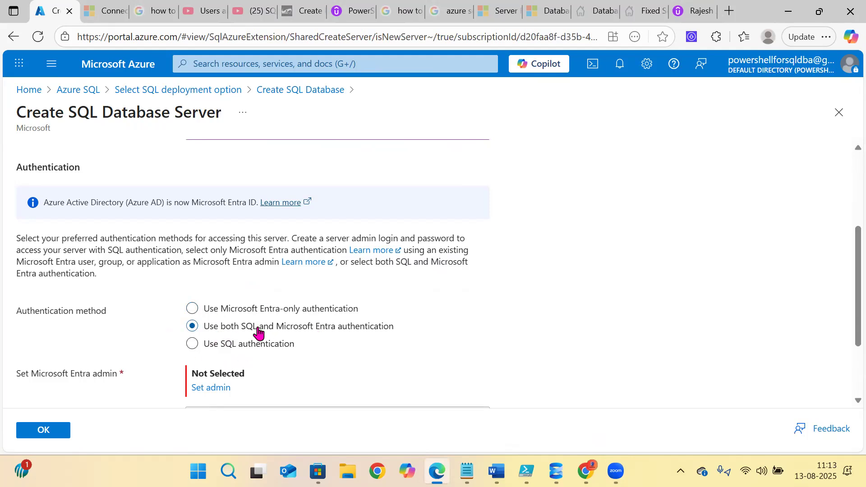
left_click(218, 312)
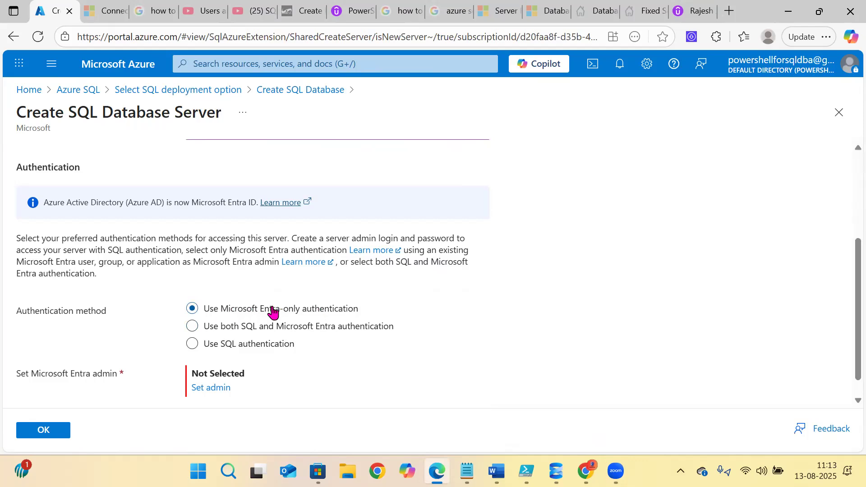
left_click(241, 349)
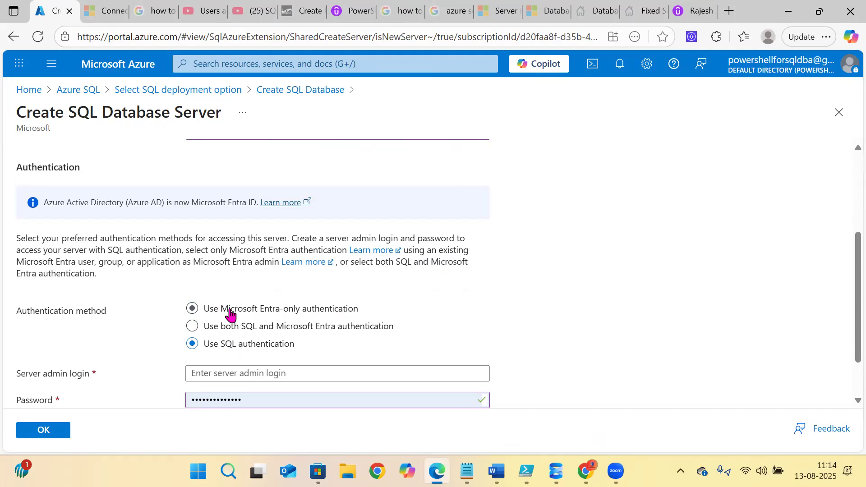
left_click(190, 324)
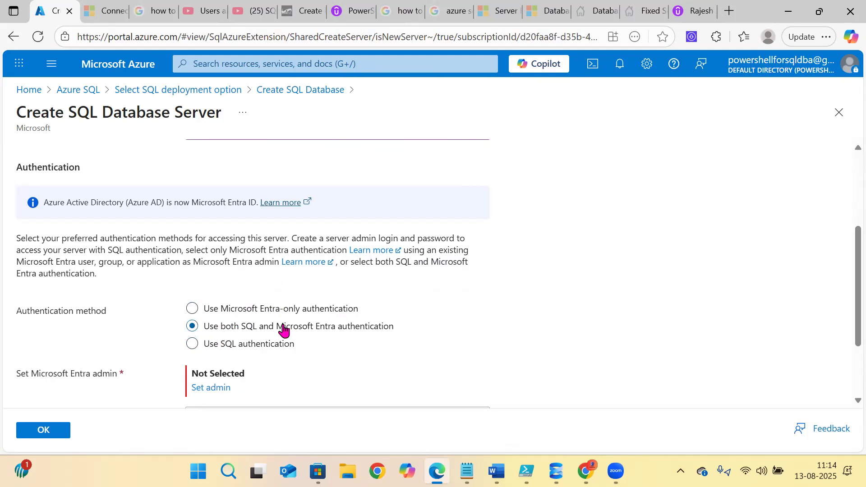
left_click(248, 311)
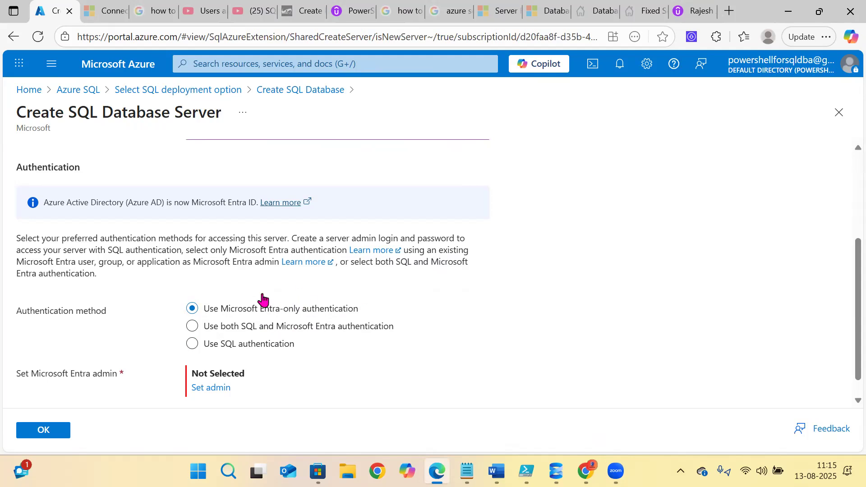
left_click(225, 328)
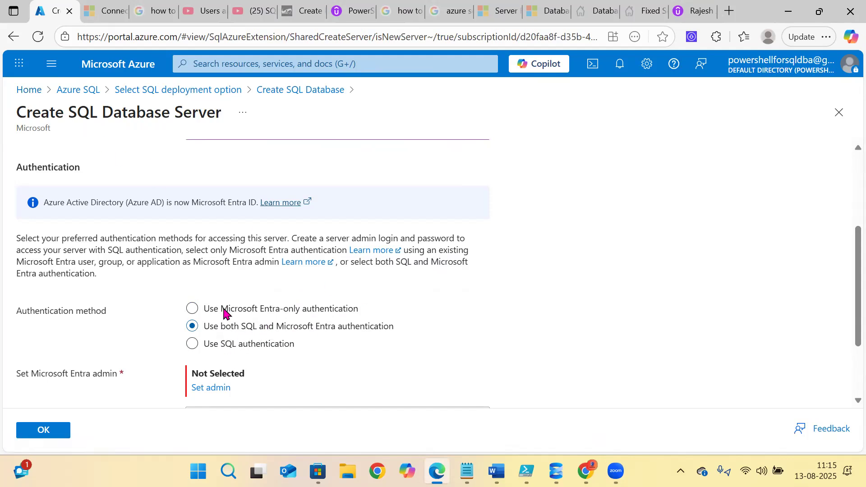
- Discard the server form and go to Microsoft Entra ID > Users > New user > Create new user
left_click(25, 92)
left_click(498, 110)
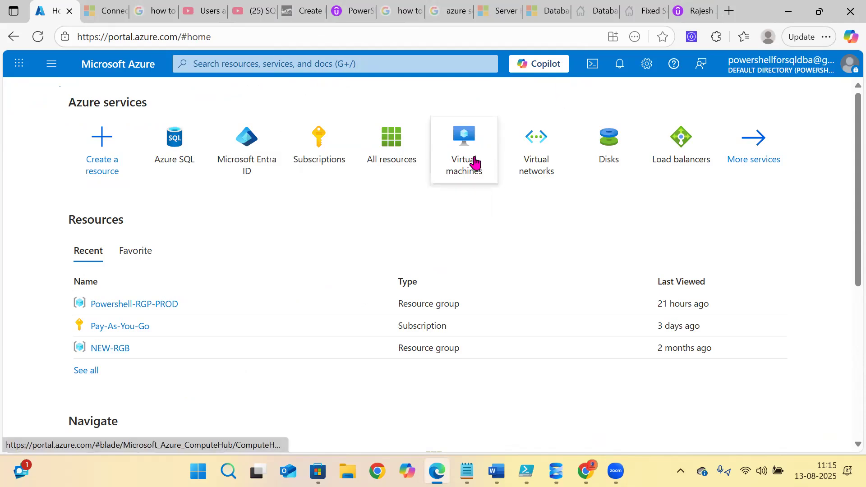
left_click(244, 170)
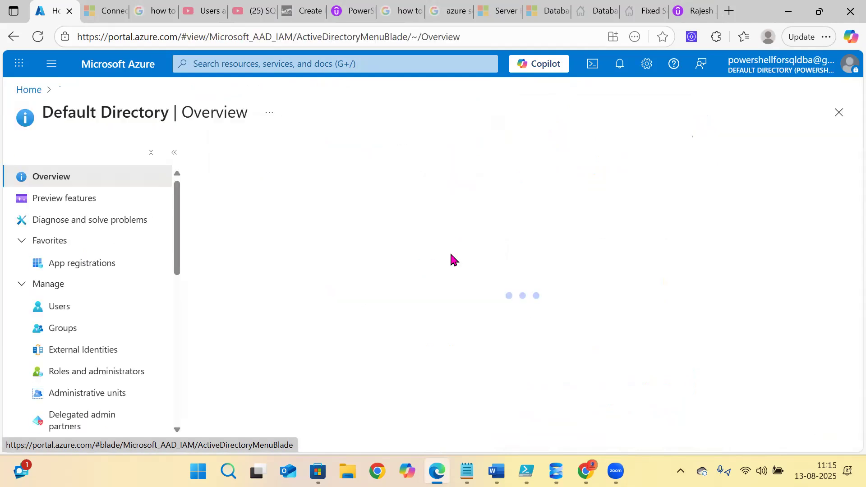
left_click(60, 307)
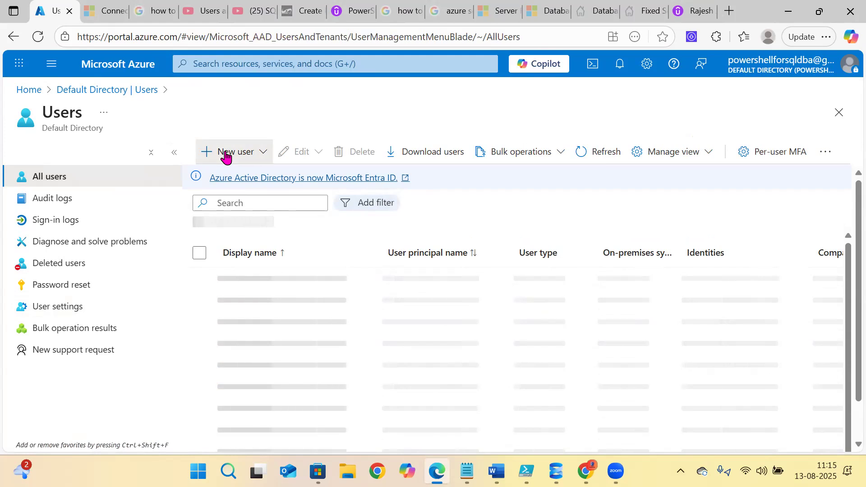
left_click(226, 155)
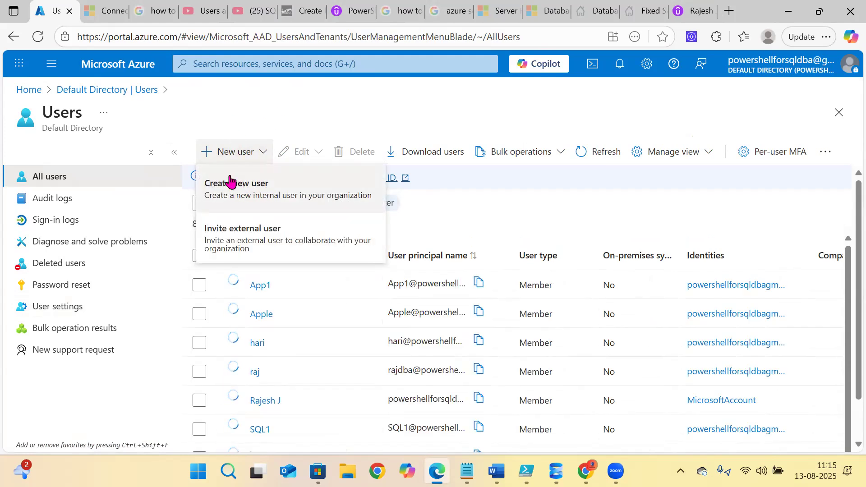
left_click(257, 187)
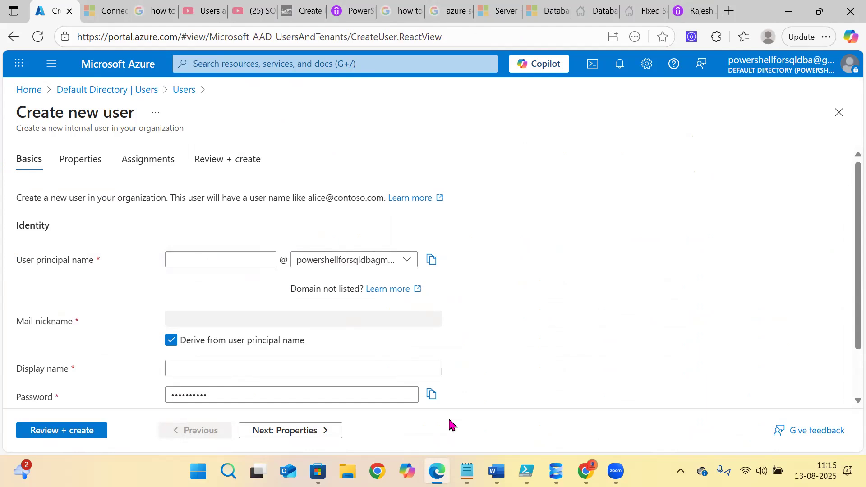
- Clear the old credentials out of the Notepad notes
left_click(467, 472)
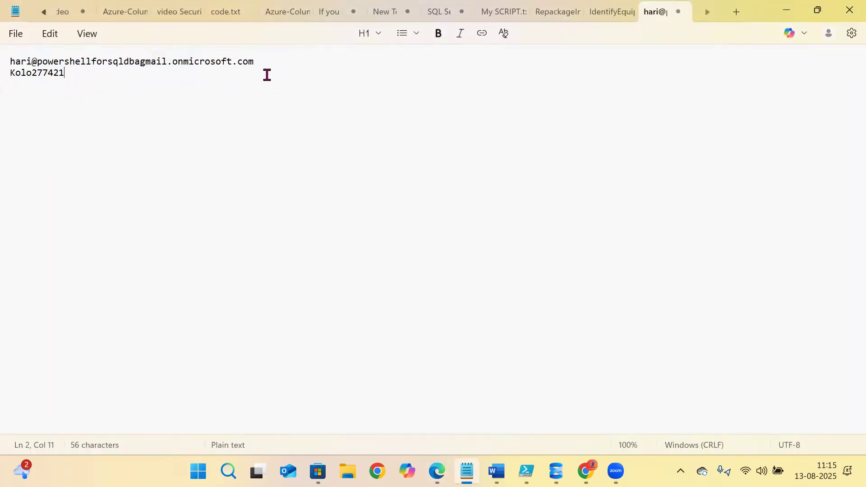
key("ctrl+a")
key("Delete")
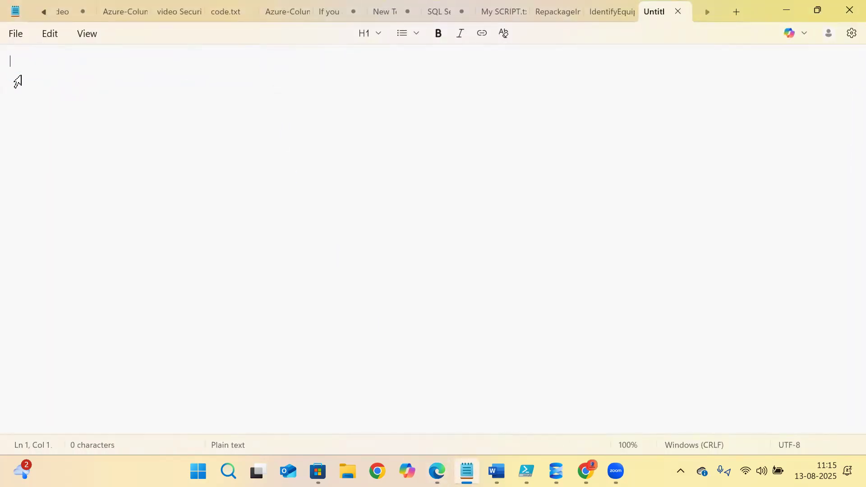
mouse_move(467, 471)
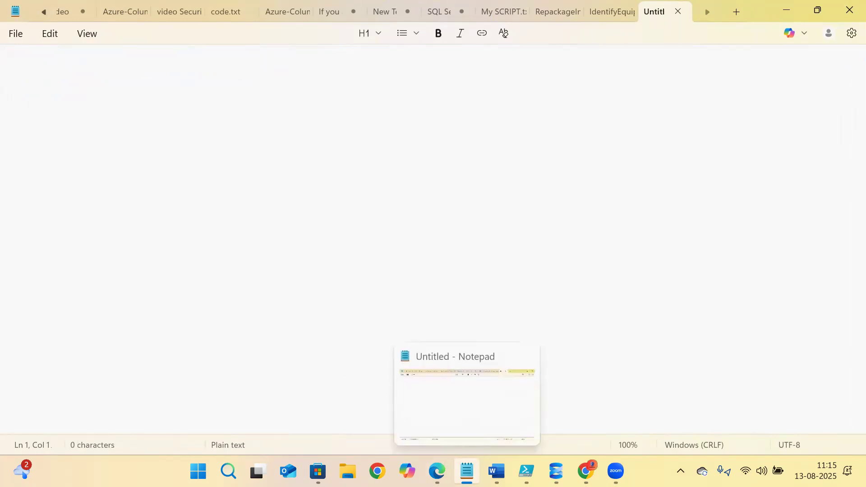
left_click(437, 471)
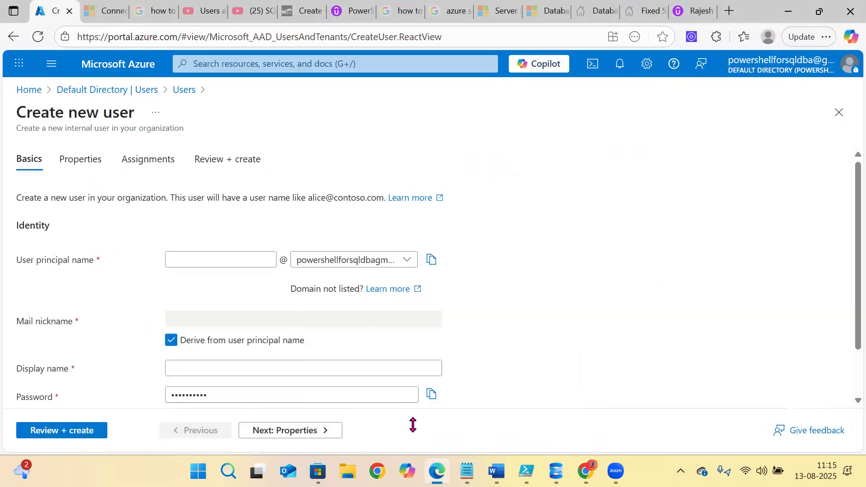
- Enter the new user's principal name and paste a copy of it into Notepad
left_click(180, 258)
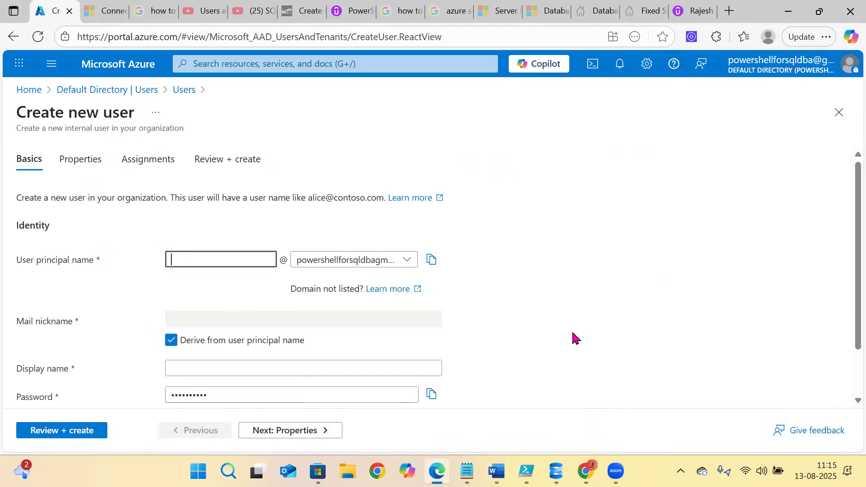
type("Ram")
left_click_drag(200, 259, 68, 257)
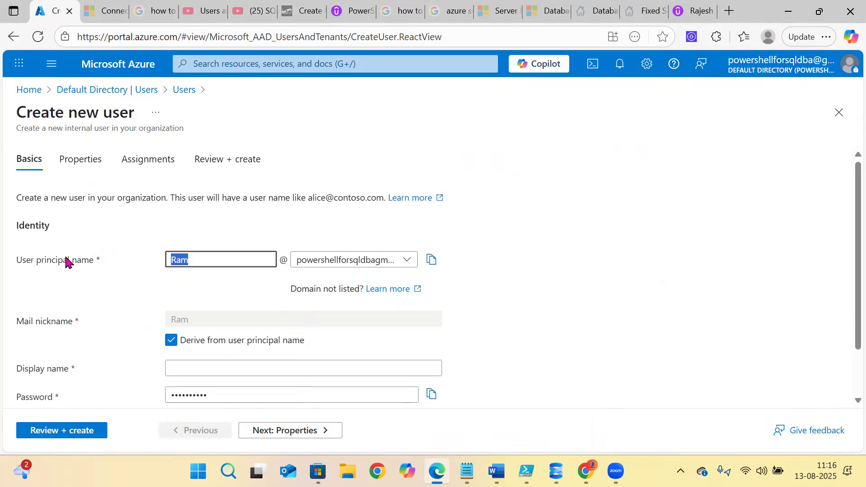
left_click(432, 259)
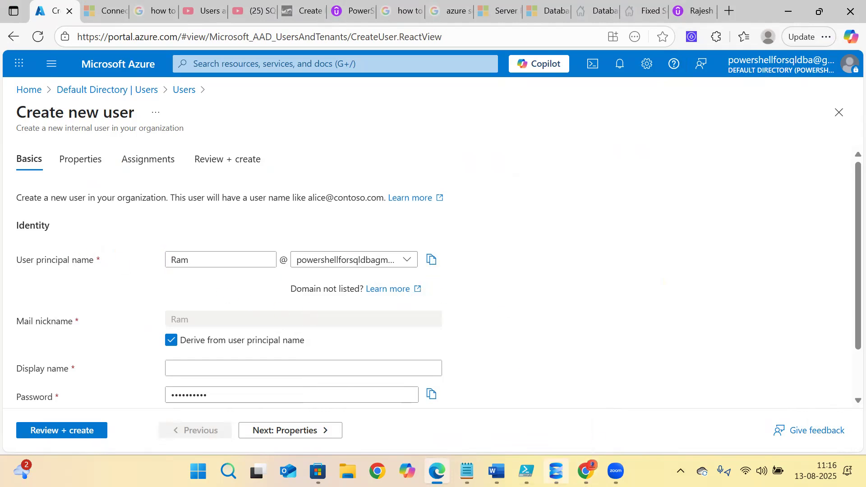
left_click(467, 471)
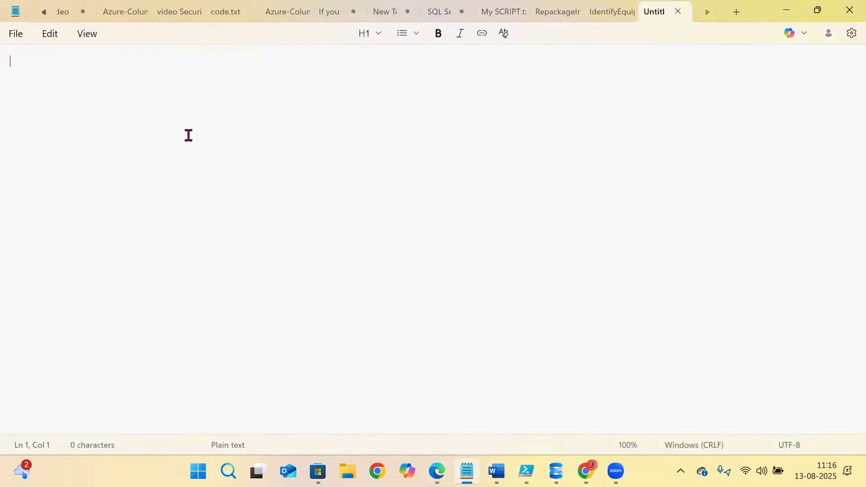
key("ctrl+v")
mouse_move(528, 471)
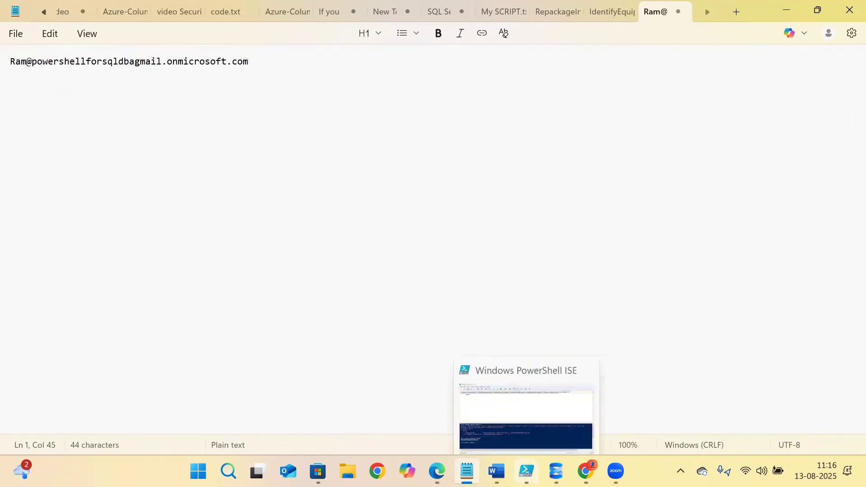
mouse_move(556, 471)
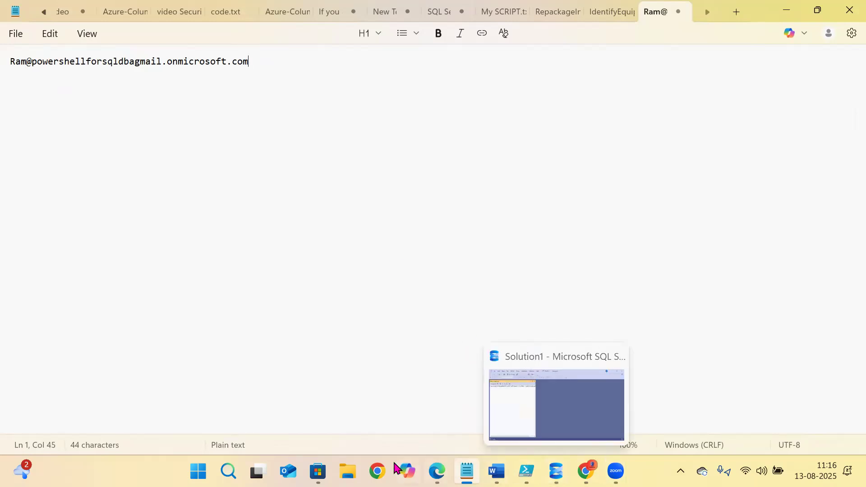
left_click(436, 471)
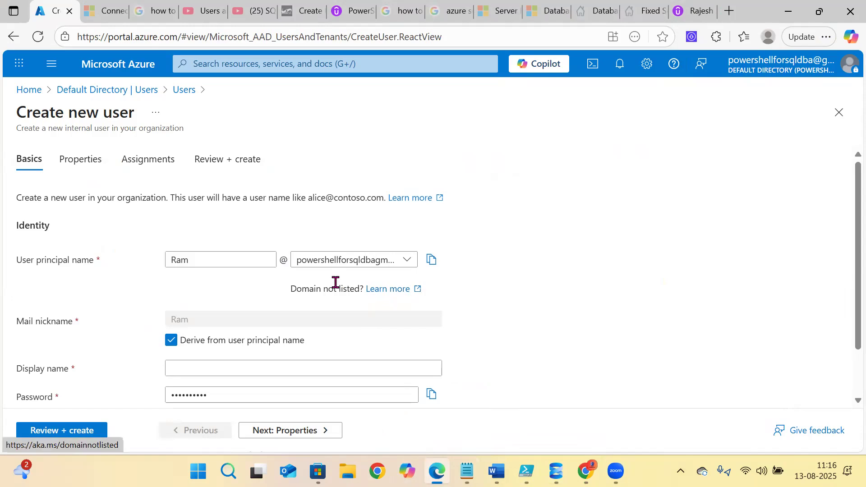
- Set the Display name to the principal name with its domain part removed
scroll(259, 301, "down", 1)
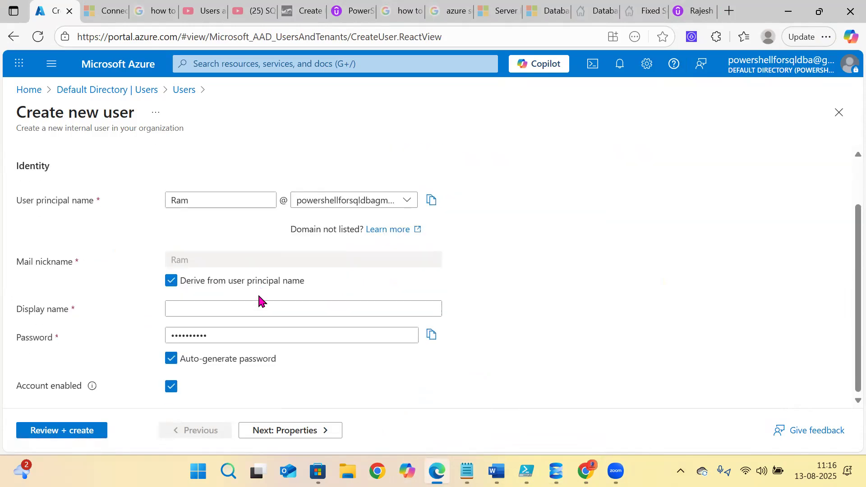
left_click(197, 307)
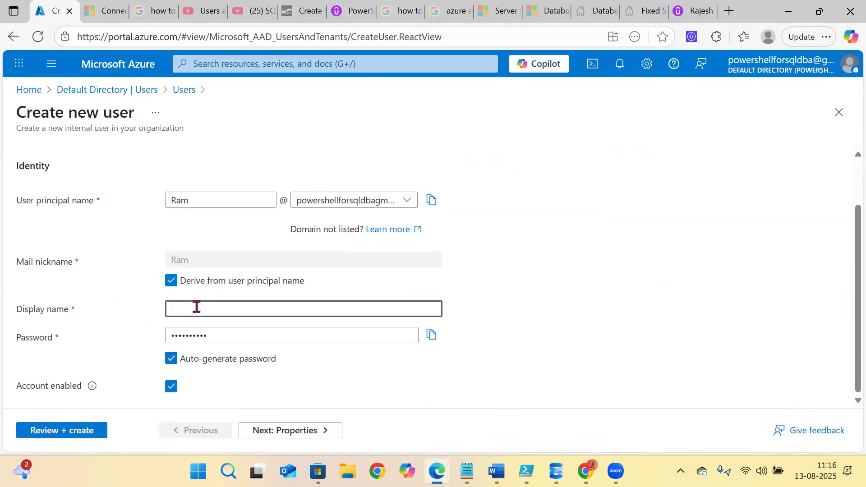
key("ctrl+v")
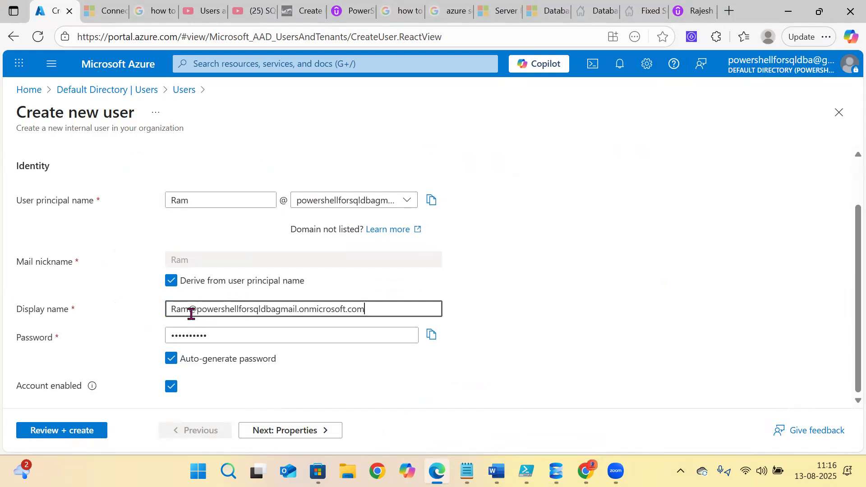
left_click_drag(191, 310, 529, 328)
key("BackSpace")
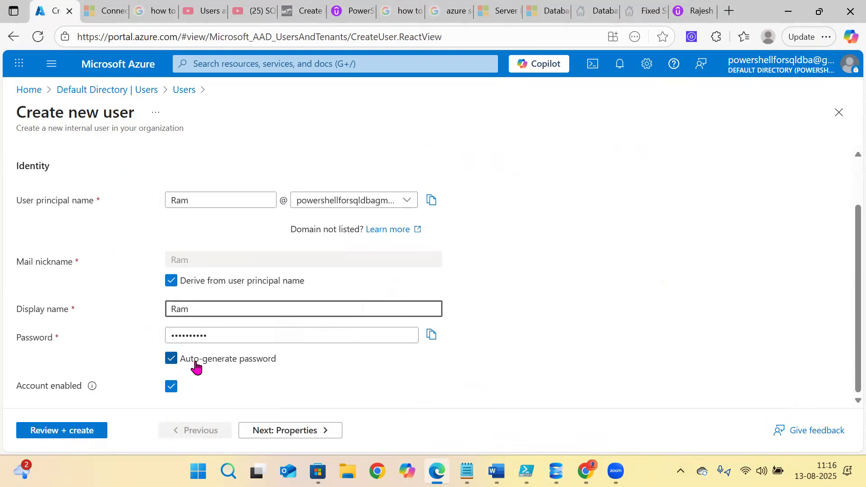
- Copy the auto-generated password onto line 2 of the Notepad notes
left_click(431, 335)
key("alt+Tab")
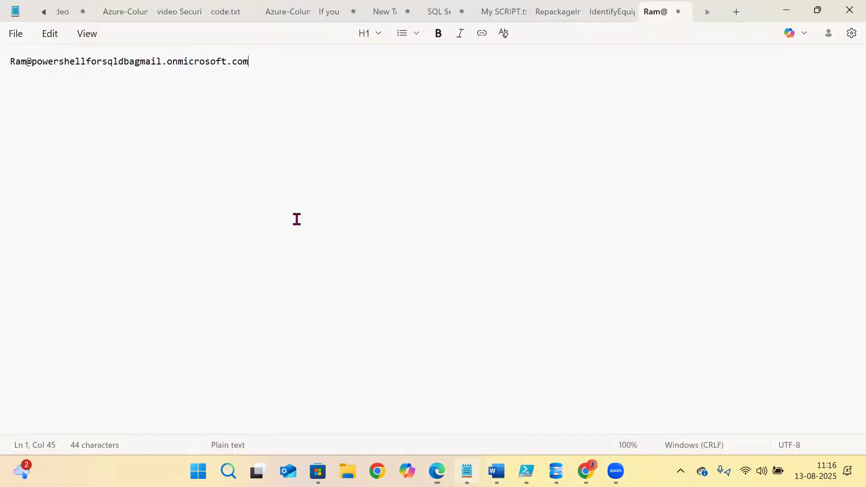
key("Return")
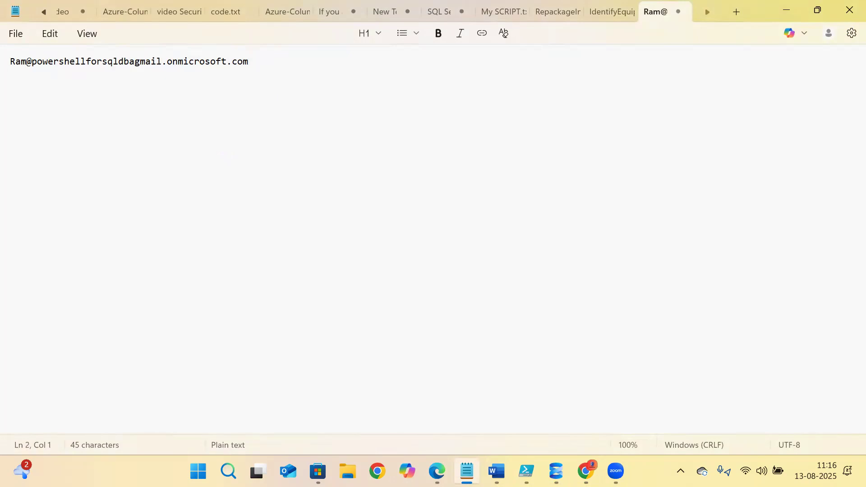
key("ctrl+v")
left_click(437, 471)
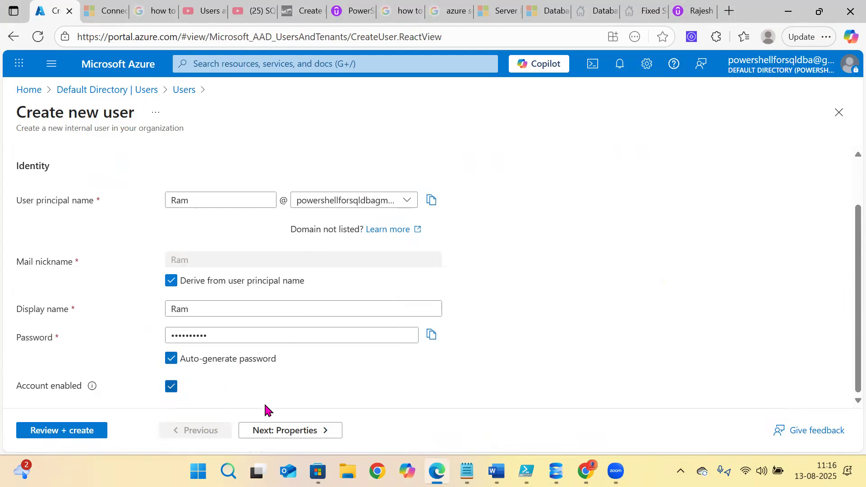
- Step through Properties, Assignments and Review + create, create the user, then view the Notepad credentials
left_click(274, 437)
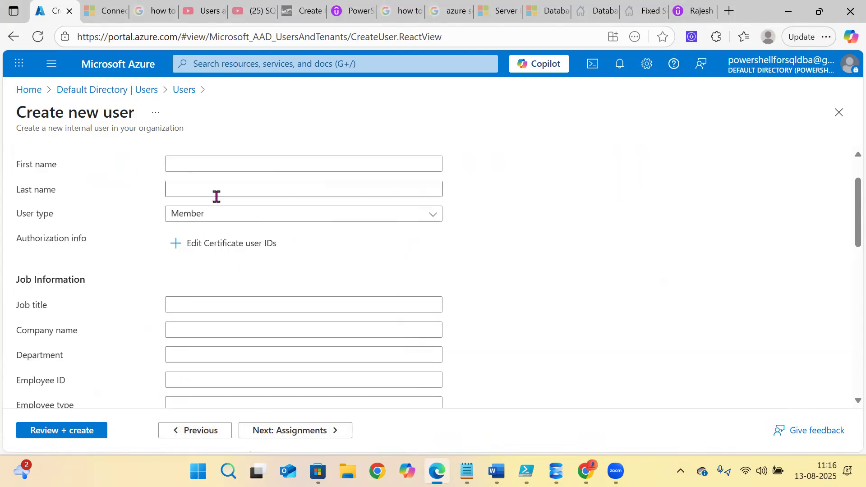
left_click(288, 432)
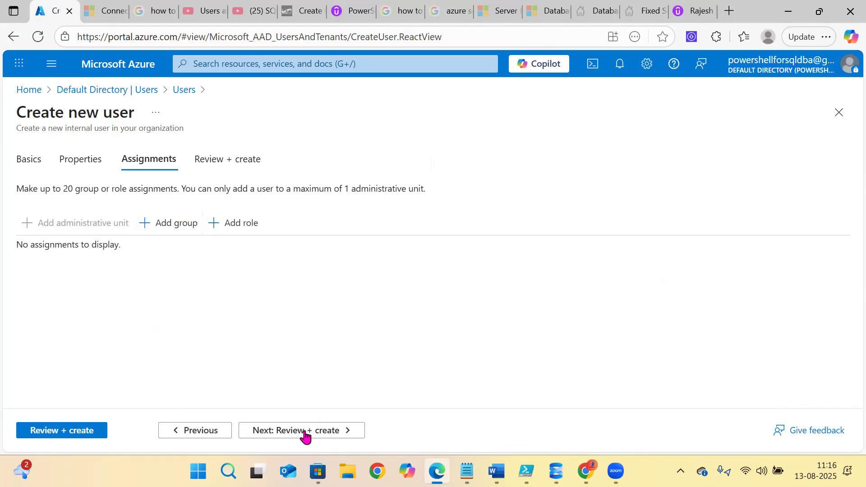
left_click(287, 433)
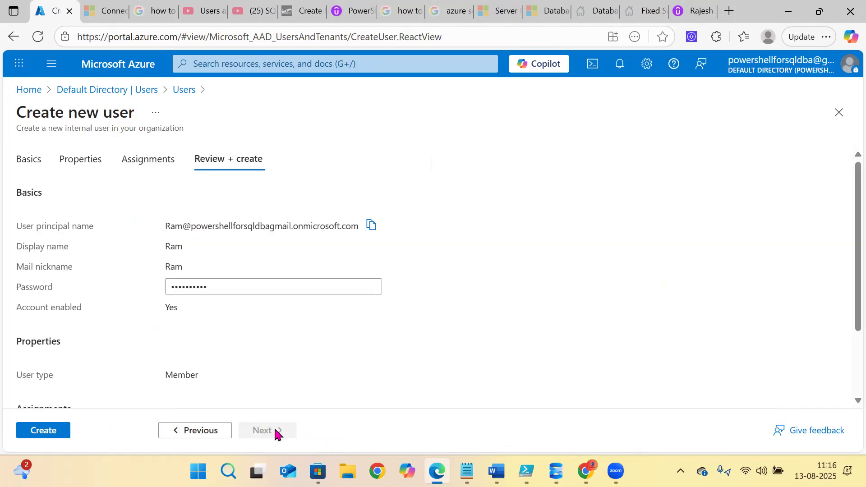
left_click(32, 433)
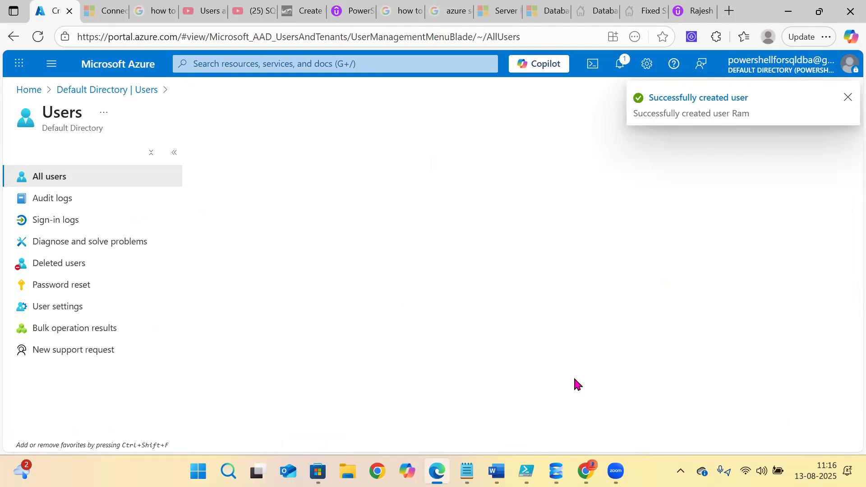
left_click(467, 471)
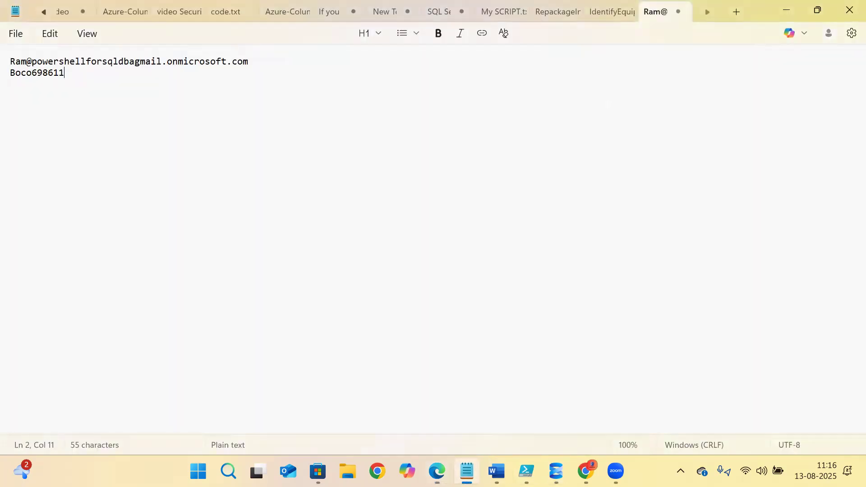
- Reload the Users page to confirm the new user is listed among 9, then open Azure SQL from Home
key("alt+Tab")
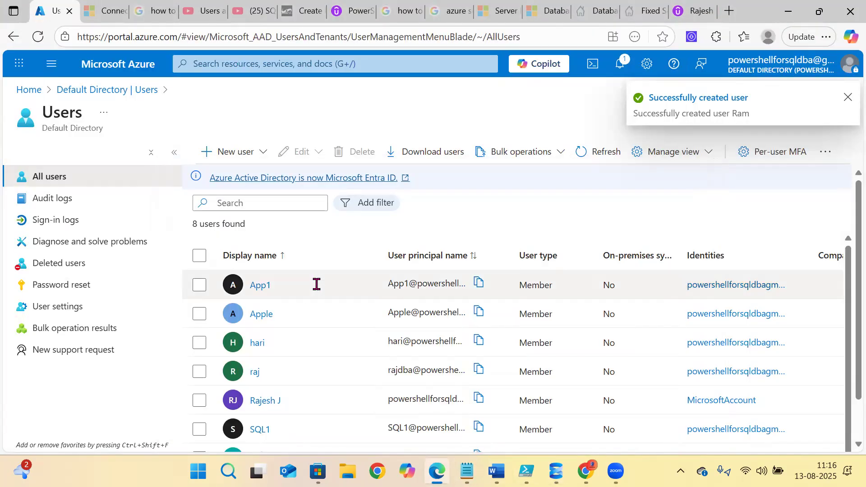
scroll(317, 284, "down", 1)
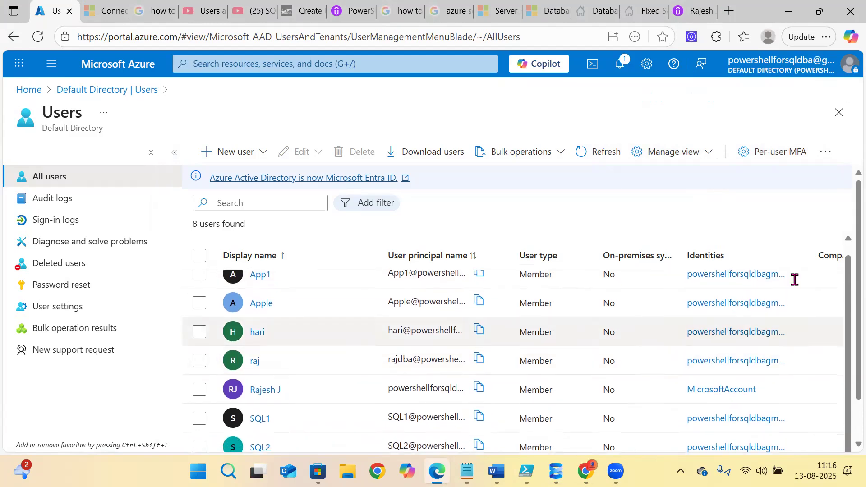
scroll(846, 348, "down", 2)
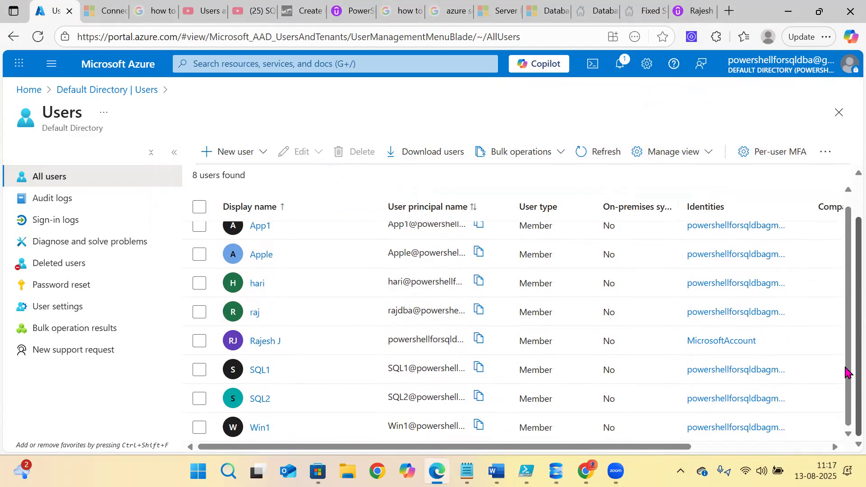
scroll(845, 329, "up", 2)
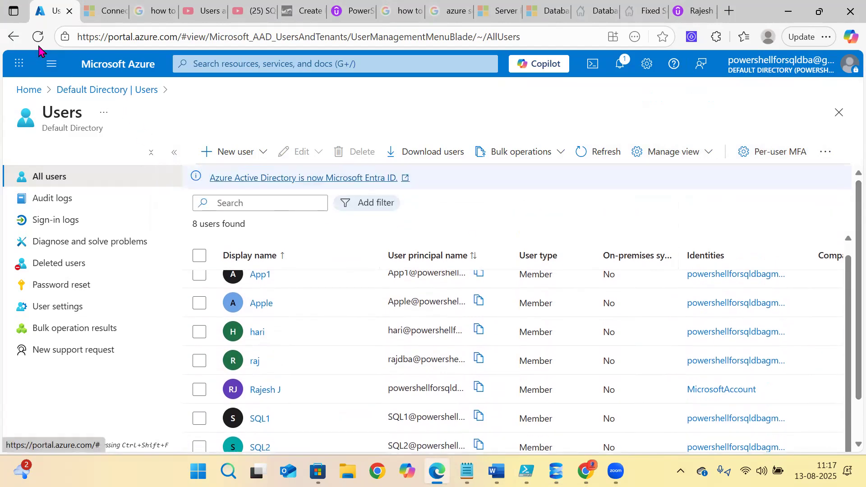
left_click(38, 37)
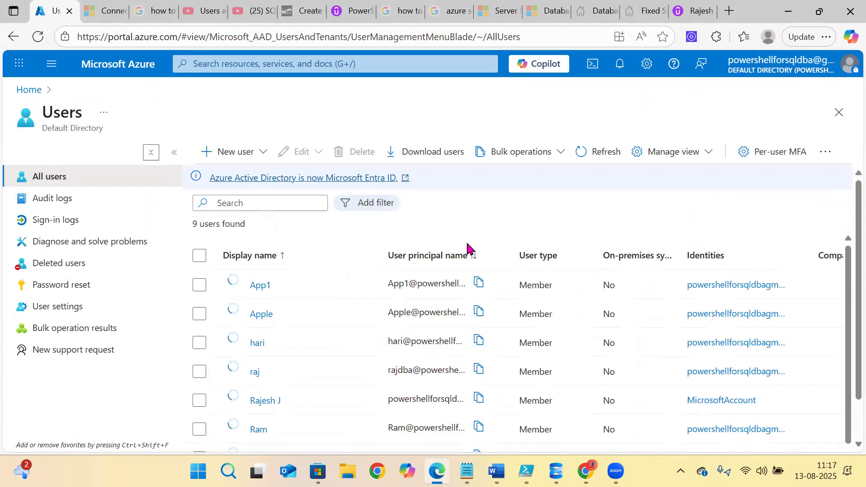
scroll(289, 379, "down", 1)
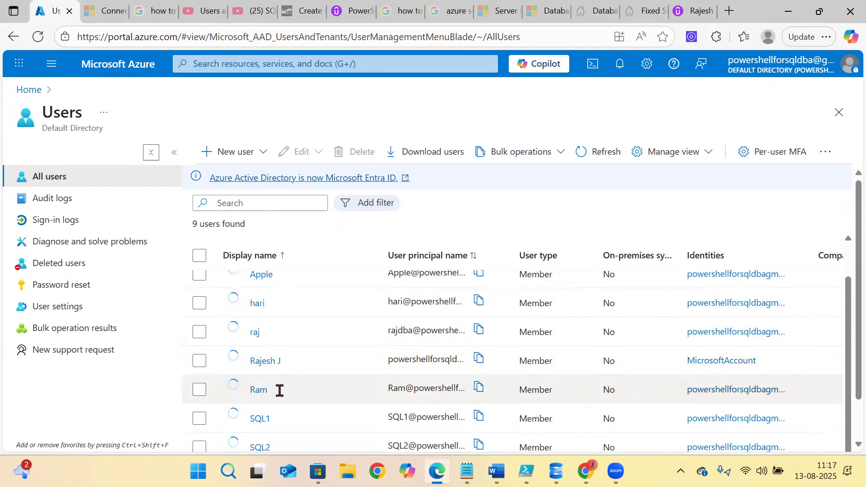
left_click_drag(279, 391, 249, 391)
left_click_drag(387, 387, 511, 394)
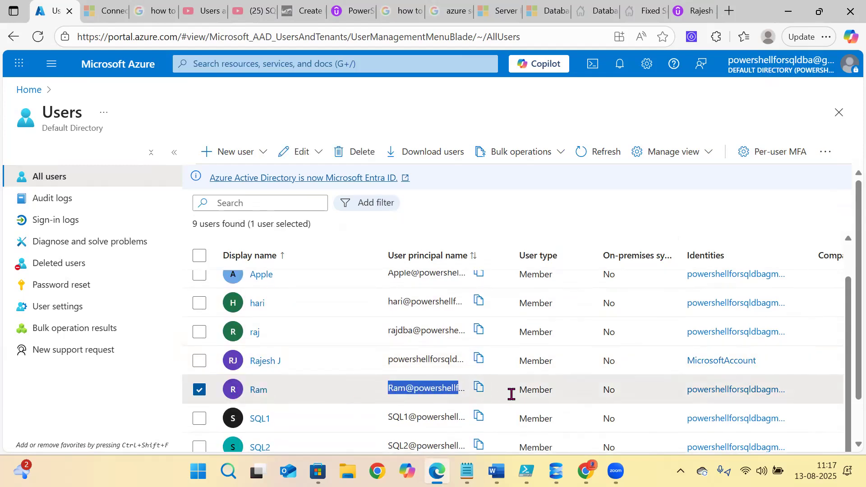
left_click(29, 89)
left_click(231, 161)
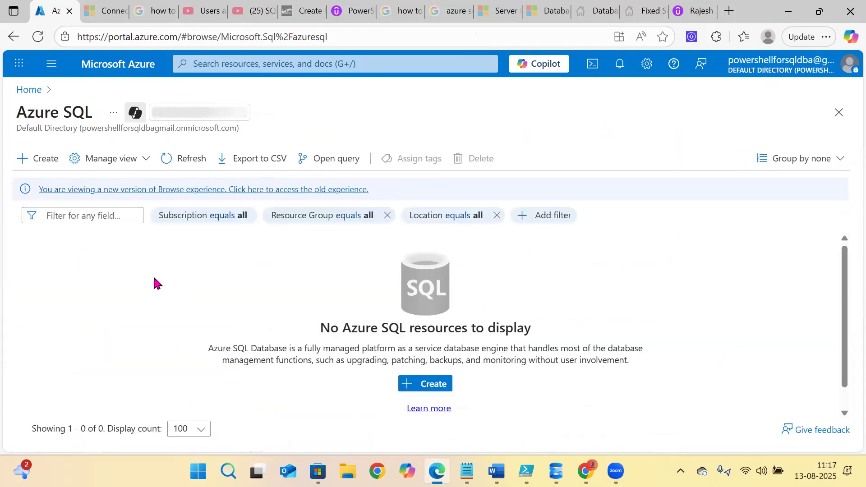
- Start a single SQL database named testdb and check the Server list, which has no existing servers
left_click(35, 160)
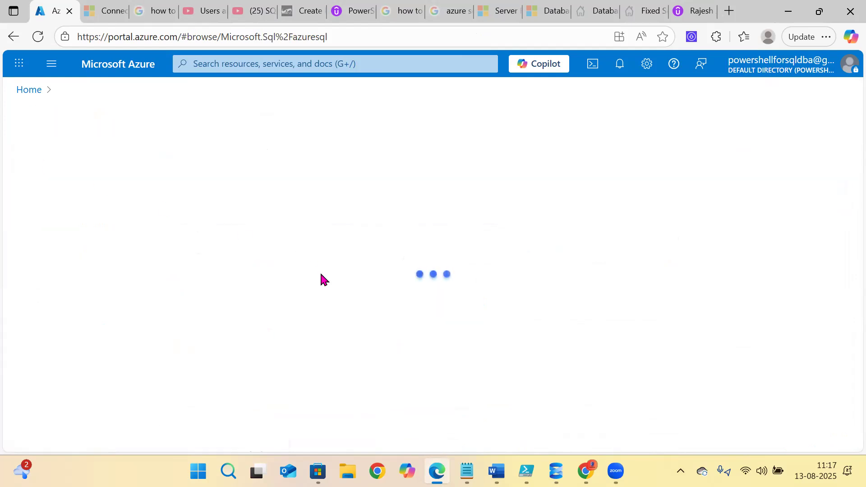
left_click(97, 378)
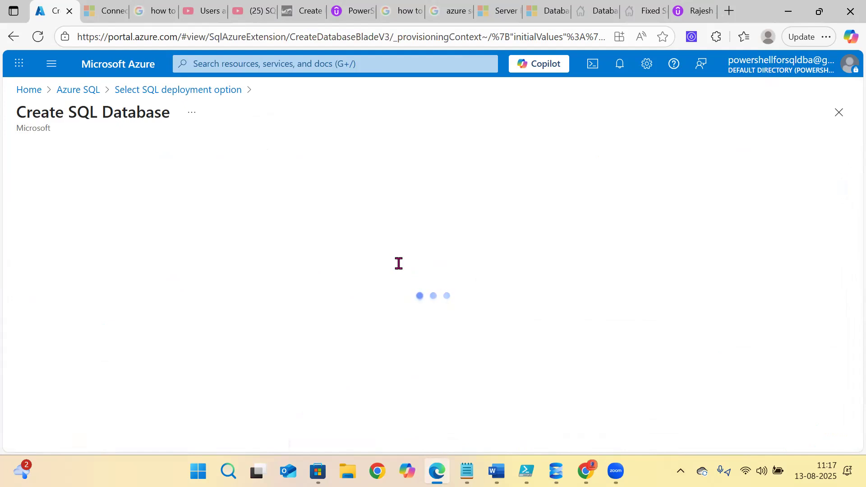
scroll(266, 281, "down", 5)
left_click(230, 274)
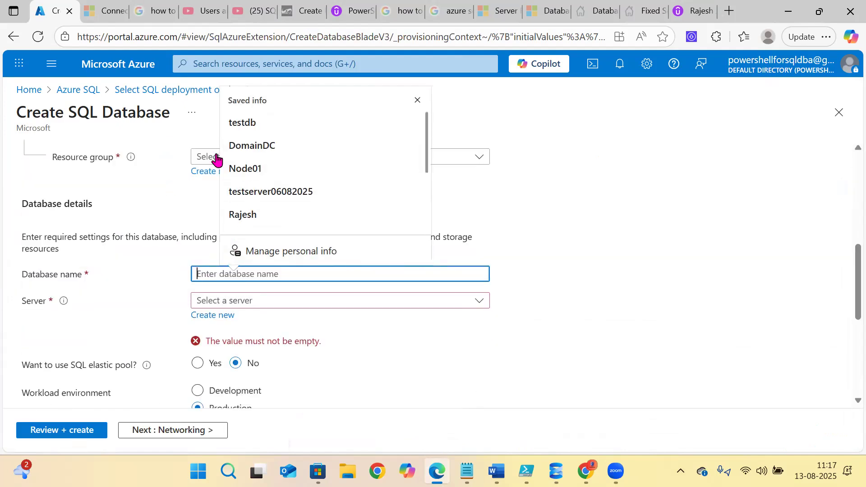
left_click(254, 127)
left_click(249, 301)
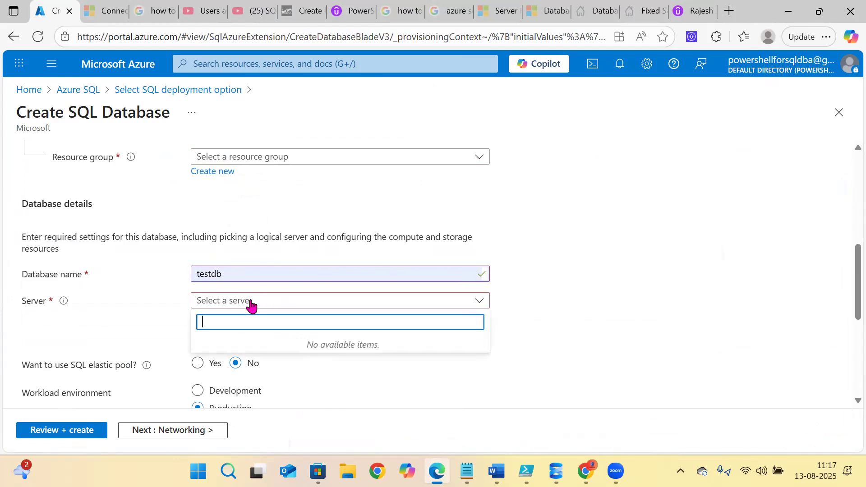
left_click(89, 290)
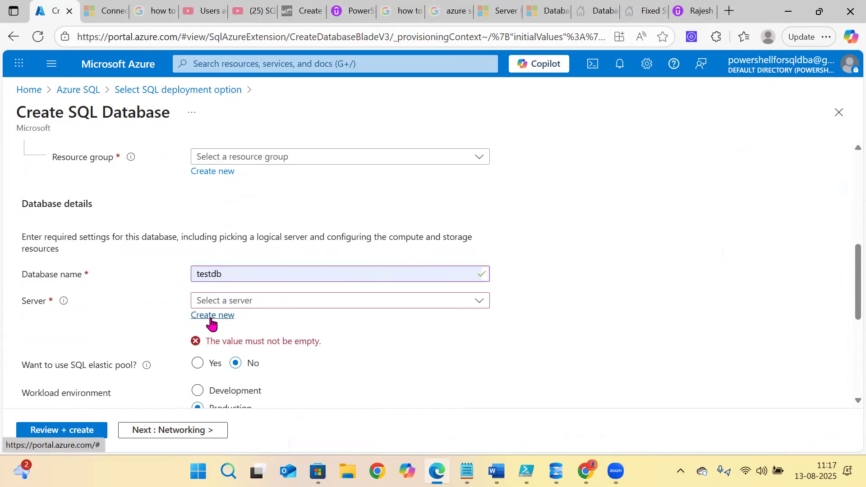
left_click(211, 315)
- Name the new server testserver06082025 in (US) West US 2 using both SQL and Microsoft Entra authentication
type("testserver06082025")
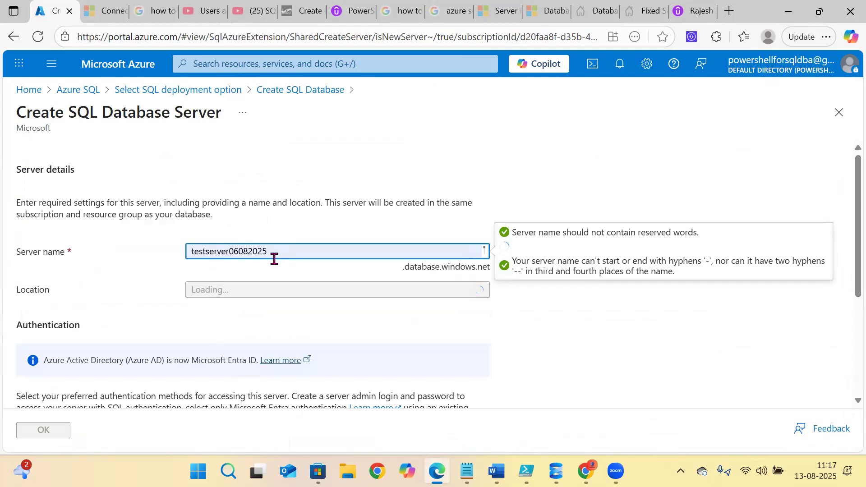
left_click(231, 290)
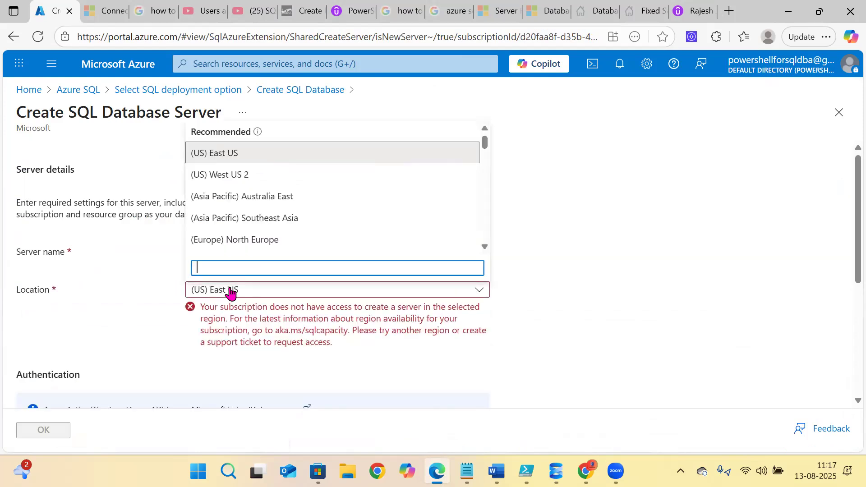
left_click(214, 175)
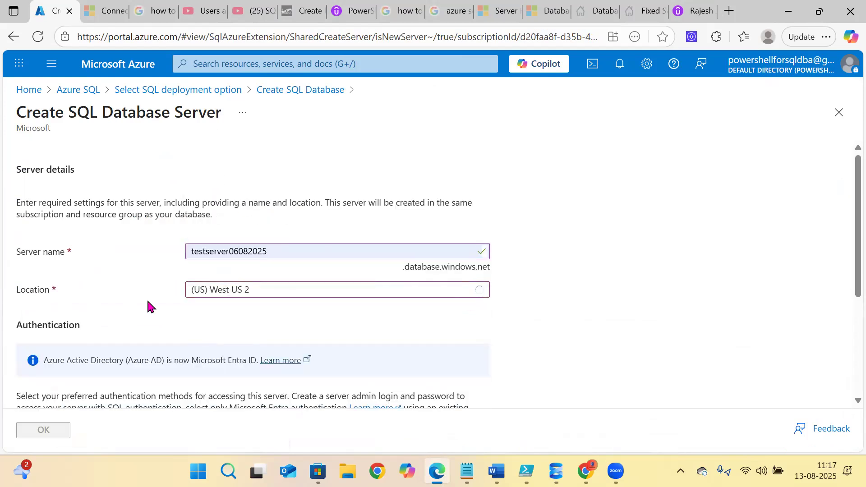
scroll(147, 304, "down", 3)
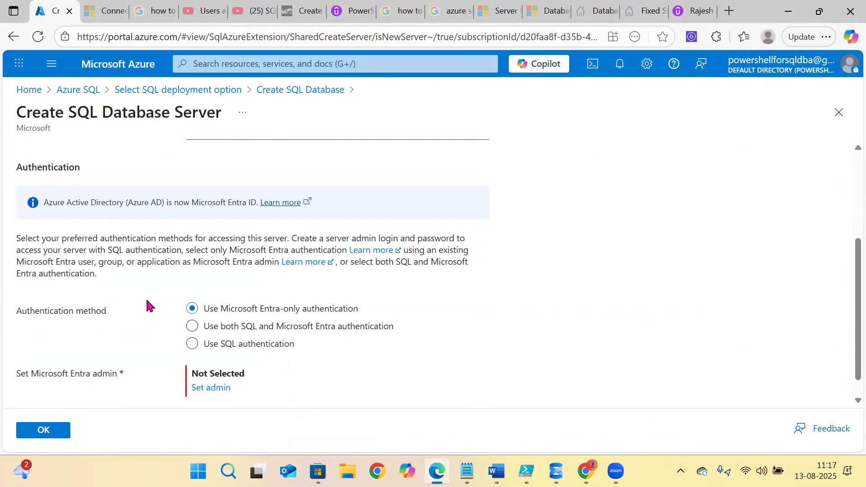
left_click(206, 331)
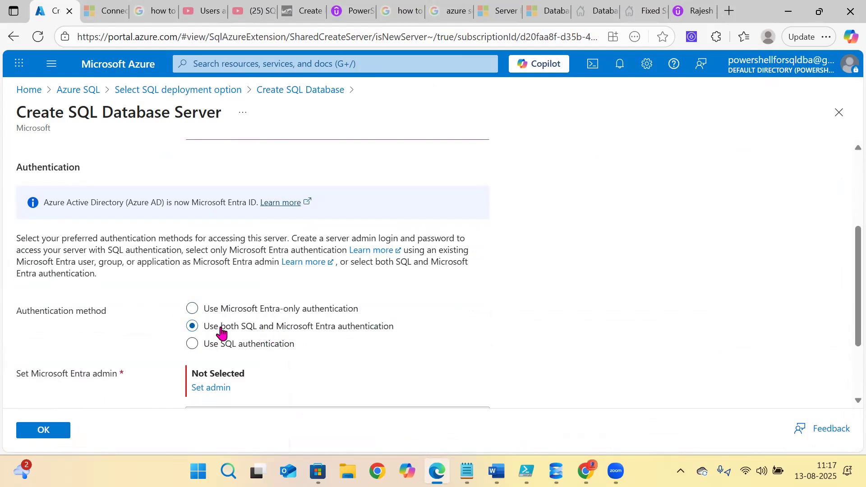
scroll(287, 328, "down", 2)
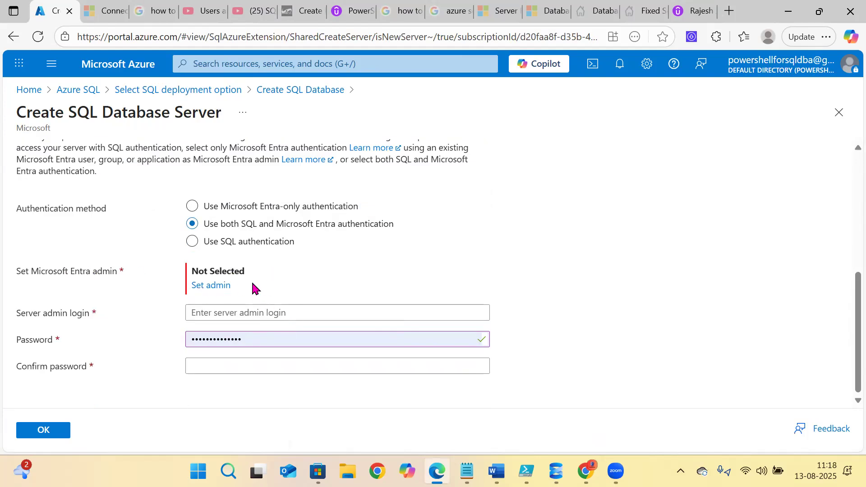
left_click(202, 289)
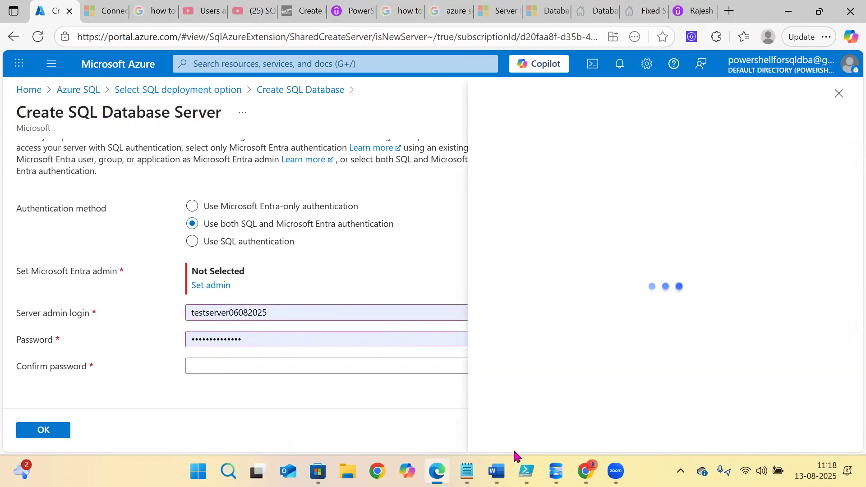
- Copy the new user's sign-in name from the credentials notes
mouse_move(467, 471)
left_click(385, 360)
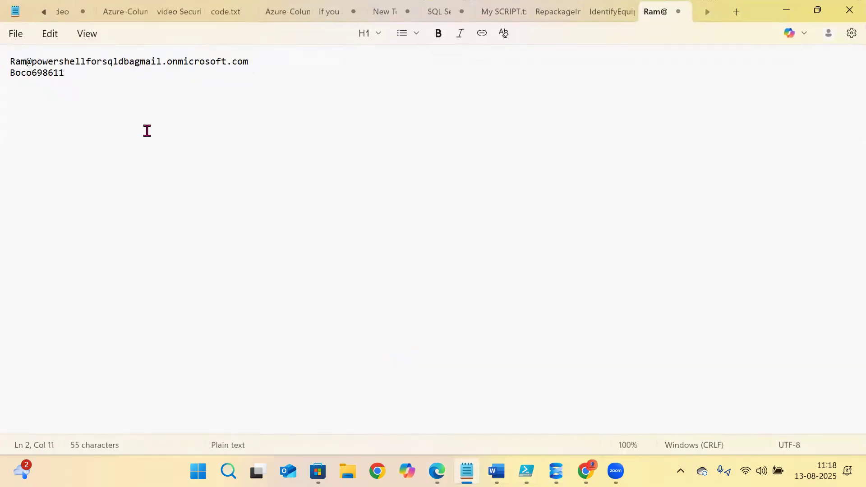
left_click_drag(252, 66, 38, 65)
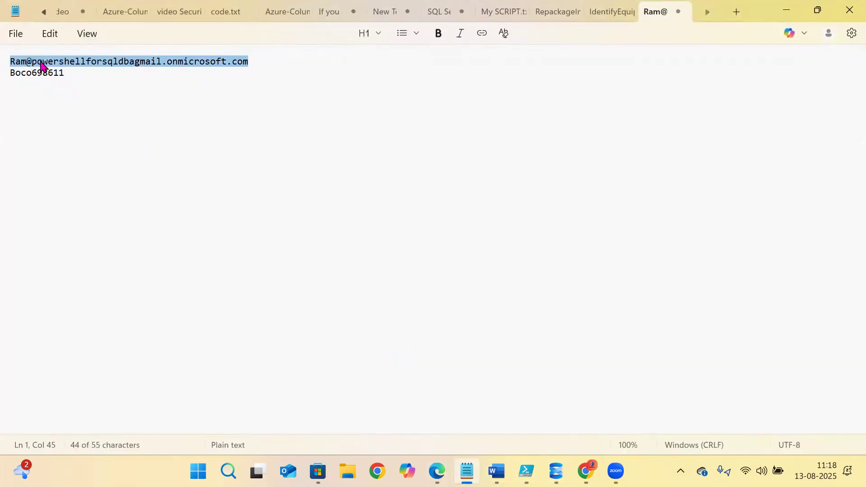
right_click(40, 66)
left_click(83, 133)
- Search that user in the Entra ID picker and select them as the server's Entra admin
left_click(437, 471)
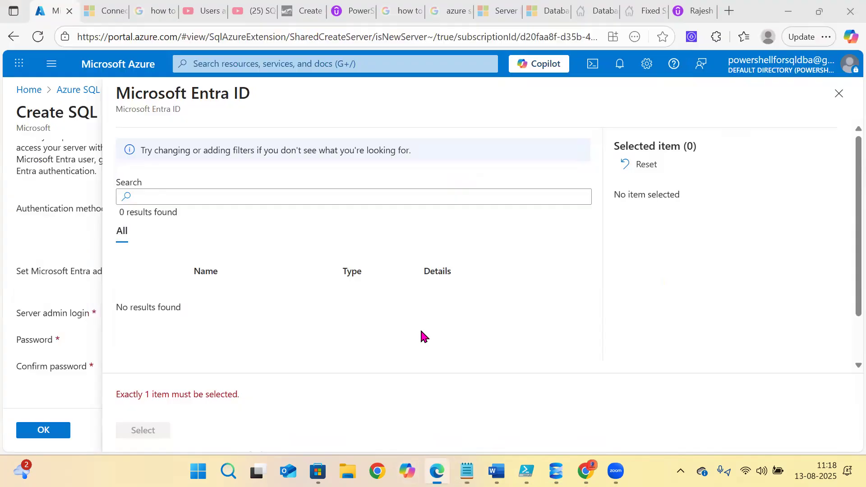
left_click(219, 197)
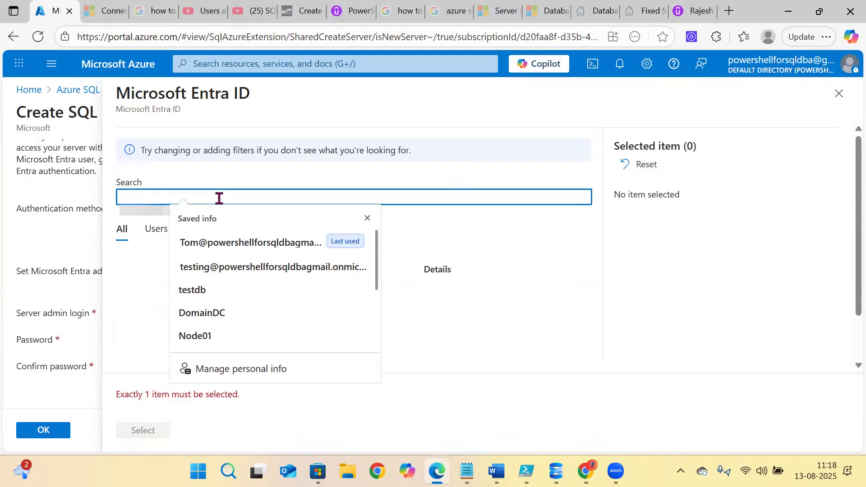
key("ctrl+v")
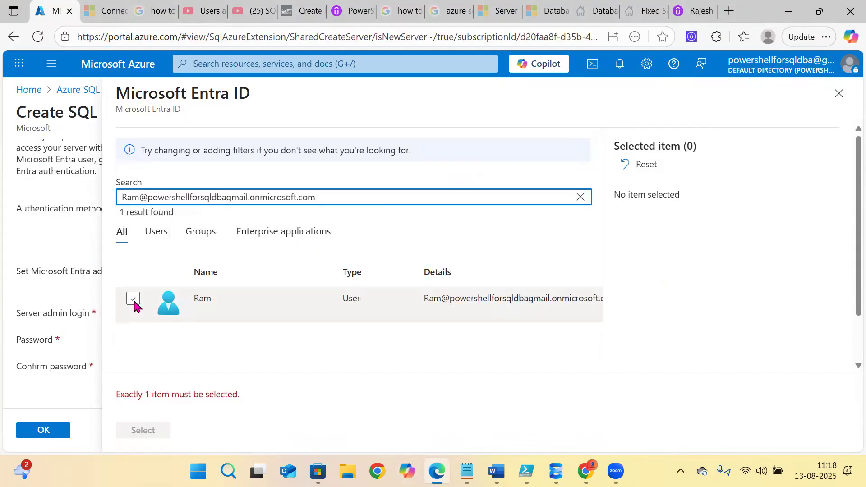
left_click(133, 299)
left_click(143, 430)
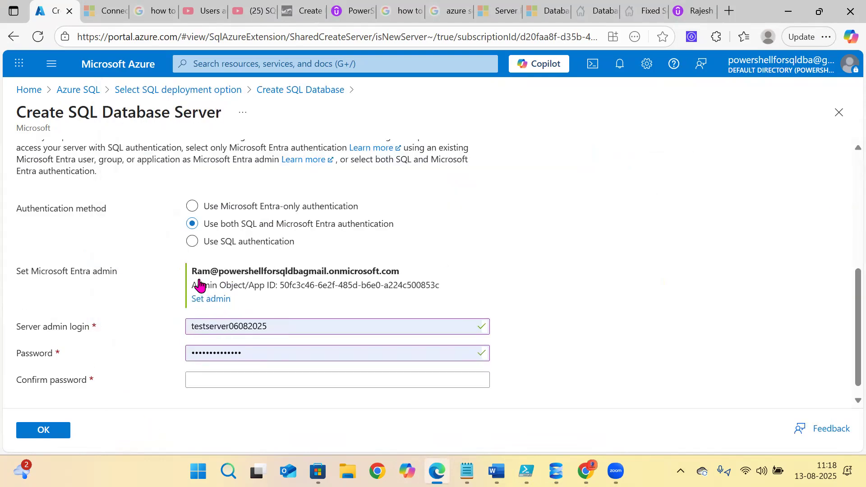
- Set the server admin login to the saved sa_admin entry with its confirmed password and accept the server
left_click_drag(197, 271, 410, 277)
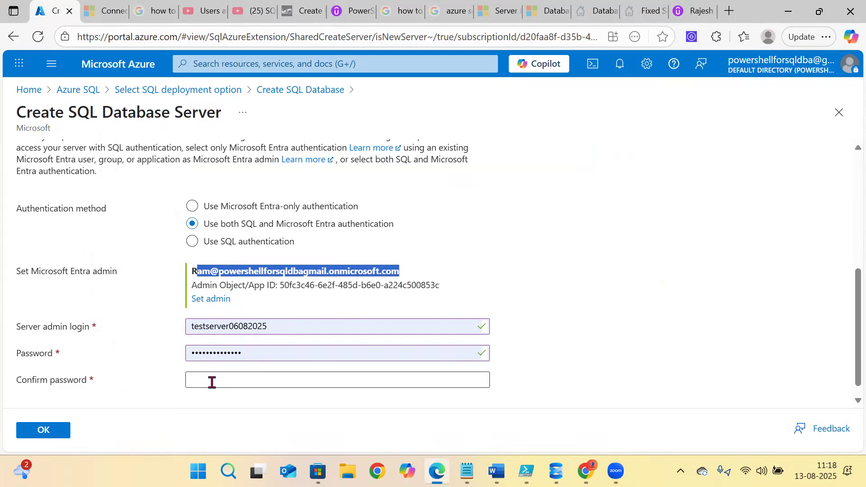
left_click(284, 325)
key("ctrl+a")
key("BackSpace")
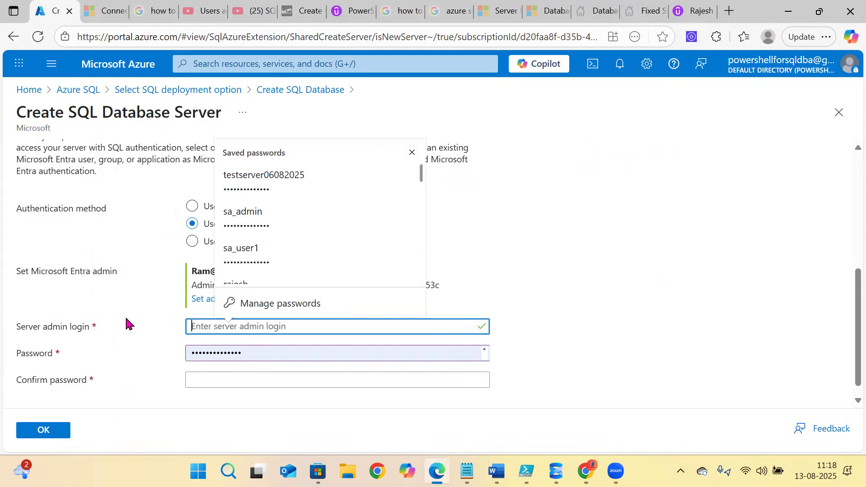
left_click(143, 382)
left_click(215, 324)
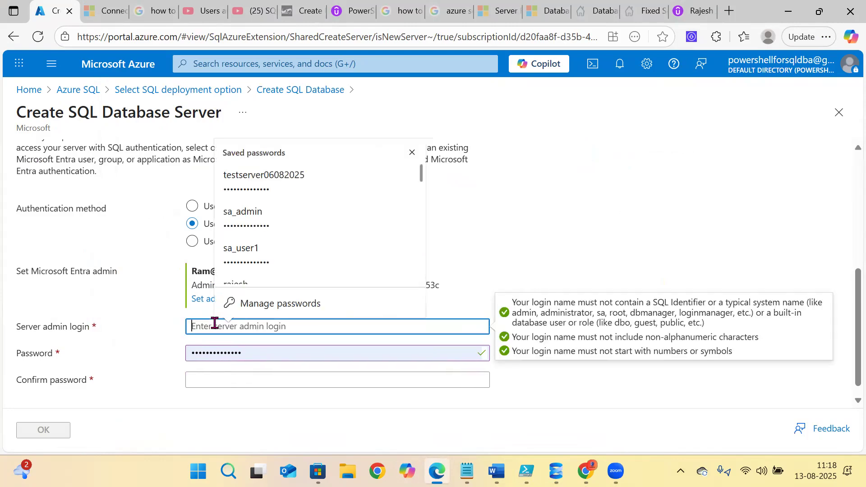
scroll(245, 232, "down", 1)
left_click(248, 202)
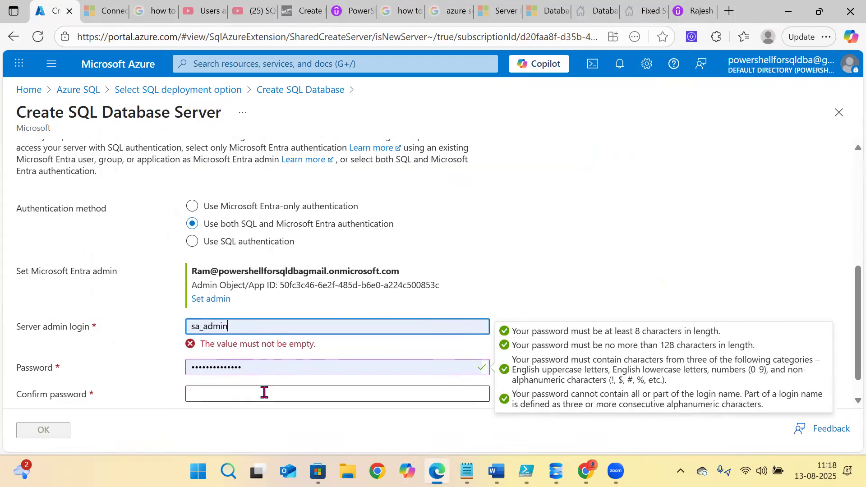
left_click(209, 384)
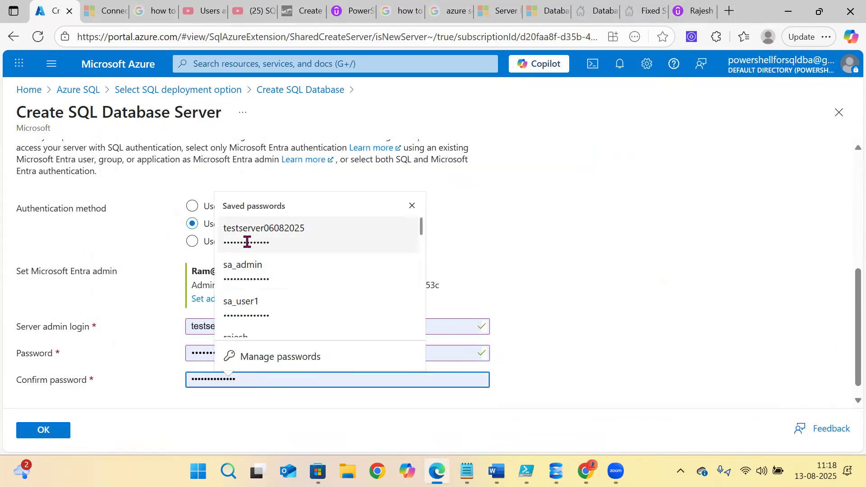
left_click(251, 276)
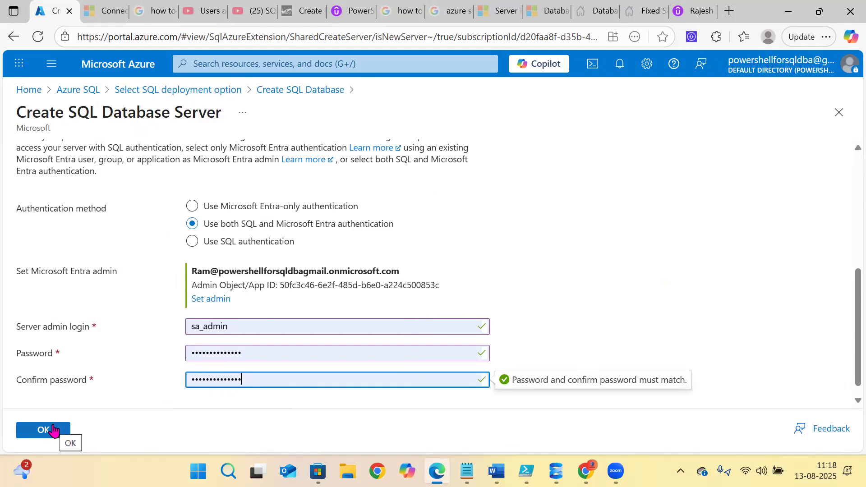
left_click(53, 431)
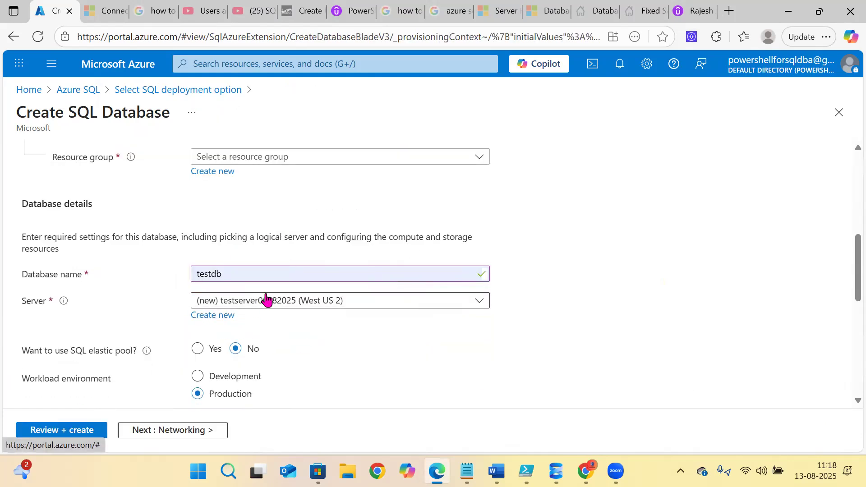
- Change compute to the Basic service tier (5 DTUs, 2 GB storage) and proceed to Networking
scroll(288, 296, "down", 3)
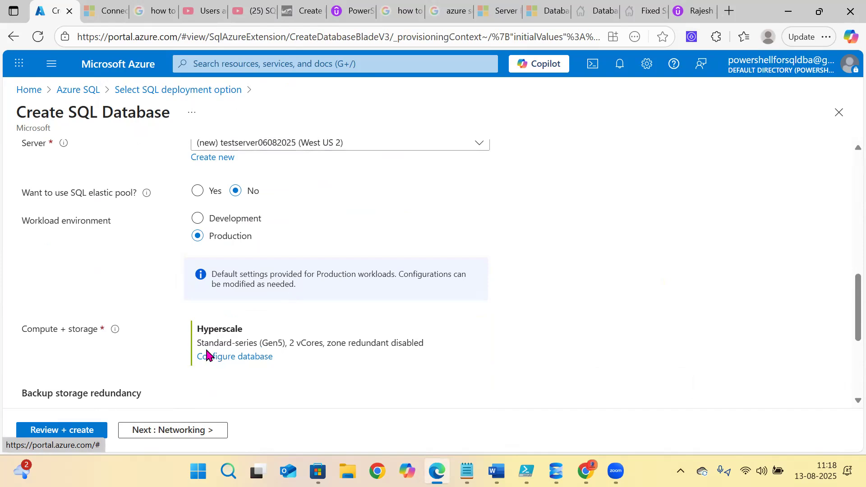
scroll(212, 347, "down", 5)
scroll(226, 243, "up", 9)
scroll(238, 266, "down", 6)
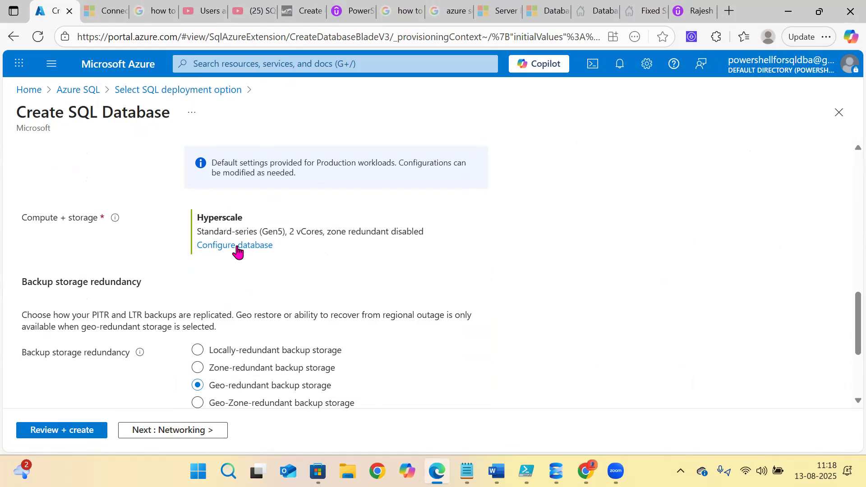
left_click(238, 249)
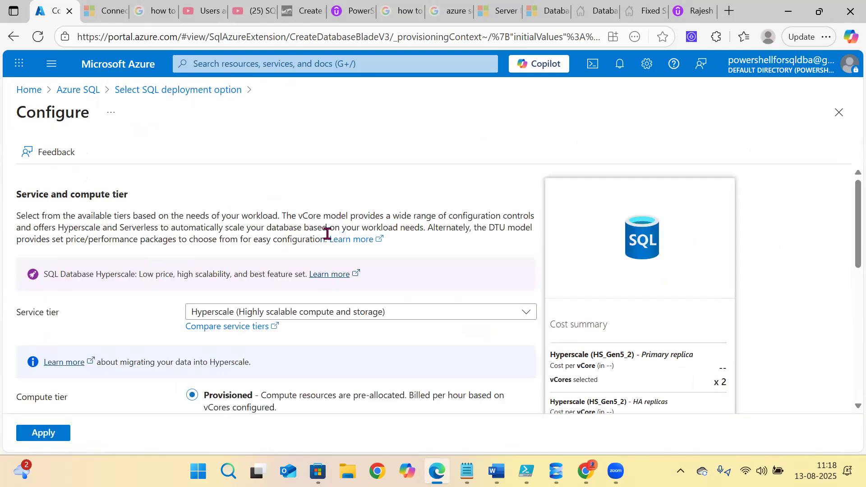
left_click(290, 314)
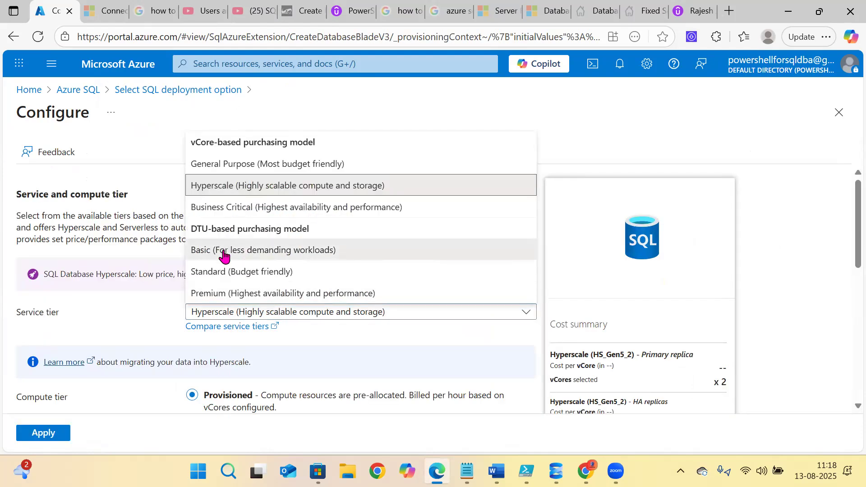
left_click(224, 251)
scroll(361, 230, "down", 2)
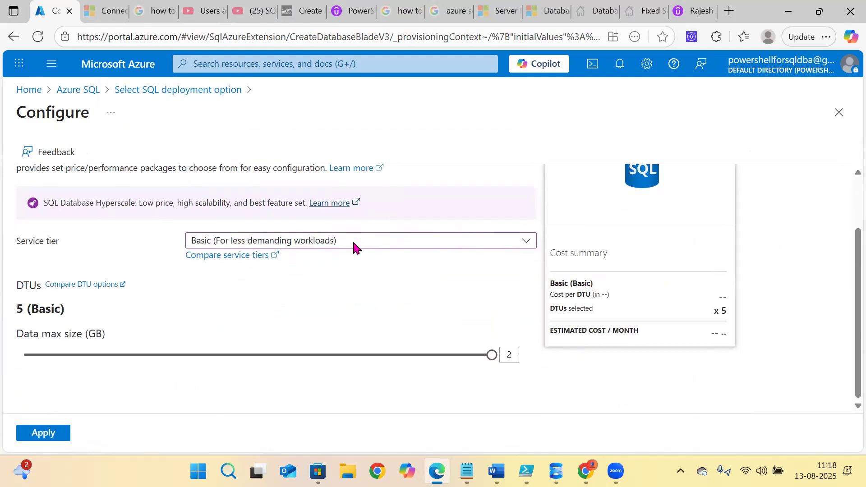
left_click(32, 433)
scroll(285, 245, "down", 3)
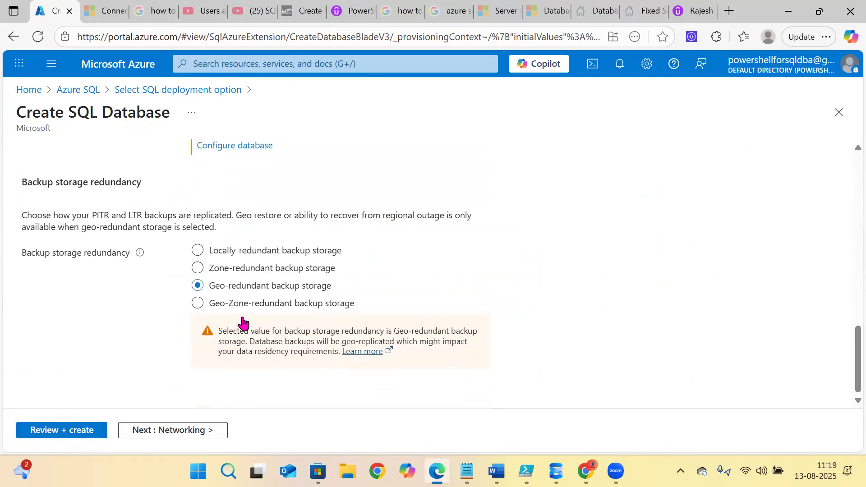
left_click(153, 430)
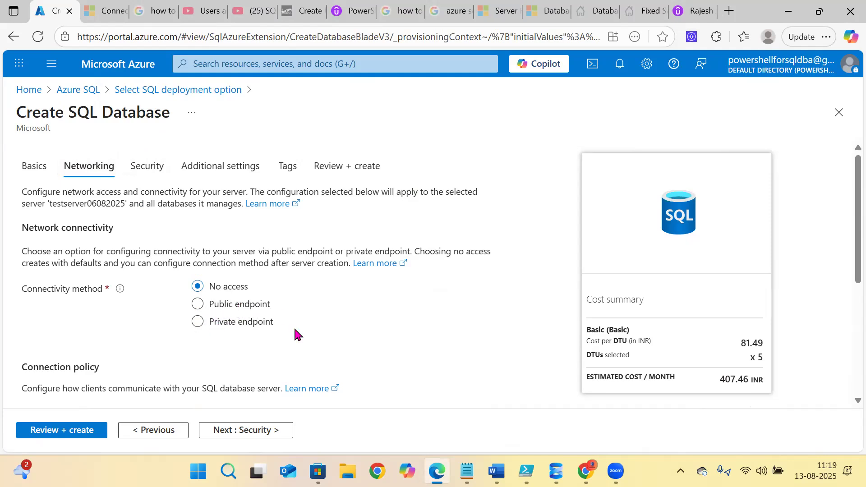
- Review the Networking options, keep the defaults, and proceed to the Security step
scroll(295, 334, "down", 3)
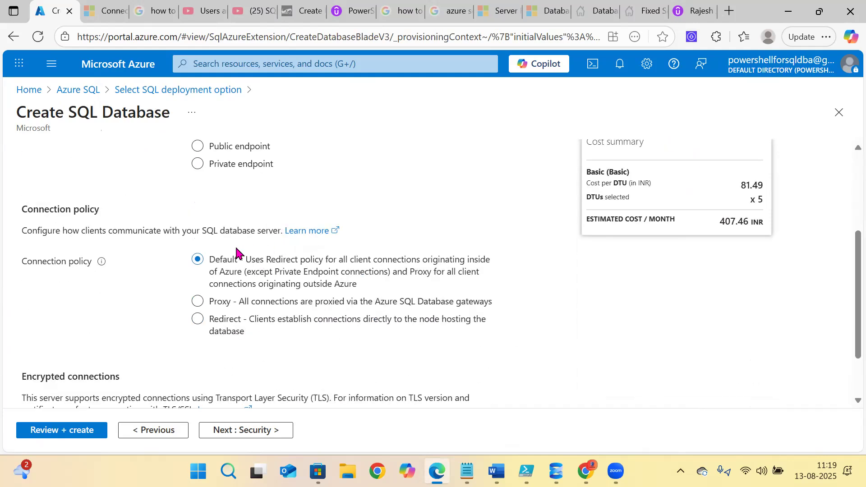
scroll(239, 253, "up", 3)
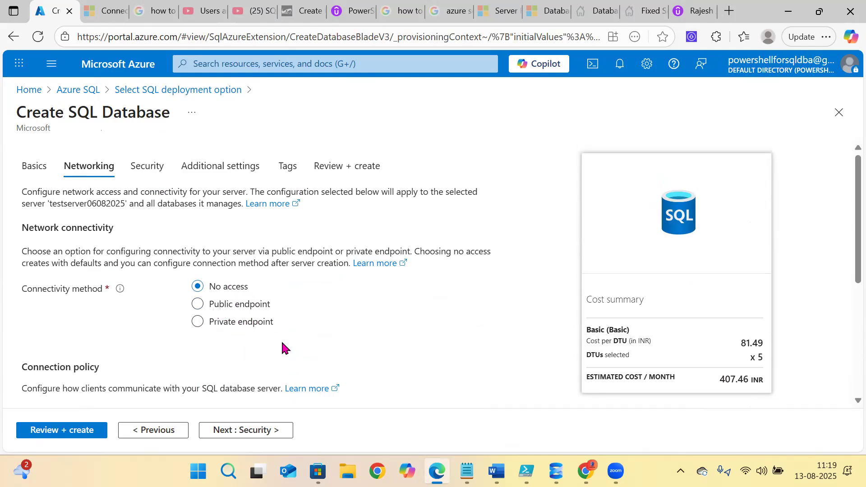
scroll(286, 343, "down", 3)
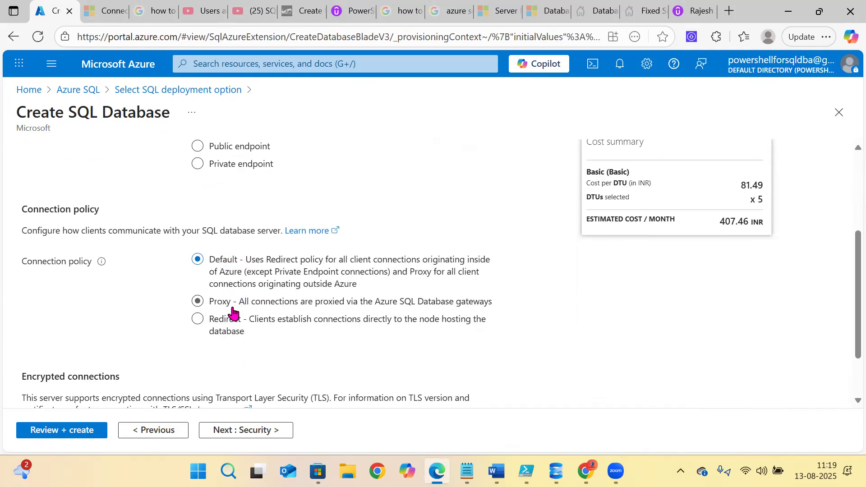
scroll(302, 321, "up", 2)
scroll(302, 320, "up", 1)
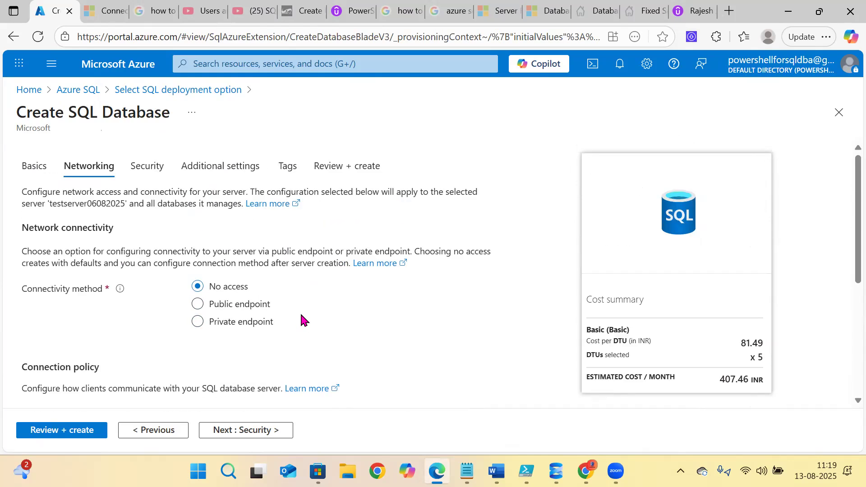
scroll(299, 312, "down", 4)
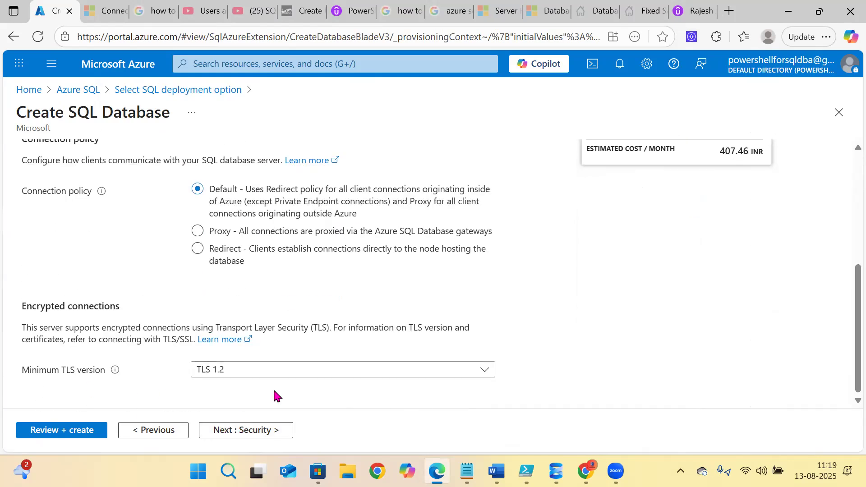
left_click(233, 436)
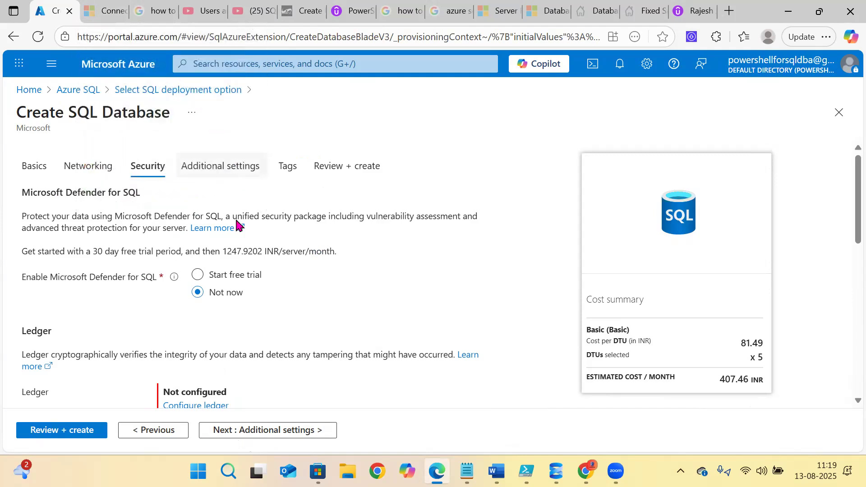
- Advance through Additional settings and Tags to the Review + create summary
scroll(252, 257, "down", 10)
left_click(276, 434)
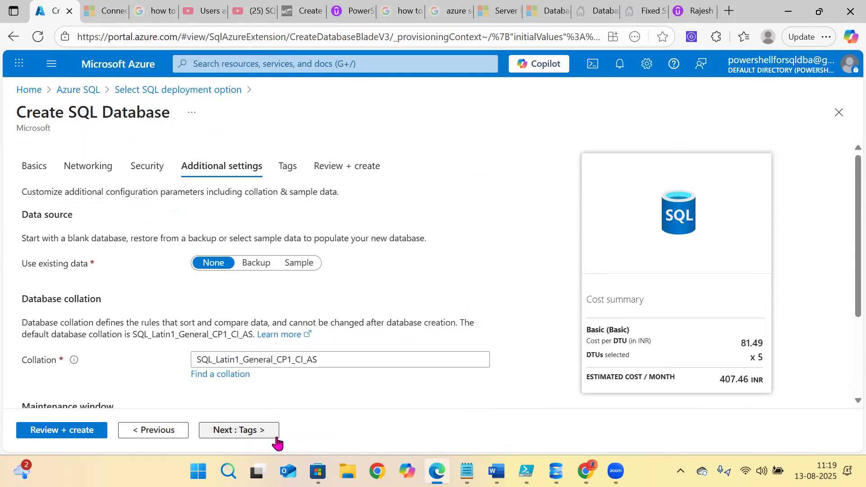
scroll(246, 287, "down", 3)
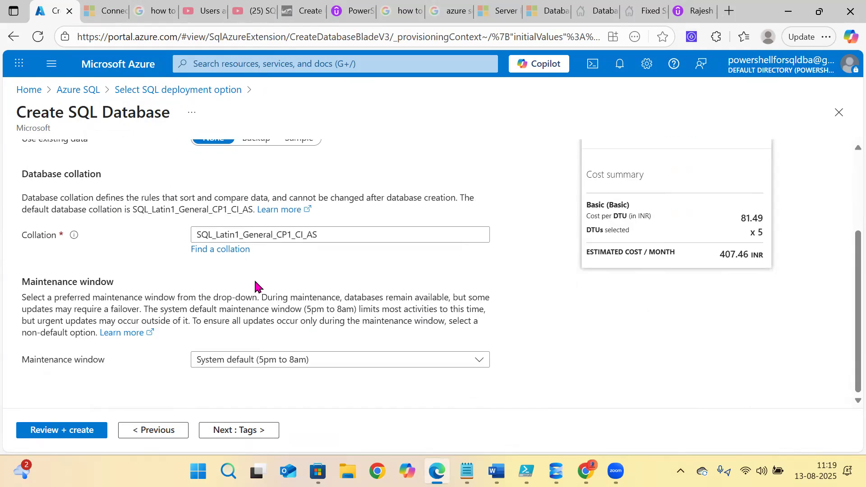
scroll(216, 278, "up", 3)
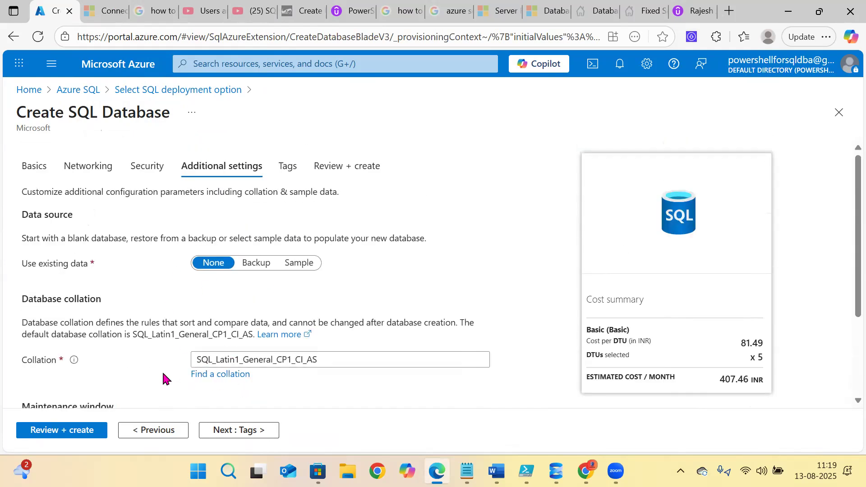
scroll(251, 377, "down", 3)
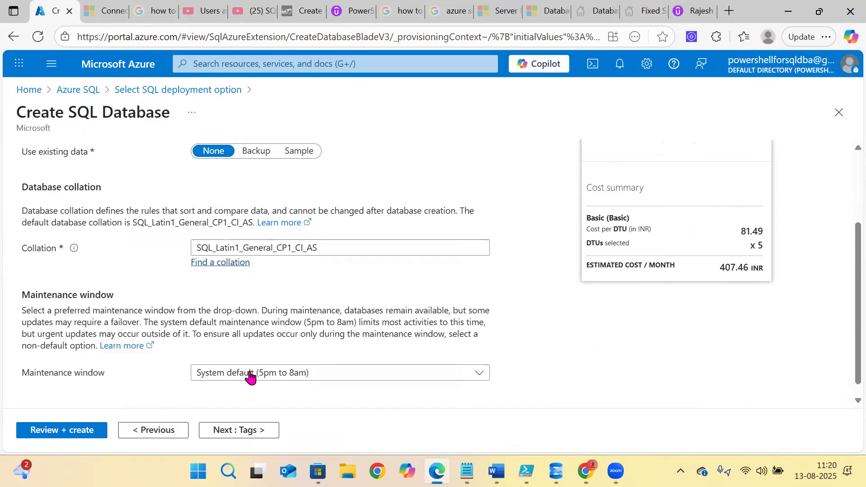
left_click(237, 431)
left_click(237, 431)
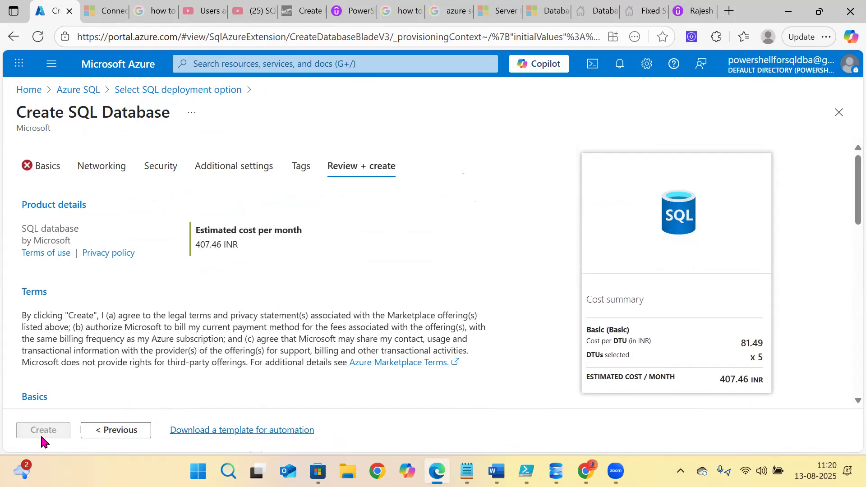
- Fix the Basics page by choosing Powershell-RGP-PROD as resource group, then proceed to Networking
left_click(37, 176)
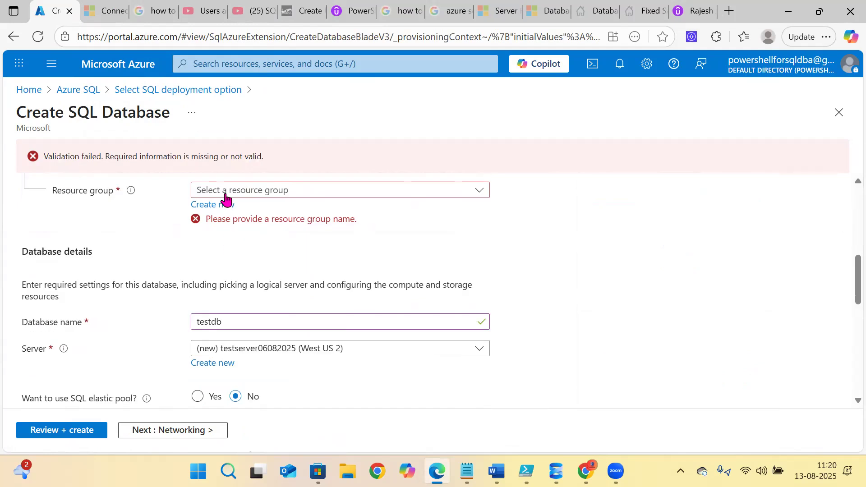
left_click(226, 190)
left_click(227, 279)
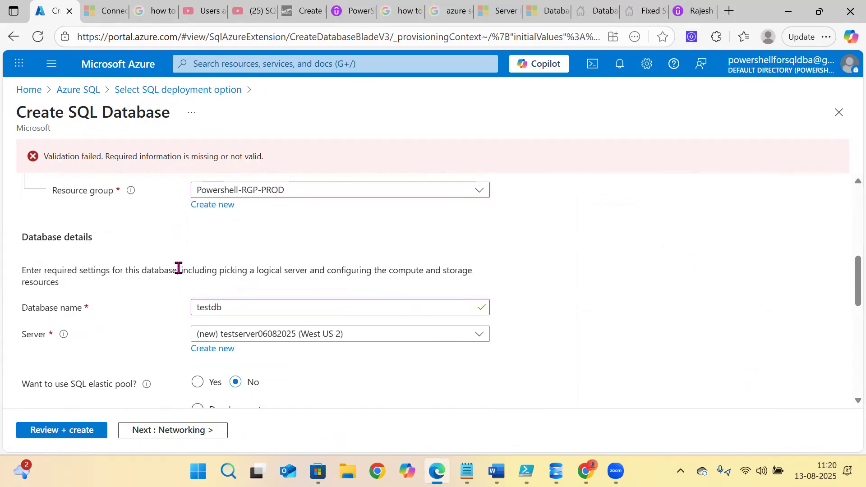
left_click(177, 430)
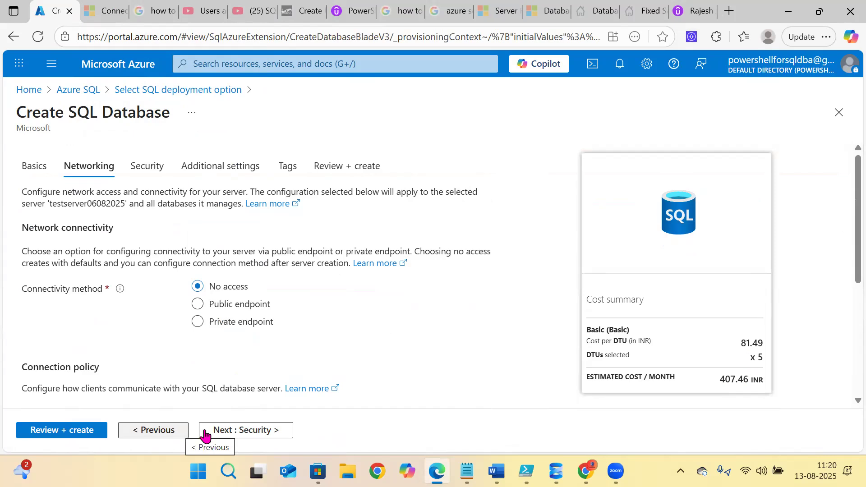
left_click(230, 431)
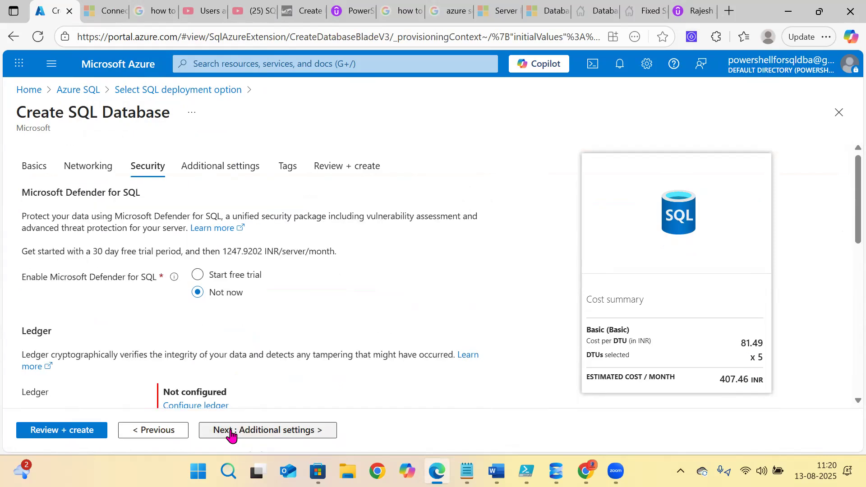
left_click(229, 430)
left_click(153, 431)
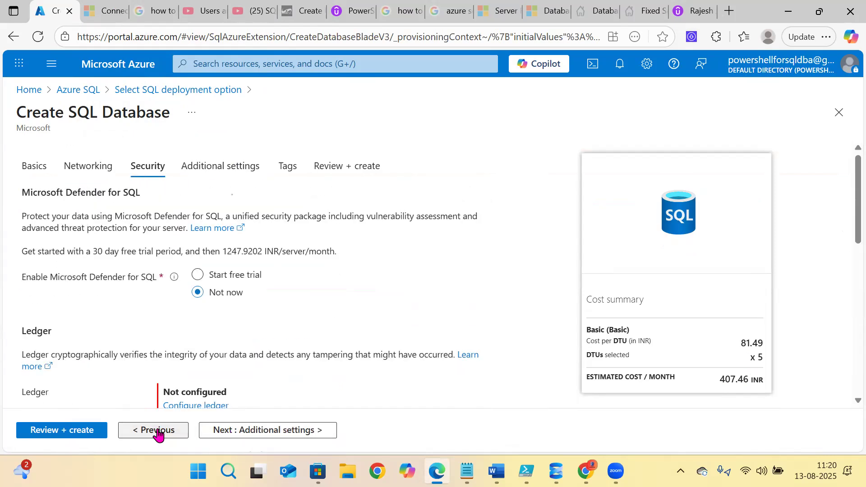
left_click(155, 431)
scroll(253, 307, "down", 5)
scroll(252, 309, "up", 5)
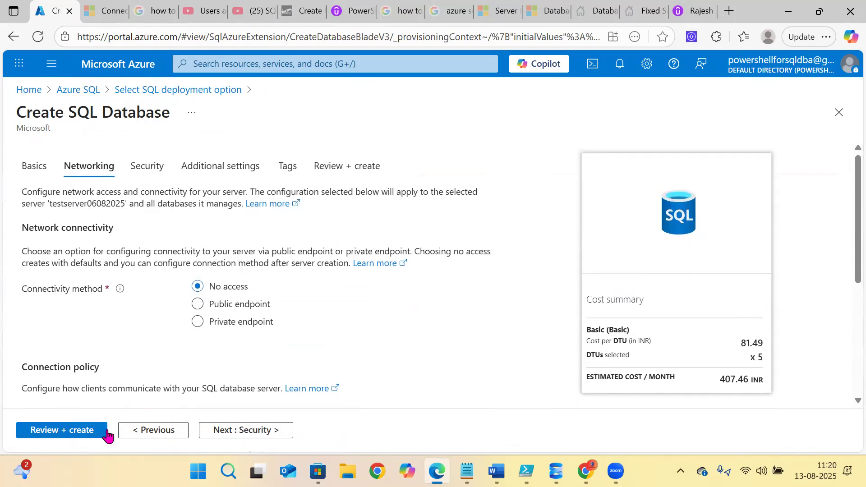
left_click(126, 432)
scroll(236, 333, "down", 5)
scroll(235, 356, "down", 3)
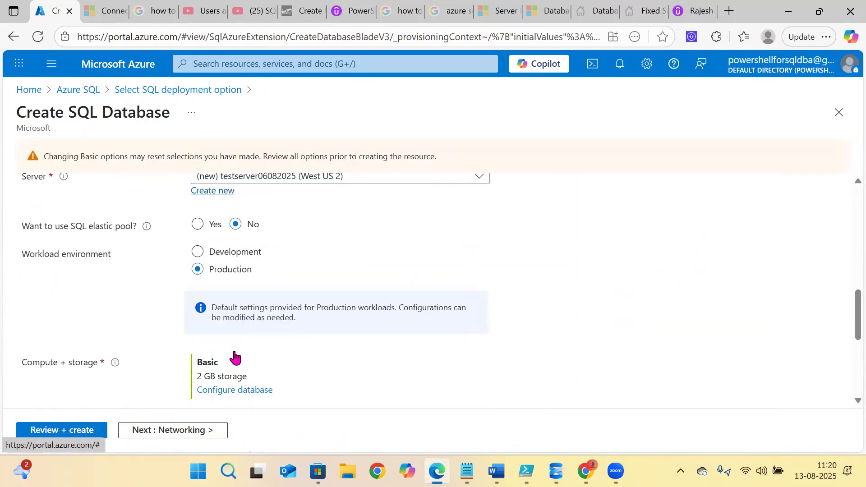
left_click(190, 430)
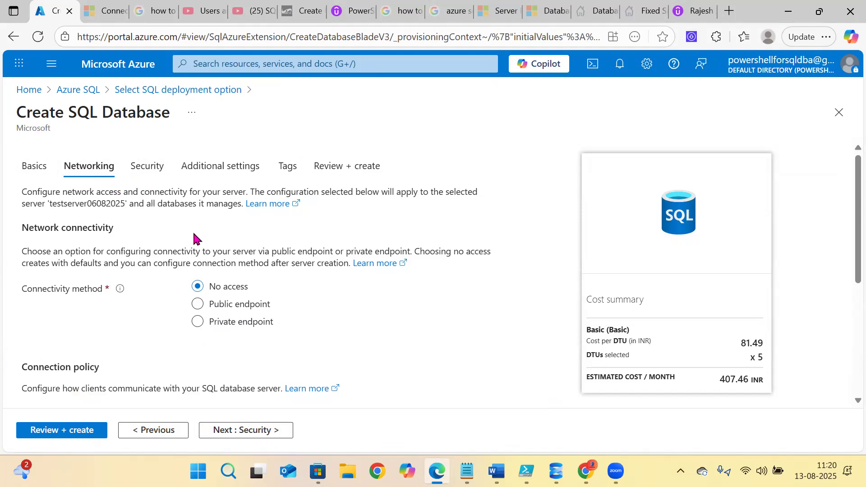
- Advance through Security, Additional settings and Tags, then create the Basic-tier testdb database
scroll(193, 236, "down", 3)
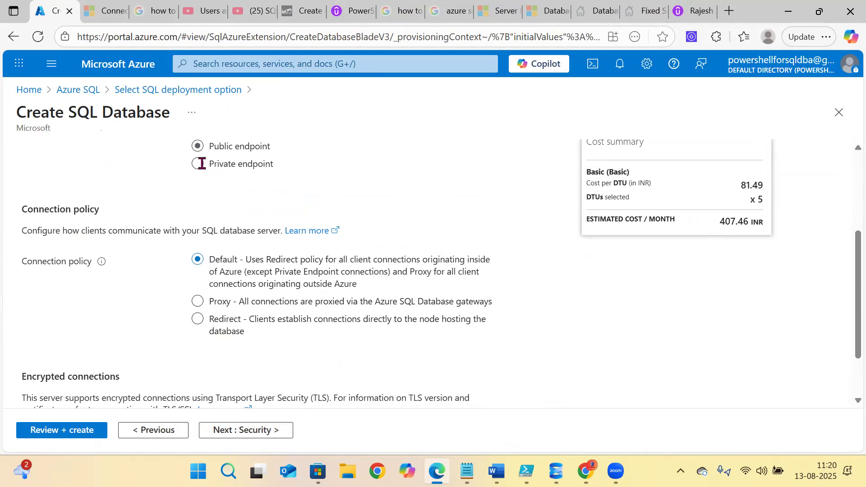
left_click(238, 431)
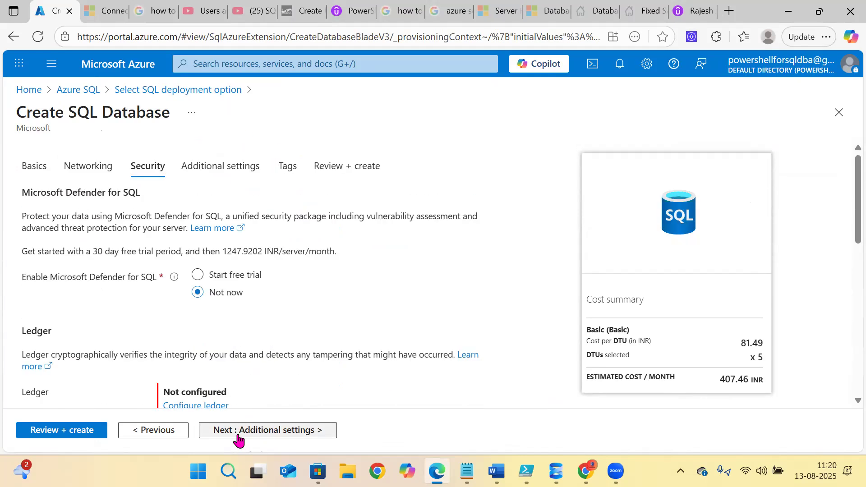
scroll(270, 362, "down", 5)
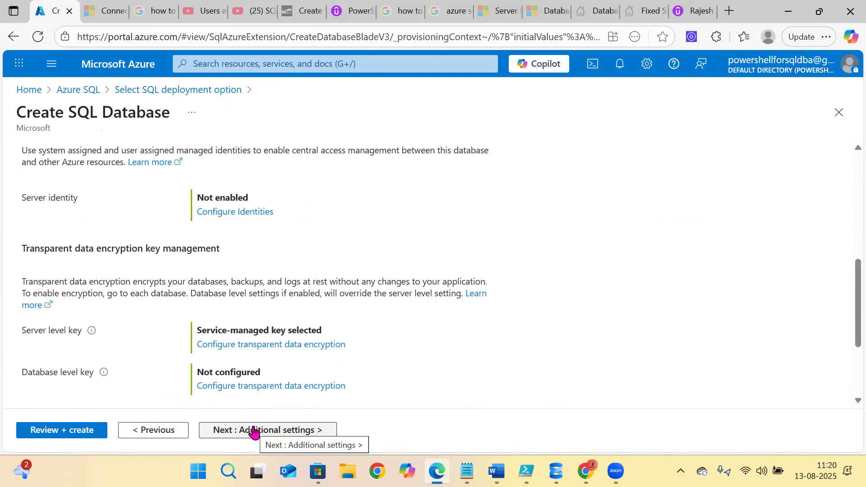
left_click(254, 431)
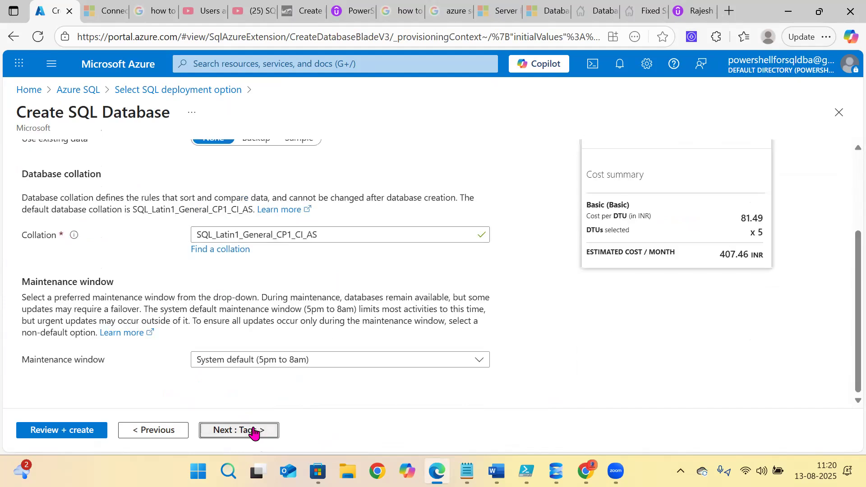
left_click(250, 433)
left_click(249, 431)
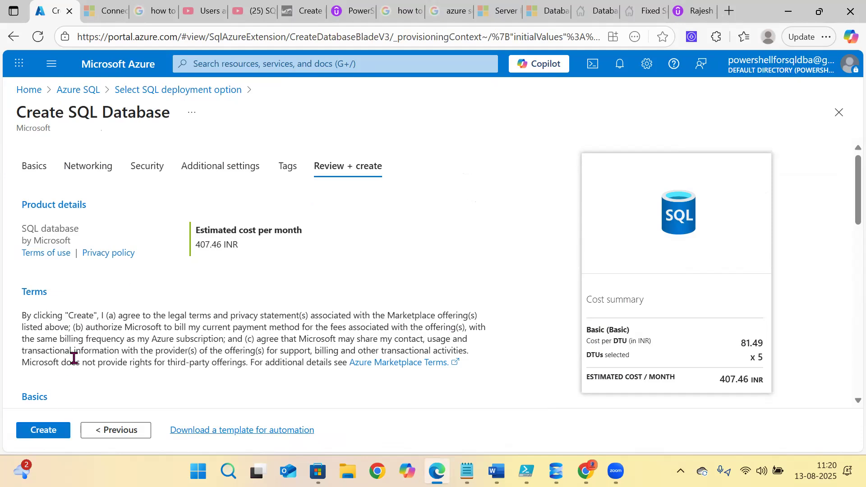
left_click(32, 432)
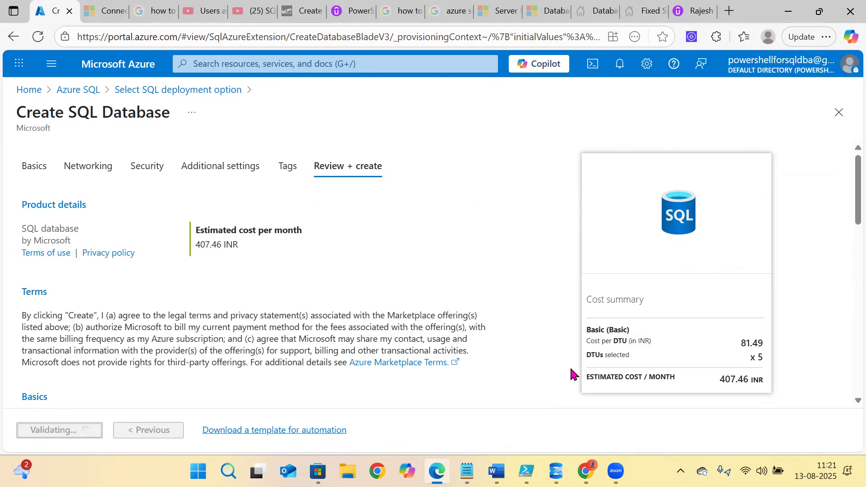
left_click(556, 471)
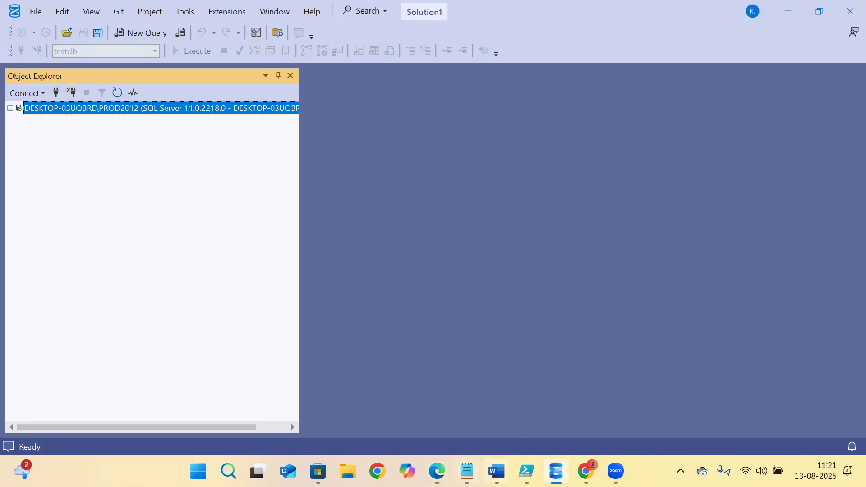
- Open the deployed testdb and copy its server name testserver06082025.database.windows.net for SSMS
key("alt+Tab")
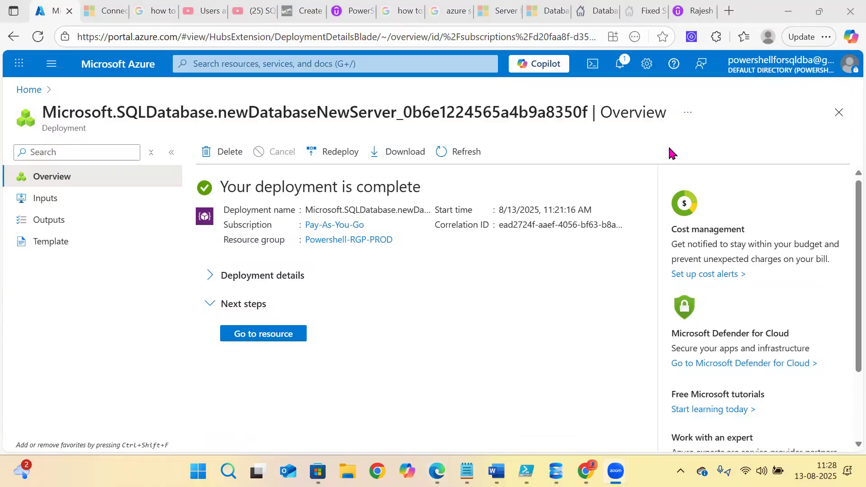
left_click(286, 334)
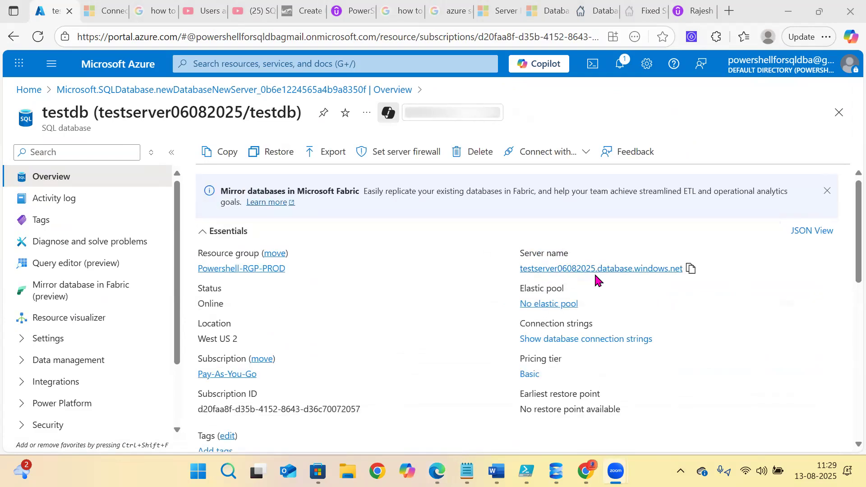
left_click(690, 268)
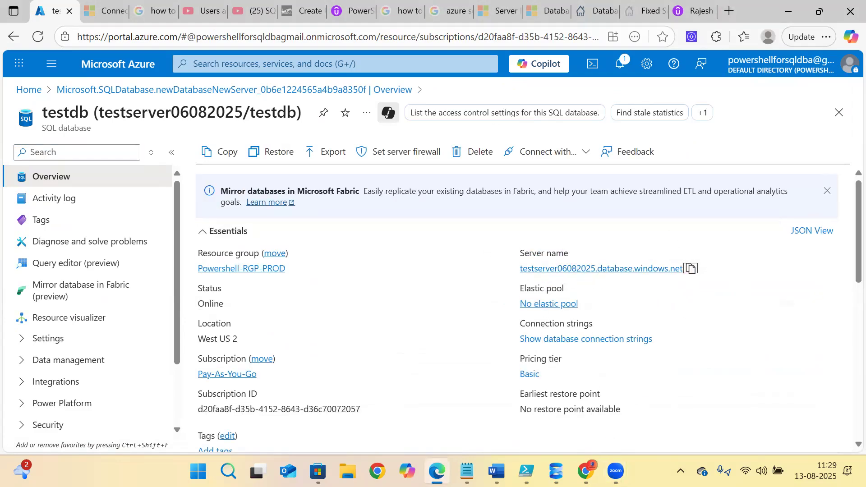
key("alt+Tab")
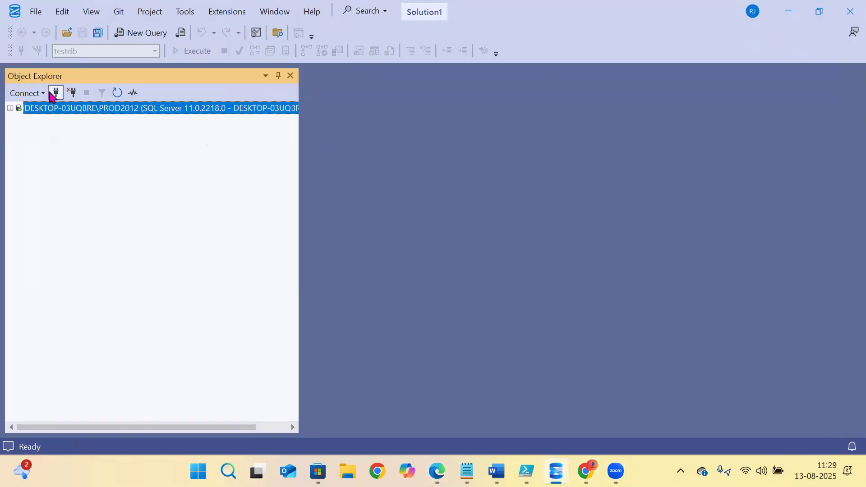
- Start a new SSMS connection with server name testserver06082025.database.windows.net
left_click(55, 93)
left_click(403, 236)
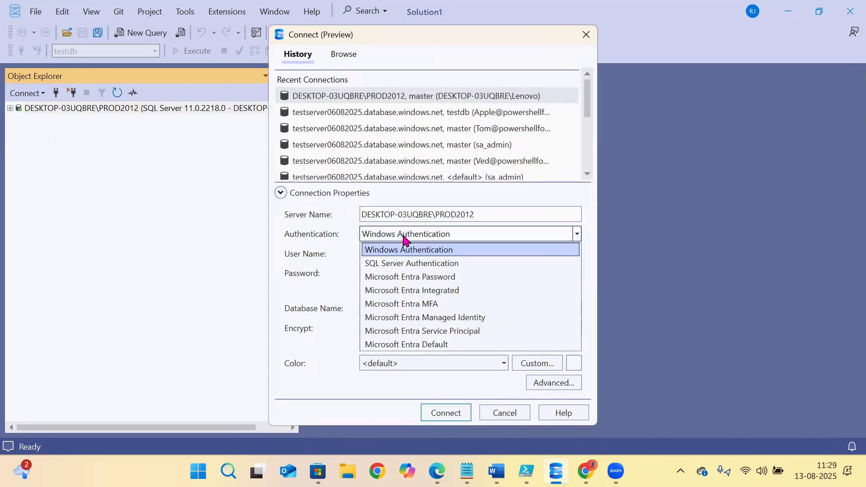
left_click(464, 215)
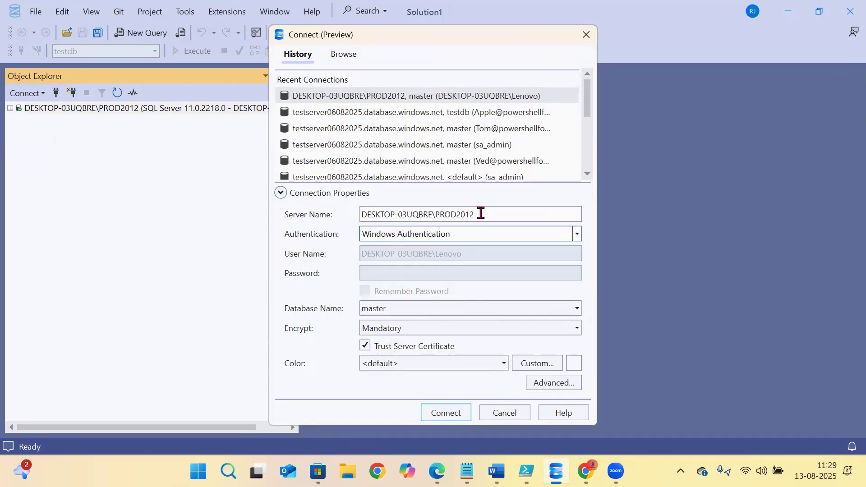
left_click(451, 214)
key("ctrl+v")
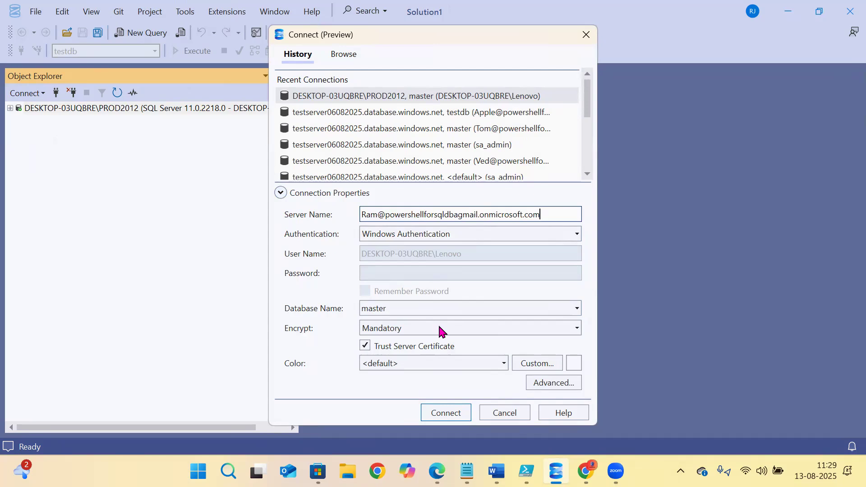
mouse_move(556, 471)
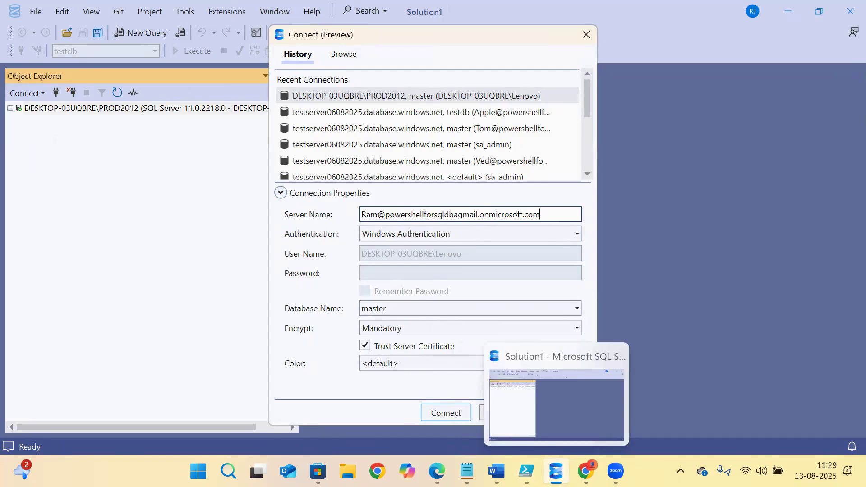
left_click(437, 472)
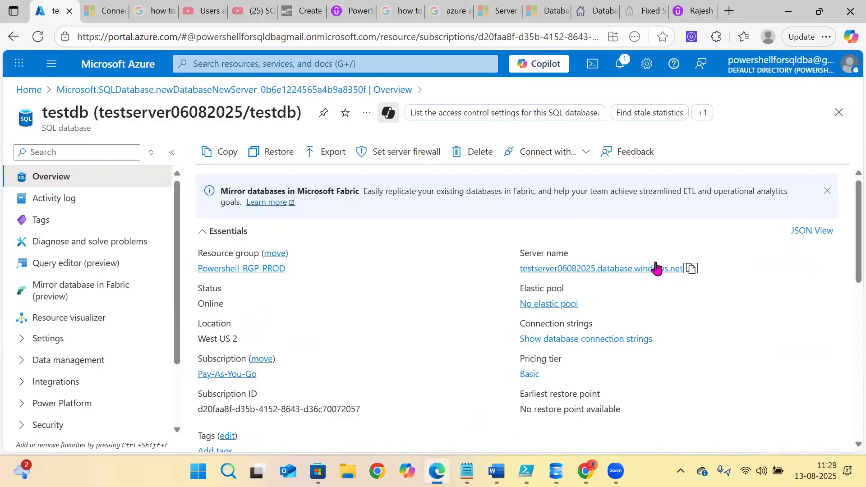
left_click(690, 270)
left_click(556, 471)
left_click_drag(551, 216, 314, 221)
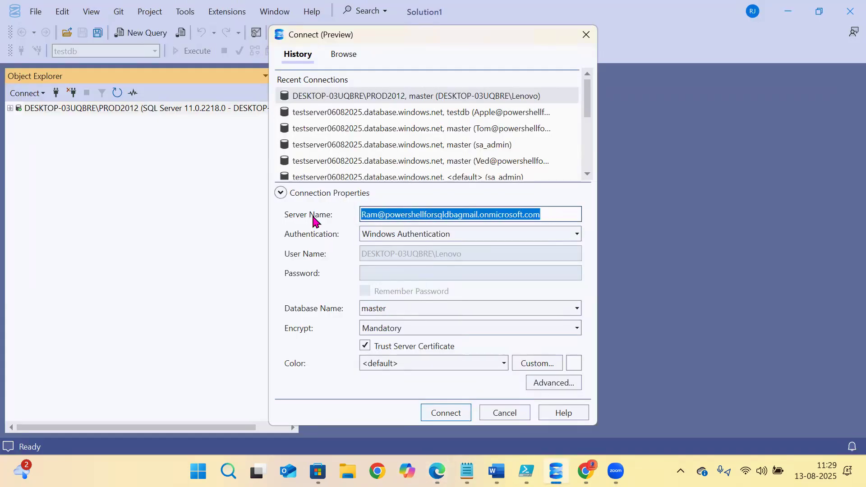
key("ctrl+v")
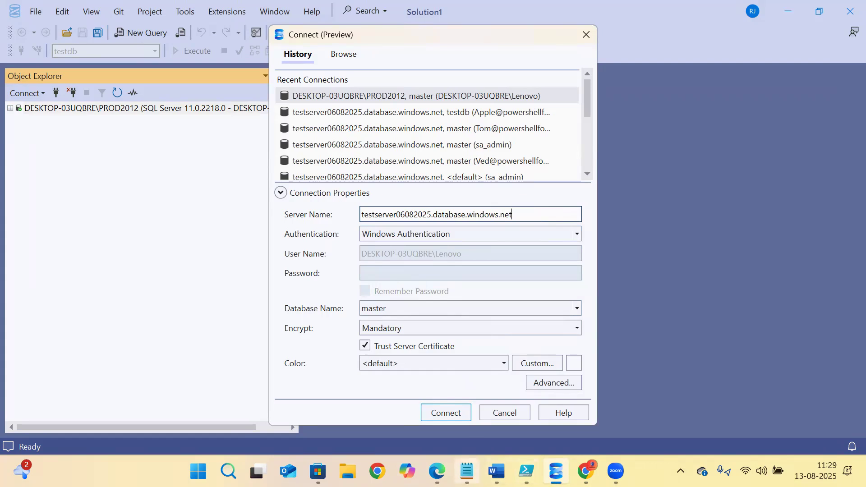
- Save the server name on a new line in the login notes
key("alt+Tab")
left_click(317, 168)
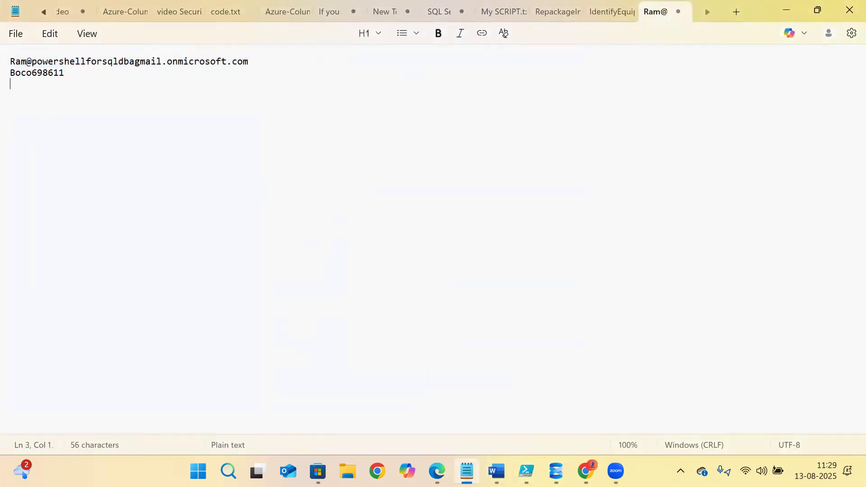
key("ctrl+v")
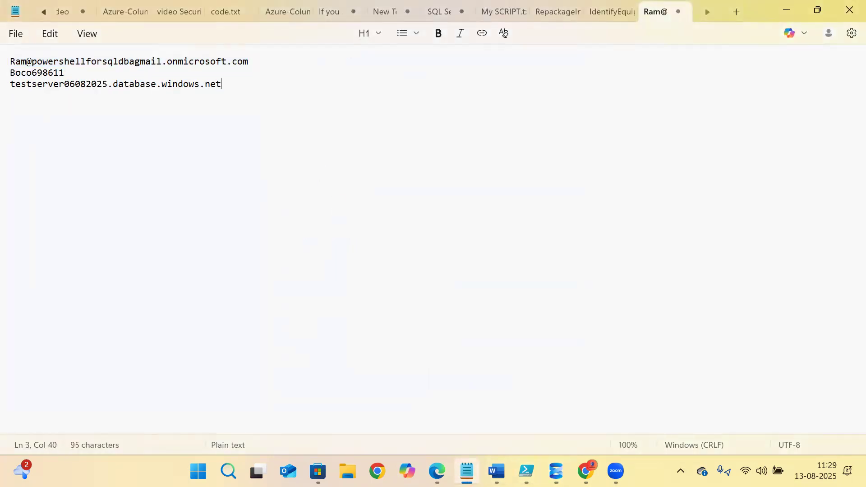
left_click(789, 9)
- Choose SQL Server Authentication and paste the portal's server admin login as User Name
left_click(394, 234)
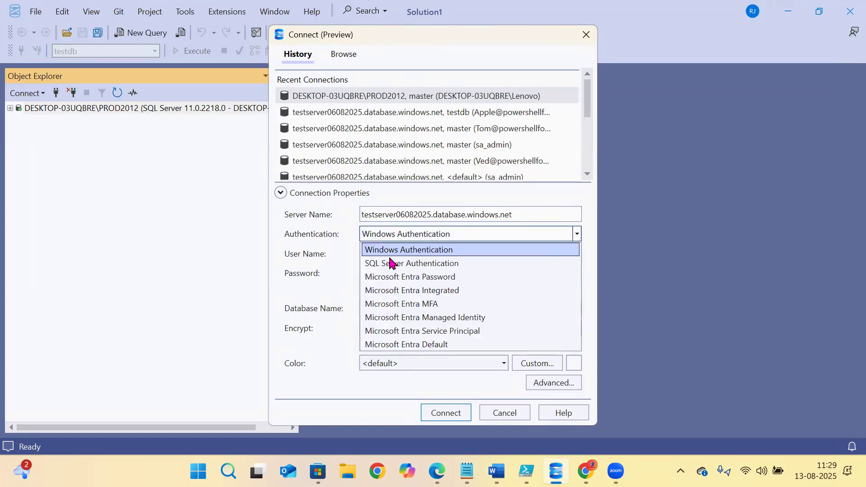
left_click(395, 263)
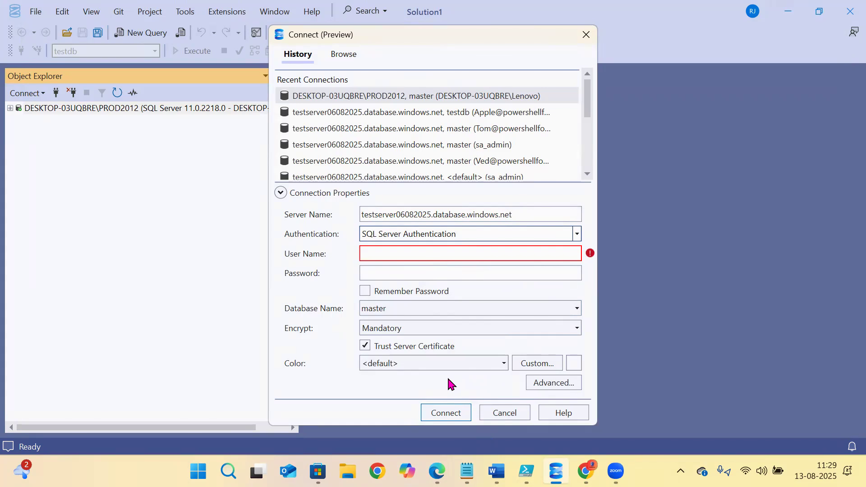
left_click(436, 471)
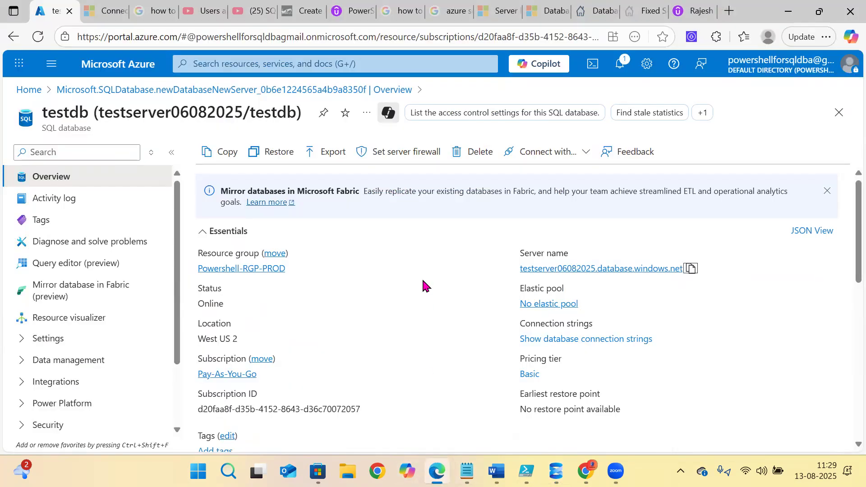
left_click(590, 270)
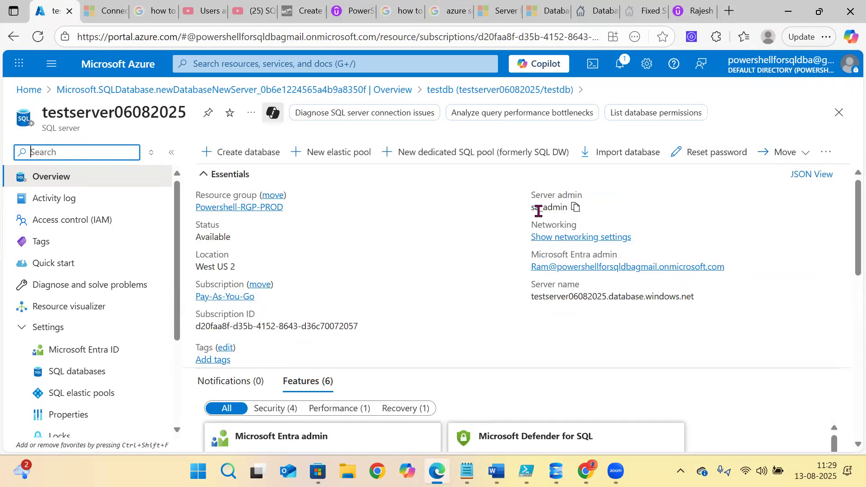
left_click_drag(532, 208, 564, 207)
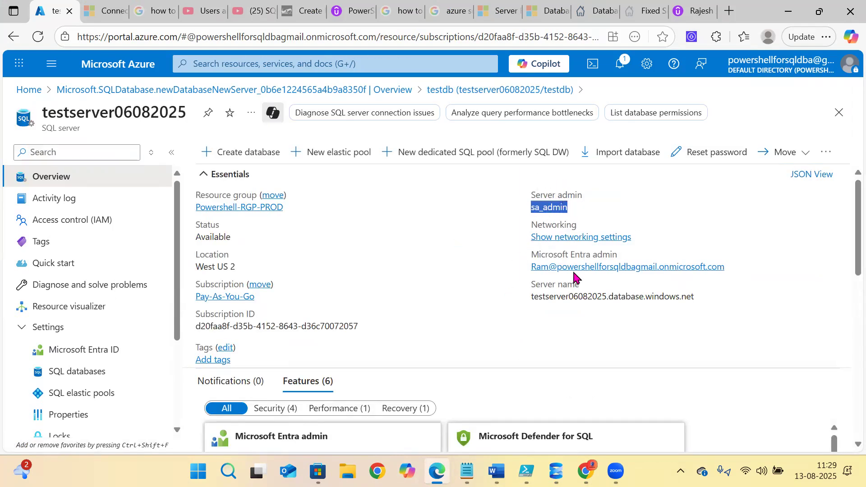
left_click(556, 471)
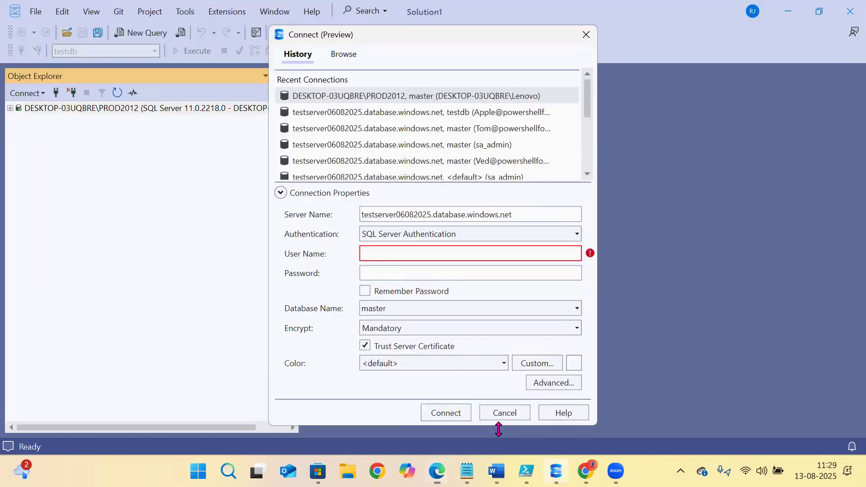
left_click(393, 257)
key("ctrl+v")
key("Tab")
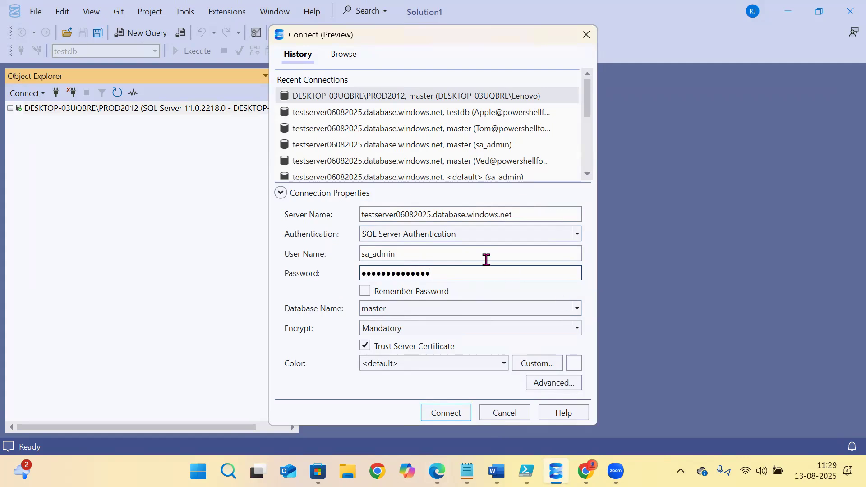
- Attempt the connection, dismiss the public-network-access refusal, and return to the portal
left_click(436, 412)
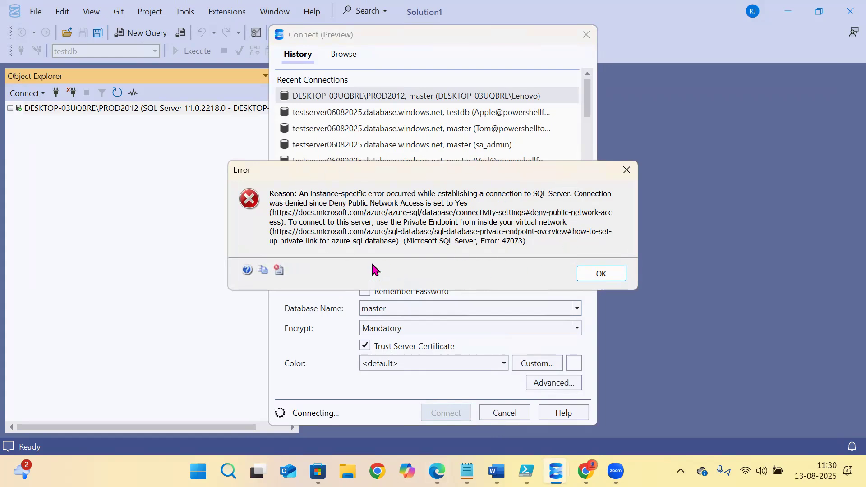
left_click(592, 276)
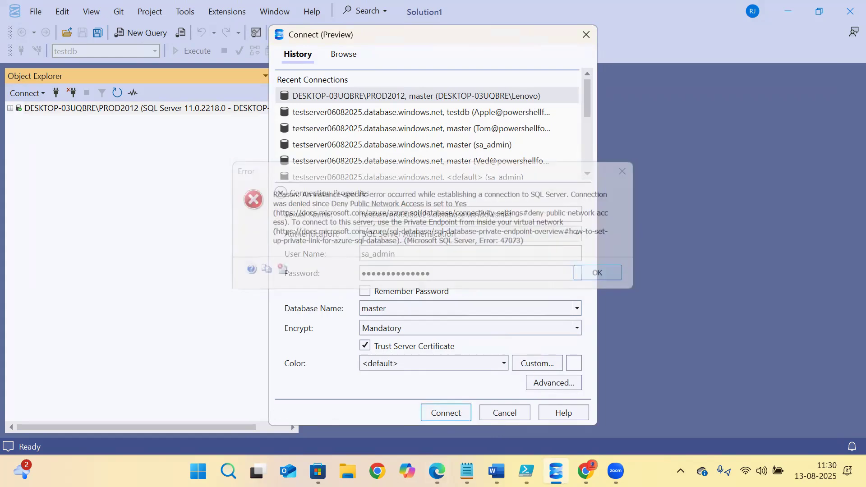
left_click(437, 471)
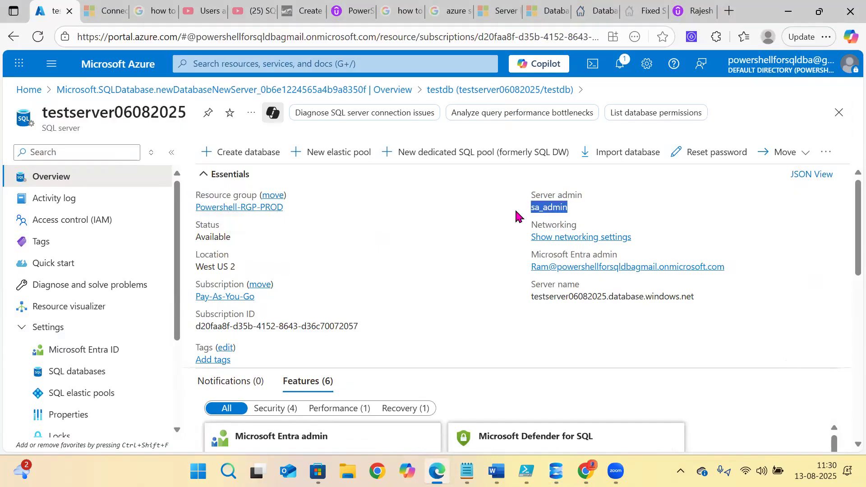
- Enable public access from selected networks, add this client's IPv4 firewall rule, and save
scroll(430, 220, "down", 5)
left_click(575, 238)
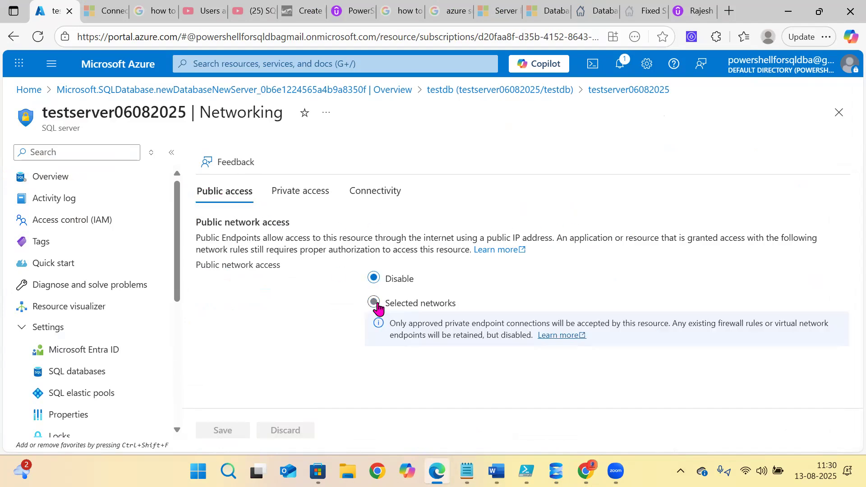
left_click(374, 303)
scroll(473, 309, "down", 3)
scroll(287, 290, "down", 3)
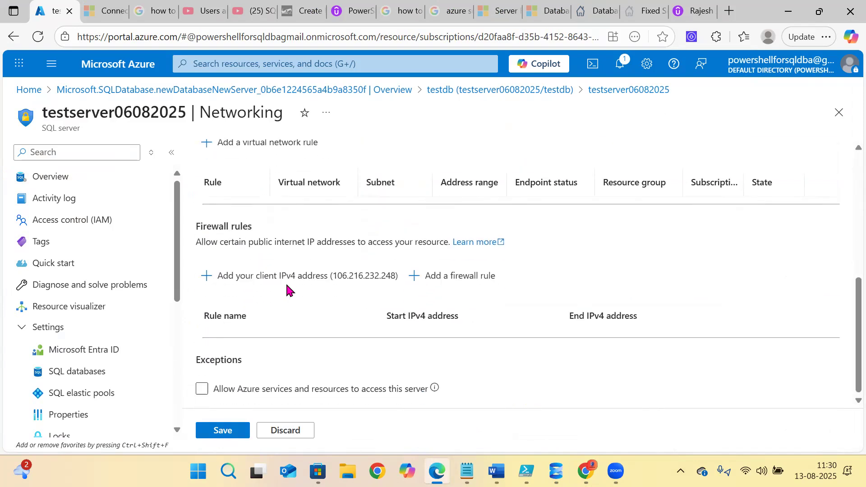
scroll(288, 282, "up", 3)
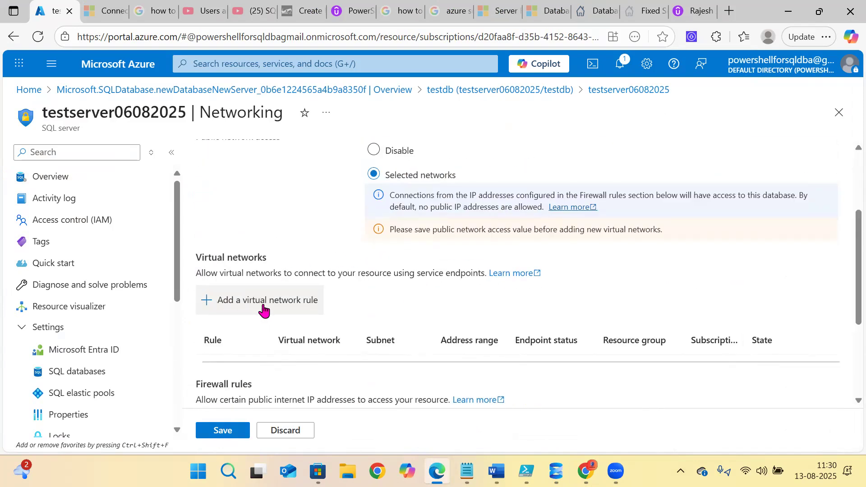
scroll(394, 288, "down", 3)
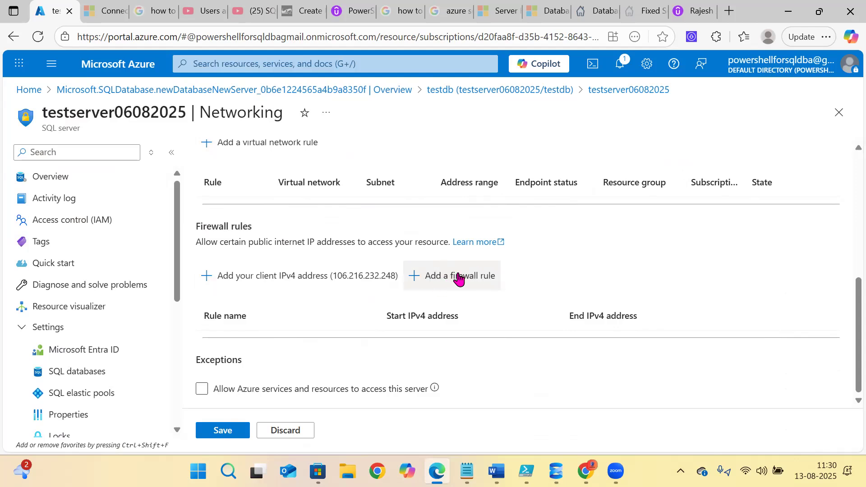
left_click(251, 276)
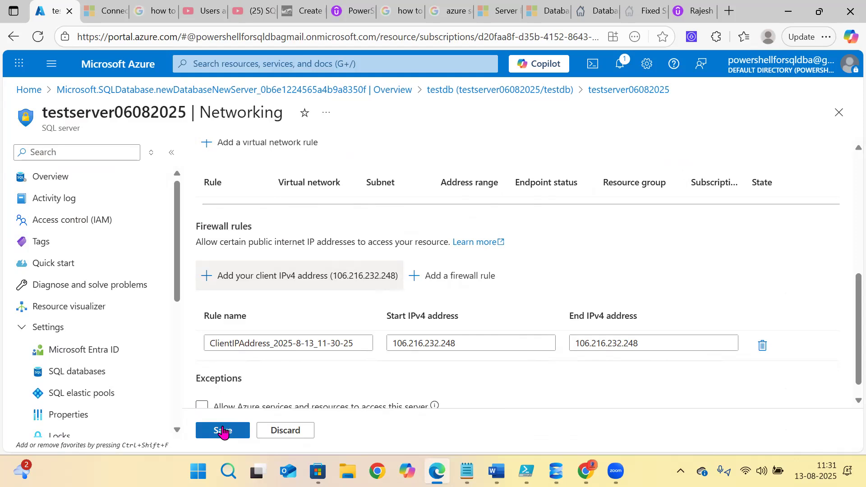
left_click(222, 431)
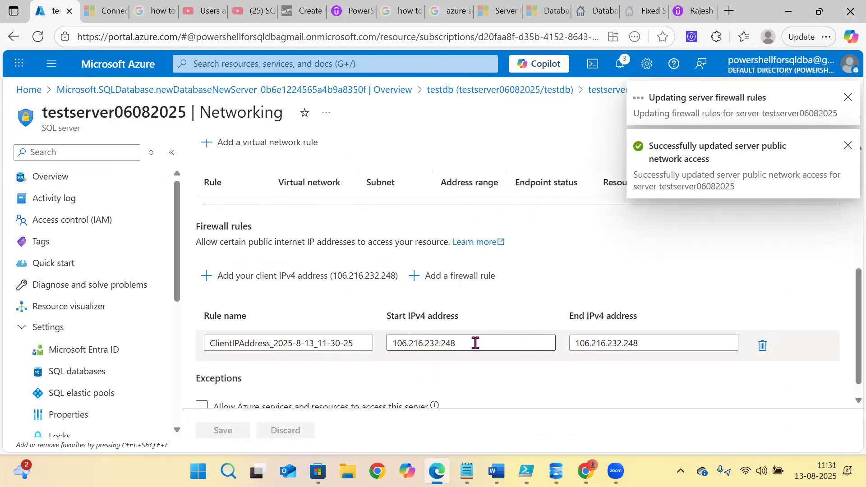
key("alt+Tab")
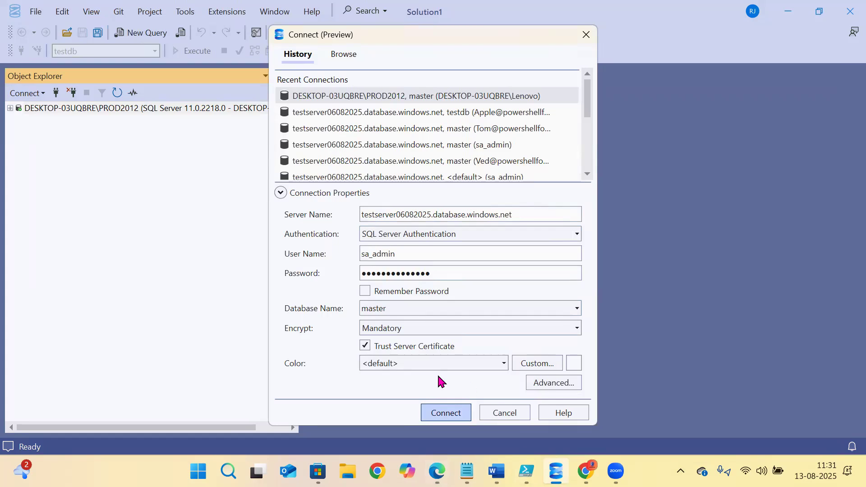
- Retry the sa_admin connection, check the firewall rule in the portal, and return to Object Explorer
left_click(446, 413)
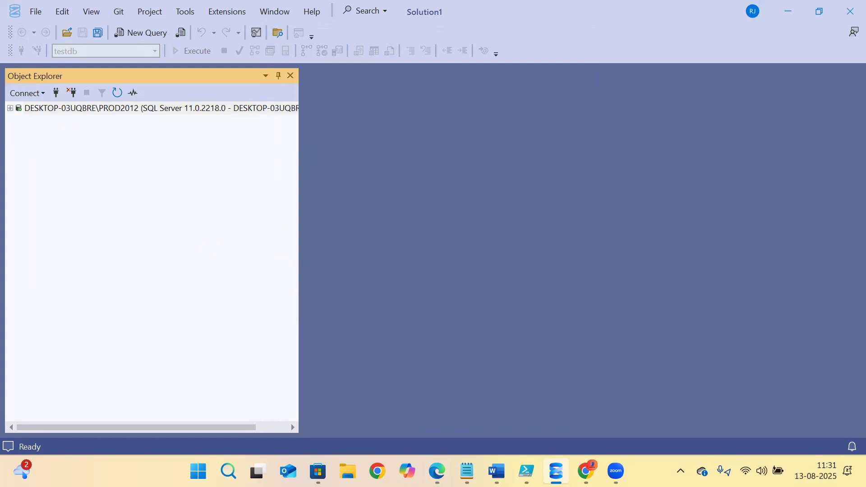
key("alt+Tab")
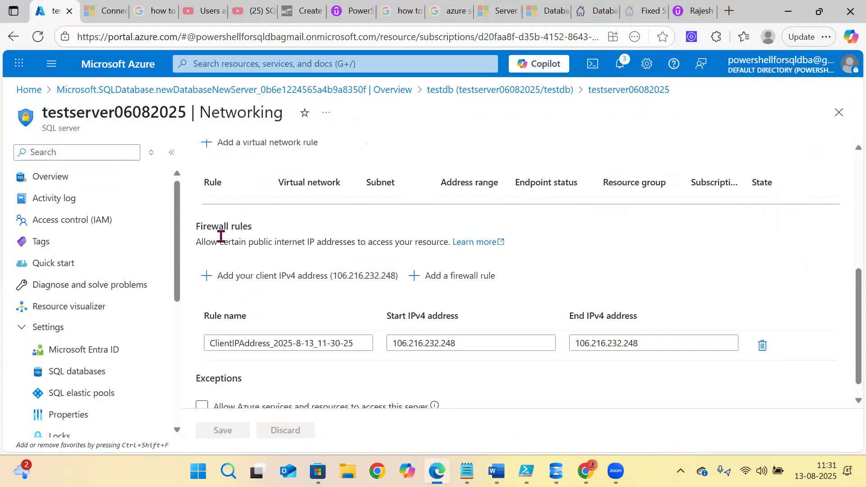
scroll(253, 318, "down", 1)
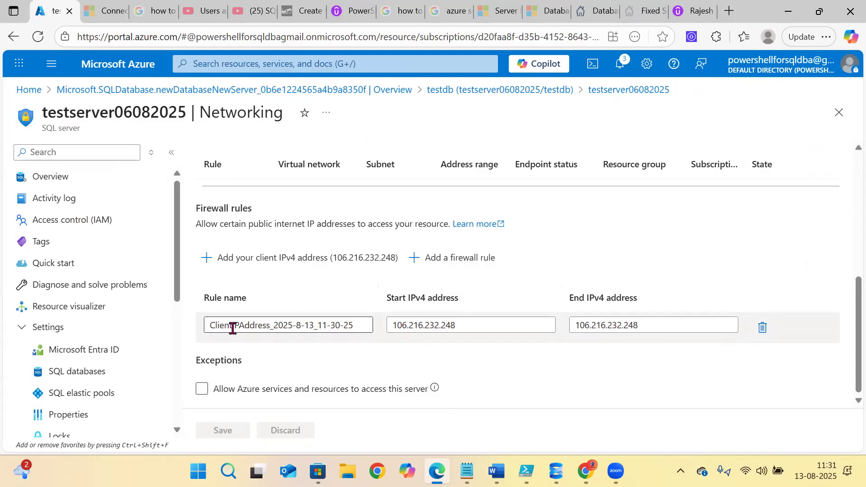
scroll(253, 312, "up", 3)
scroll(253, 312, "down", 3)
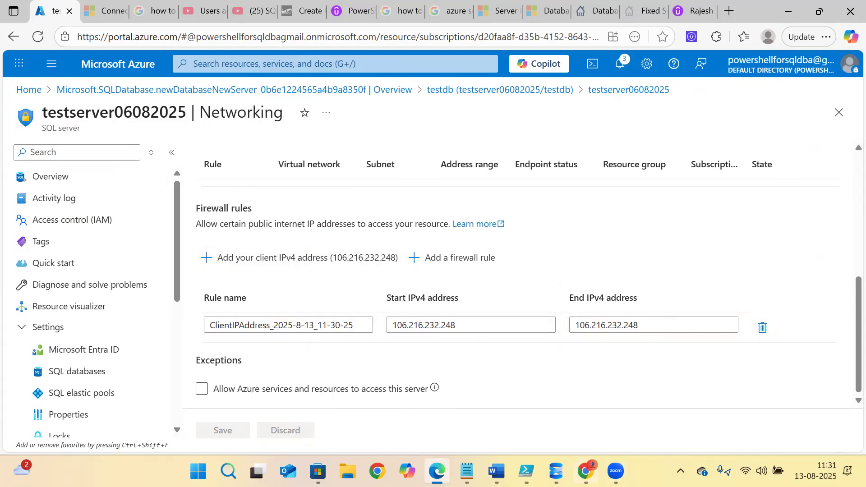
left_click(556, 472)
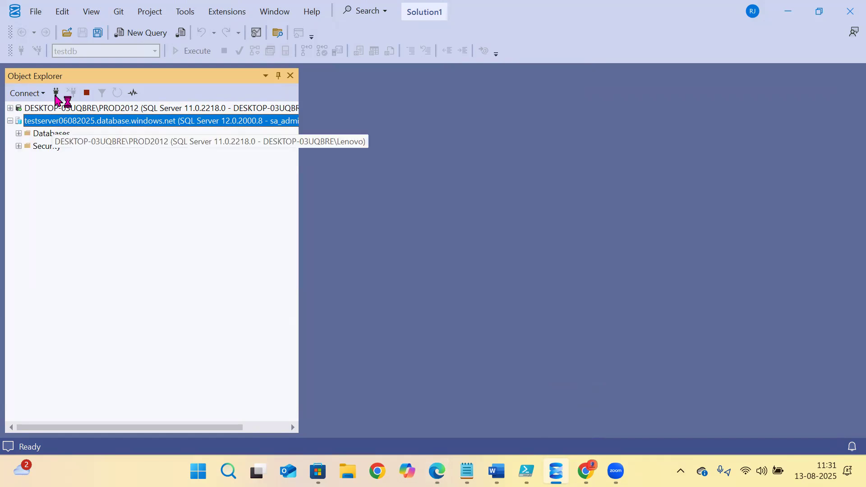
- Expand the Azure server's Databases, Security and Logins folders, showing testdb
left_click(18, 134)
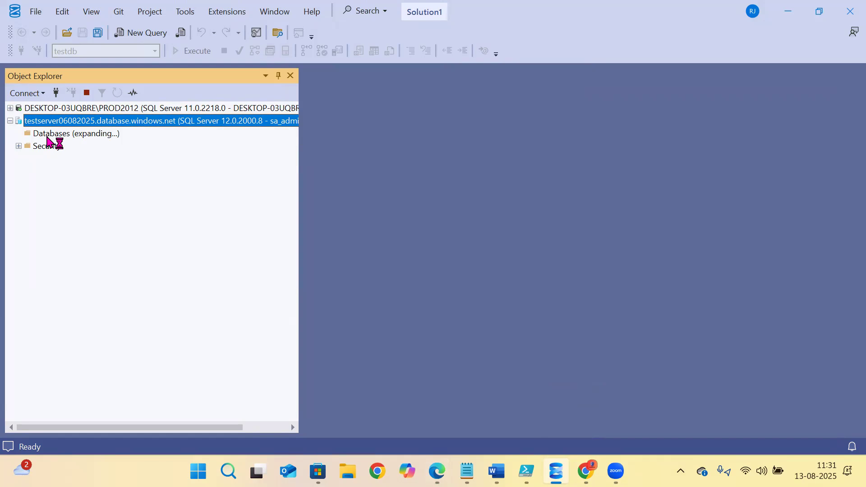
left_click(19, 146)
left_click(28, 159)
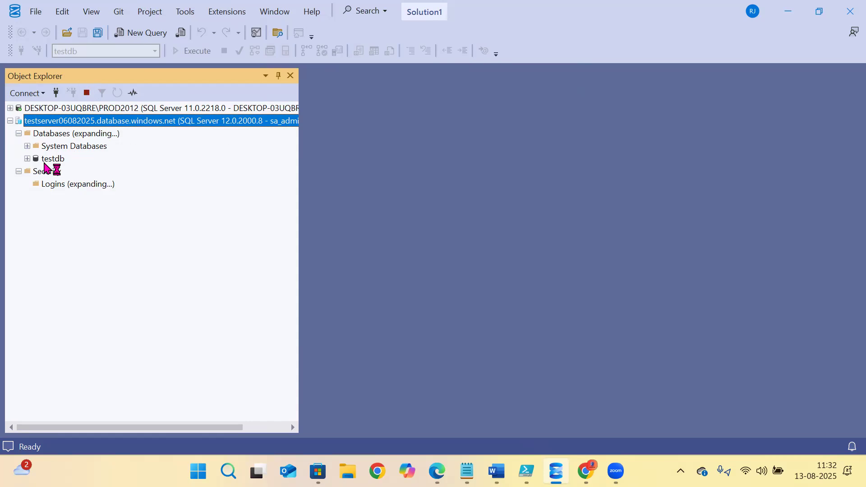
left_click(53, 148)
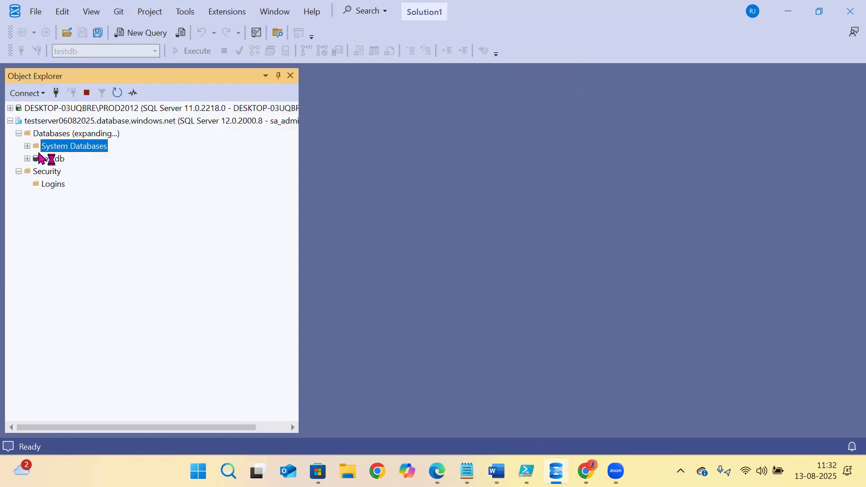
left_click(43, 161)
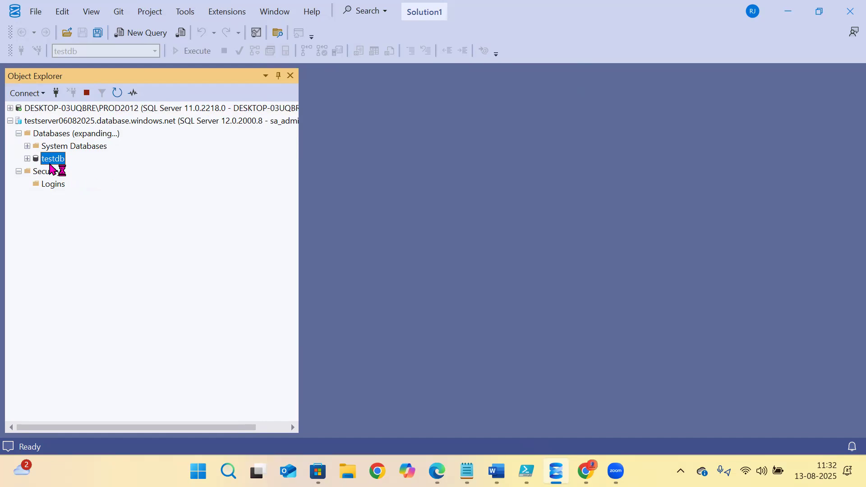
left_click(45, 184)
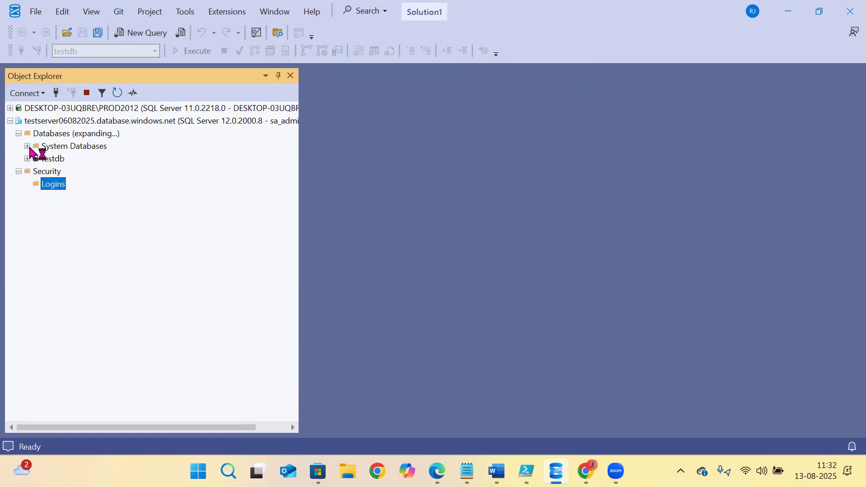
- Expand System Databases and refresh Security so sa_admin appears under Logins
left_click(28, 147)
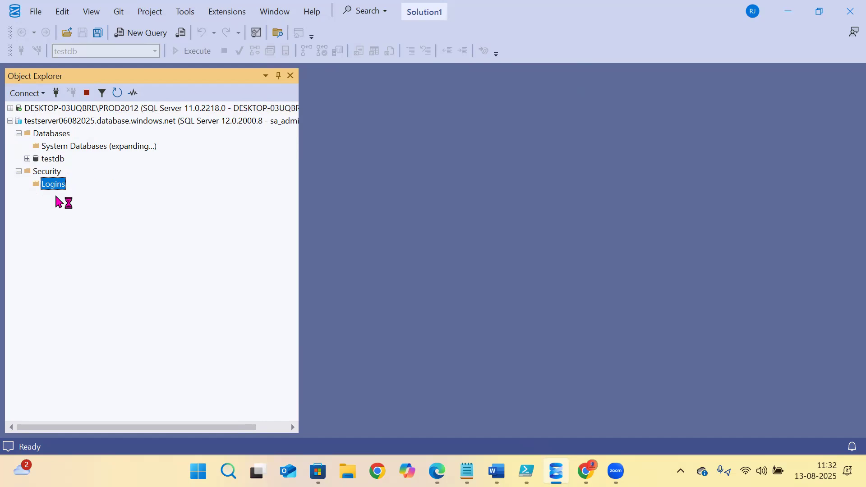
left_click(47, 173)
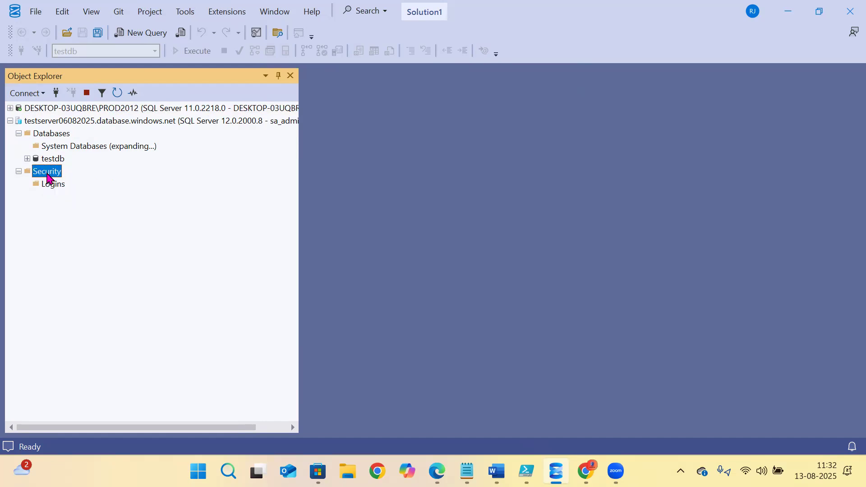
left_click(116, 94)
left_click(27, 184)
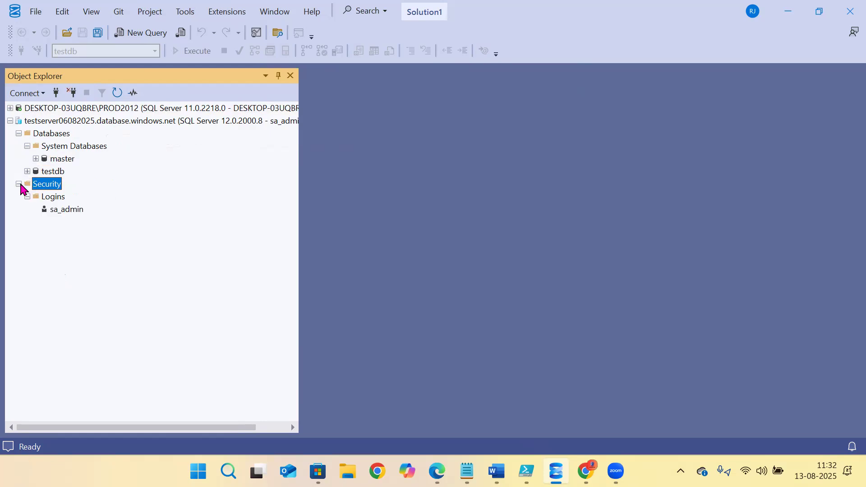
left_click(57, 211)
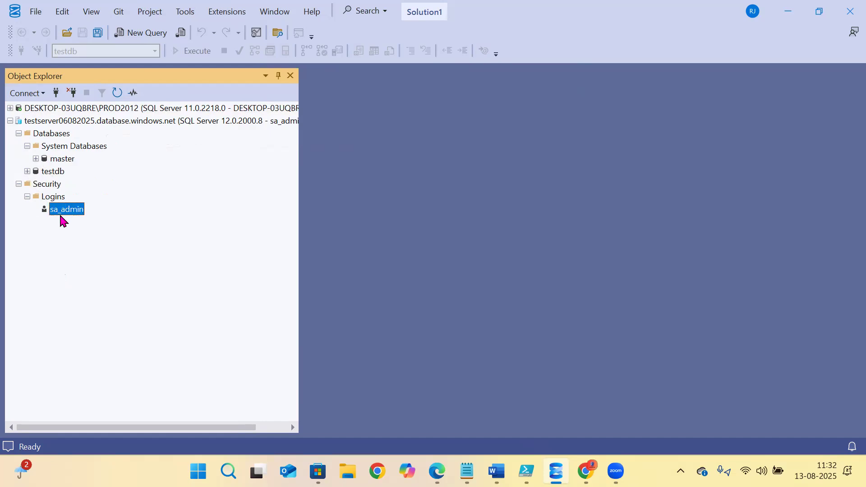
left_click(282, 122)
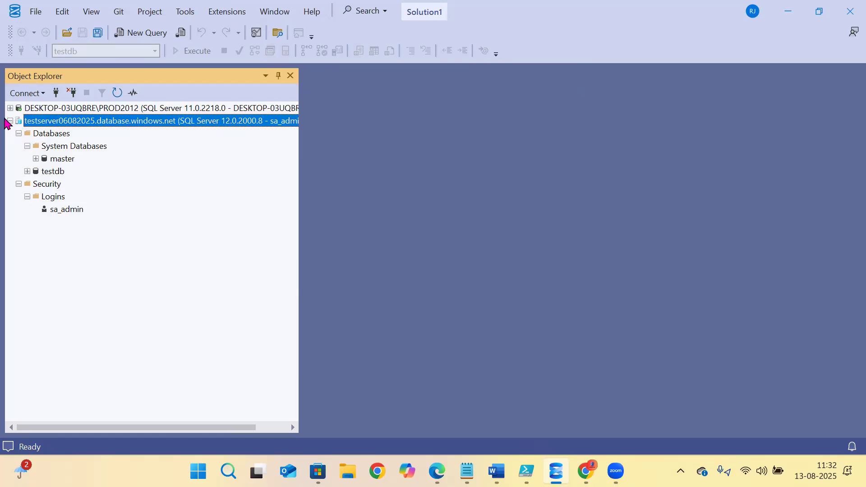
left_click(10, 109)
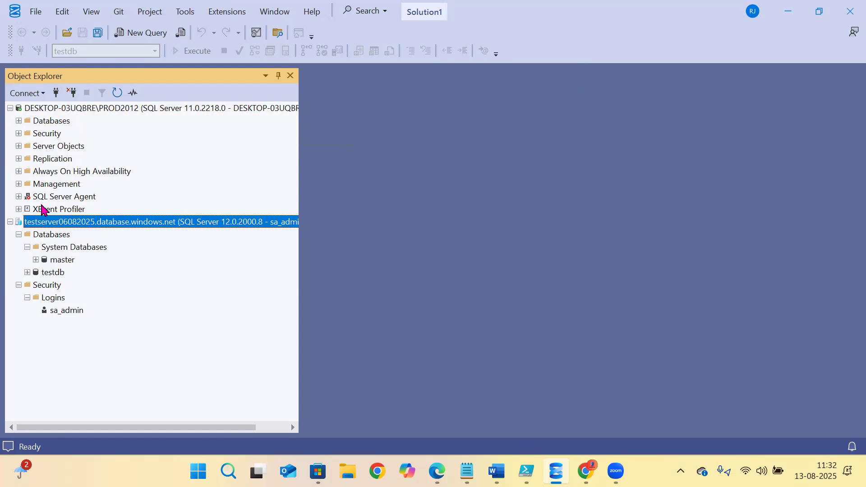
- Collapse the local PROD2012 tree, then select master, testdb and sa_admin on the Azure server
left_click(18, 121)
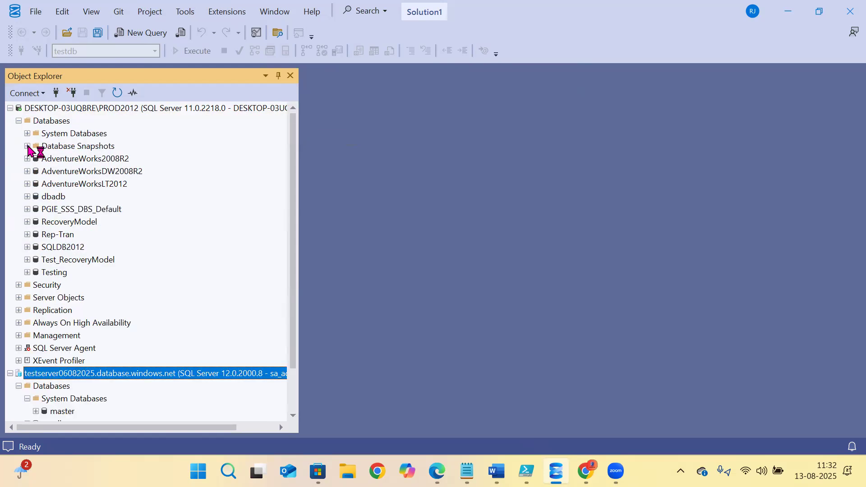
left_click(28, 134)
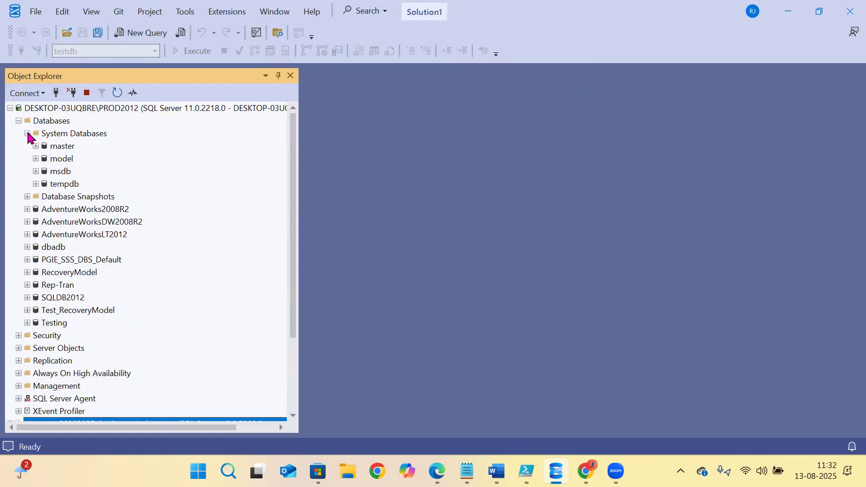
left_click(10, 109)
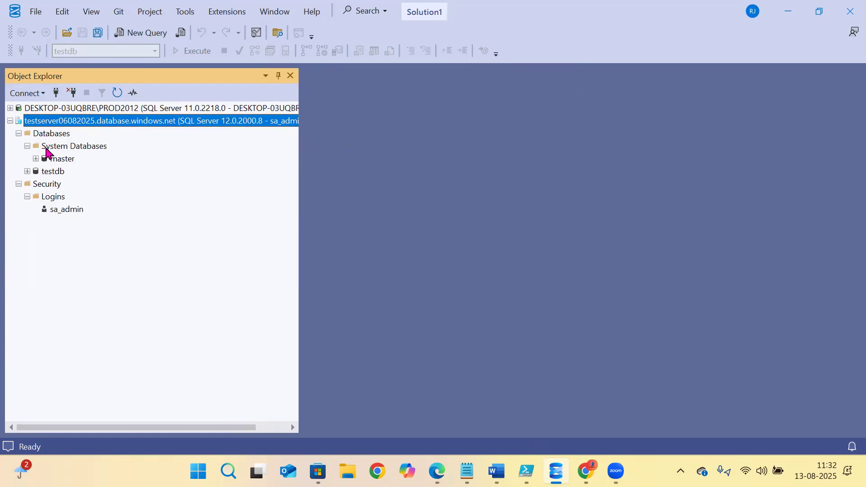
left_click(55, 159)
left_click(53, 172)
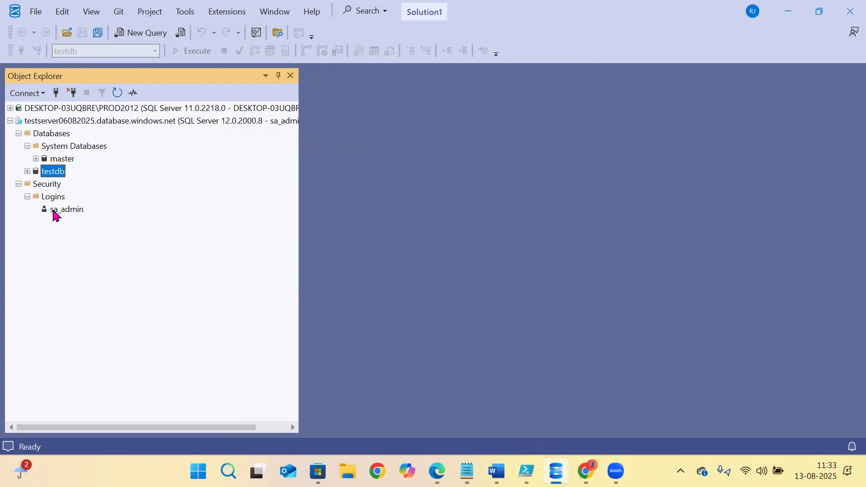
left_click(55, 211)
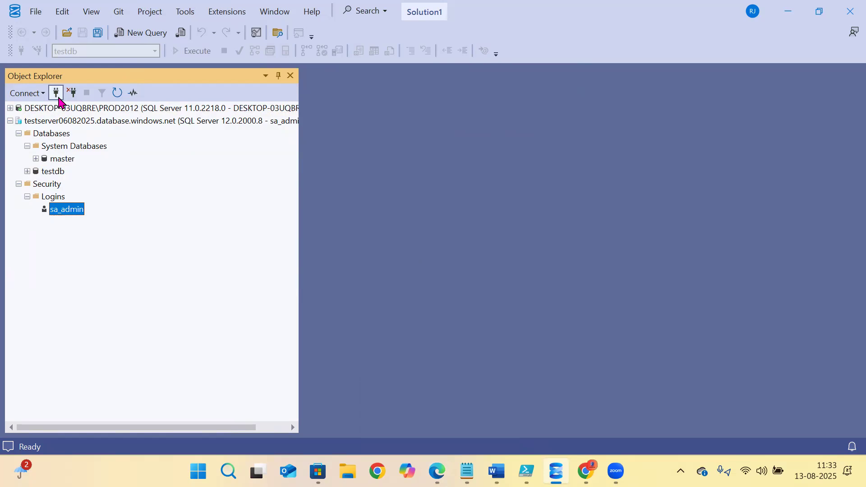
- Open a new testserver06082025 connection using SQL Server Authentication, with User Name blank
left_click(55, 92)
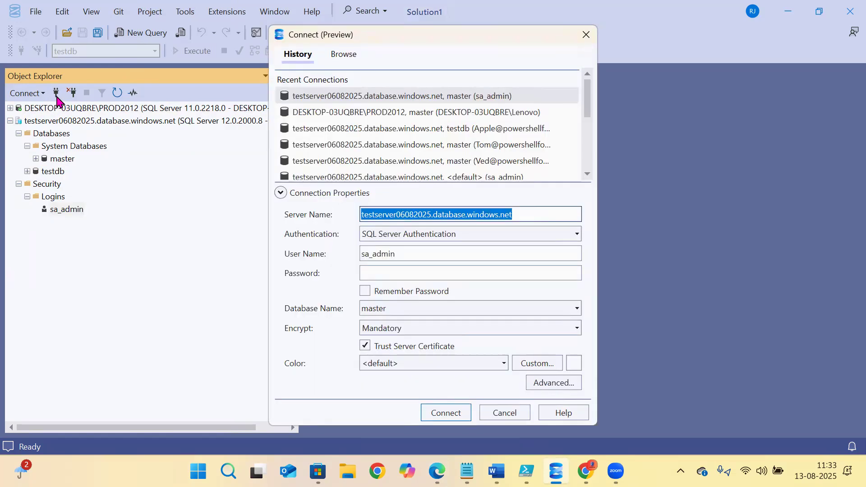
left_click(435, 239)
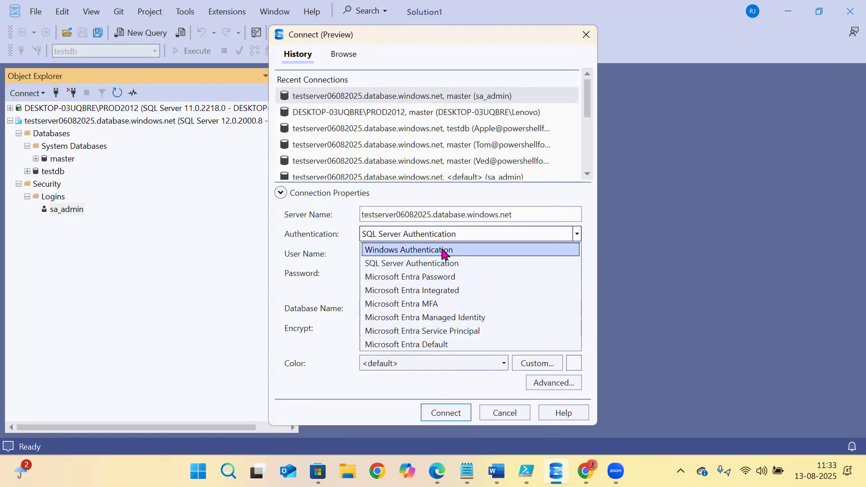
left_click(456, 250)
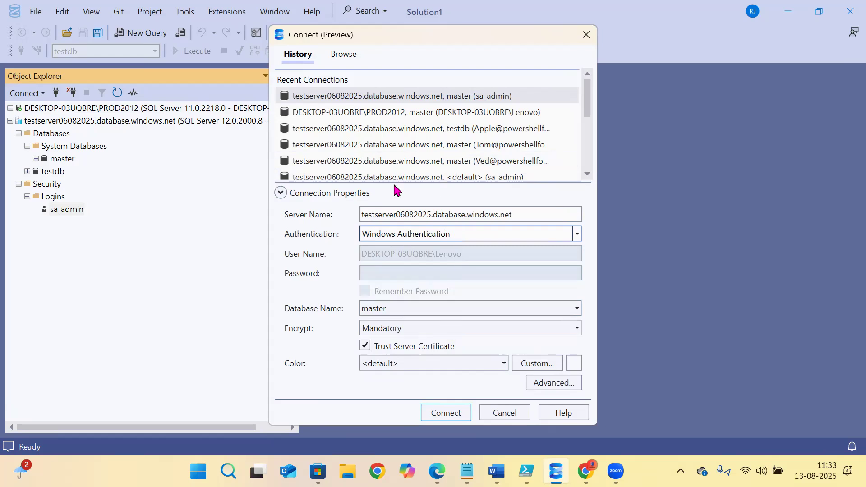
left_click(389, 235)
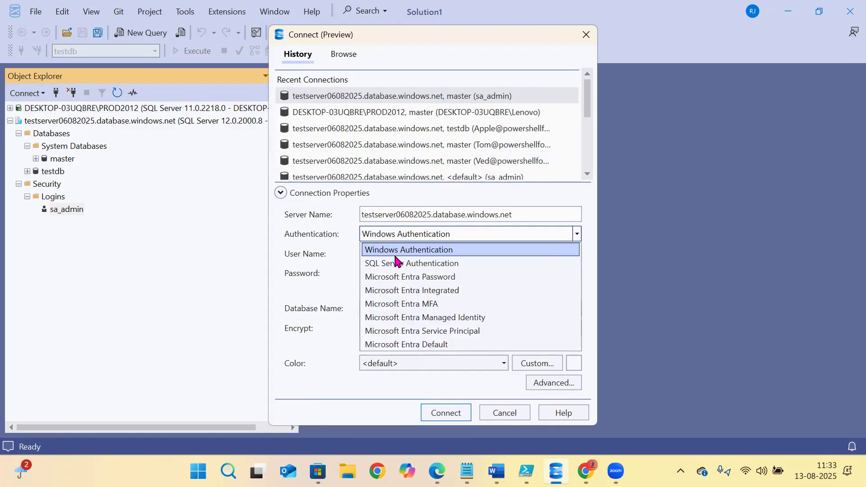
left_click(396, 262)
left_click(390, 249)
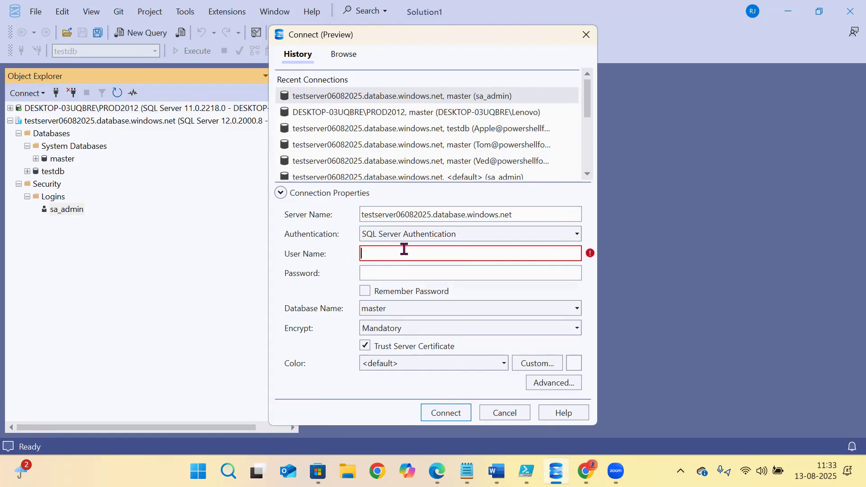
- Try Entra Password and Integrated, then settle on Microsoft Entra MFA authentication
left_click(419, 236)
left_click(405, 278)
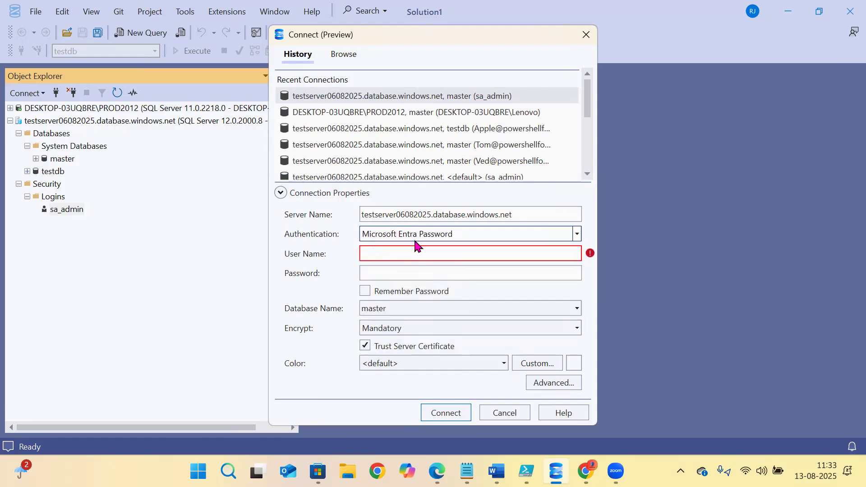
left_click(426, 235)
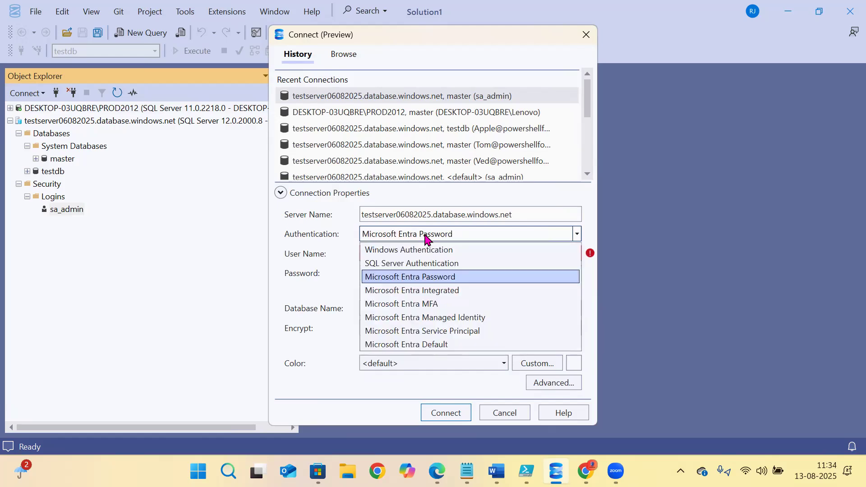
left_click(405, 291)
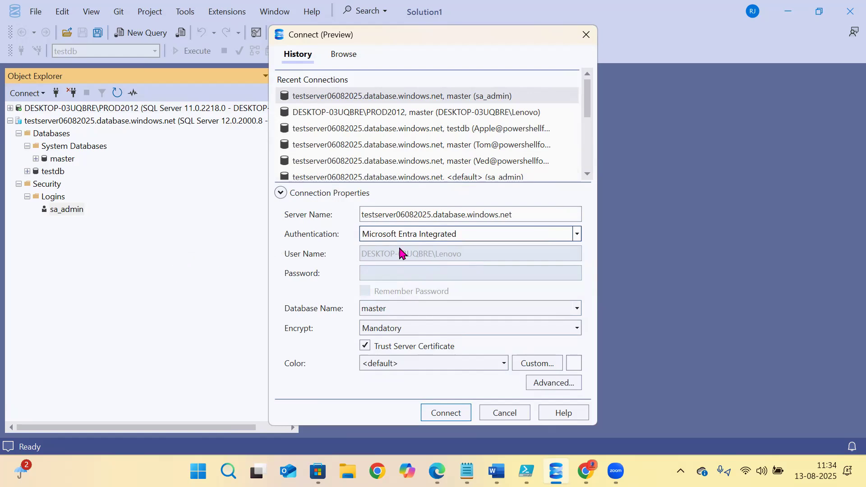
left_click(426, 237)
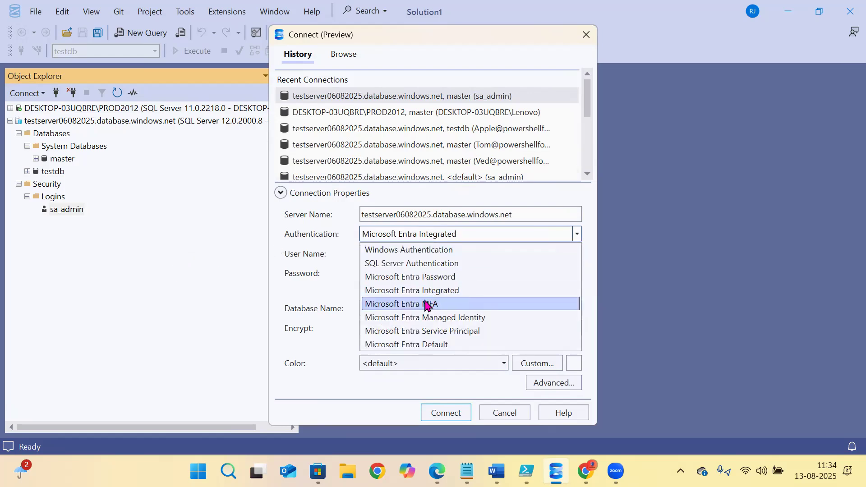
left_click(428, 304)
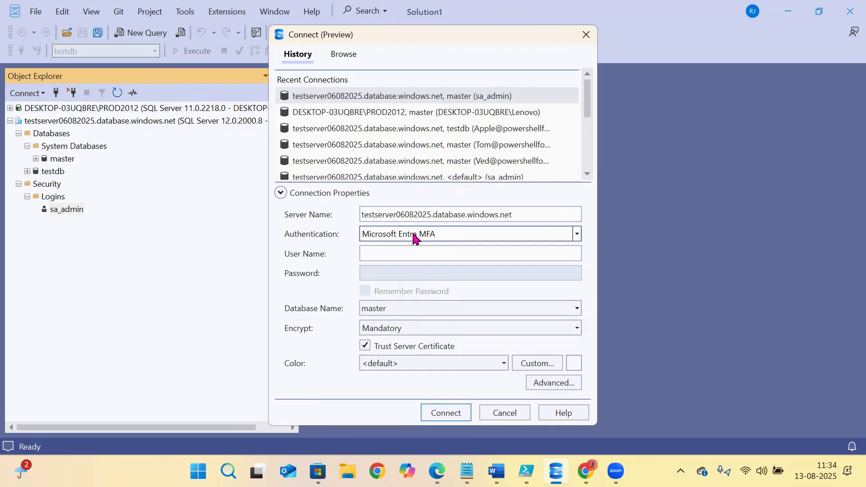
left_click(610, 70)
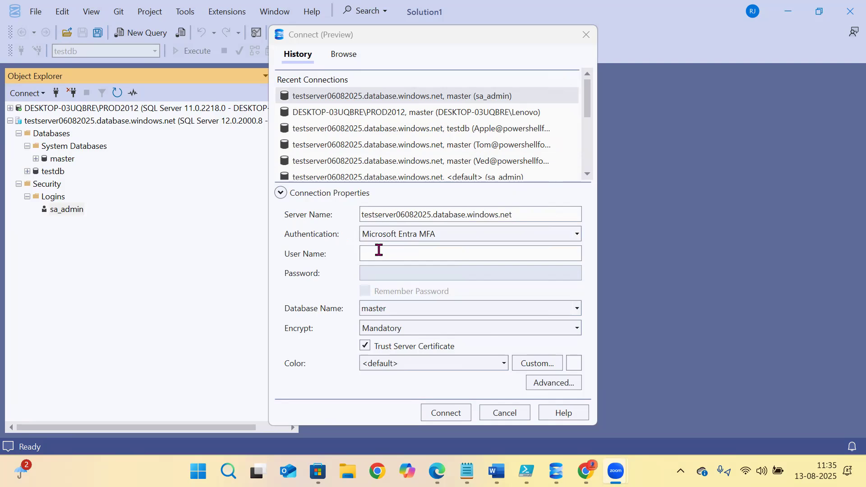
- Copy the Entra account's e-mail from the notes into User Name and connect with MFA
left_click(467, 472)
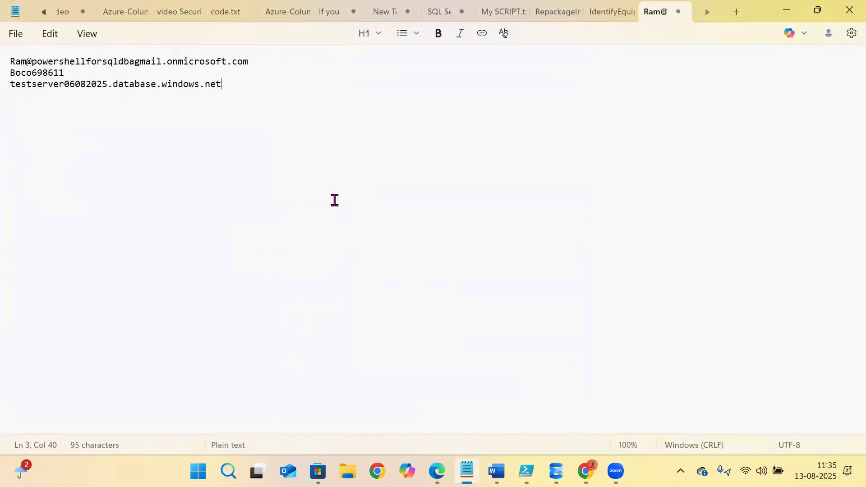
left_click_drag(248, 62, 10, 62)
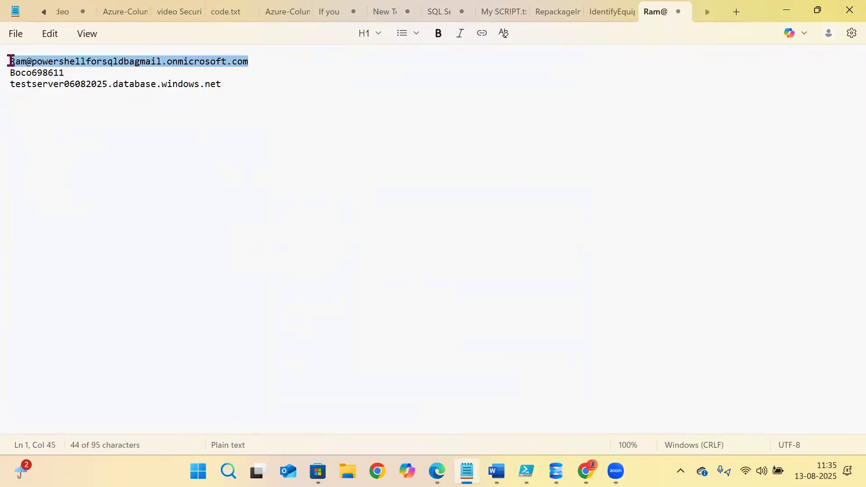
right_click(36, 64)
left_click(83, 140)
left_click(556, 472)
left_click(370, 255)
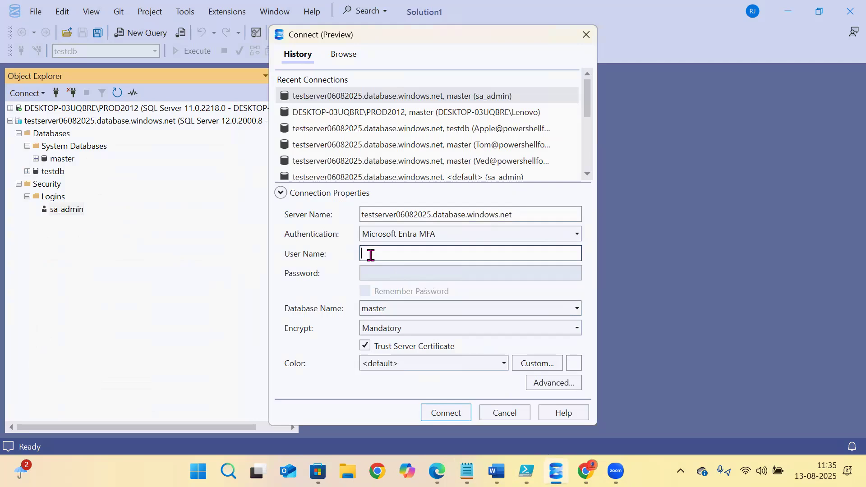
key("ctrl+v")
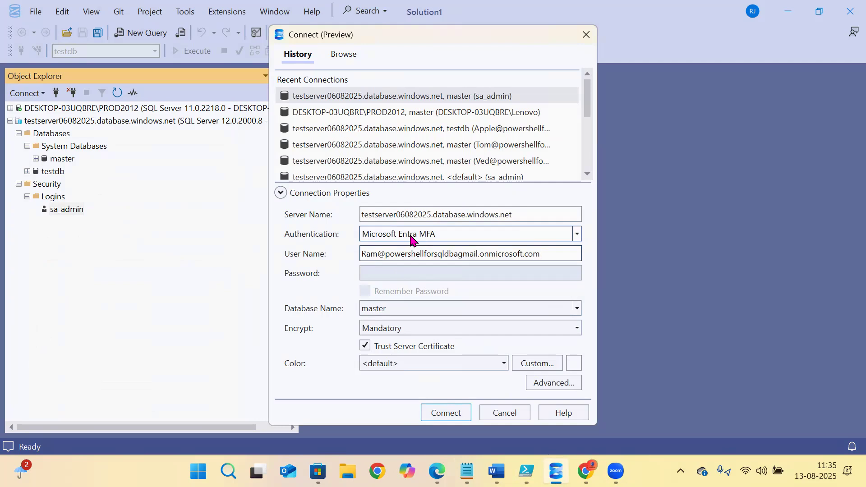
left_click(441, 416)
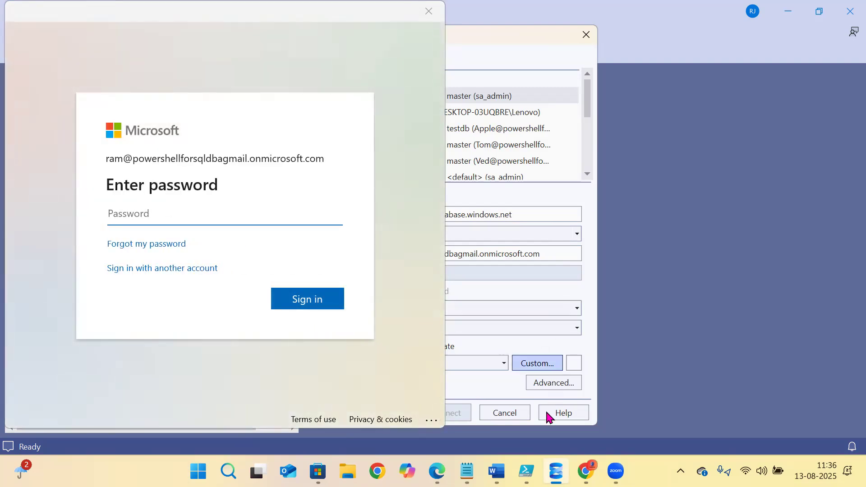
- Paste the Entra account's stored password into the Microsoft sign-in window and sign in
left_click(467, 471)
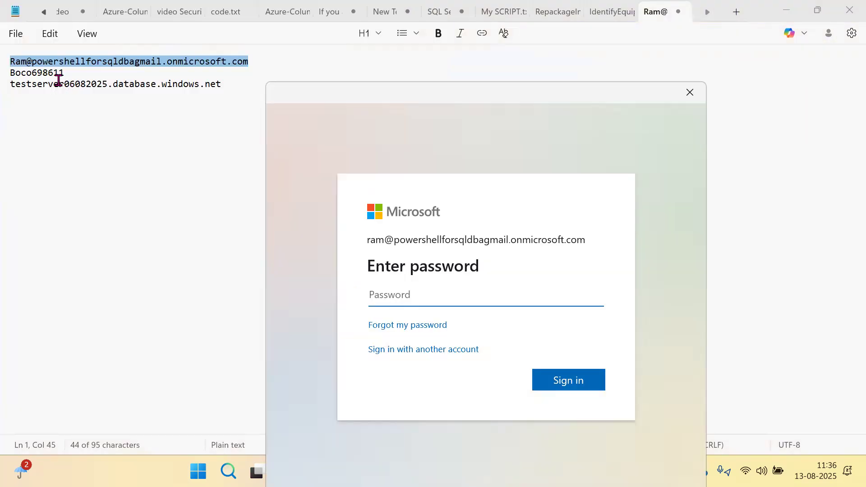
left_click_drag(64, 73, 10, 73)
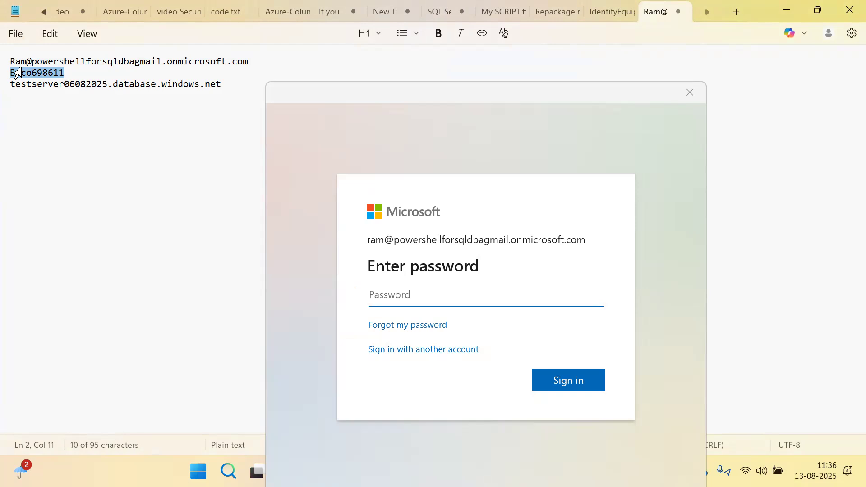
left_click(383, 295)
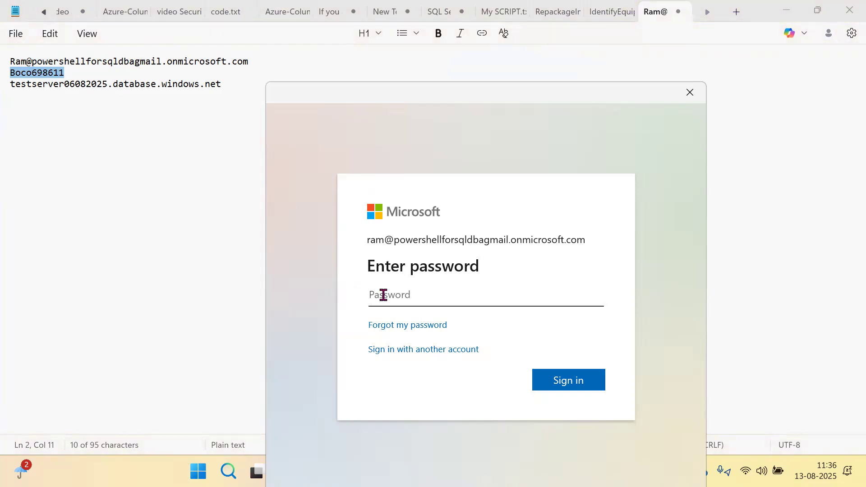
key("ctrl+v")
left_click(559, 378)
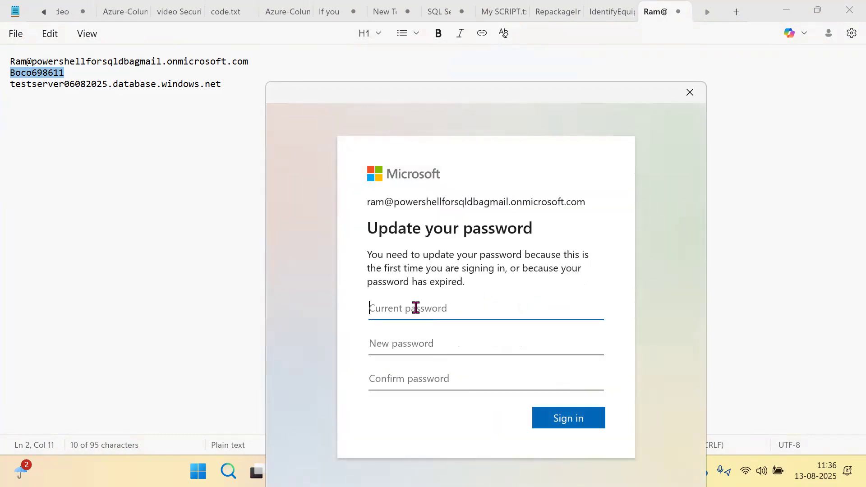
- Enter the current password, type and confirm a new password, and submit the change
key("ctrl+v")
left_click(395, 343)
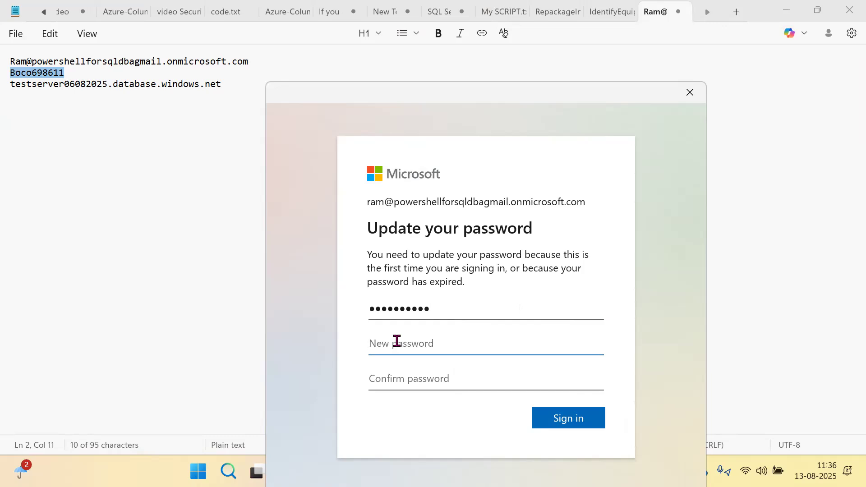
type("••••••••••••••••")
key("Tab")
type("••••••••••••••••")
left_click(558, 416)
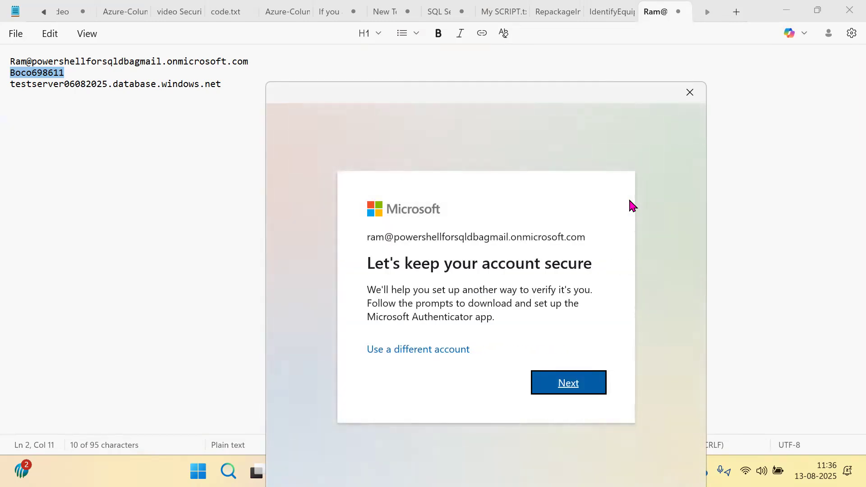
- Register Microsoft Authenticator by scanning the QR code and approving the test notification
left_click(566, 383)
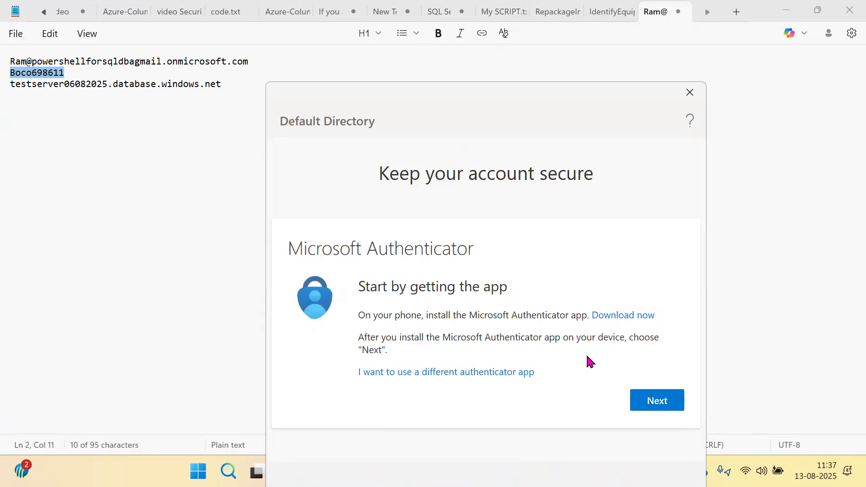
left_click(670, 406)
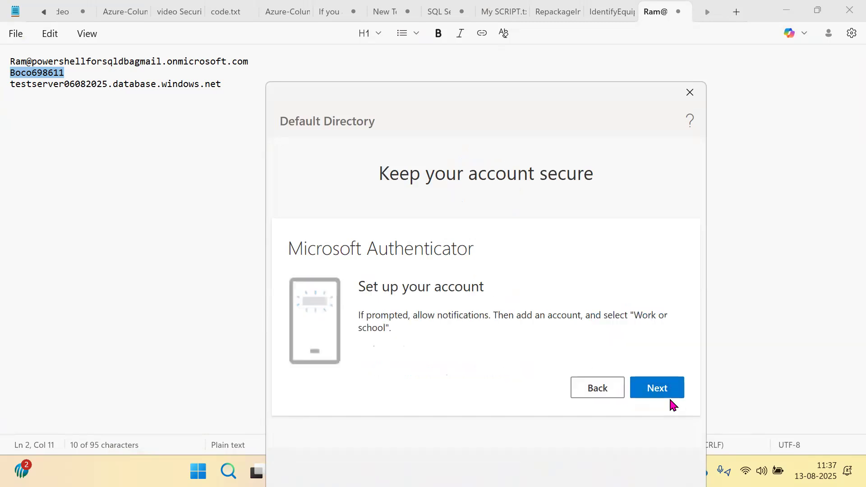
left_click(662, 393)
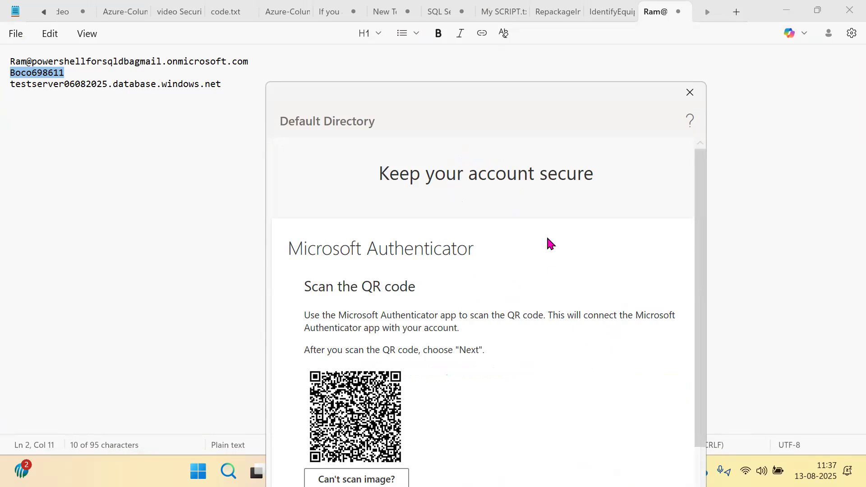
left_click_drag(626, 93, 641, 15)
left_click_drag(716, 345, 717, 402)
left_click(690, 378)
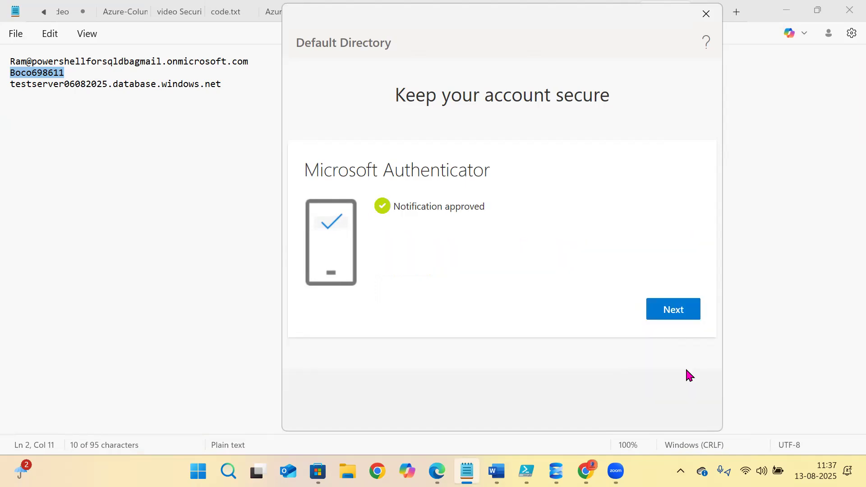
left_click(679, 309)
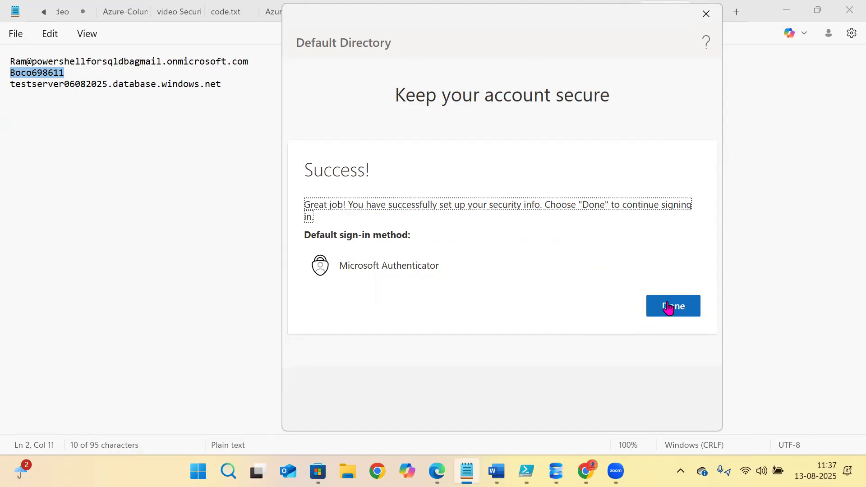
- Finish the security info setup and return to Management Studio
left_click(665, 309)
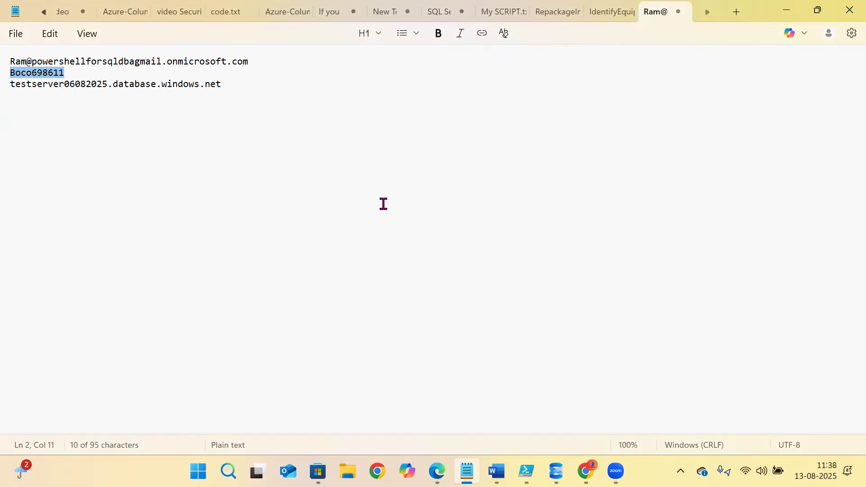
left_click(556, 471)
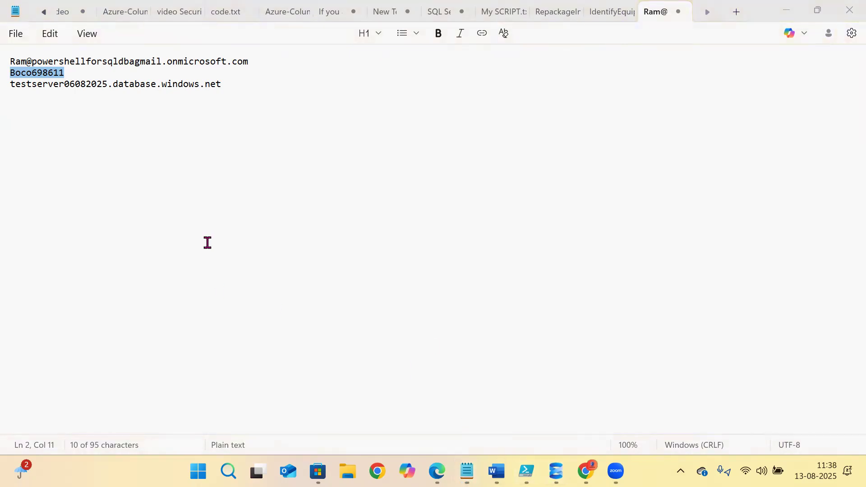
left_click(564, 472)
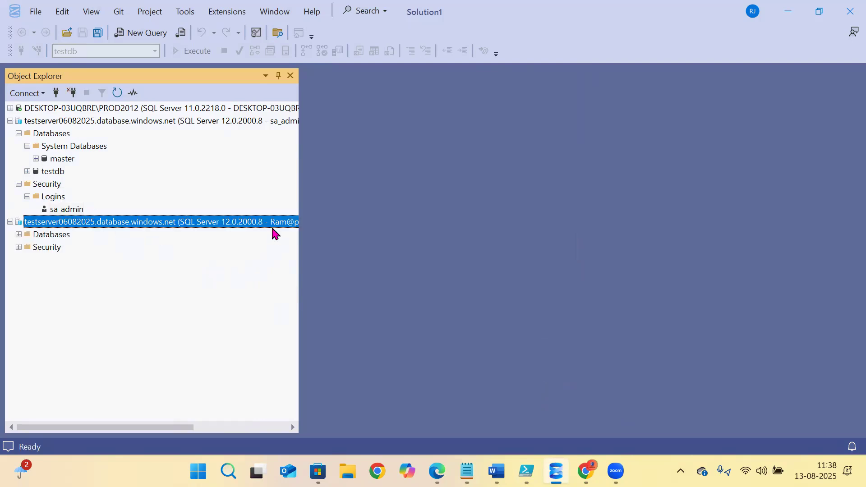
- Widen Object Explorer, check the MFA connection's Databases and Security > Logins, then collapse both servers
left_click_drag(299, 233, 461, 225)
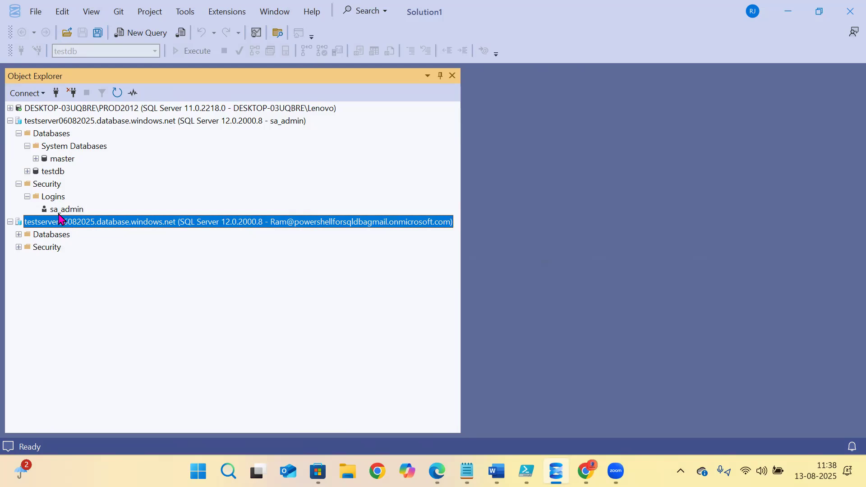
left_click(19, 235)
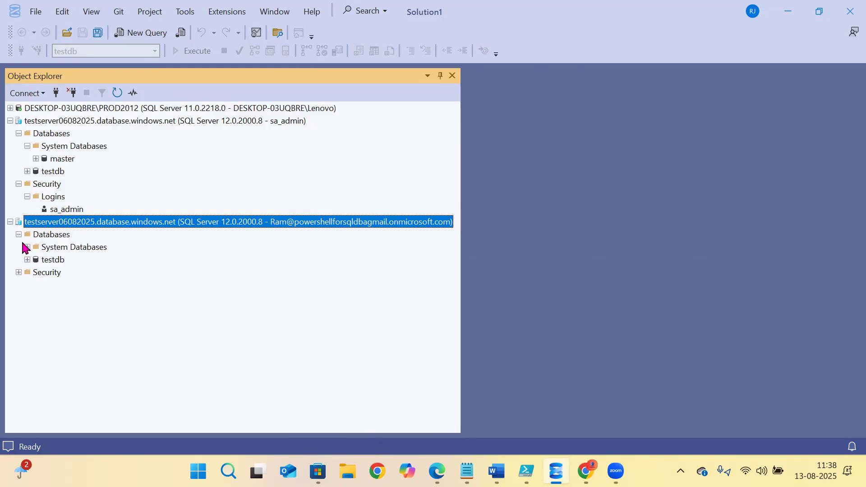
left_click(18, 272)
left_click(28, 285)
left_click(10, 121)
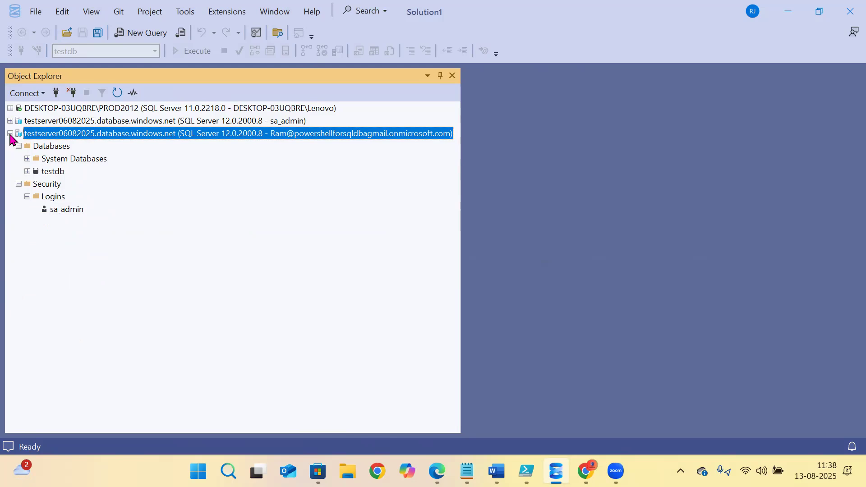
left_click(10, 134)
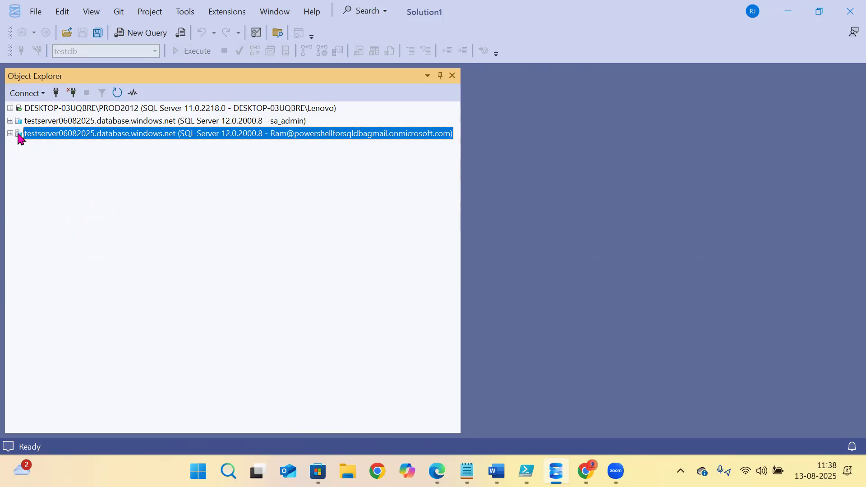
- Disconnect the MFA connection and start a new one using Microsoft Entra Password authentication
left_click(73, 94)
left_click(56, 94)
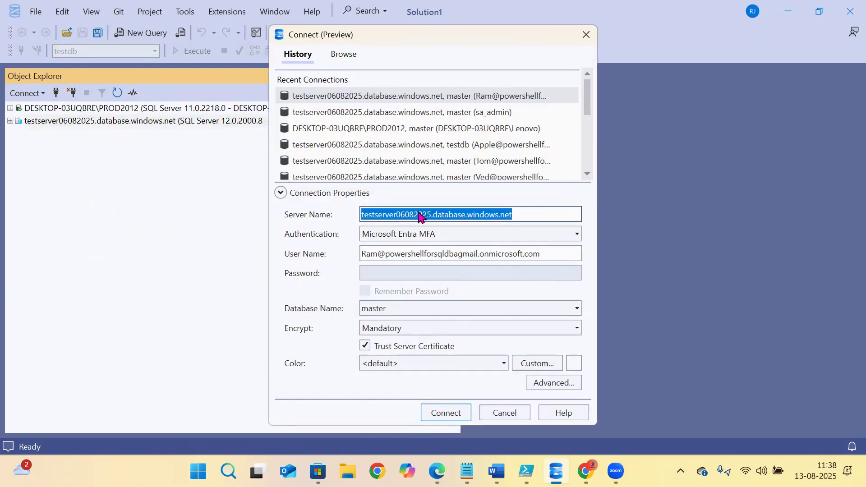
left_click(413, 234)
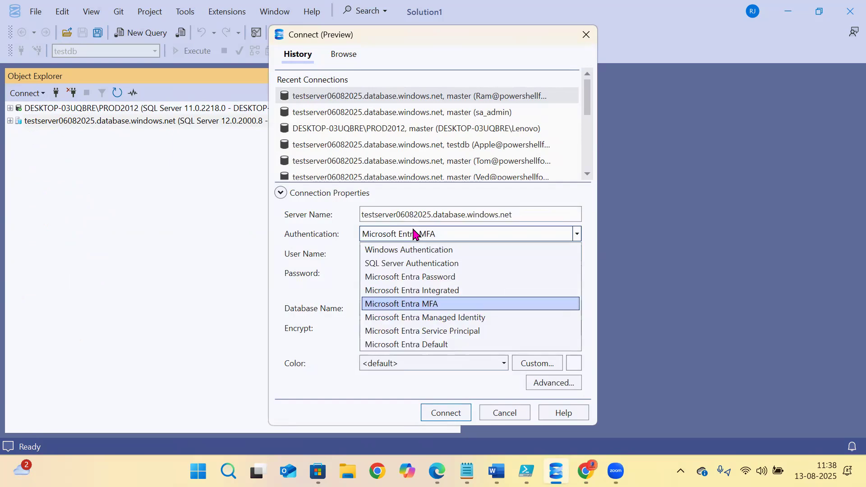
left_click(411, 277)
- Fill in the Entra user's email address from the notes as the user name
left_click(392, 254)
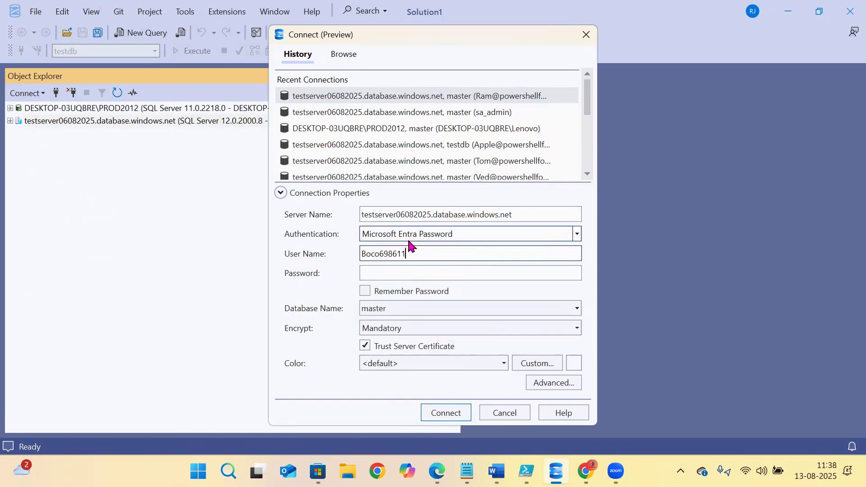
left_click(467, 471)
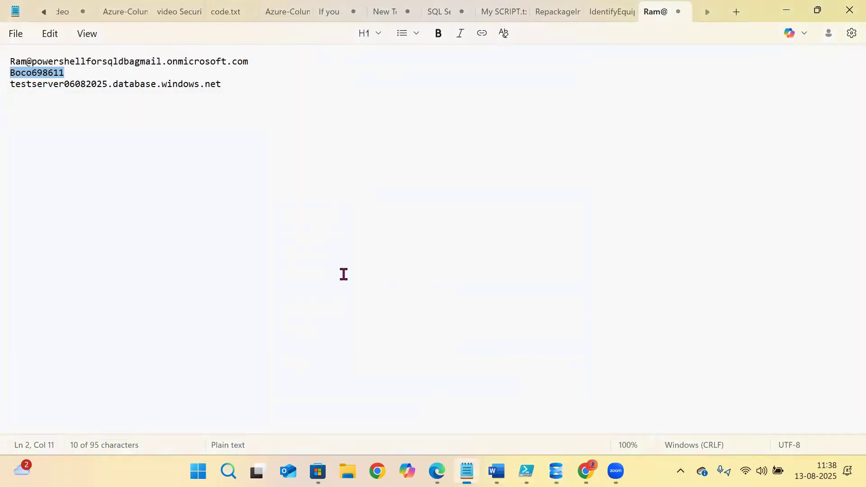
left_click_drag(250, 61, 11, 68)
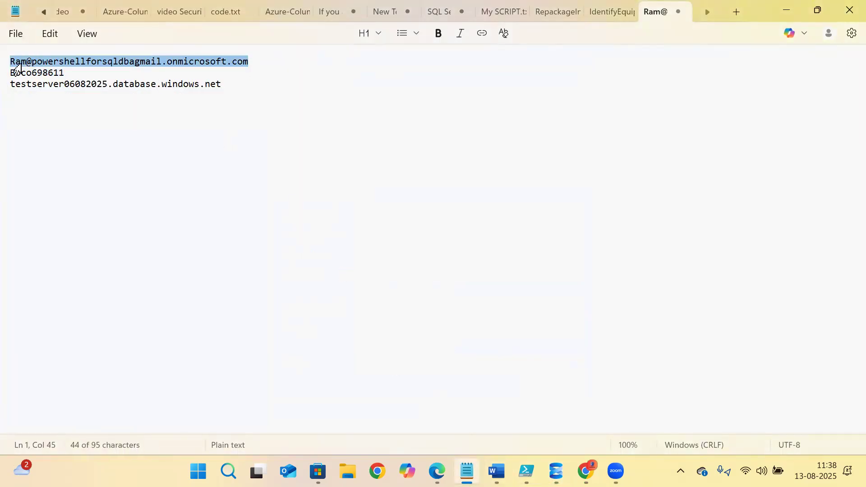
right_click(19, 62)
left_click(56, 130)
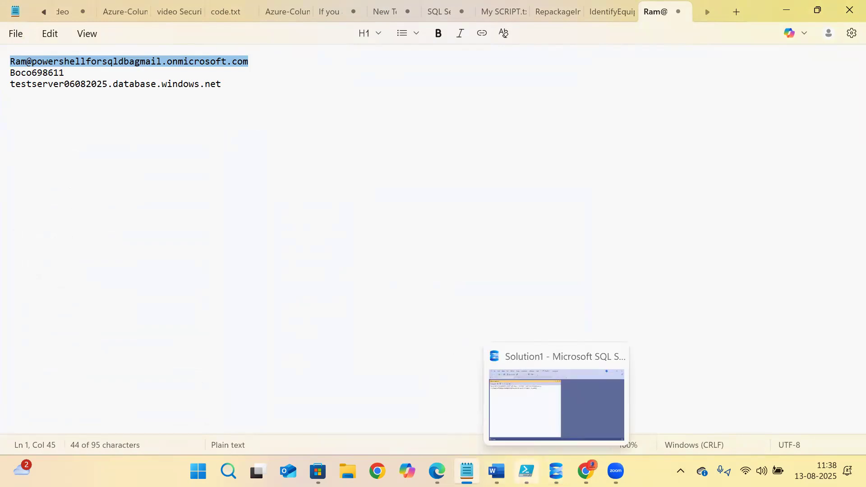
left_click(556, 472)
left_click_drag(424, 257, 310, 251)
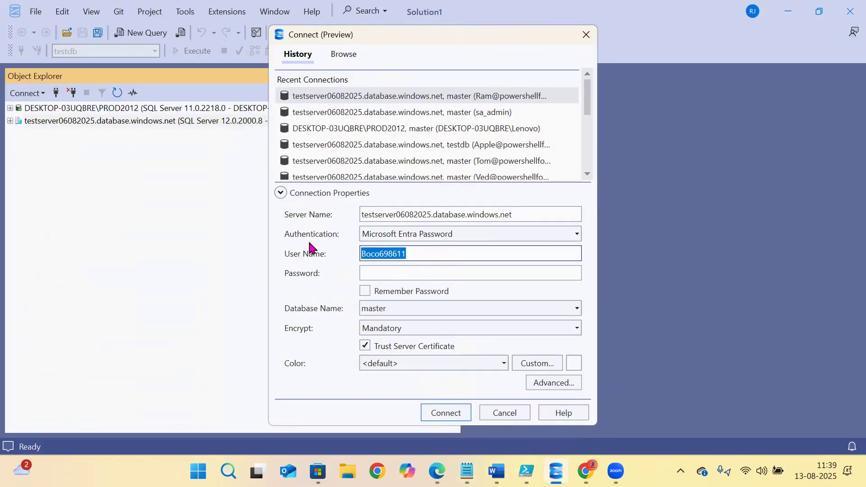
key("ctrl+v")
- Enter the Entra user's password and connect to testserver06082025
left_click(397, 274)
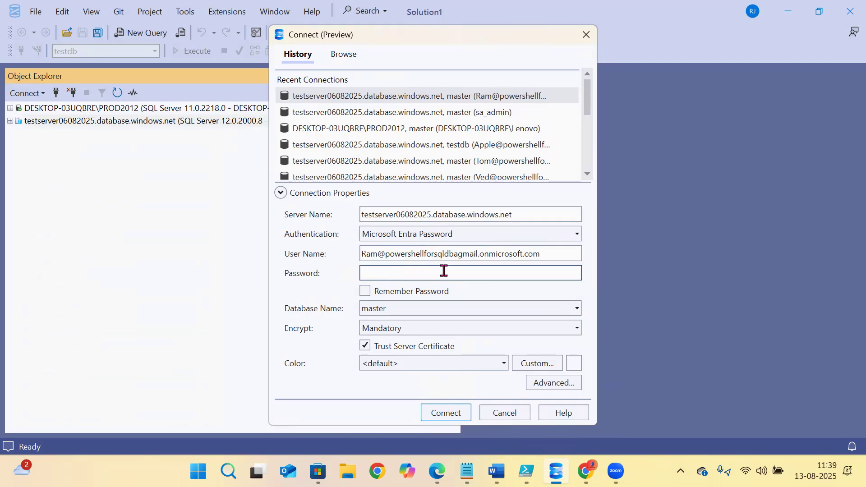
type("•••••••••••••••")
left_click(442, 412)
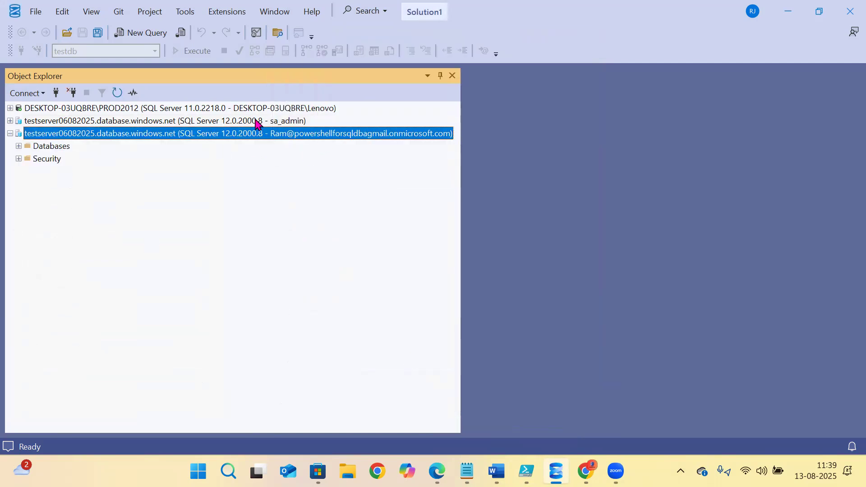
- Start another testserver06082025 connection with Microsoft Entra Integrated authentication selected
left_click(57, 93)
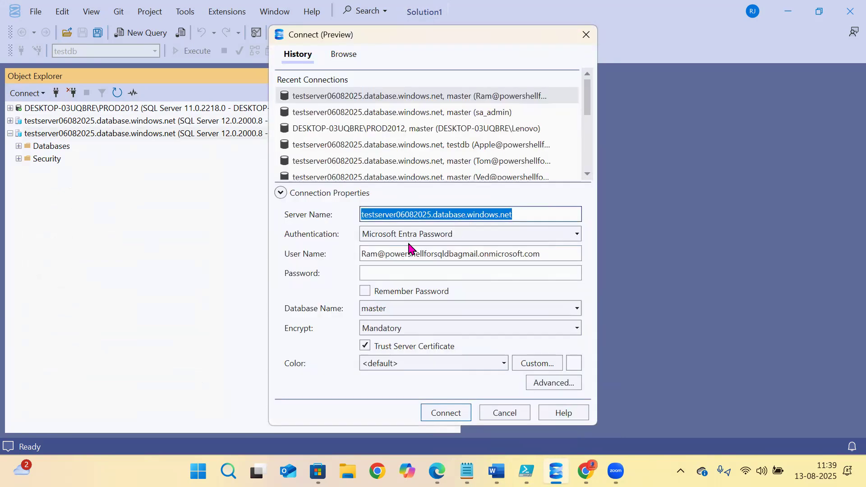
left_click(415, 234)
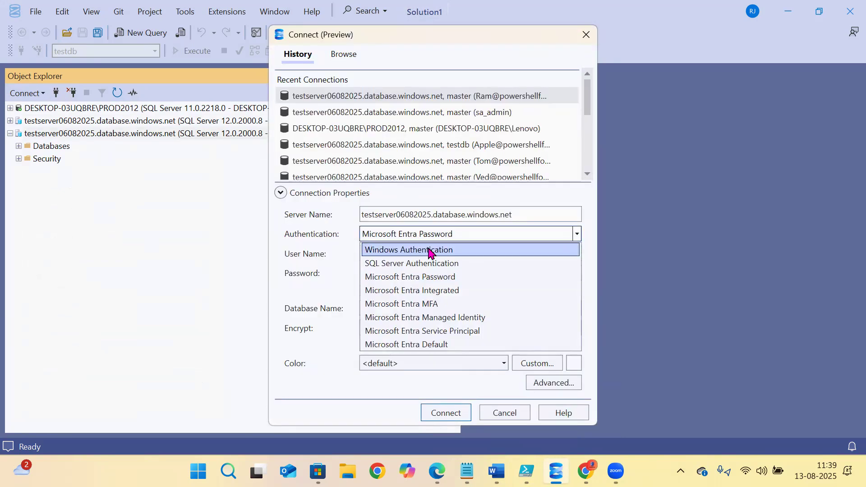
left_click(369, 277)
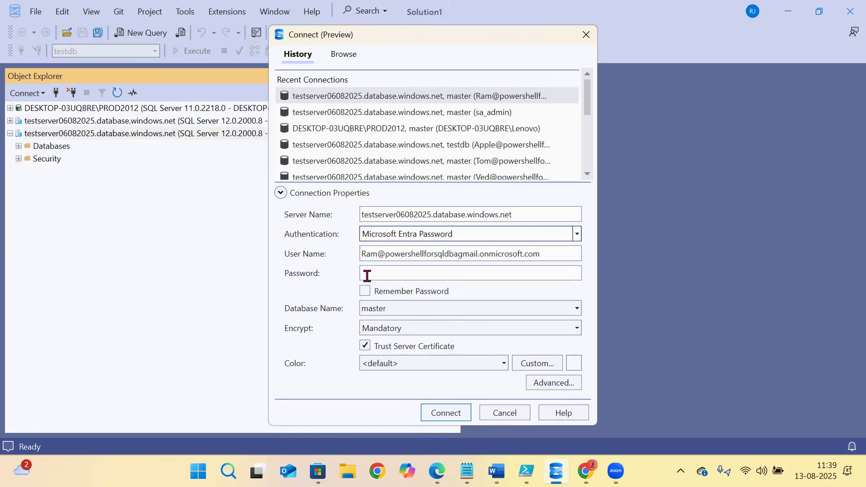
left_click(395, 237)
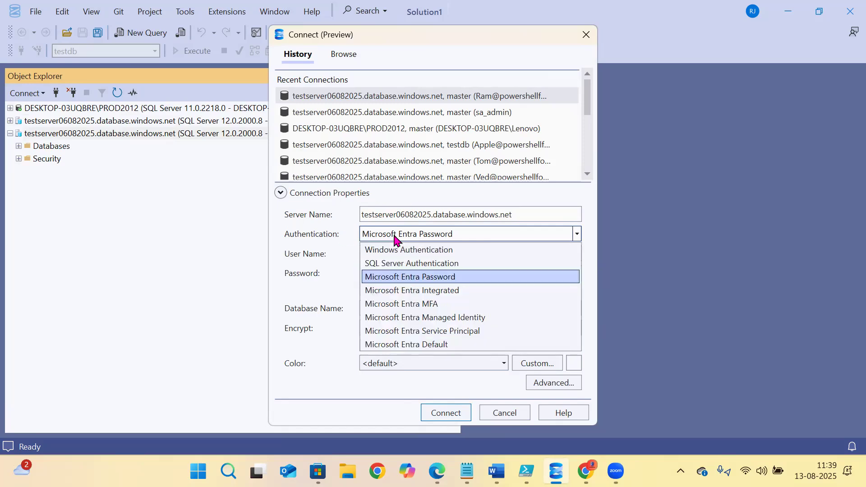
left_click(403, 291)
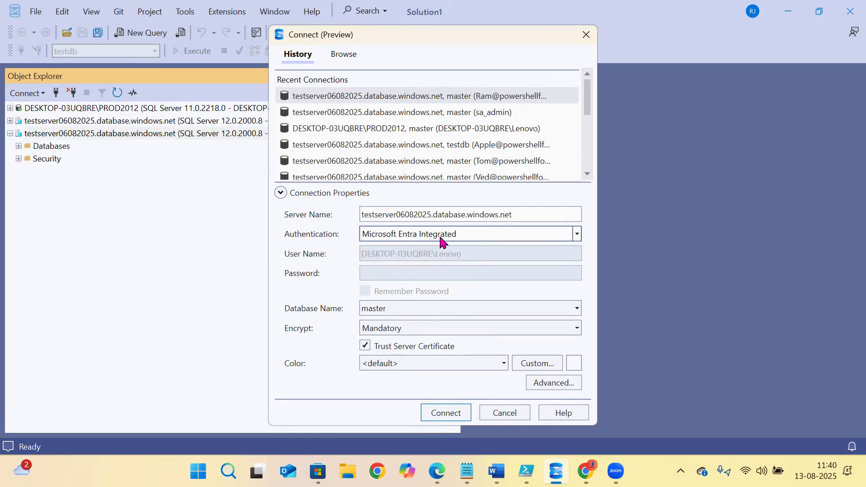
- Try the Microsoft Entra authentication options in the Connect dialog, settling on Managed Identity
left_click(441, 241)
left_click(432, 303)
left_click(404, 249)
left_click(433, 241)
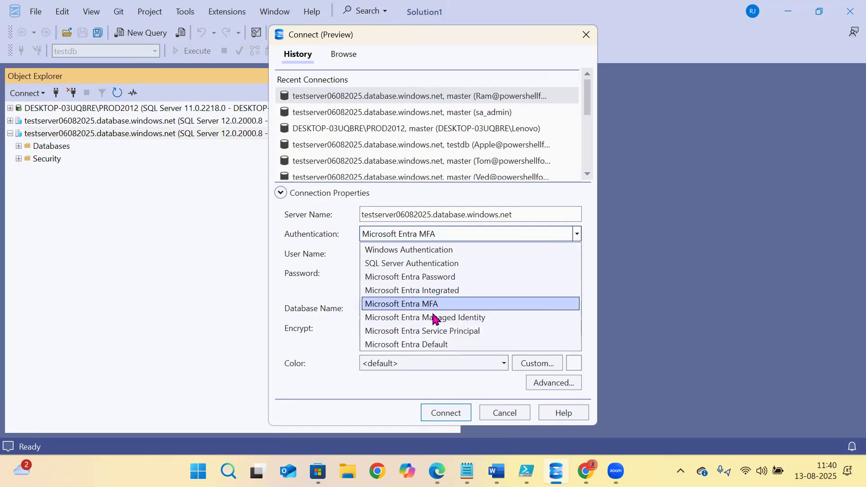
left_click(432, 318)
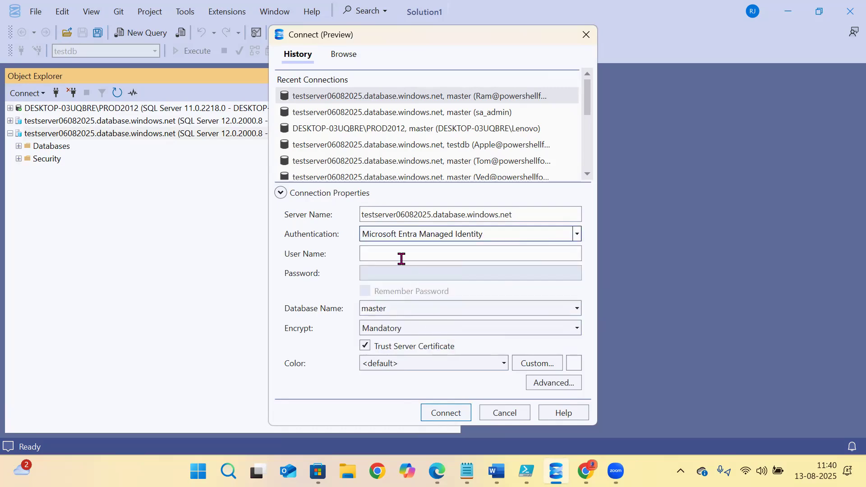
left_click(379, 254)
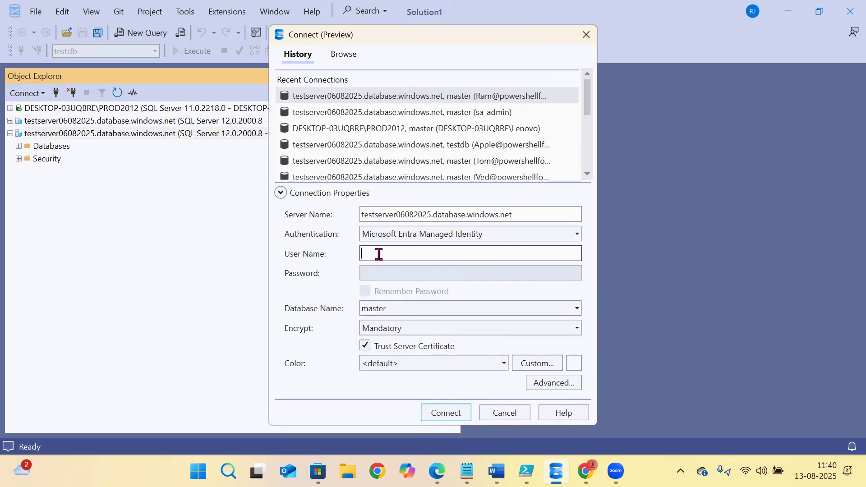
left_click(451, 238)
left_click(451, 237)
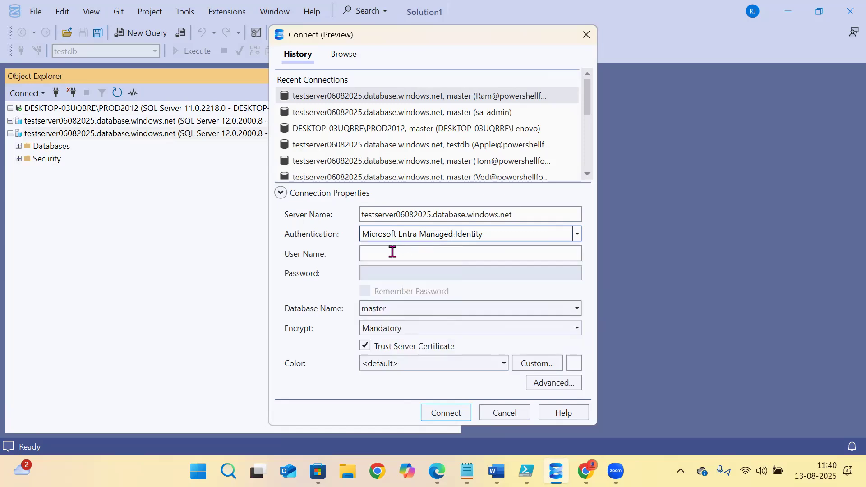
- Cancel the new connection, disconnect the duplicate testserver entry and bring up the notes
left_click(509, 413)
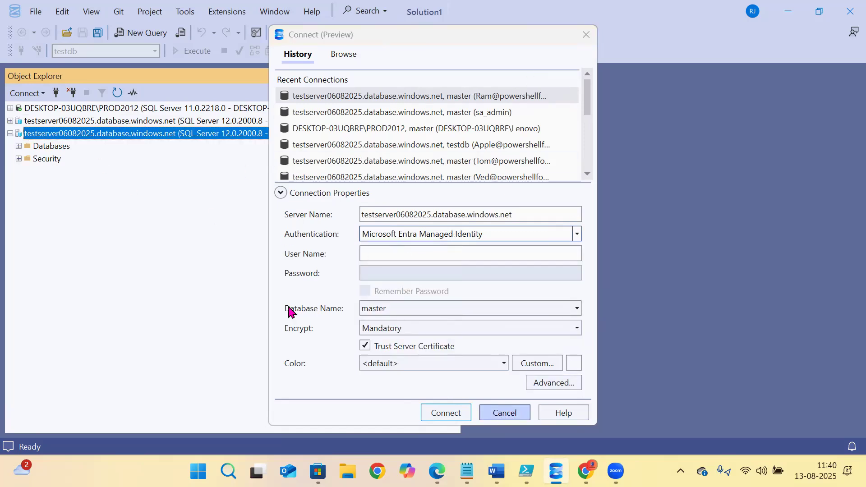
left_click(73, 92)
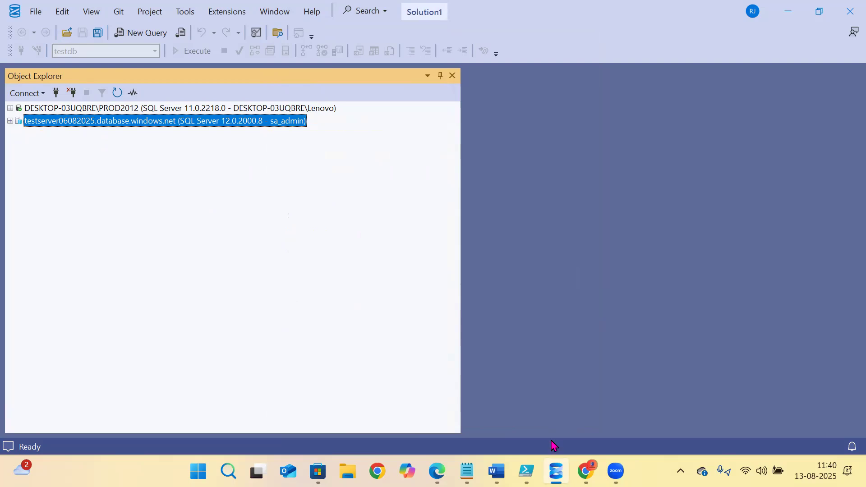
left_click(467, 471)
- Connect to testserver with Microsoft Entra Managed Identity, using the account copied from Notepad
right_click(180, 68)
left_click(238, 134)
key("alt+Tab")
left_click(56, 93)
left_click(420, 239)
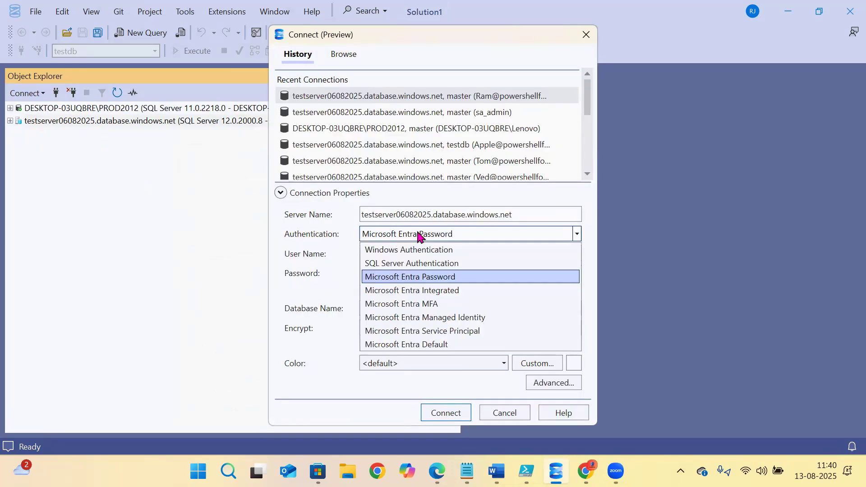
left_click(417, 320)
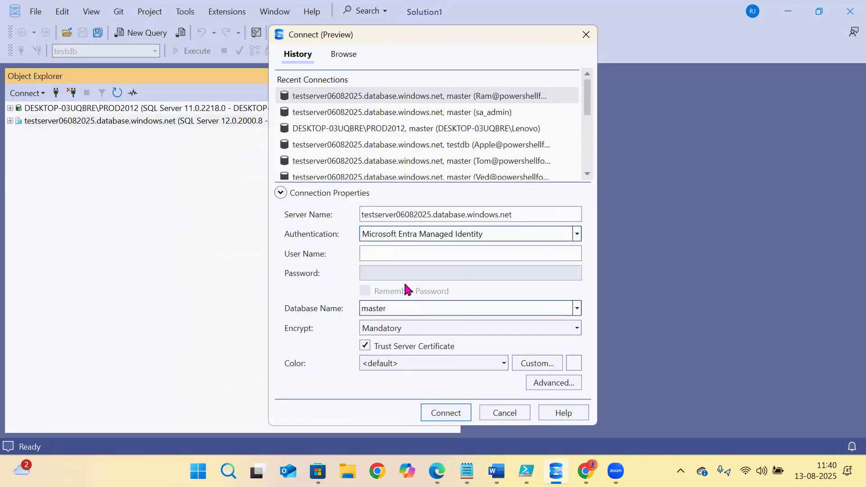
left_click(389, 251)
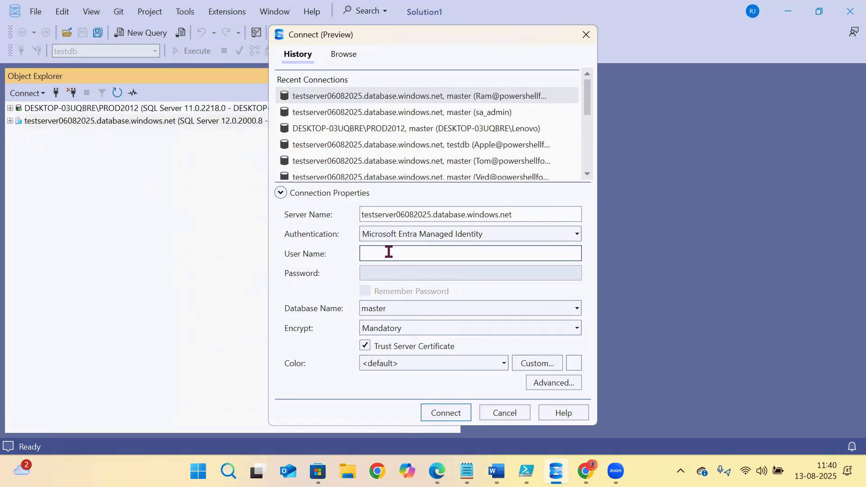
key("ctrl+v")
left_click(451, 412)
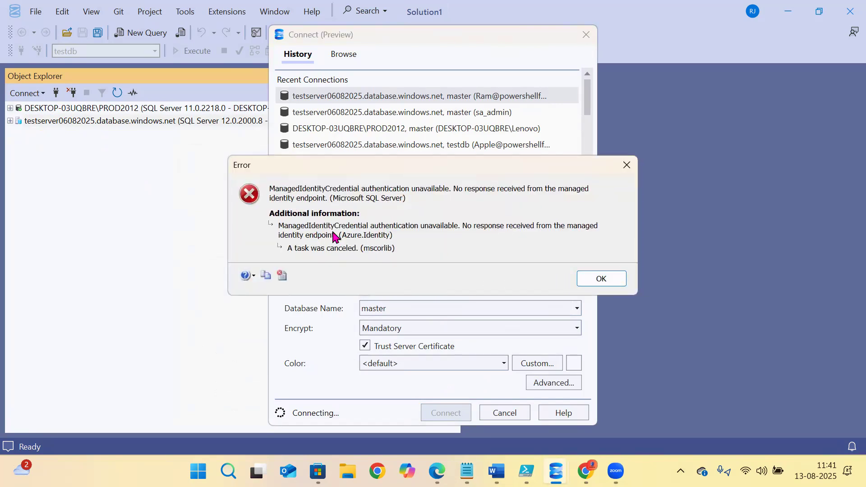
- Dismiss the Managed Identity connection error and cancel the connection attempt
left_click(602, 281)
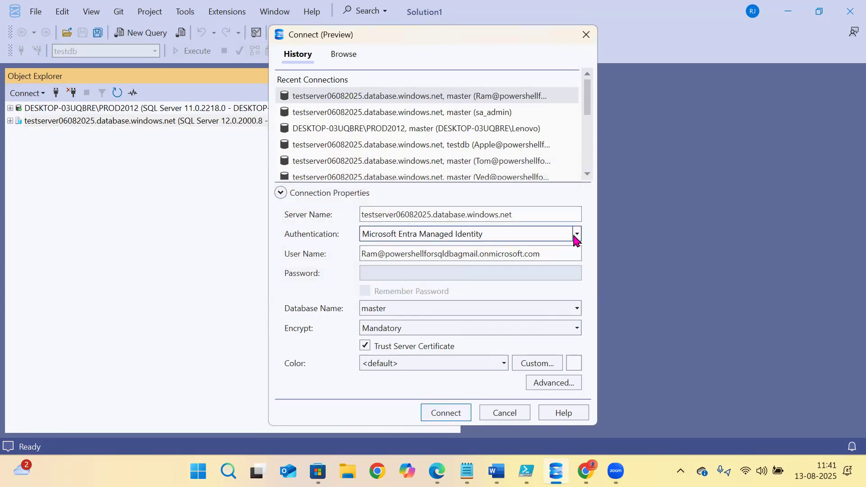
left_click(577, 236)
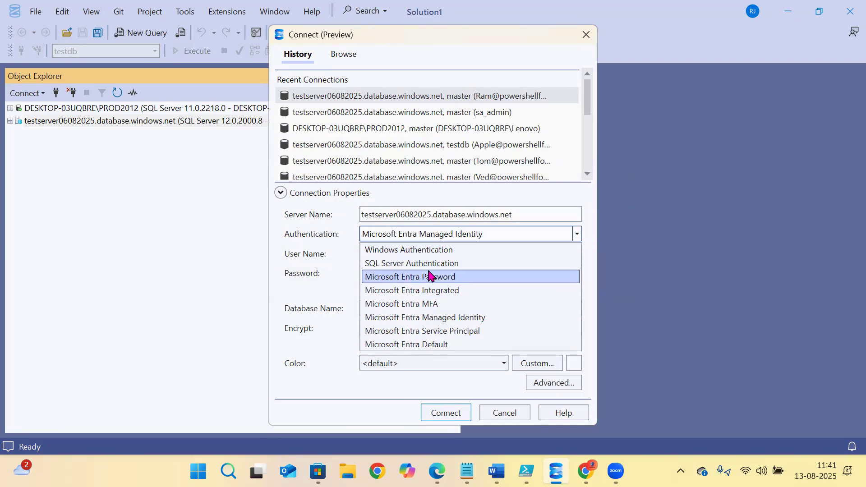
left_click(493, 413)
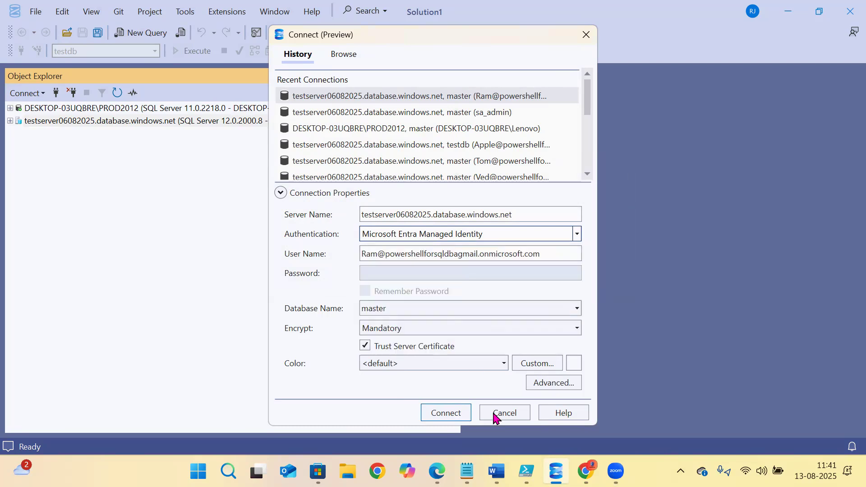
left_click(505, 412)
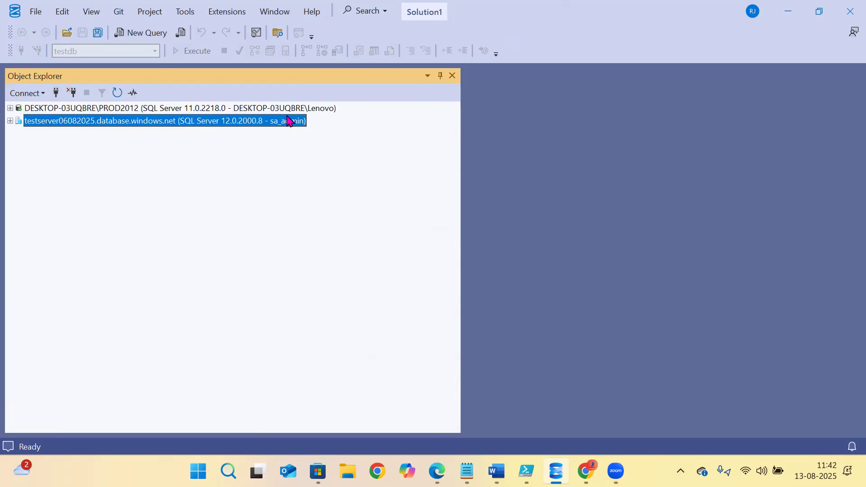
- Expand the testserver connection and its testdb database
left_click(10, 121)
left_click(49, 172)
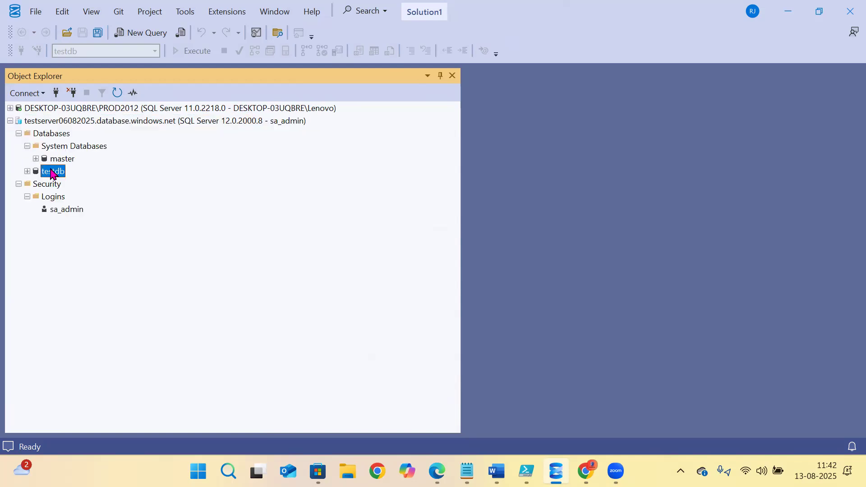
left_click(27, 171)
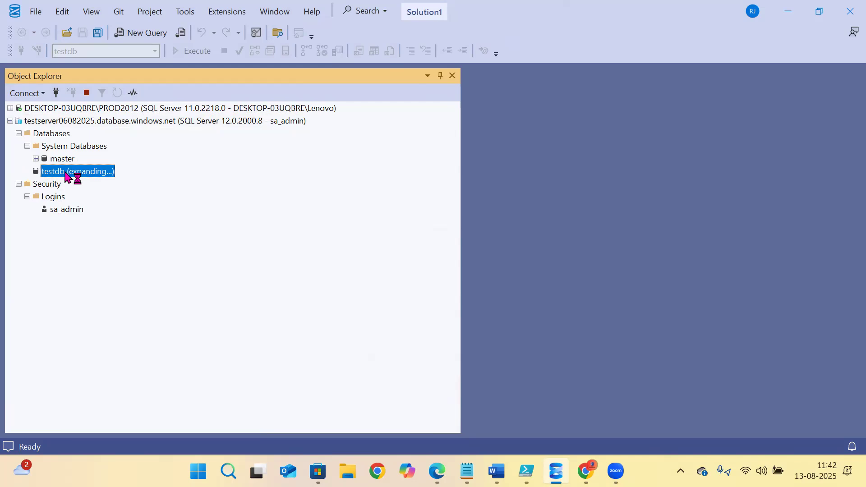
- Expand PROD2012's AdventureWorks2008R2 down to Security > Roles > Database Roles
left_click(10, 108)
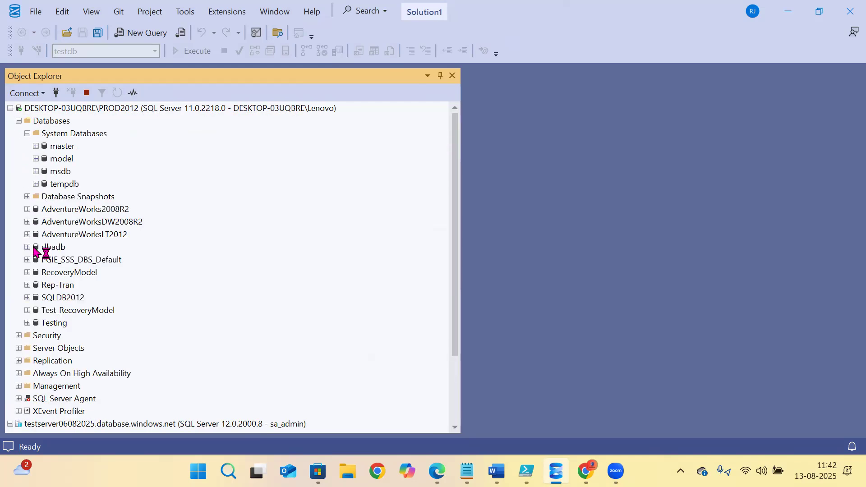
left_click(27, 208)
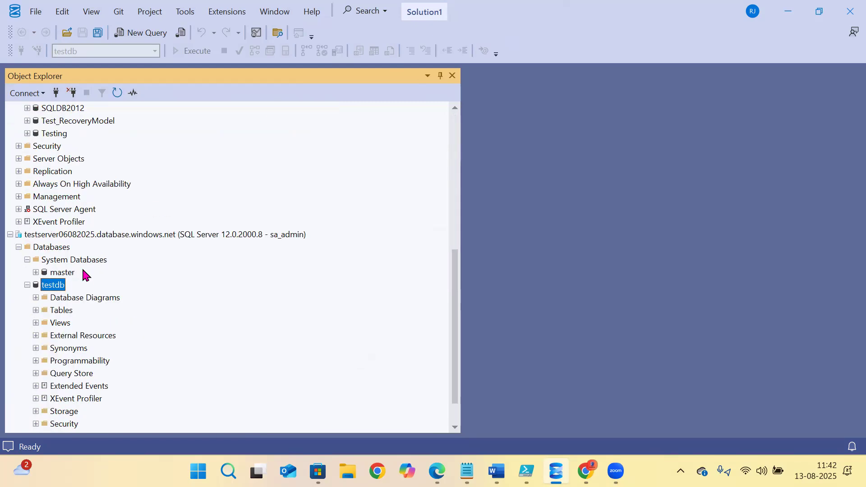
scroll(50, 266, "up", 8)
left_click(58, 237)
left_click(36, 310)
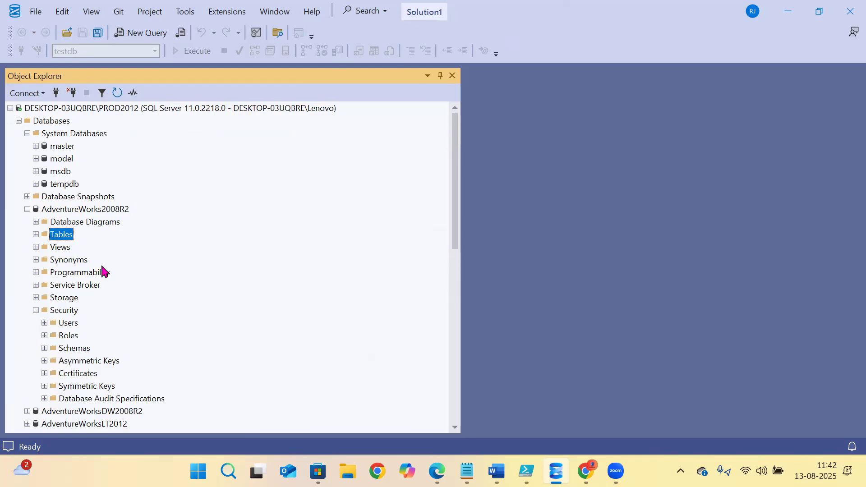
scroll(101, 270, "down", 2)
left_click(45, 247)
left_click(53, 260)
scroll(154, 241, "down", 2)
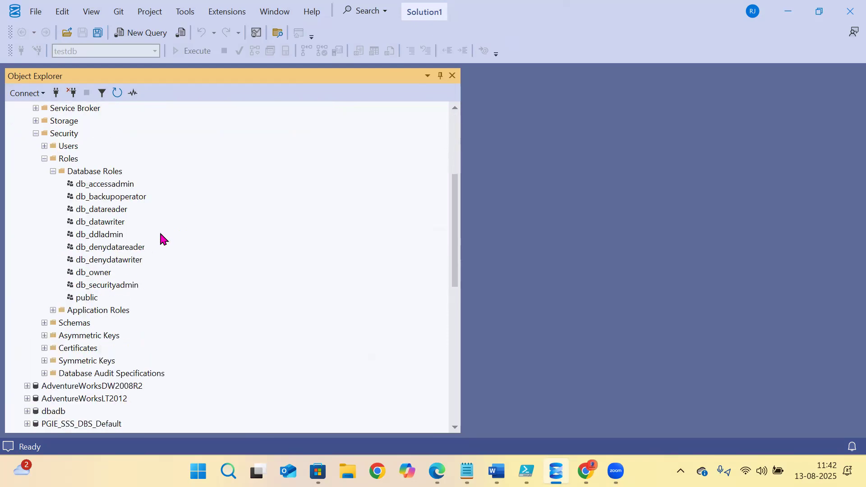
- Go through AdventureWorks2008R2's database roles from db_accessadmin to public
left_click(101, 189)
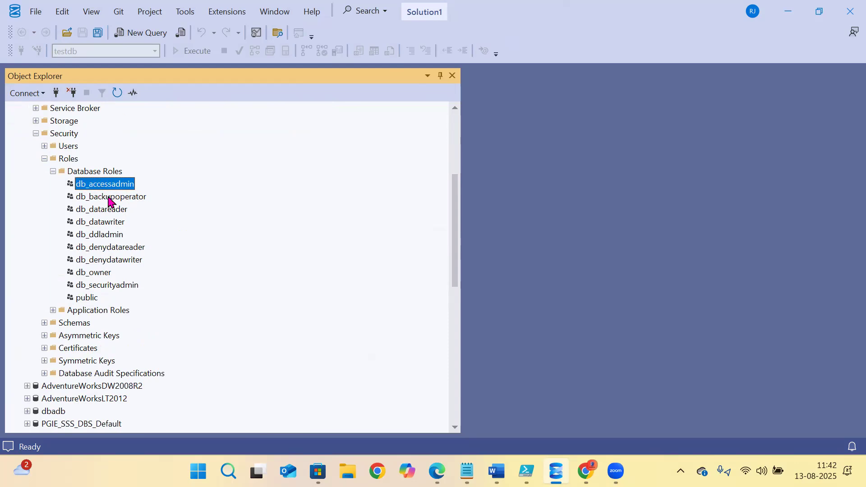
left_click(110, 199)
left_click(104, 212)
left_click(102, 223)
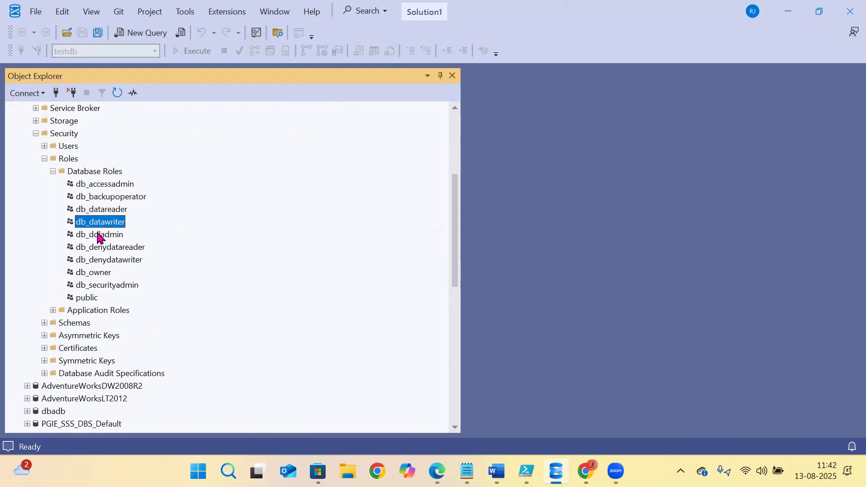
left_click(99, 236)
left_click(99, 248)
left_click(97, 260)
left_click(97, 273)
left_click(100, 285)
left_click(96, 298)
scroll(113, 189, "down", 10)
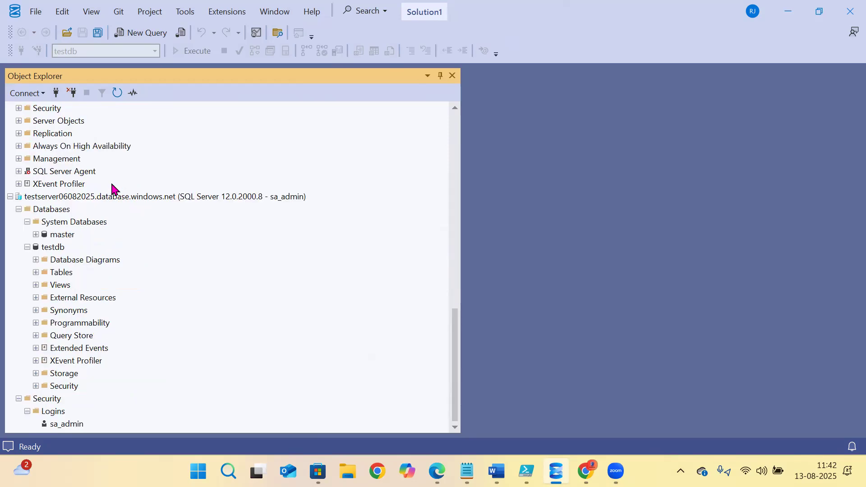
- Expand testdb's Security > Users to show dbo, guest, INFORMATION_SCHEMA and sys
left_click(46, 221)
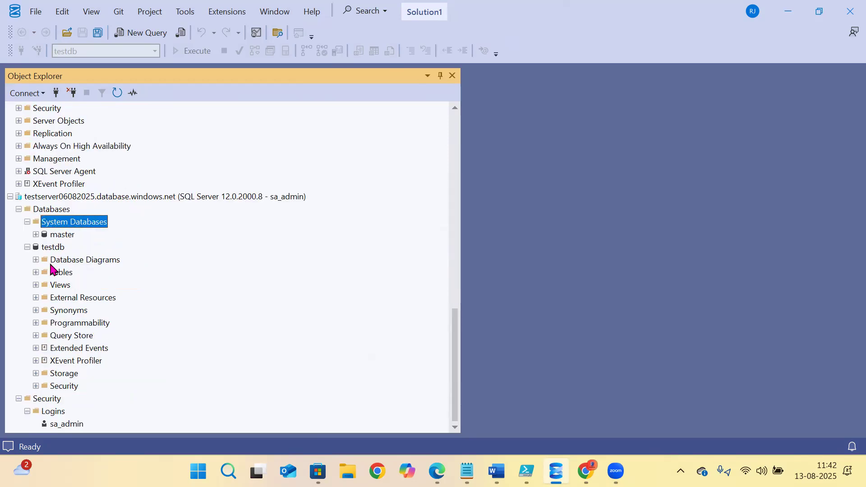
left_click(36, 386)
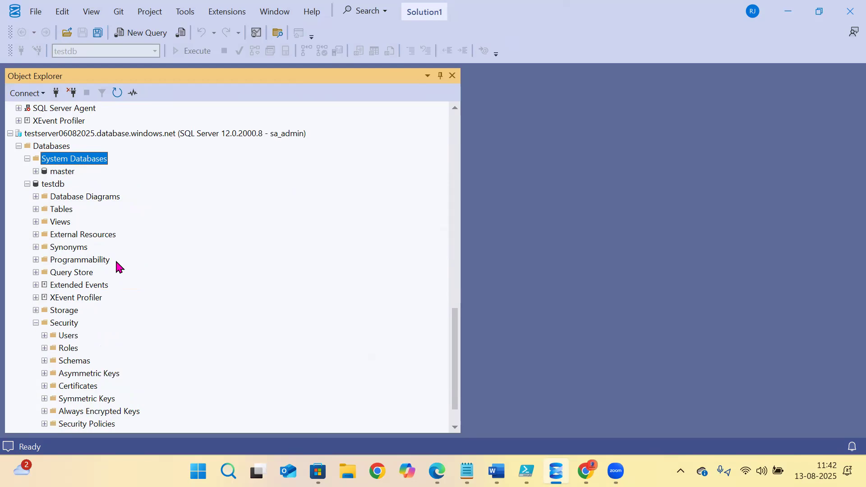
scroll(116, 266, "down", 1)
left_click(44, 298)
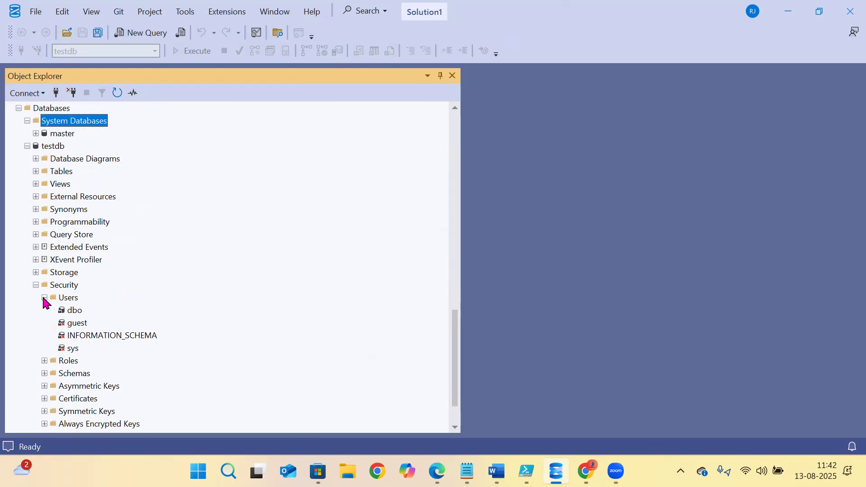
- Look over testdb's Roles > Database Roles, then collapse the testdb database
left_click(45, 298)
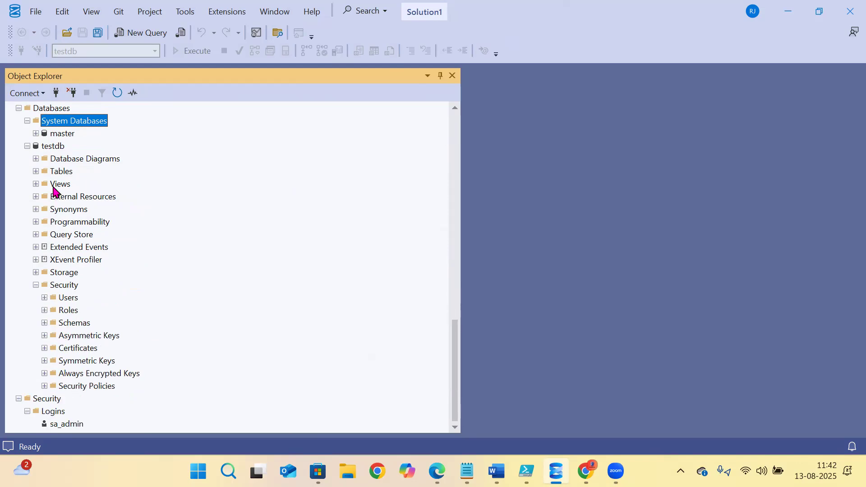
left_click(65, 160)
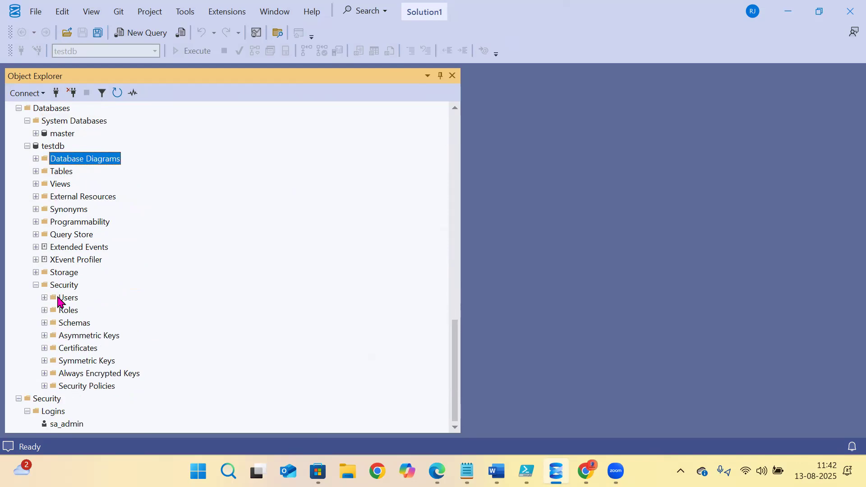
left_click(45, 310)
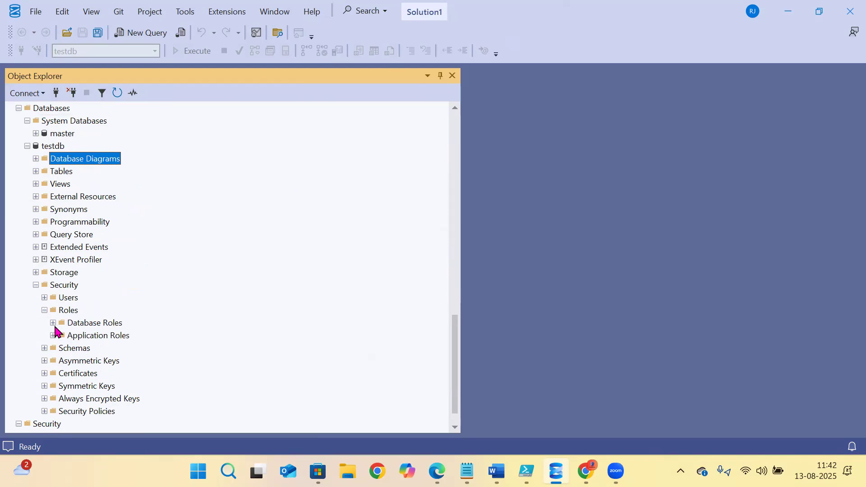
left_click(53, 323)
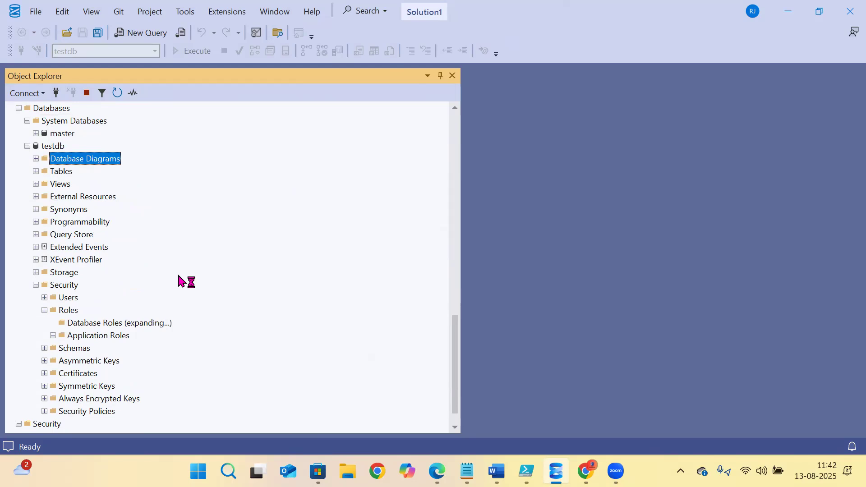
scroll(177, 273, "up", 18)
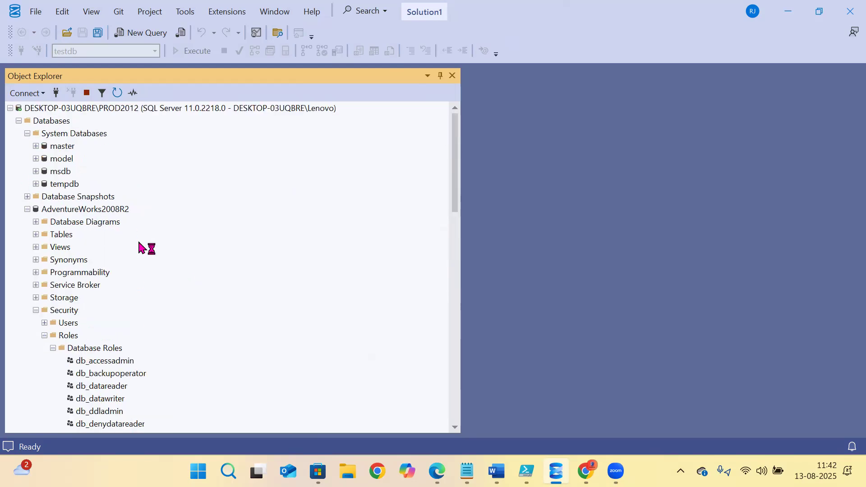
scroll(139, 242, "down", 7)
scroll(151, 243, "down", 12)
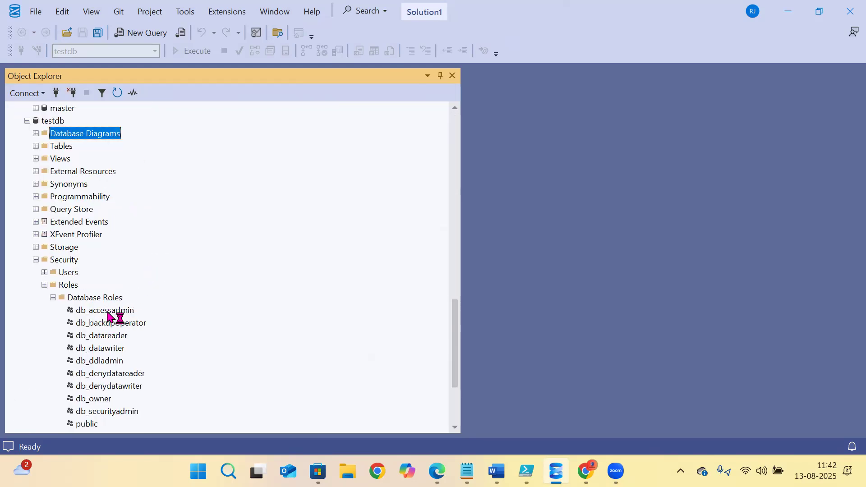
scroll(104, 252, "down", 2)
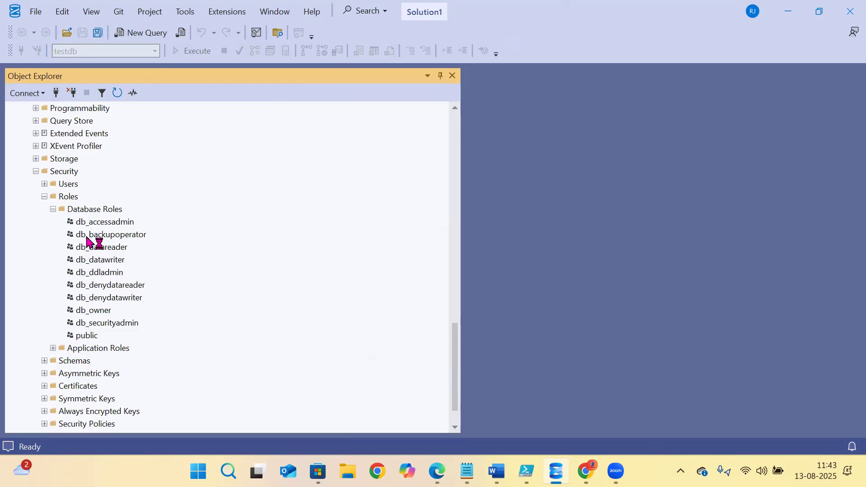
left_click(45, 197)
left_click(27, 146)
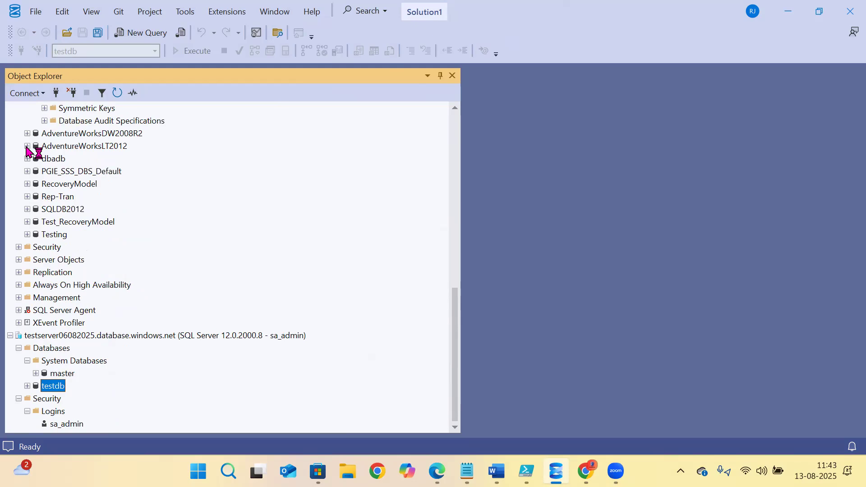
- Check the Azure Logins folder, then expand master's Security > Roles > Database Roles
left_click(54, 413)
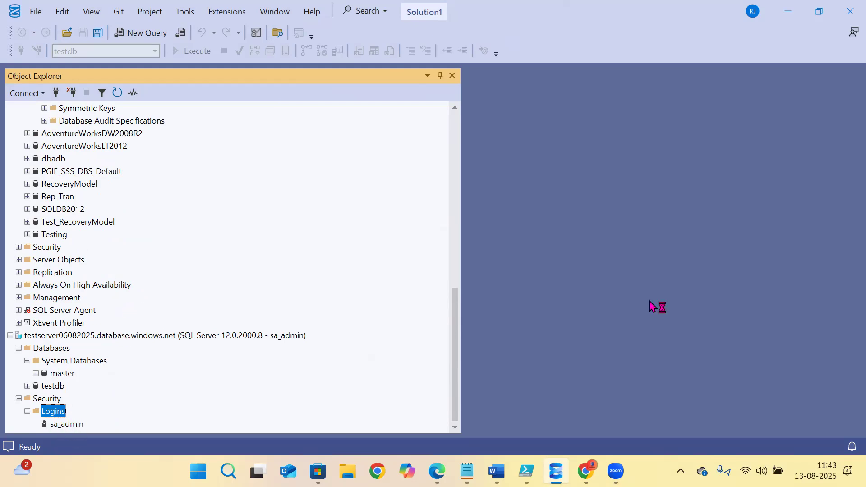
left_click(53, 425)
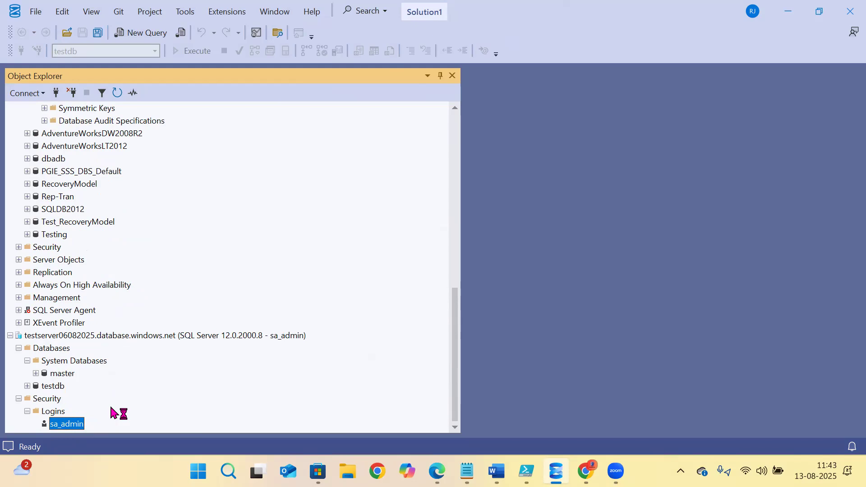
left_click(36, 374)
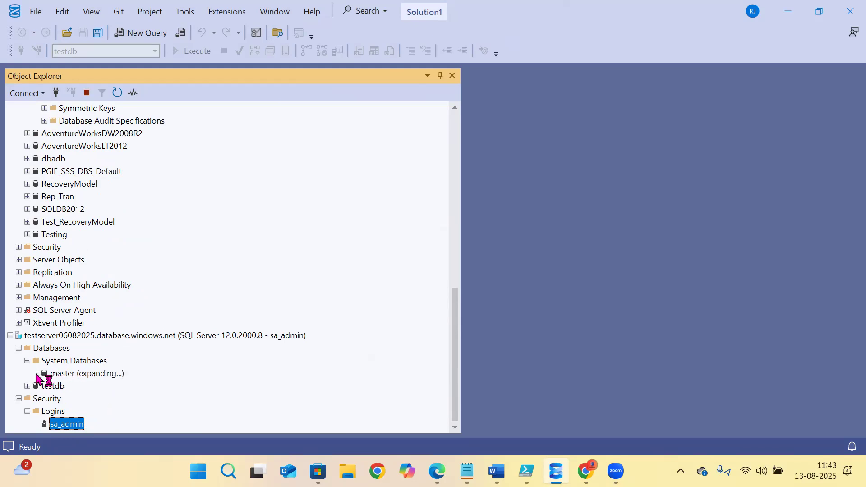
scroll(90, 323, "down", 2)
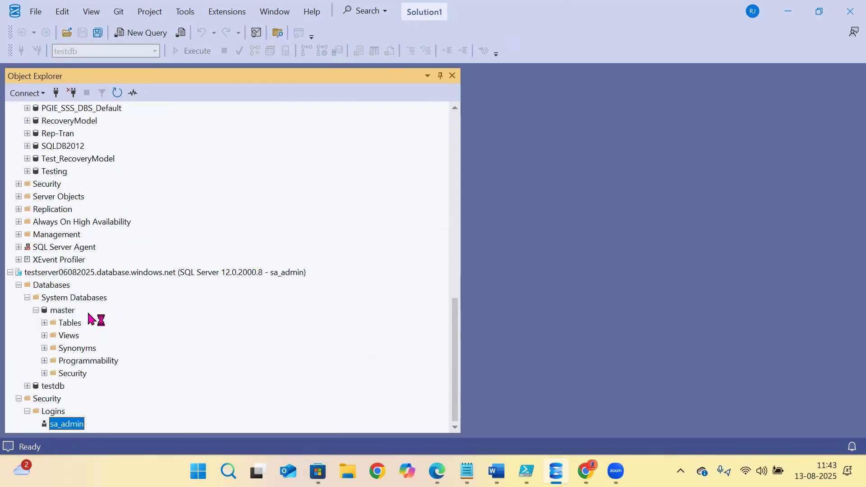
left_click(68, 374)
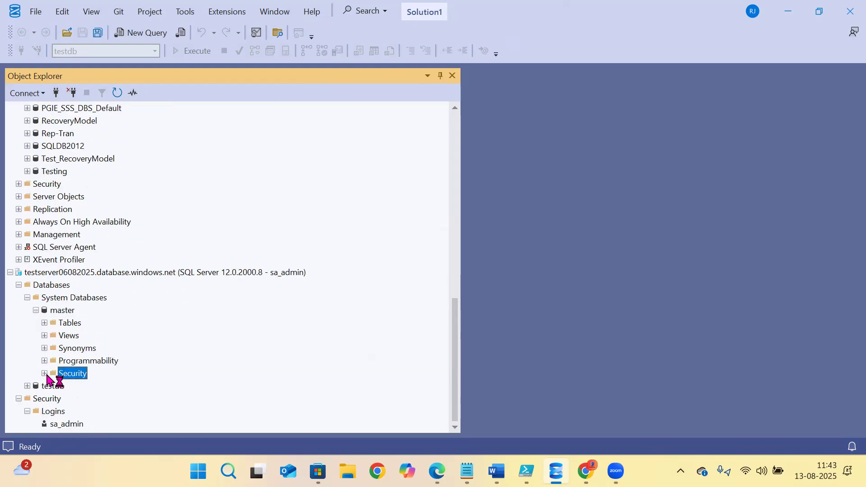
left_click(45, 374)
scroll(84, 339, "down", 2)
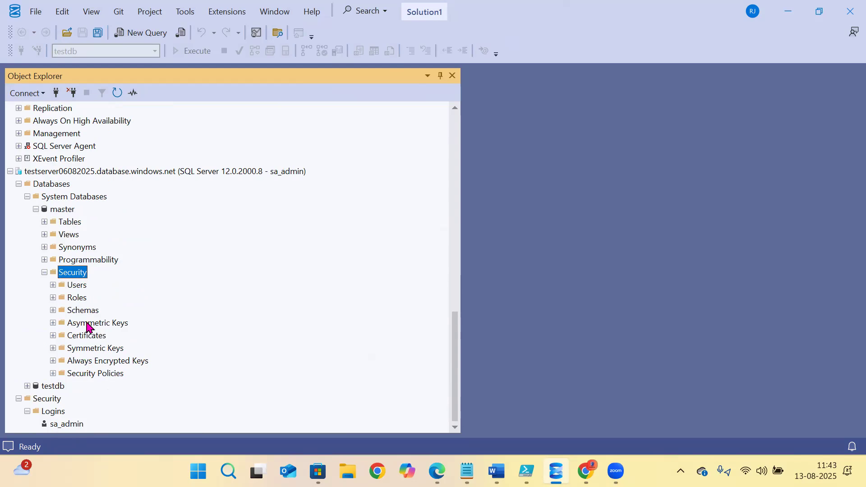
left_click(72, 287)
left_click(68, 299)
left_click(52, 298)
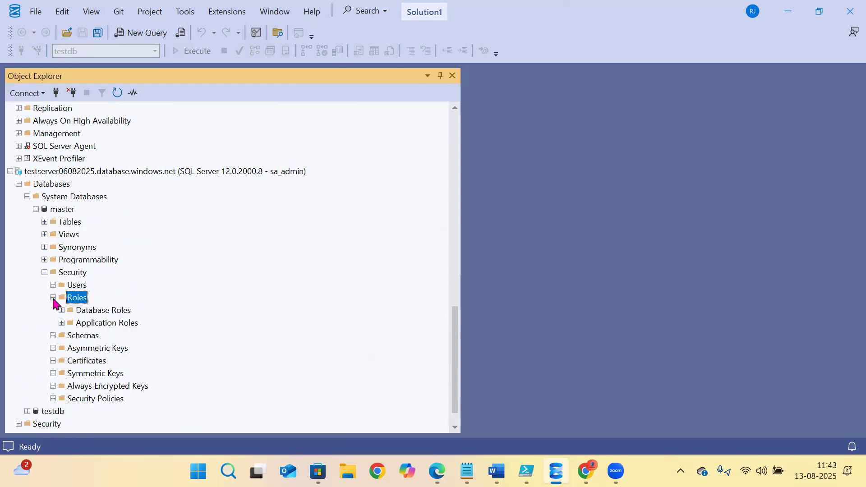
left_click(62, 311)
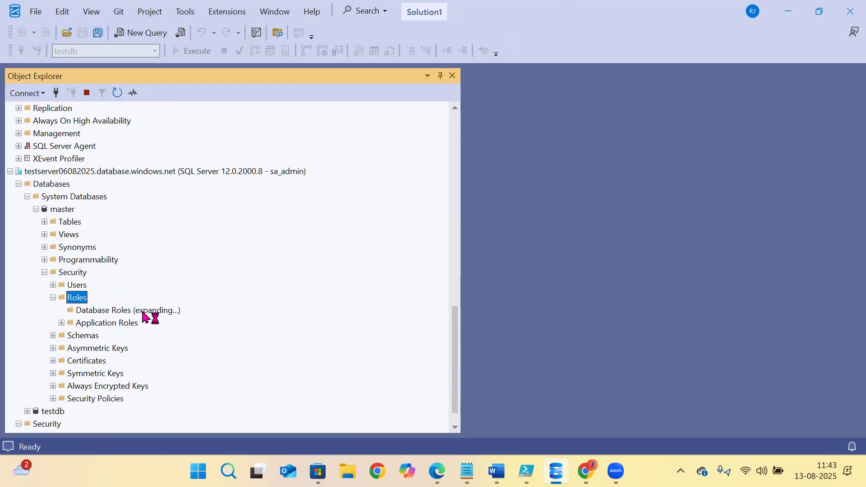
- Highlight the dbmanager and loginmanager roles in the Azure master database
scroll(145, 315, "down", 3)
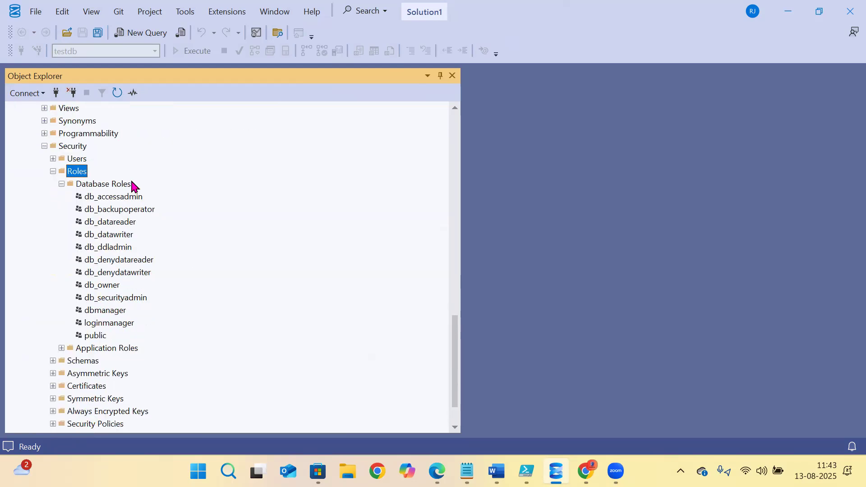
left_click(109, 325)
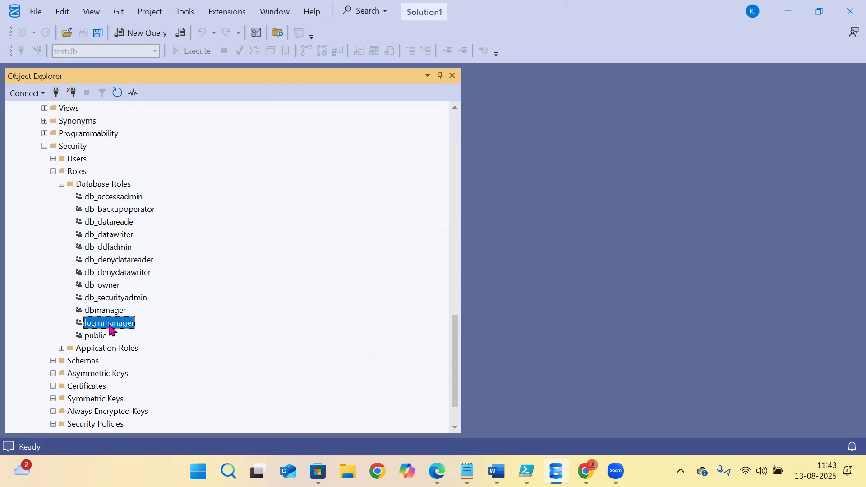
left_click(106, 312)
left_click(103, 325)
scroll(36, 249, "up", 4)
- Expand the local master database's Security > Roles > Database Roles
left_click(35, 159)
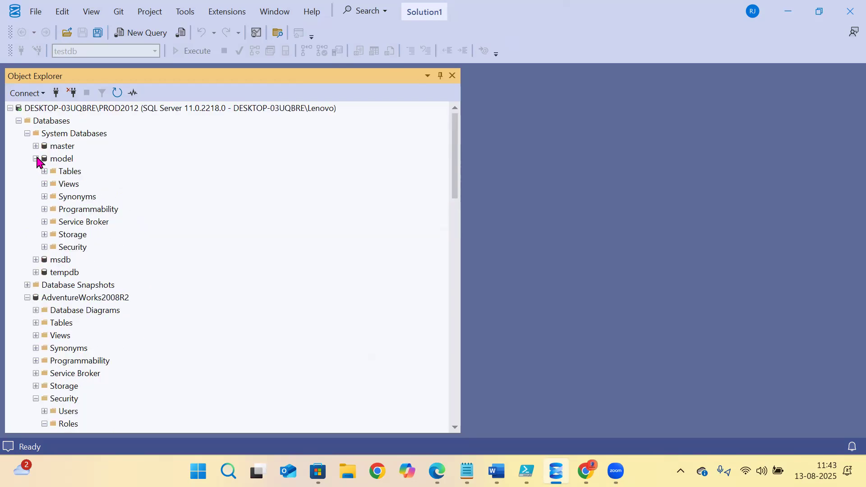
left_click(36, 159)
left_click(36, 146)
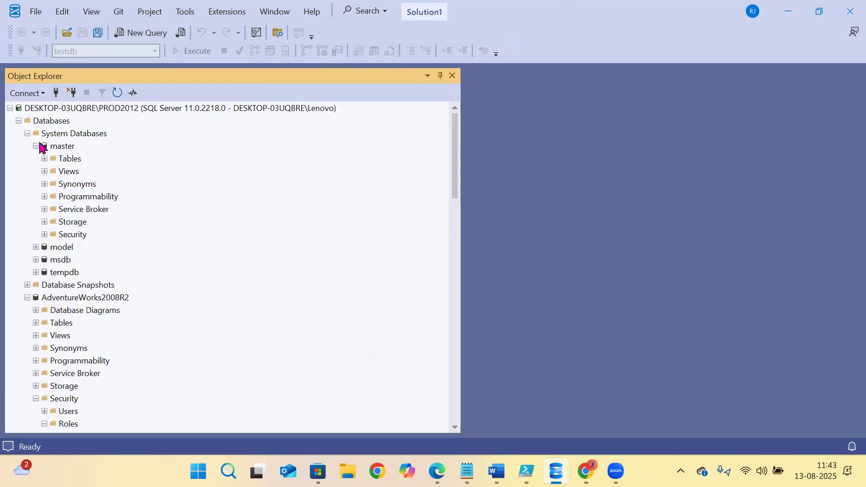
left_click(44, 235)
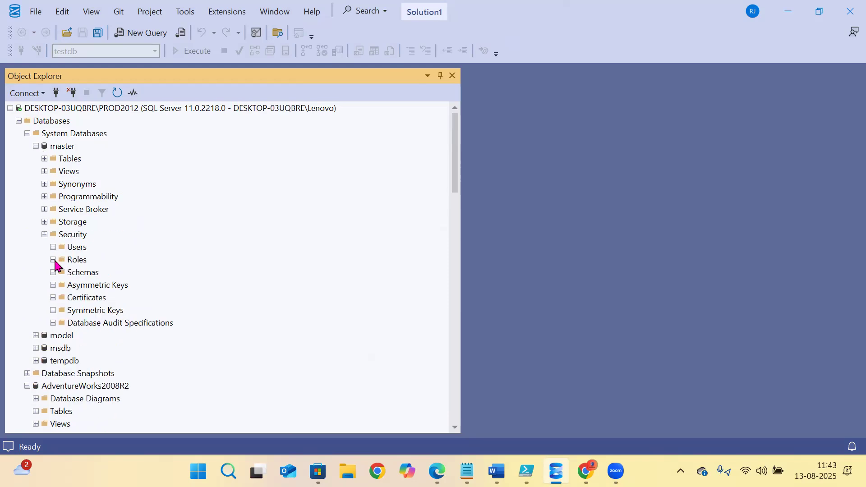
left_click(54, 260)
left_click(62, 272)
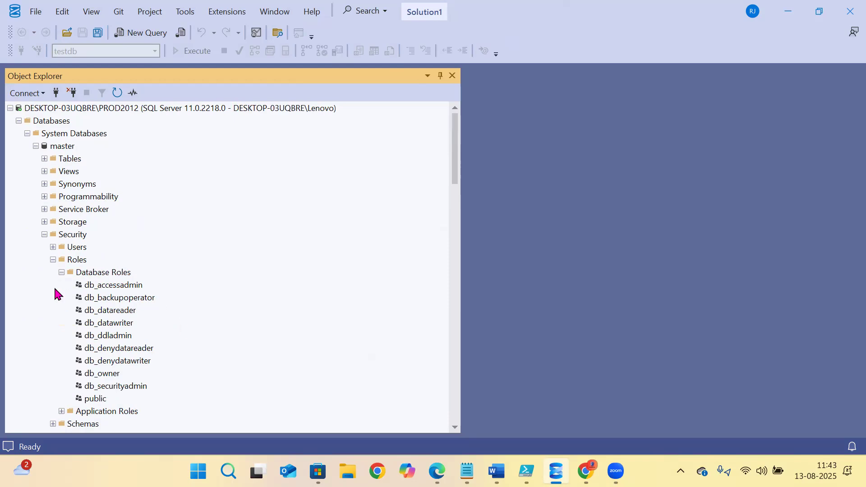
scroll(78, 287, "down", 7)
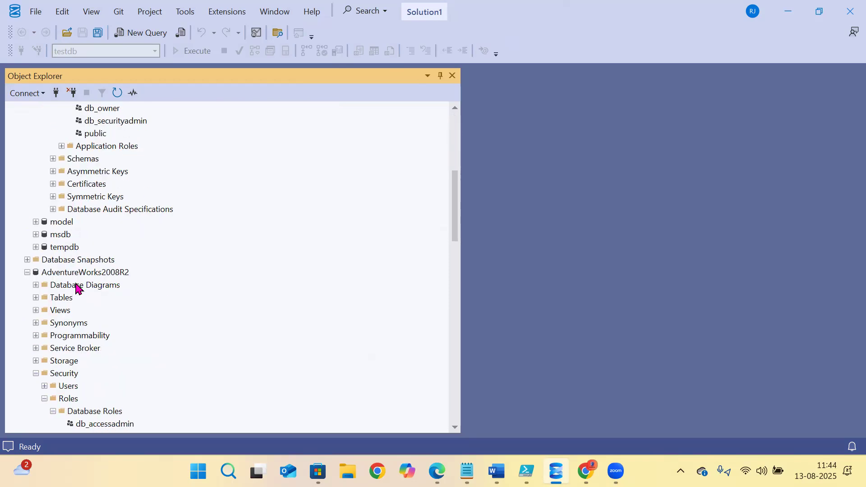
scroll(78, 289, "down", 2)
scroll(77, 286, "down", 2)
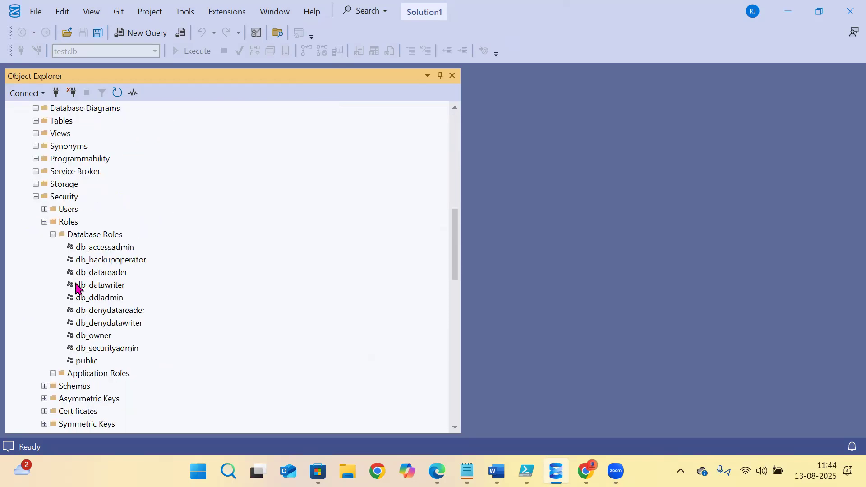
- Step through each local master database role down to public
left_click(103, 252)
left_click(98, 262)
left_click(96, 273)
left_click(95, 286)
left_click(95, 298)
left_click(96, 310)
left_click(96, 323)
left_click(95, 336)
left_click(93, 348)
left_click(91, 361)
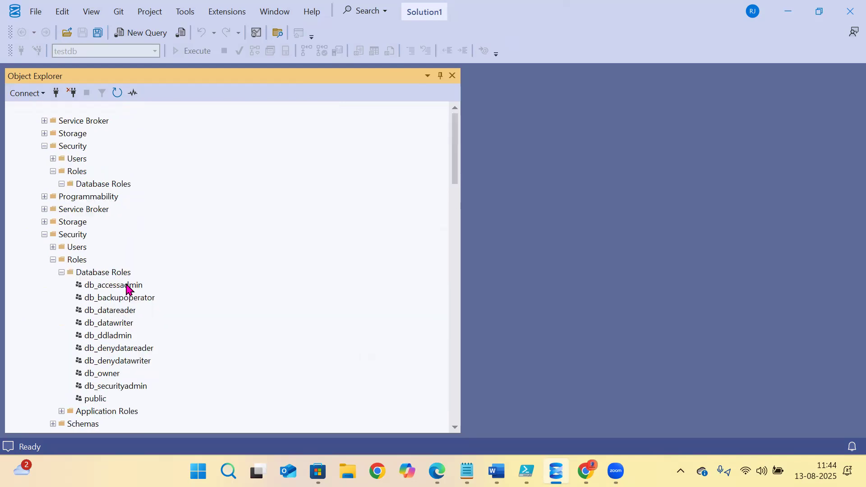
- Recheck the roles from db_accessadmin to public, confirming no dbmanager, then collapse the local server
scroll(128, 285, "up", 2)
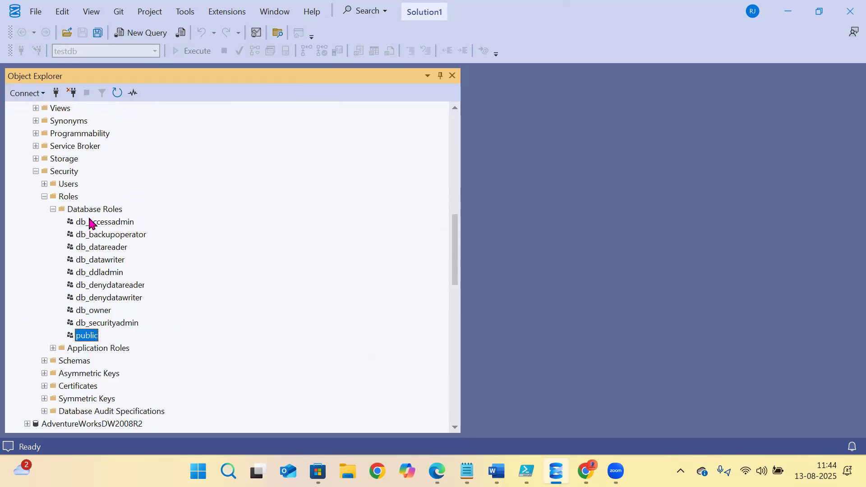
scroll(88, 222, "up", 2)
scroll(77, 225, "up", 9)
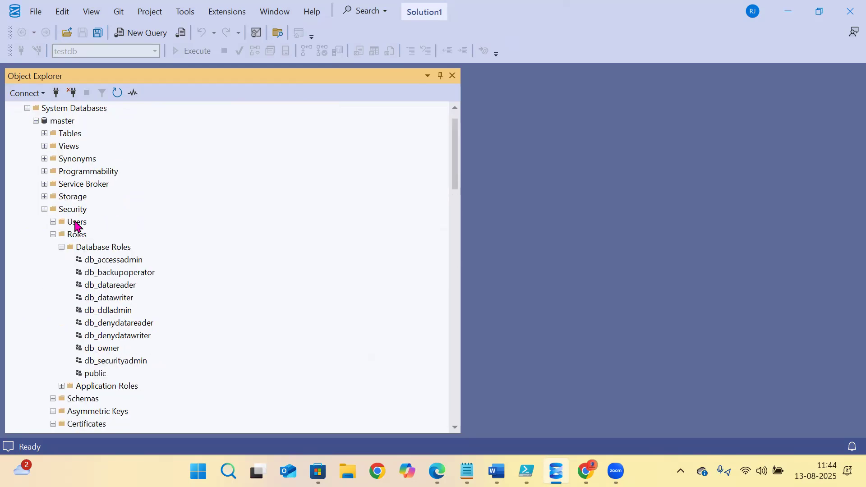
left_click(101, 261)
left_click(101, 272)
left_click(101, 285)
left_click(101, 298)
left_click(101, 310)
left_click(105, 323)
left_click(108, 335)
left_click(111, 348)
left_click(110, 361)
left_click(103, 375)
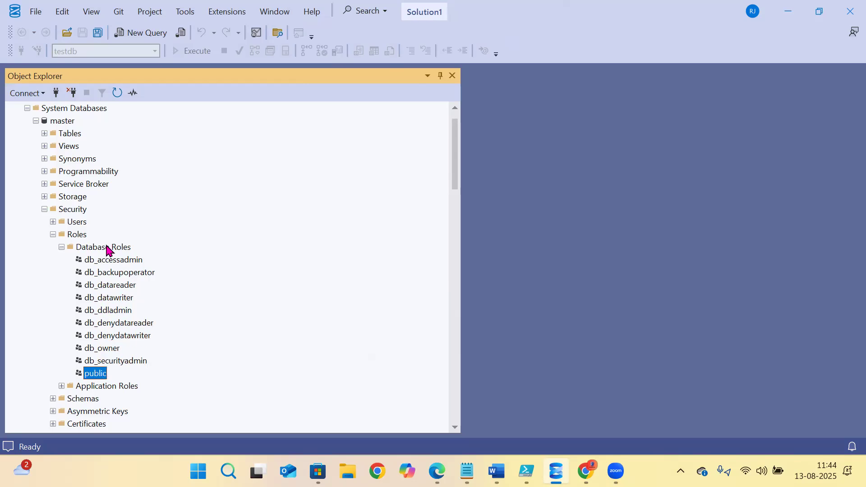
scroll(28, 169, "up", 1)
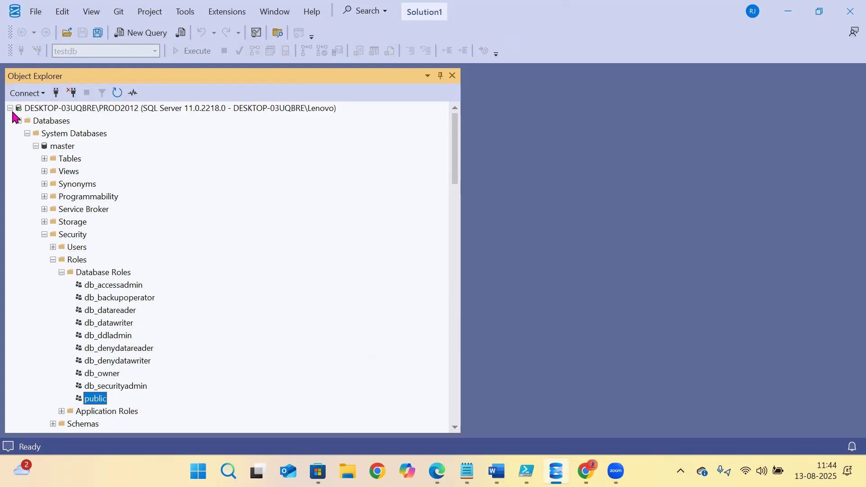
left_click(11, 109)
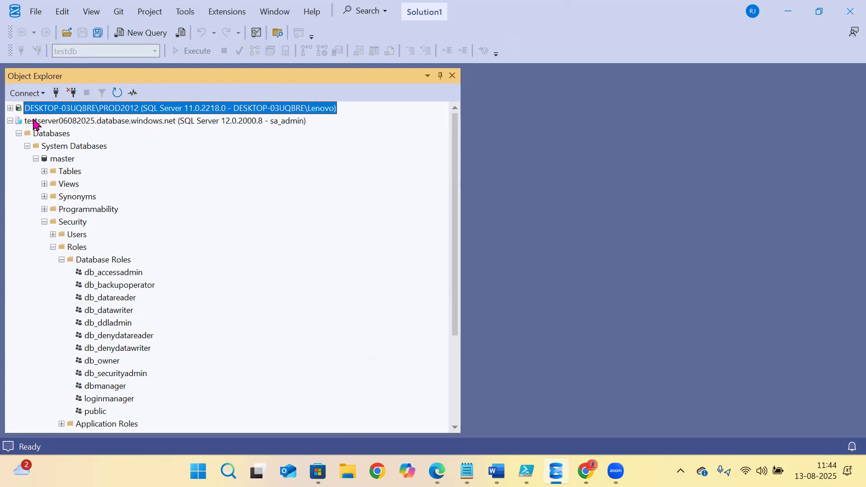
- Step through the Azure master's database roles from db_accessadmin to public
left_click(53, 121)
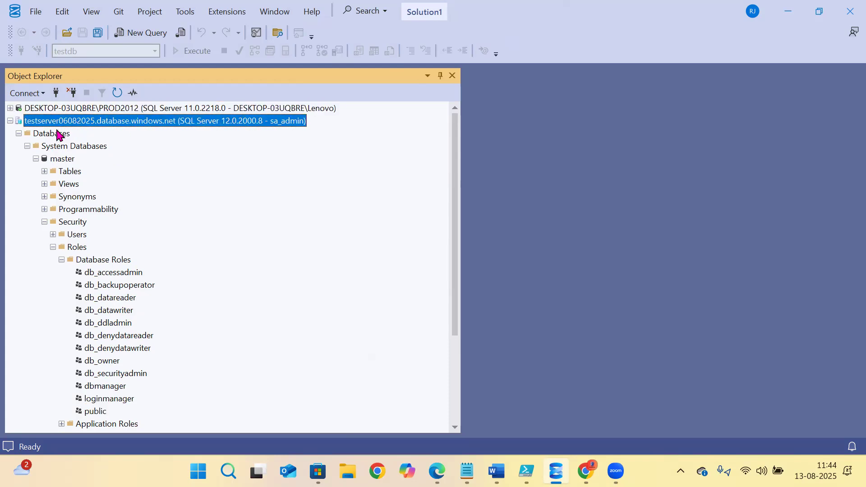
left_click(55, 159)
scroll(88, 273, "down", 2)
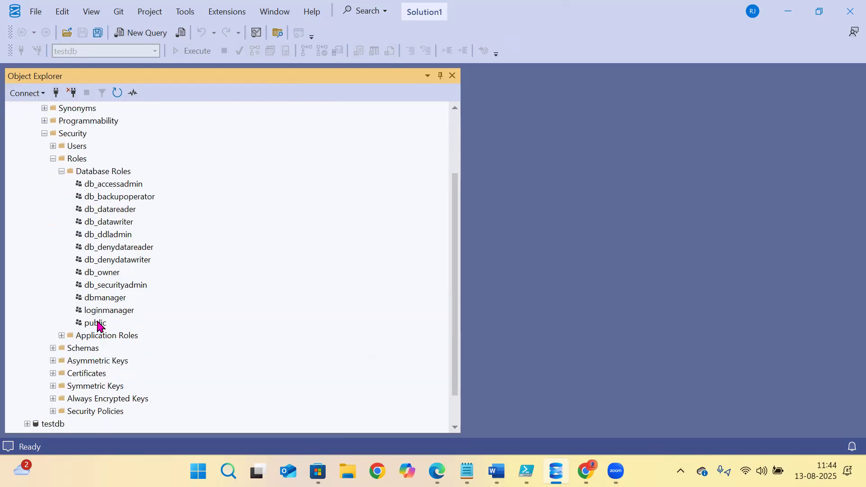
left_click(96, 184)
left_click(100, 200)
left_click(100, 185)
left_click(100, 199)
left_click(101, 210)
left_click(103, 223)
left_click(109, 235)
left_click(110, 248)
left_click(108, 260)
left_click(107, 273)
left_click(107, 286)
left_click(106, 299)
left_click(103, 311)
left_click(101, 324)
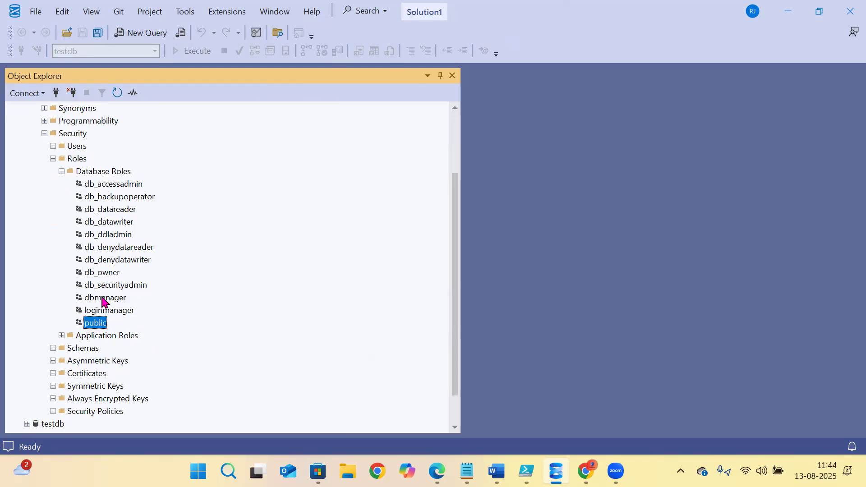
- Compare the dbmanager and loginmanager roles, then collapse the Azure testserver connection
left_click(102, 299)
left_click(97, 310)
left_click(100, 301)
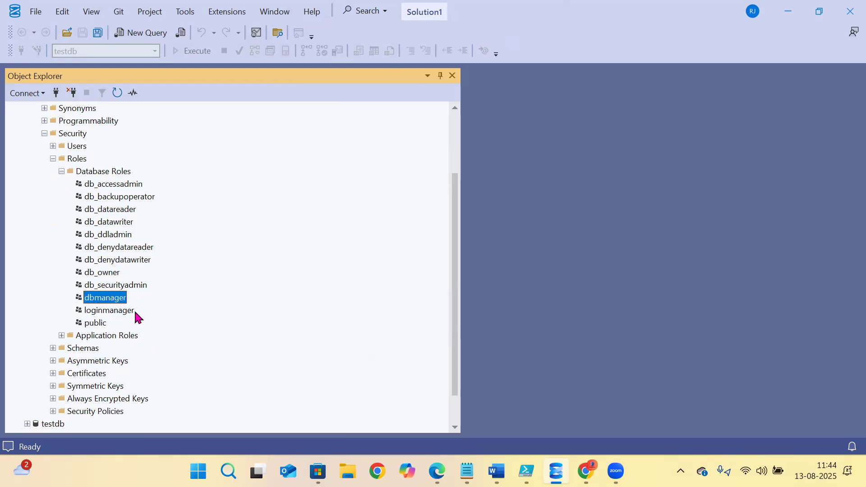
left_click(107, 308)
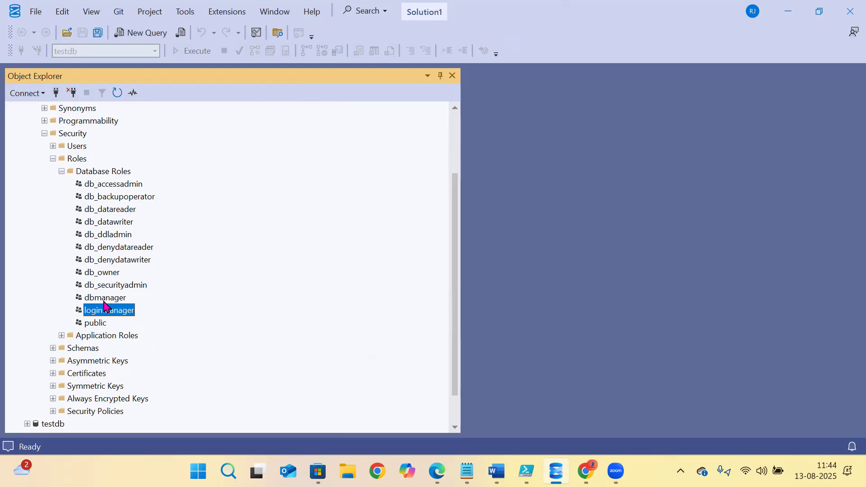
left_click(105, 298)
left_click(99, 311)
left_click(110, 299)
left_click(112, 312)
left_click(108, 299)
left_click(101, 312)
scroll(103, 325, "up", 3)
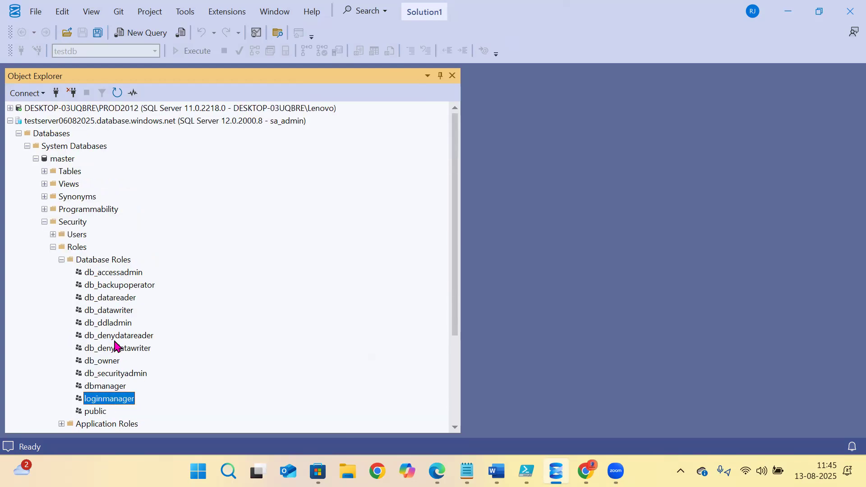
left_click(10, 121)
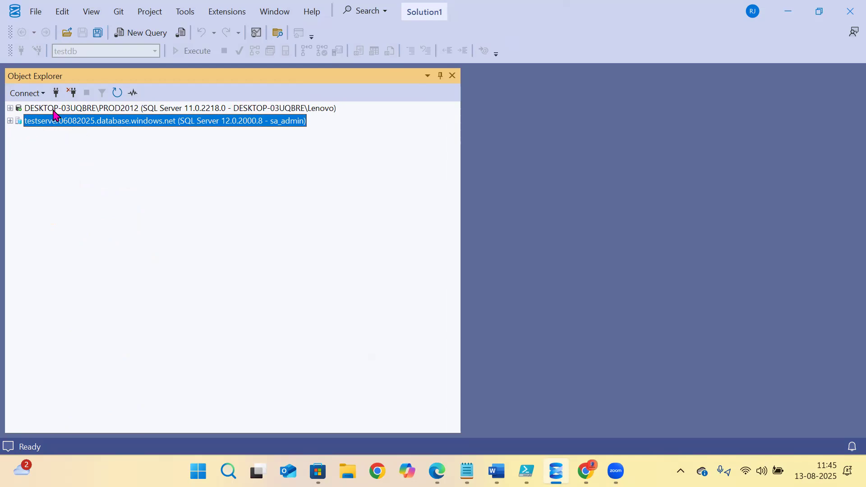
- Expand the Azure testserver node in Object Explorer and collapse its Logins folder
left_click(18, 109)
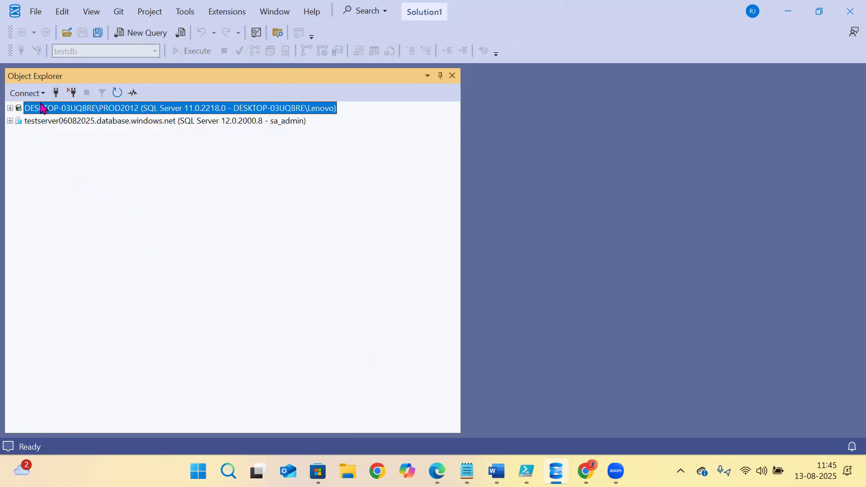
left_click(10, 121)
left_click(36, 147)
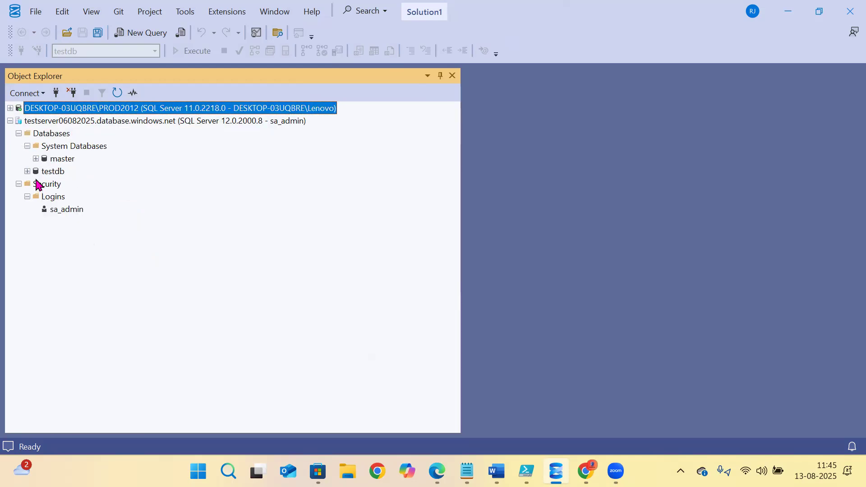
left_click(28, 196)
left_click(37, 172)
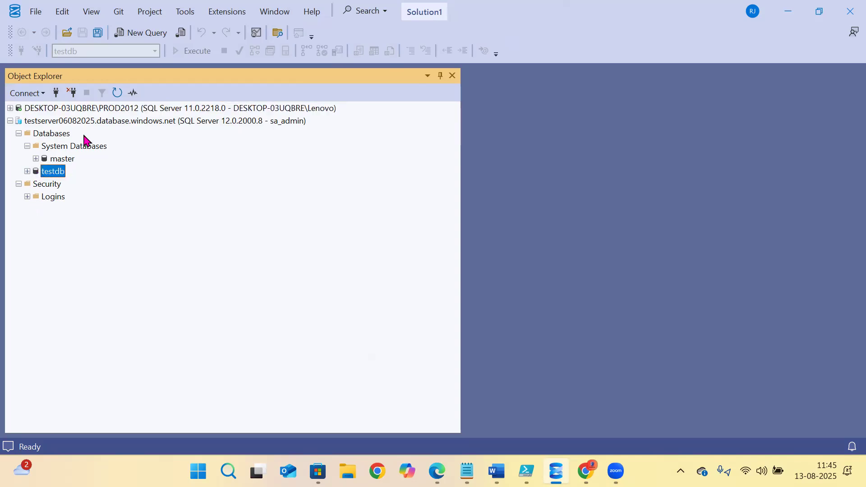
left_click(61, 142)
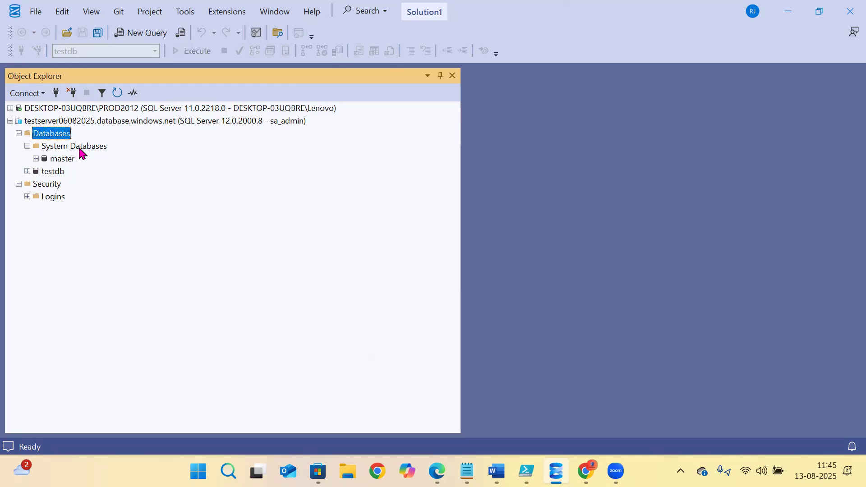
- Point out System Databases, master and testdb, then bring up the Azure SQL Security notes
left_click(69, 149)
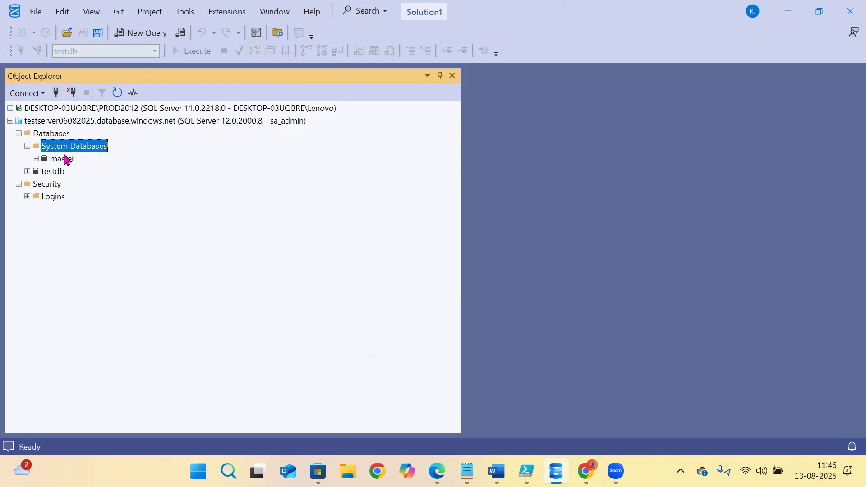
left_click(59, 174)
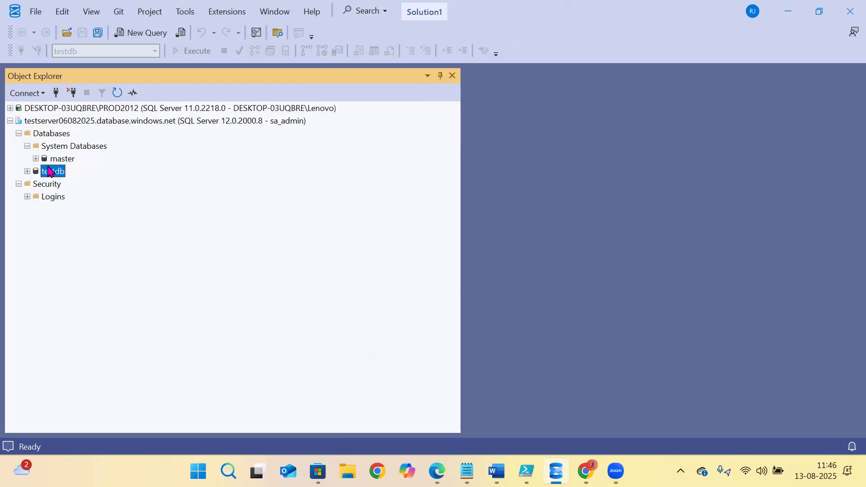
left_click(92, 108)
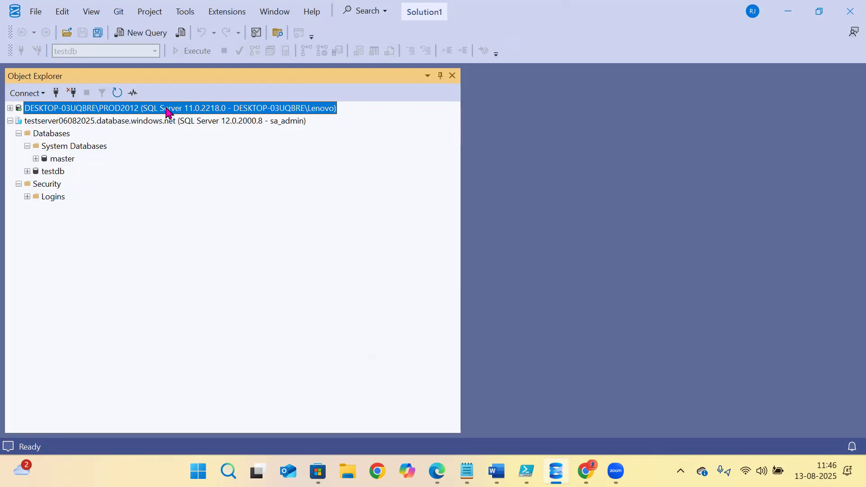
left_click(32, 121)
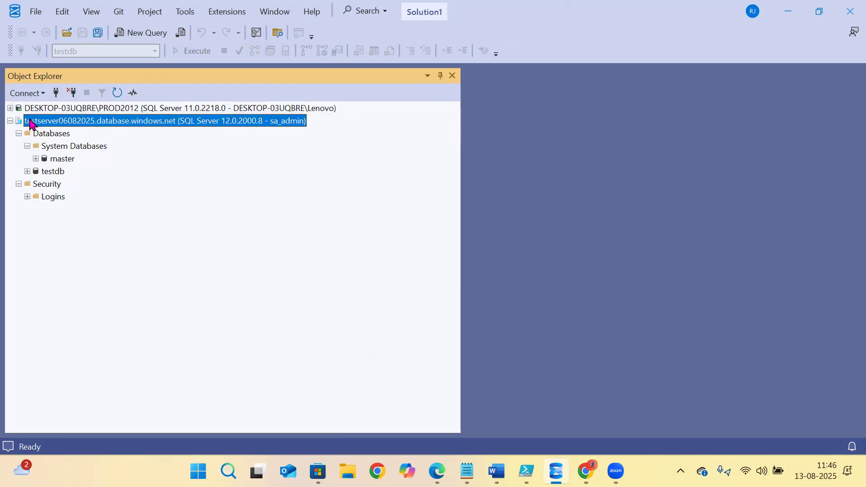
left_click(54, 160)
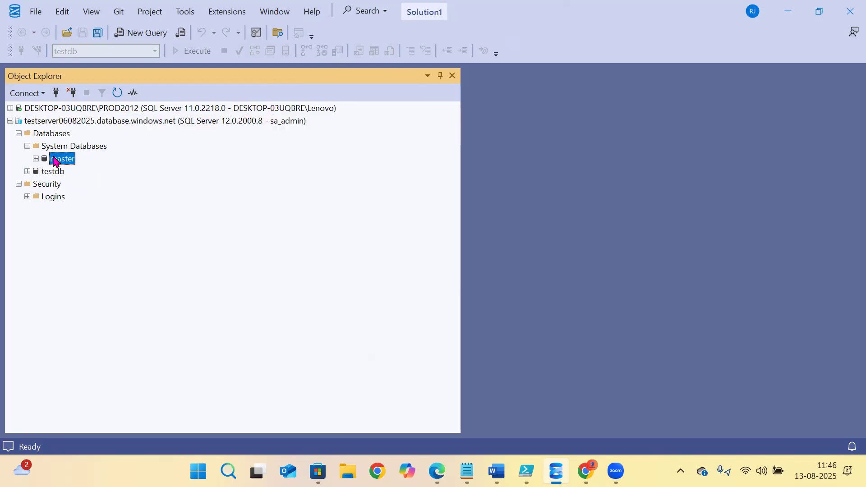
left_click(56, 172)
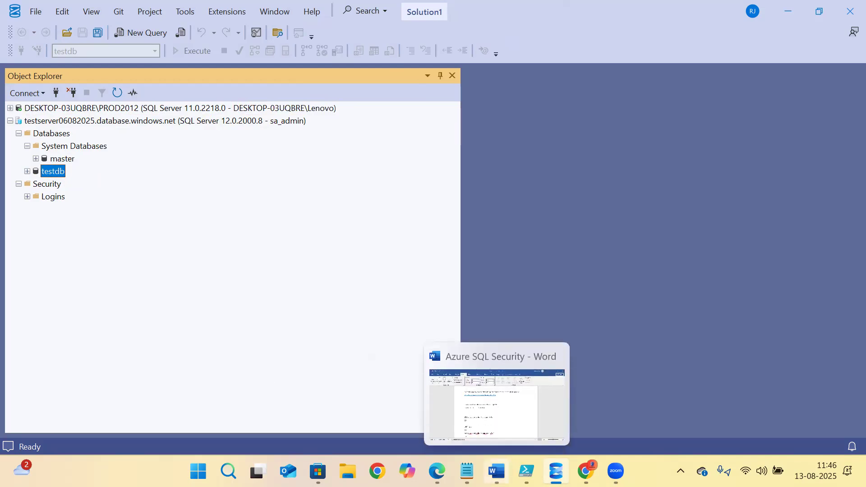
left_click(496, 472)
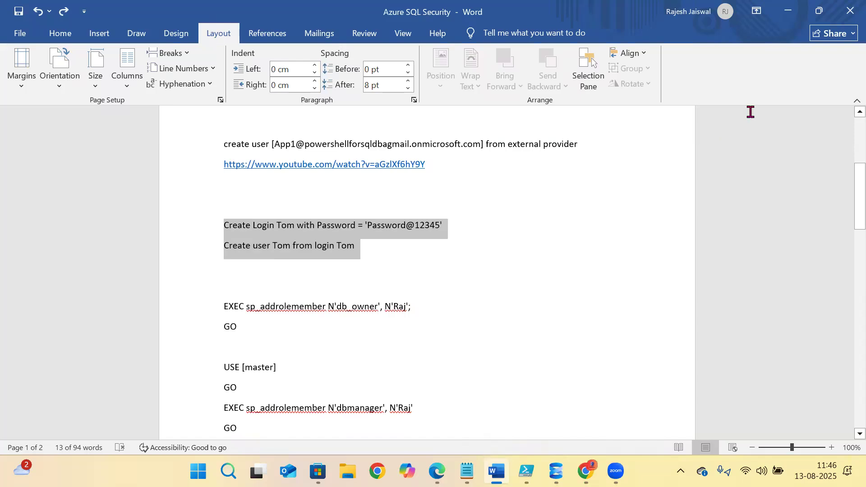
- Copy the Create Login Tom and Create user Tom lines from Word into a new SSMS query
left_click(788, 16)
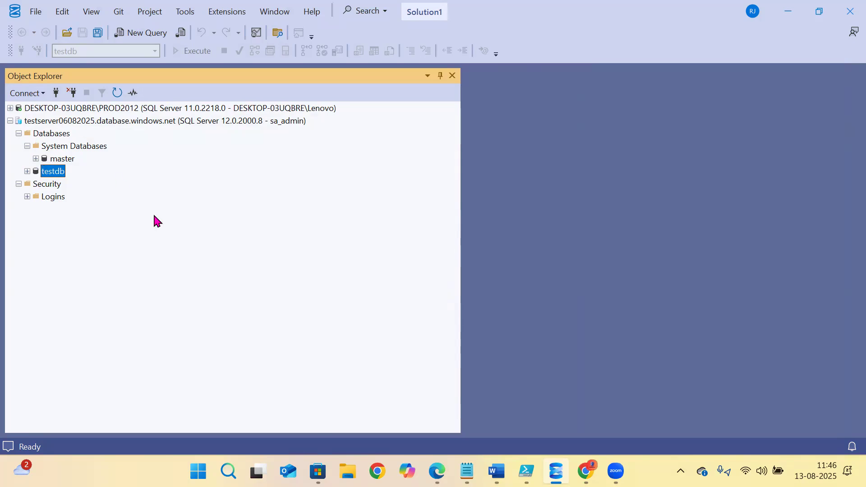
mouse_move(526, 471)
left_click(497, 472)
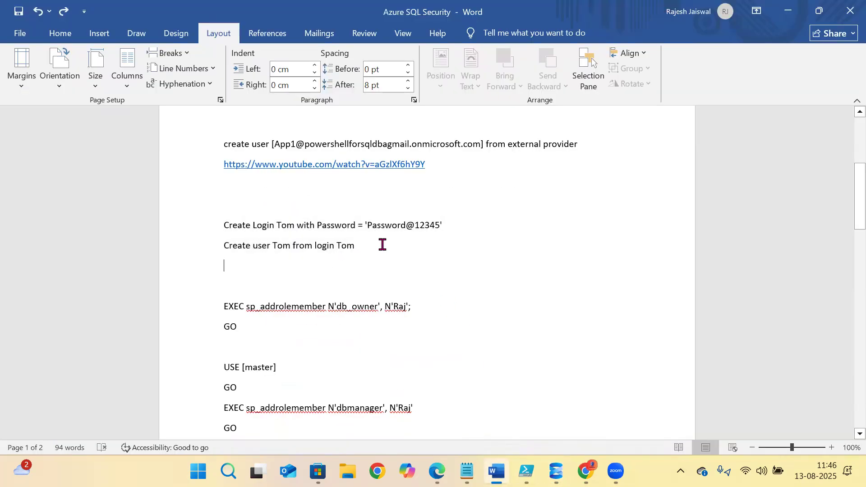
left_click_drag(382, 245, 224, 226)
key("ctrl+c")
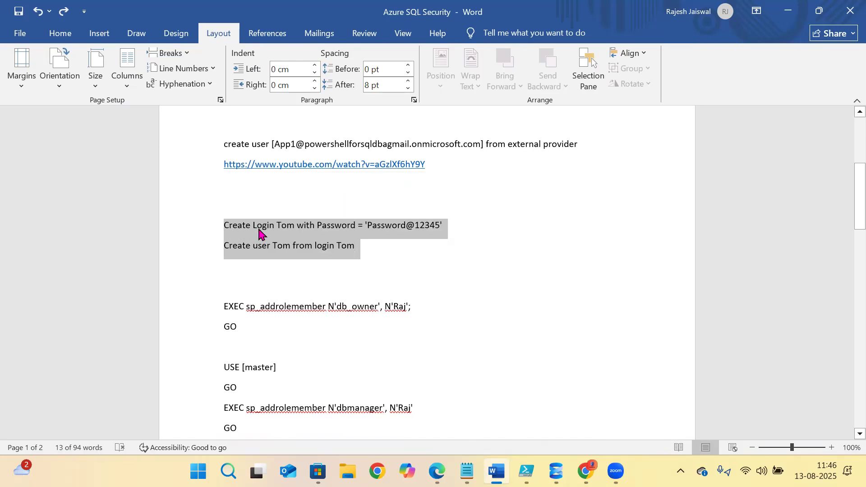
left_click(556, 471)
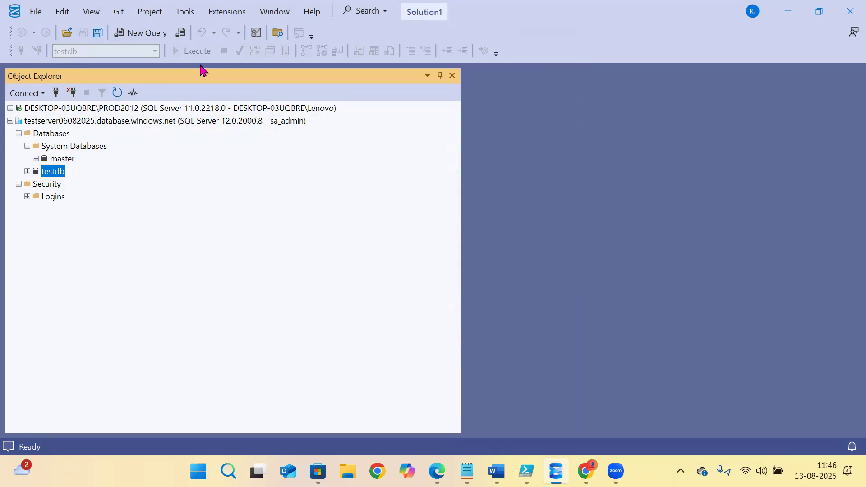
key("ctrl+n")
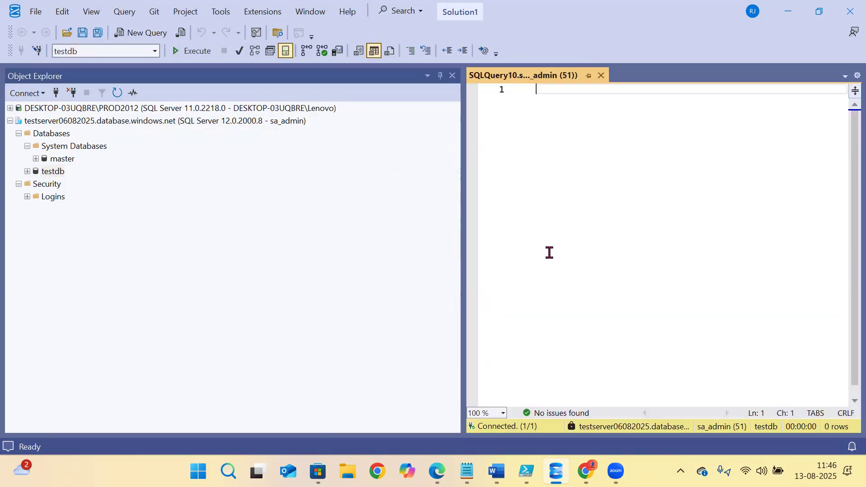
- Paste both statements and run Create Login Tom on testdb, getting error 5001 'must be in master'
key("ctrl+v")
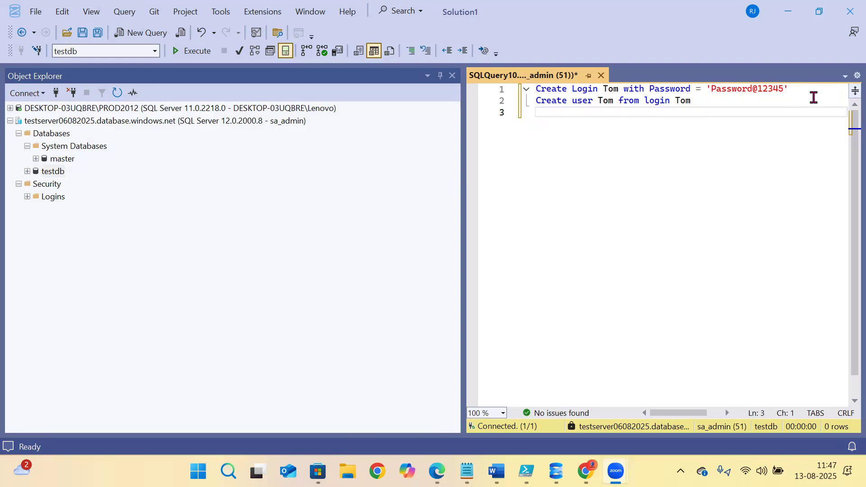
left_click_drag(807, 92, 519, 71)
left_click(750, 120)
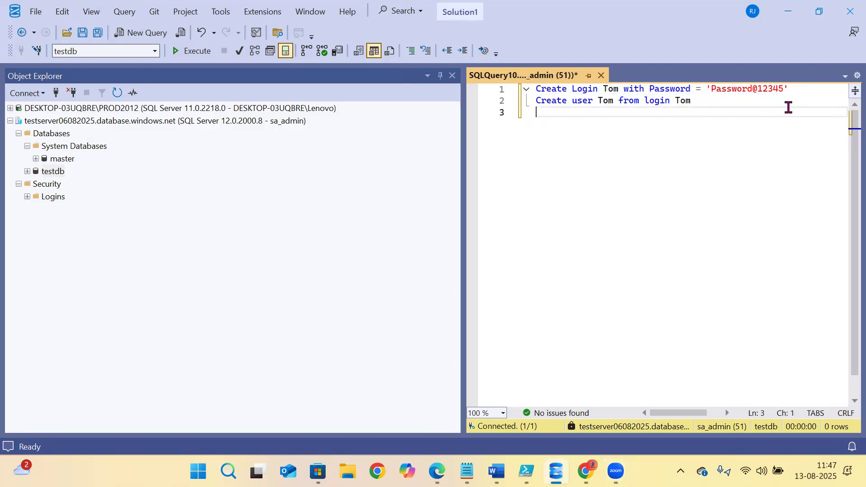
left_click_drag(813, 92, 523, 82)
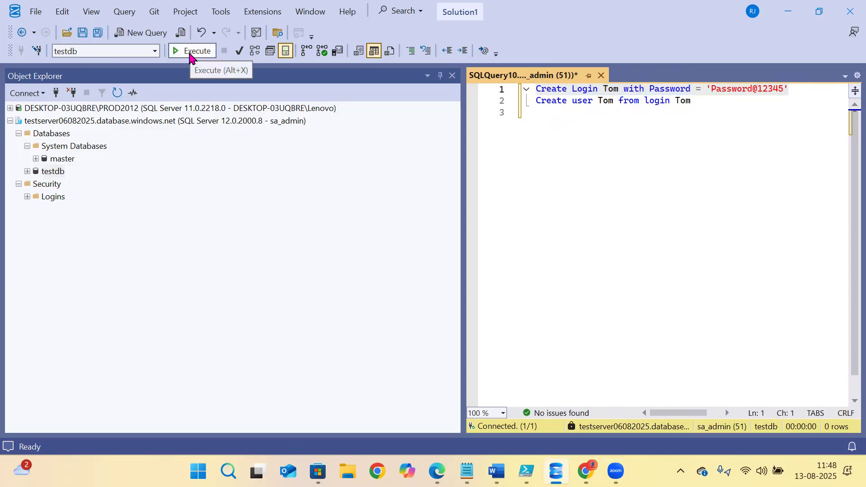
left_click(191, 51)
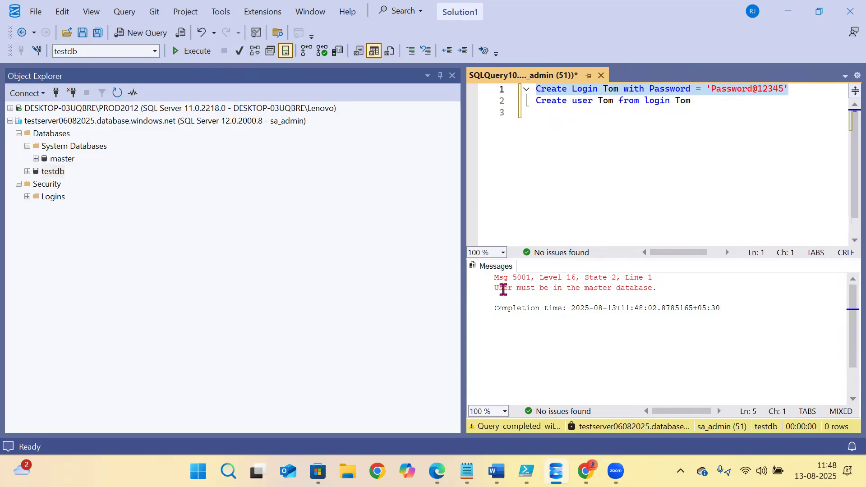
left_click_drag(504, 288, 644, 289)
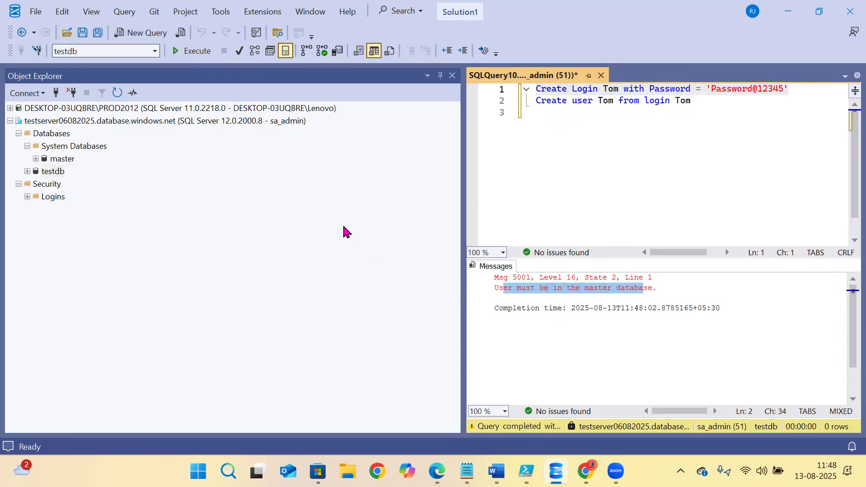
- Switch the query database to master and run Create Login Tom successfully
left_click(153, 52)
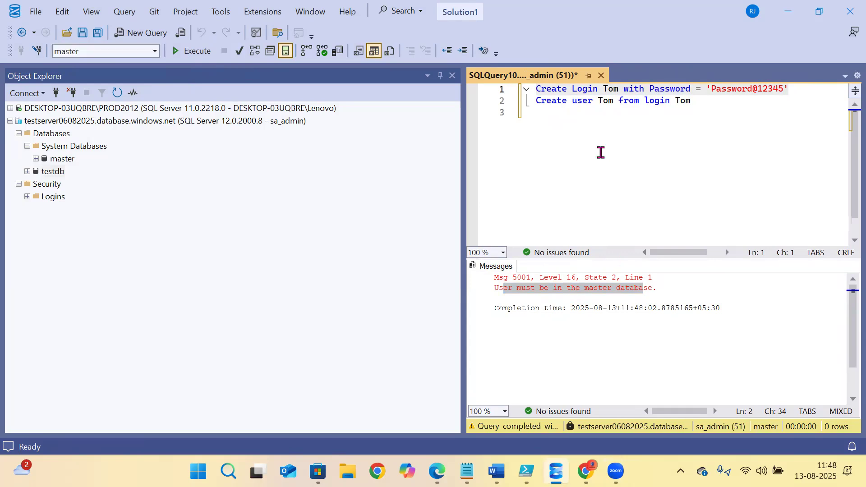
left_click(792, 120)
left_click_drag(797, 91, 397, 73)
left_click(199, 51)
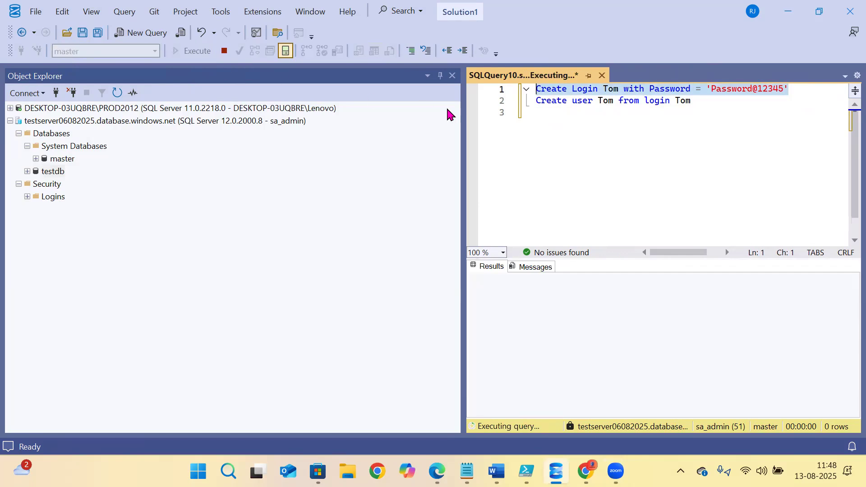
- Switch the query database to testdb and run Create user Tom from the login
left_click(679, 152)
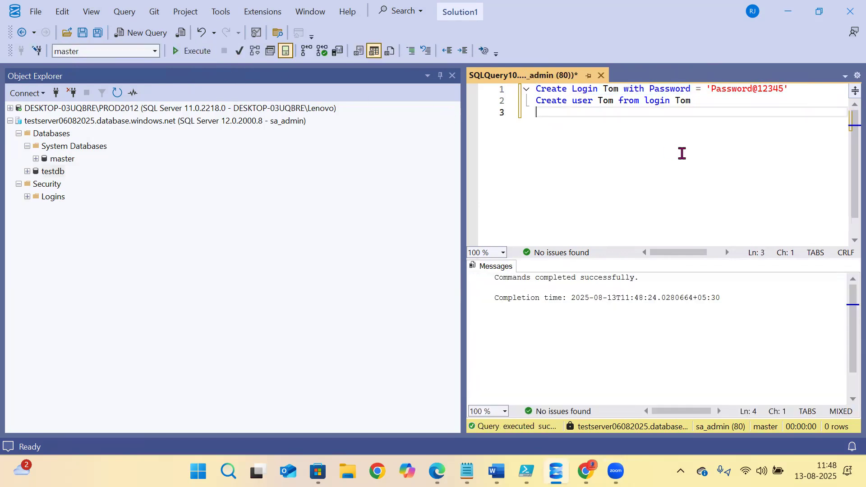
left_click_drag(539, 101, 722, 112)
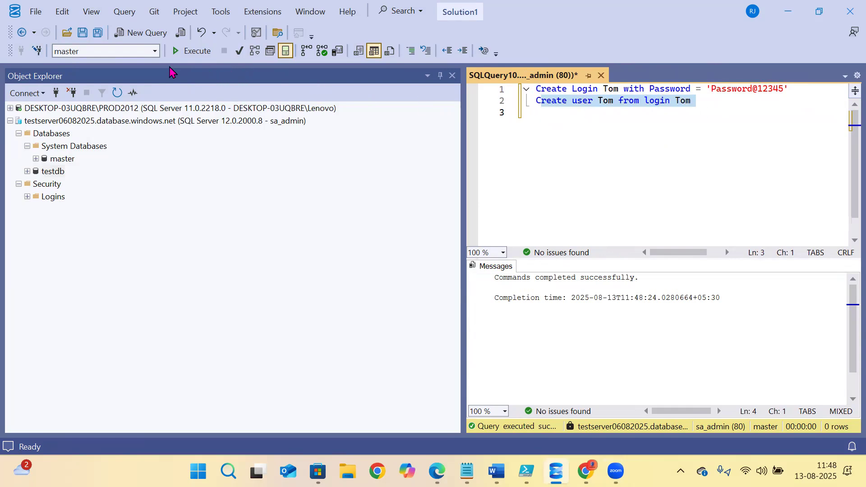
left_click(50, 170)
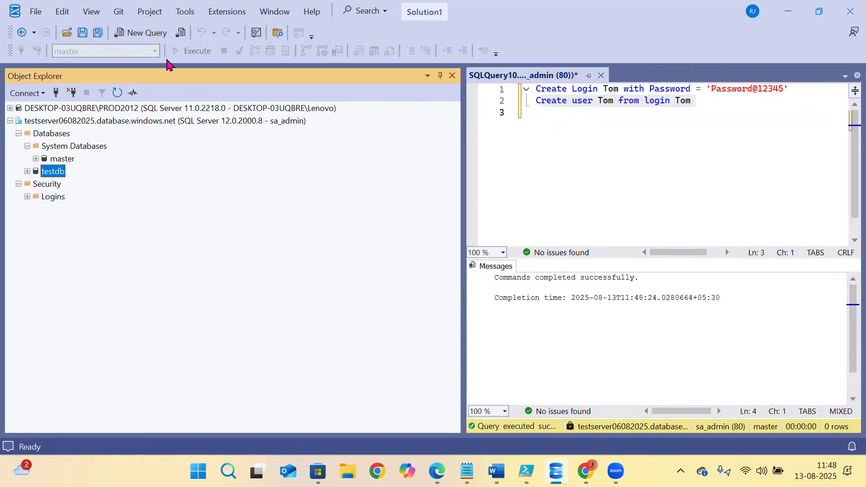
left_click(599, 133)
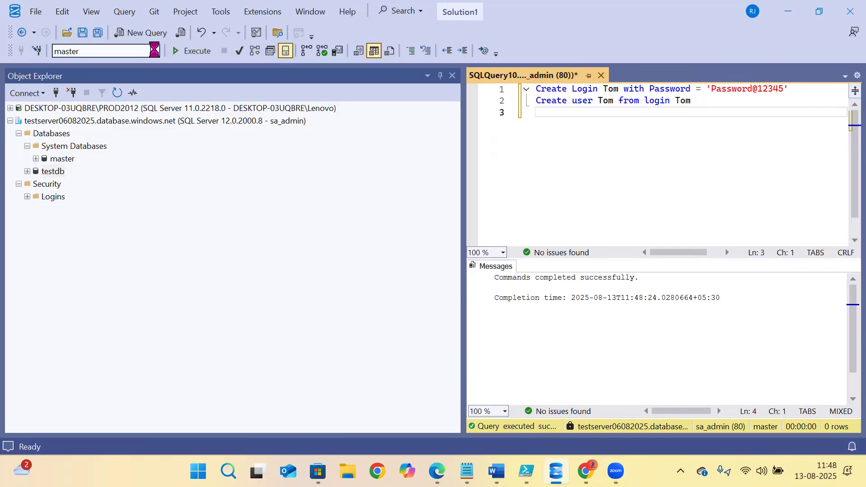
left_click(154, 50)
left_click(76, 78)
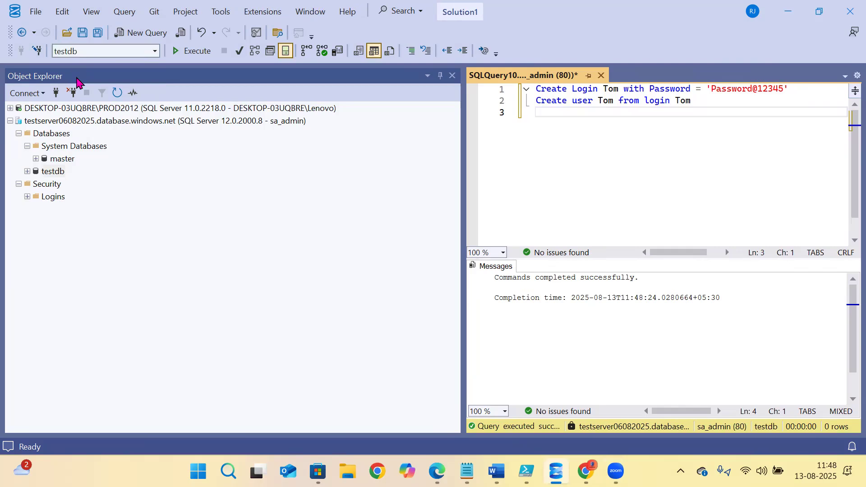
left_click_drag(717, 105, 493, 102)
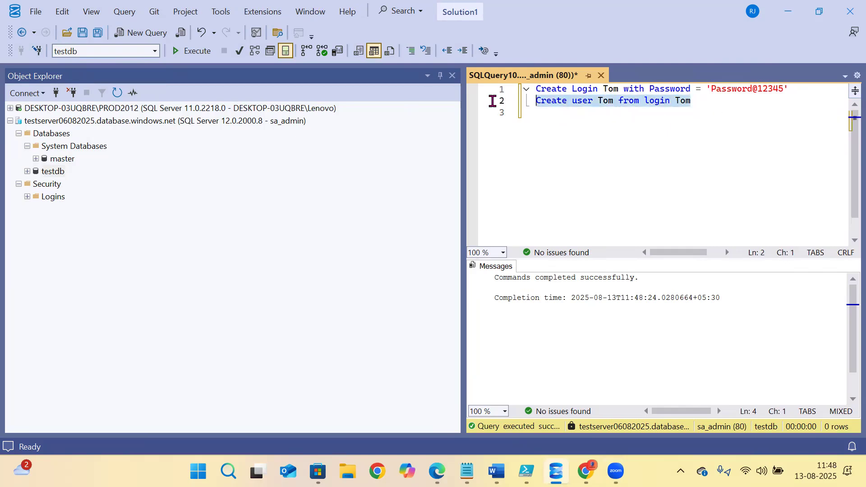
left_click(190, 51)
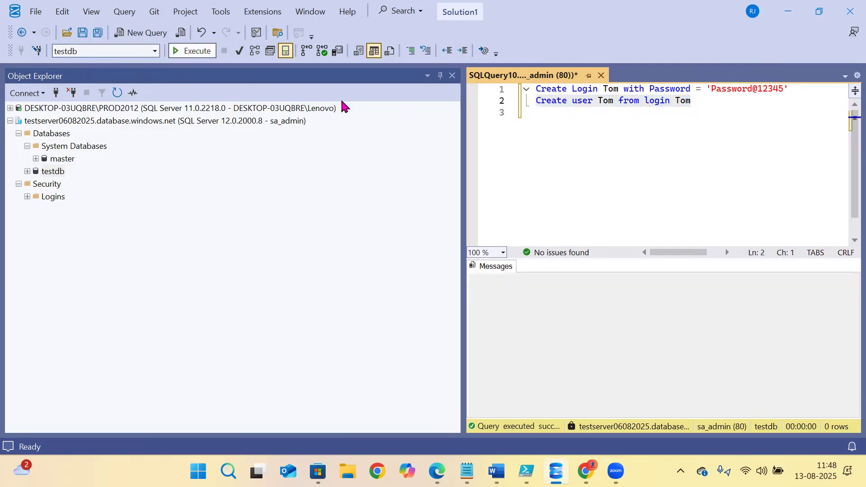
left_click(609, 169)
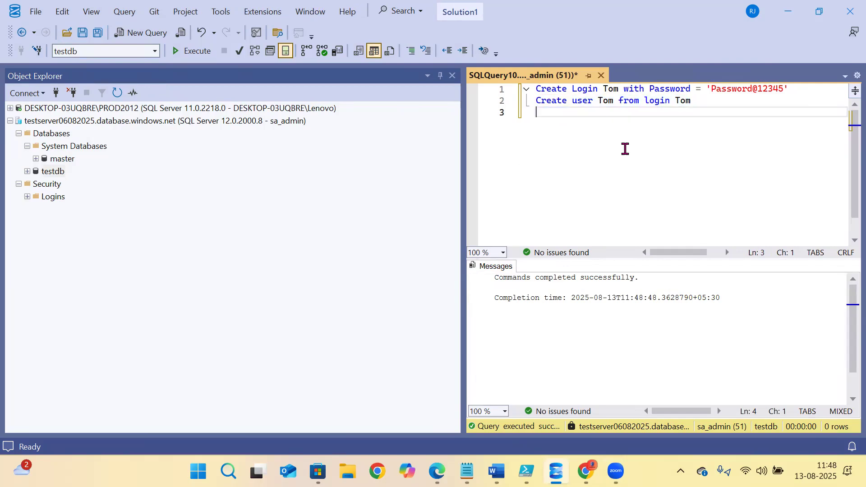
- Connect to the Azure server as Tom with SQL Server Authentication, which fails on master
left_click(10, 120)
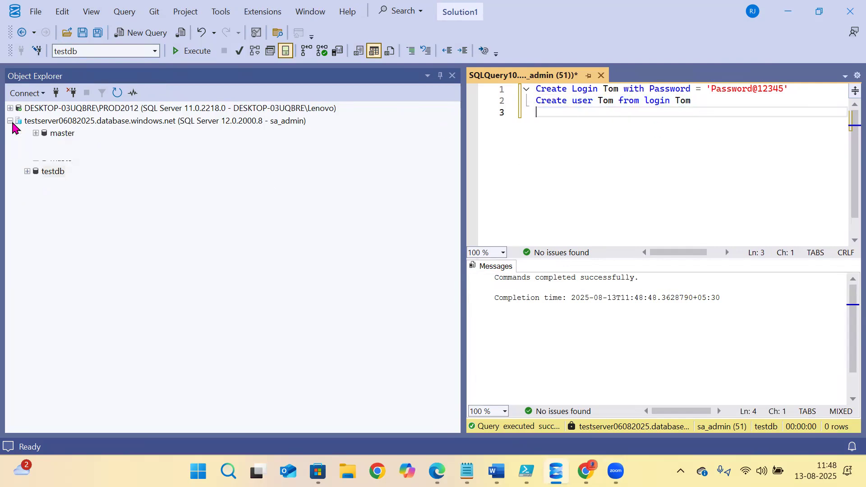
left_click(57, 93)
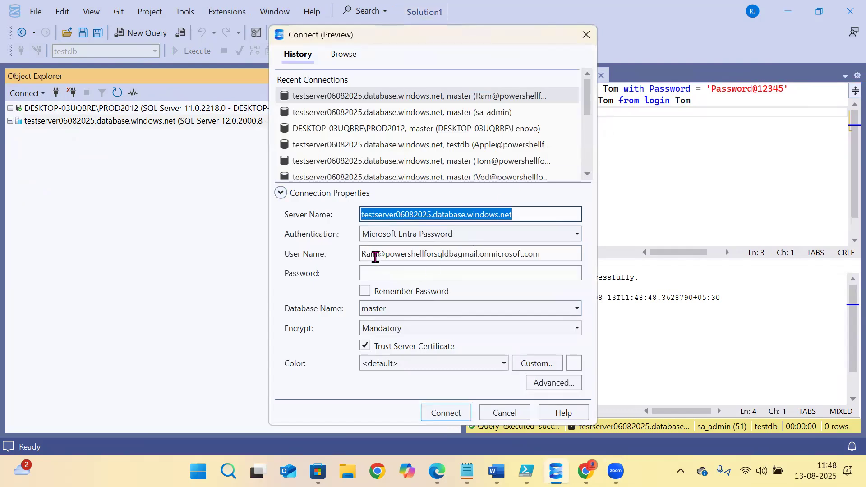
left_click(432, 236)
left_click(412, 264)
left_click(377, 254)
type("T")
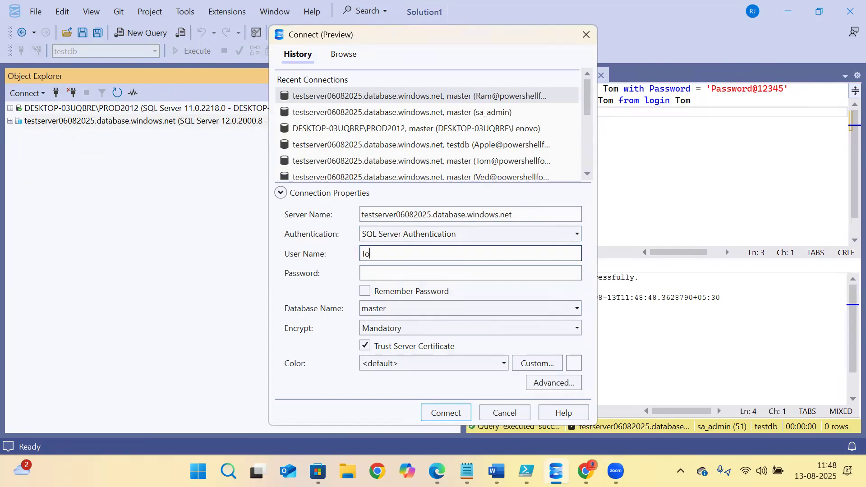
key("Tab")
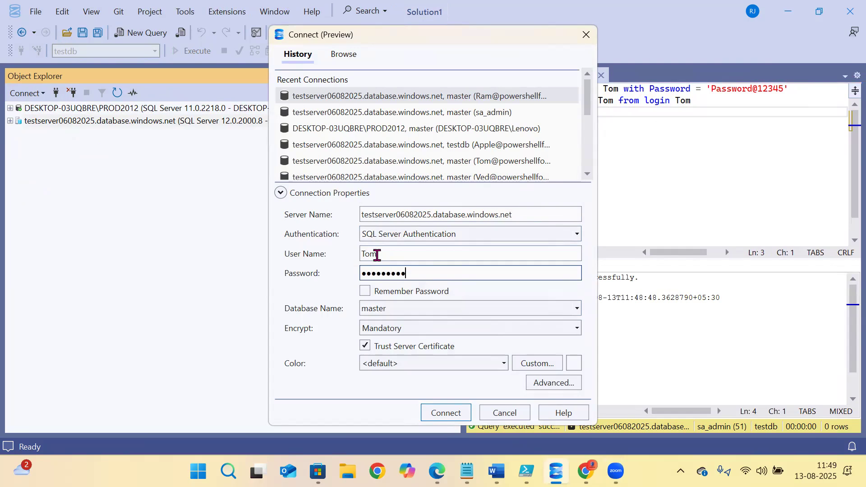
left_click(434, 412)
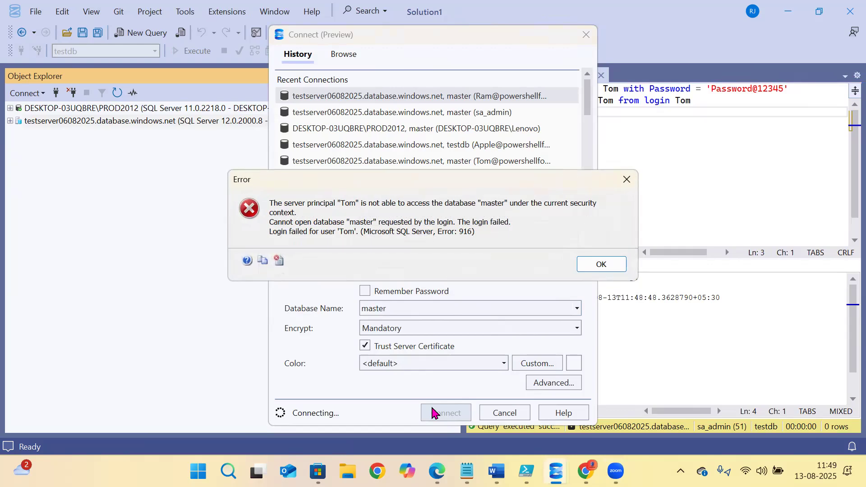
- Dismiss error 916, set Database Name to testdb, and connect again
left_click(602, 265)
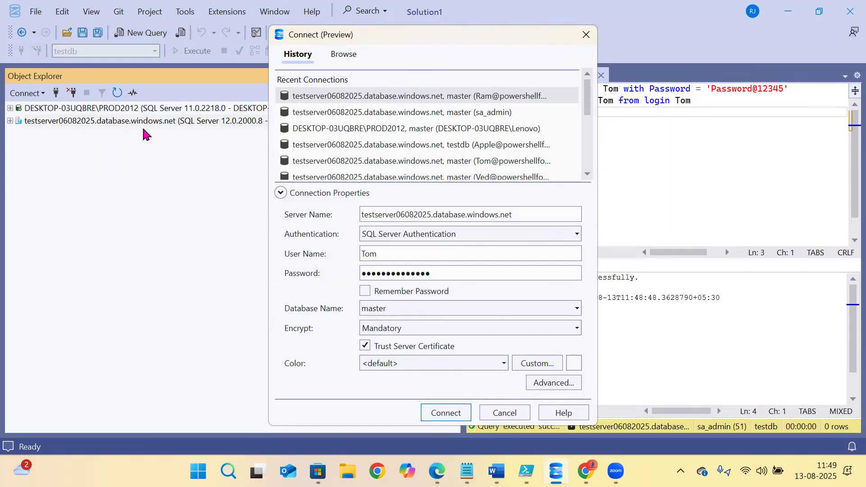
double_click(373, 308)
left_click(388, 308)
left_click_drag(387, 309, 299, 310)
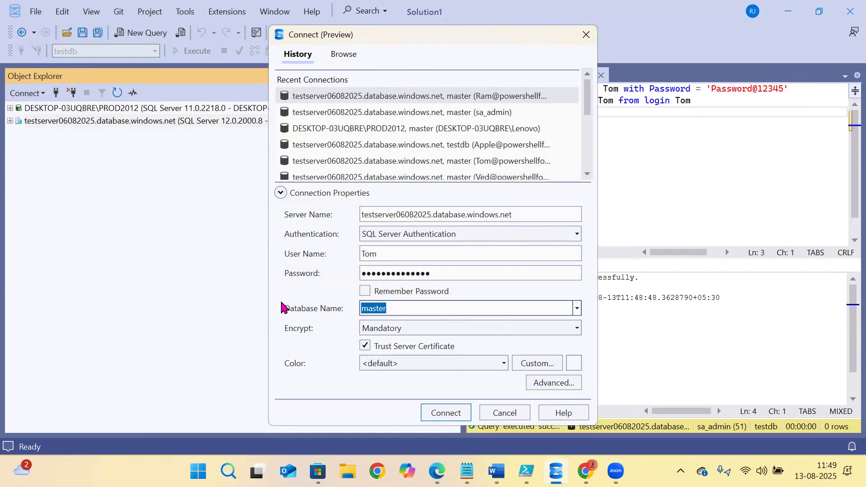
type("t")
left_click(424, 413)
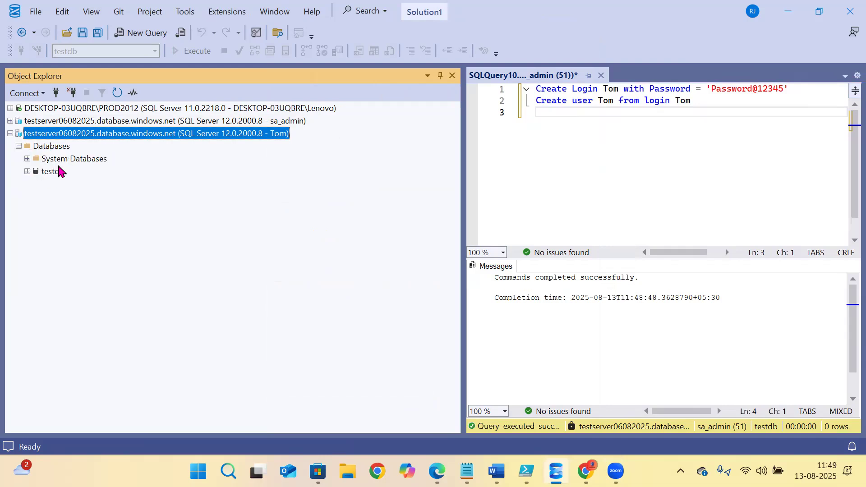
- Browse testdb under Tom's connection and the admin server's Security folder in Object Explorer
left_click(37, 172)
left_click(28, 171)
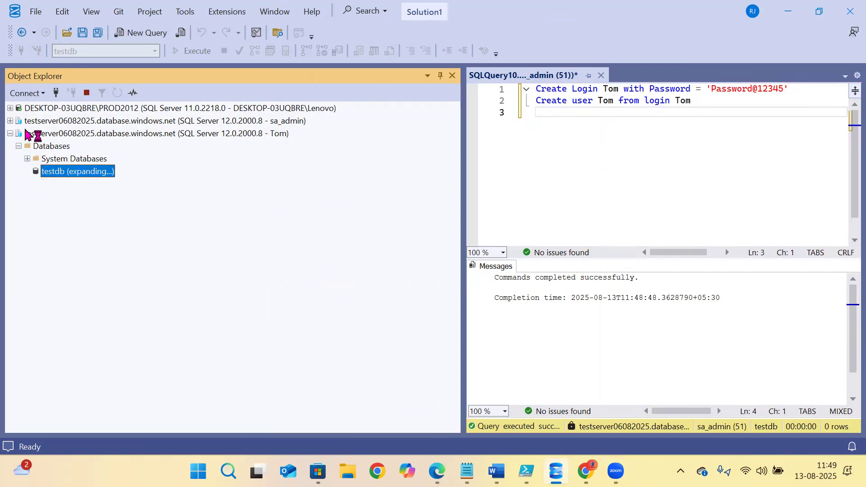
left_click(10, 121)
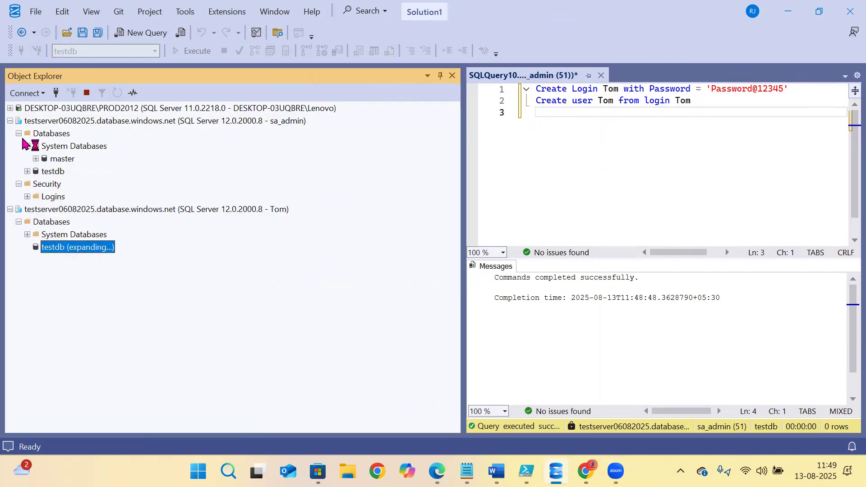
left_click(37, 186)
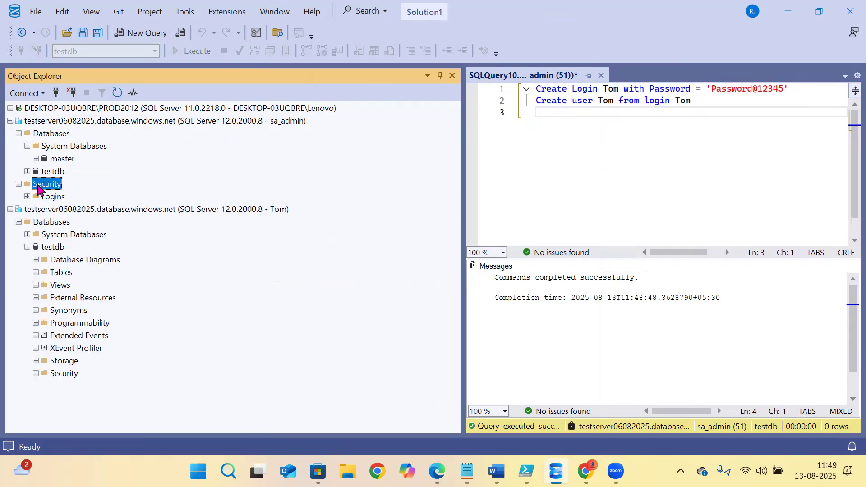
left_click(10, 121)
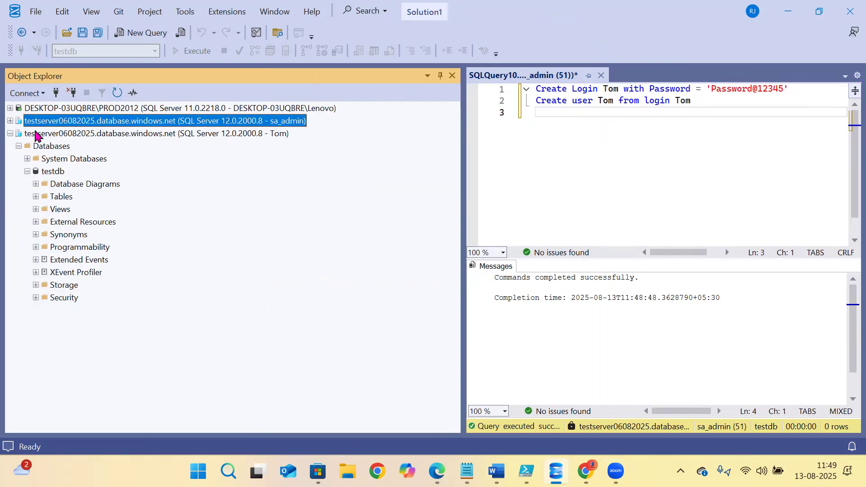
left_click(33, 171)
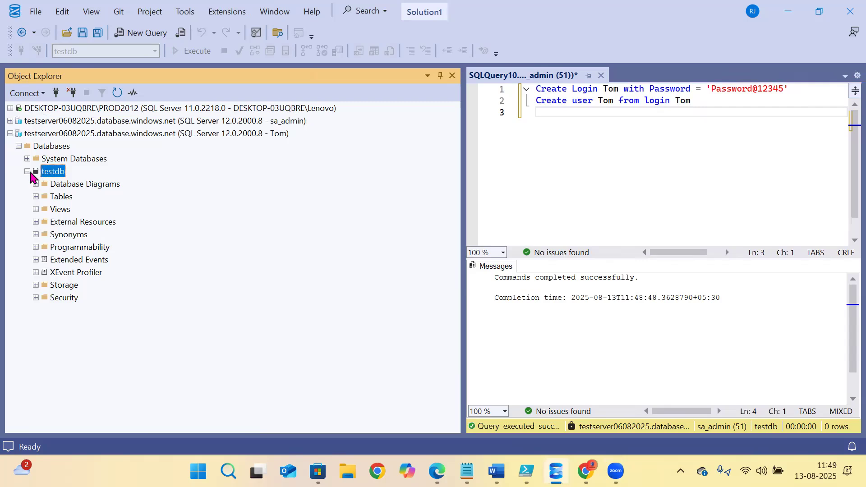
left_click(27, 172)
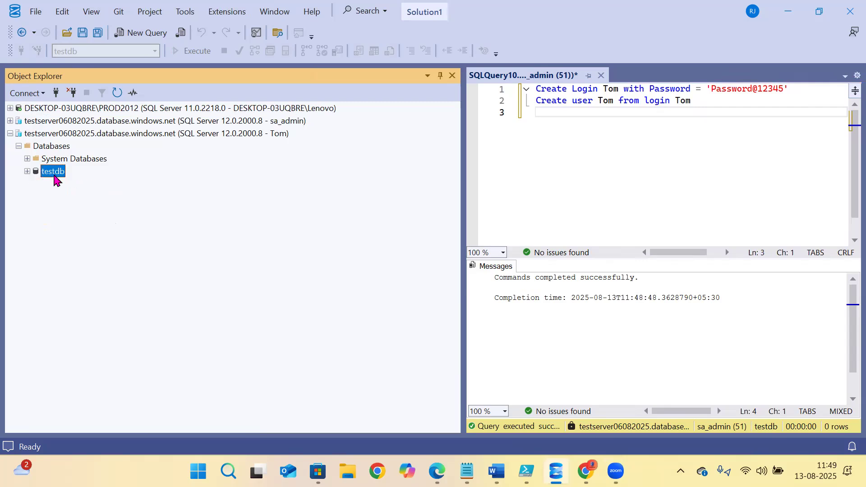
- As Tom, run create table t1 (id int) in a new query, which is permission-denied
left_click(143, 36)
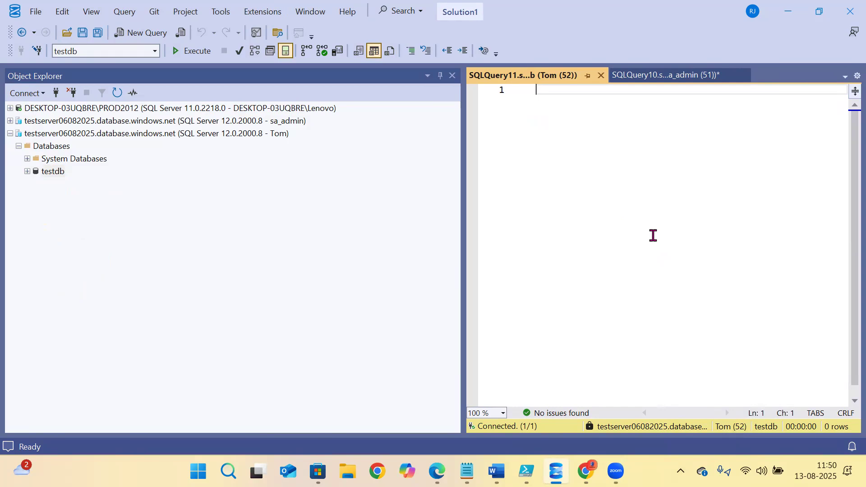
type("create table t1 ()")
key("Left")
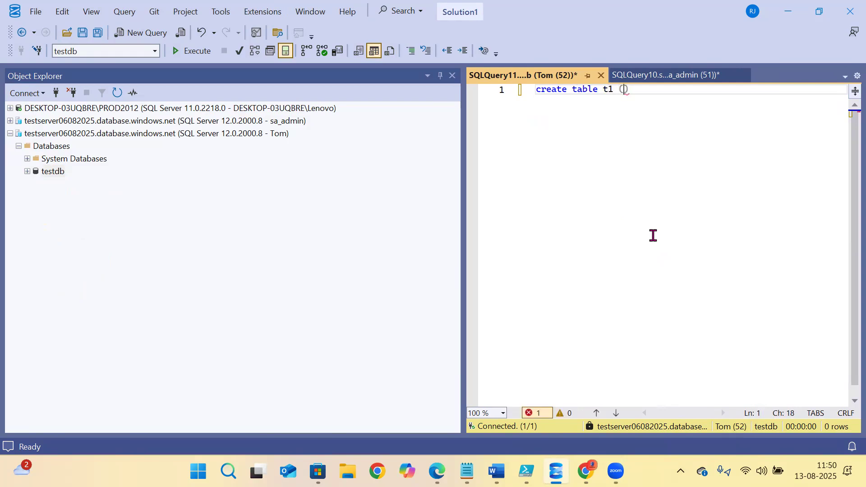
type("id int")
key("ctrl+a")
key("ctrl+c")
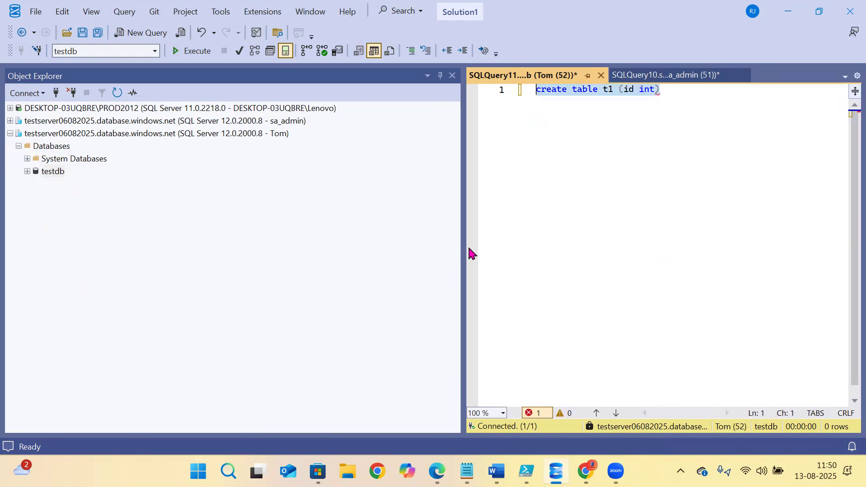
key("F5")
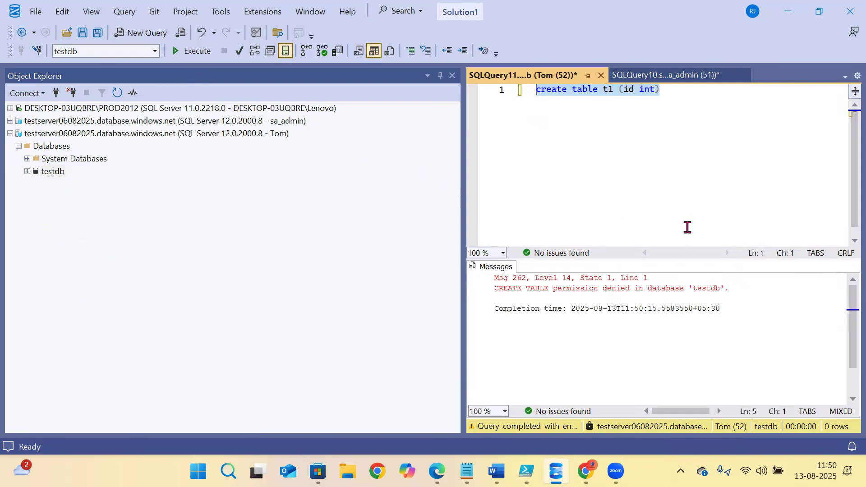
left_click(665, 77)
key("Return")
key("Return")
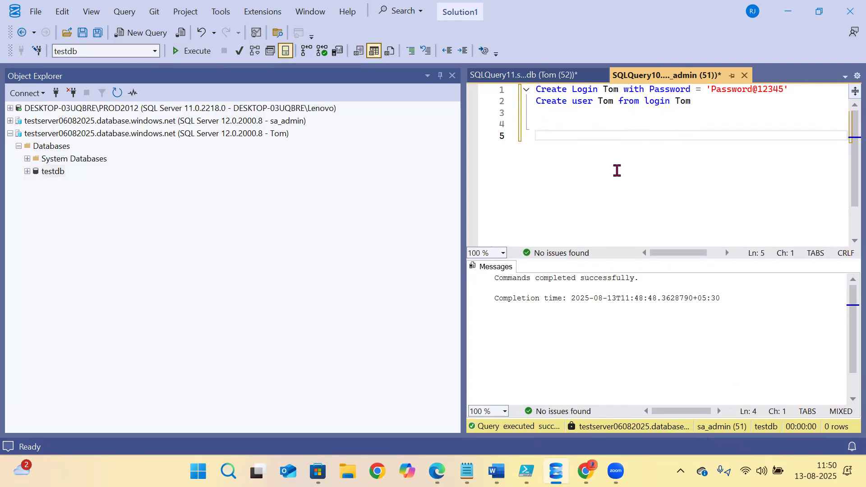
- Copy the create table t1 statement into the admin script and run it
left_click(534, 76)
left_click(675, 104)
left_click_drag(675, 104, 604, 91)
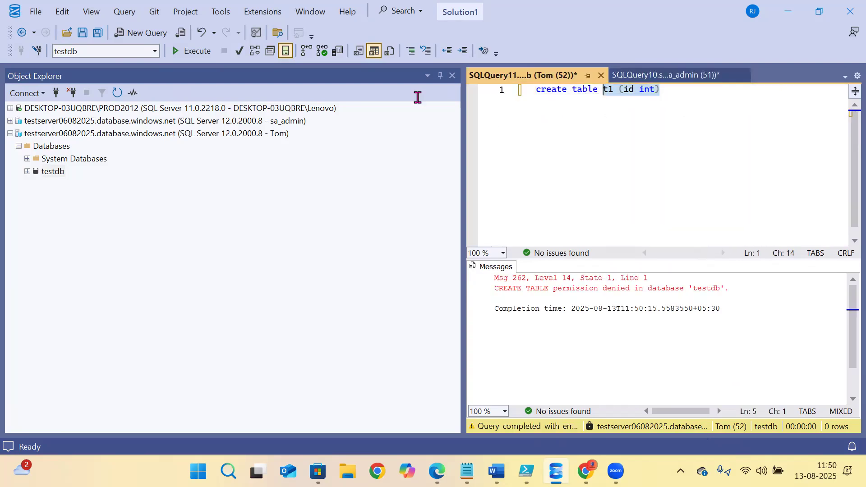
left_click(644, 75)
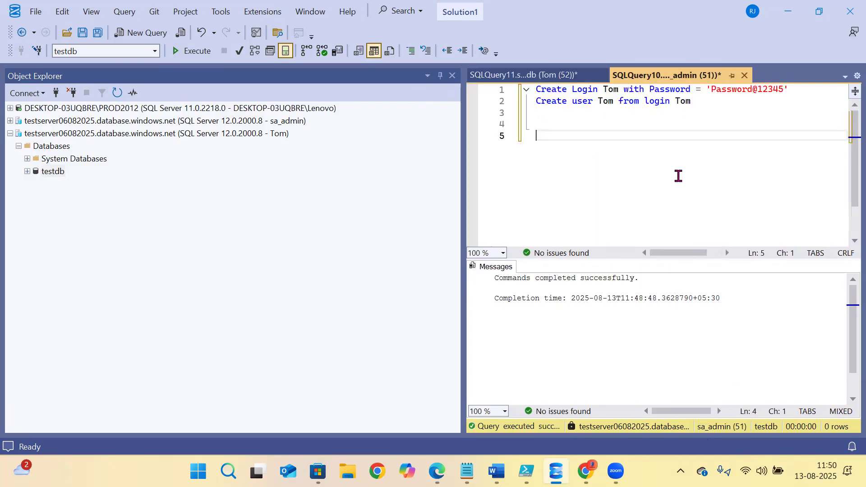
key("ctrl+v")
left_click_drag(724, 148, 387, 134)
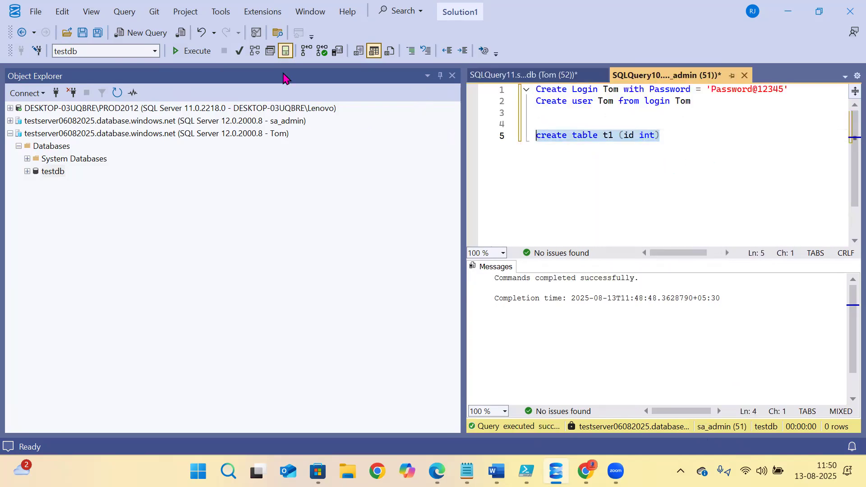
left_click(192, 51)
- Run insert into t1 values (1) as admin
left_click(736, 148)
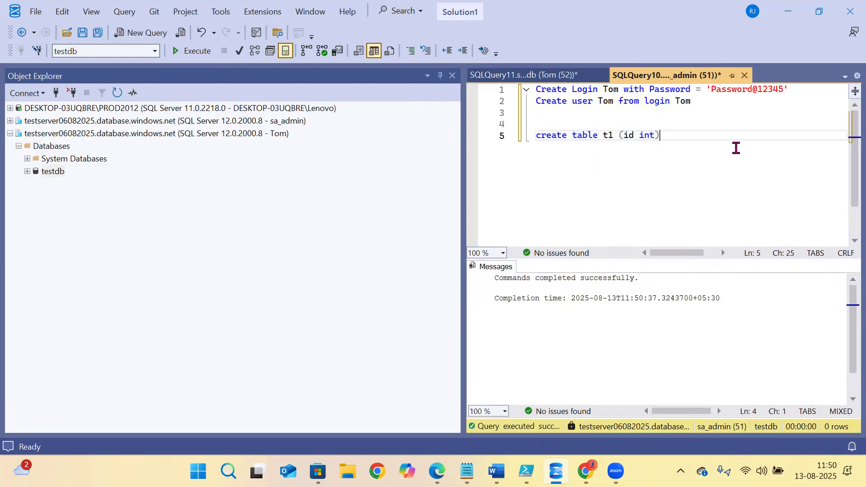
key("Return")
key("Return")
type("inser")
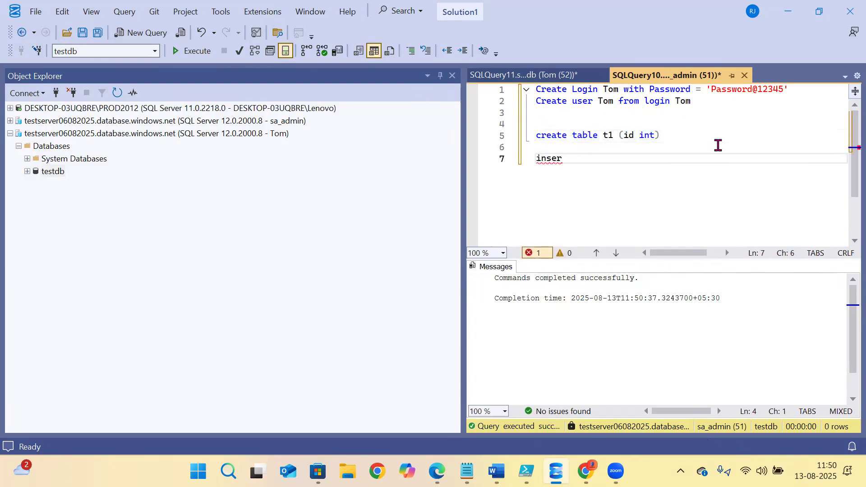
type("t into t1 values")
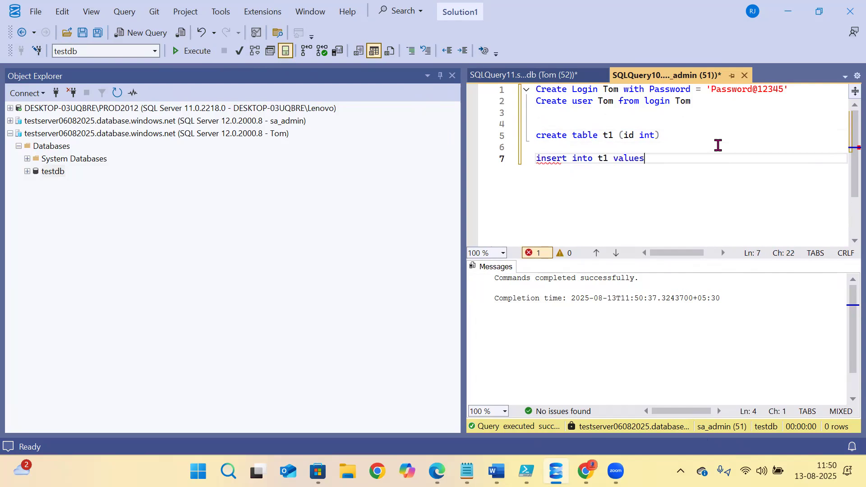
type(" ()")
key("Left")
type("1")
key("Right")
key("shift+Home")
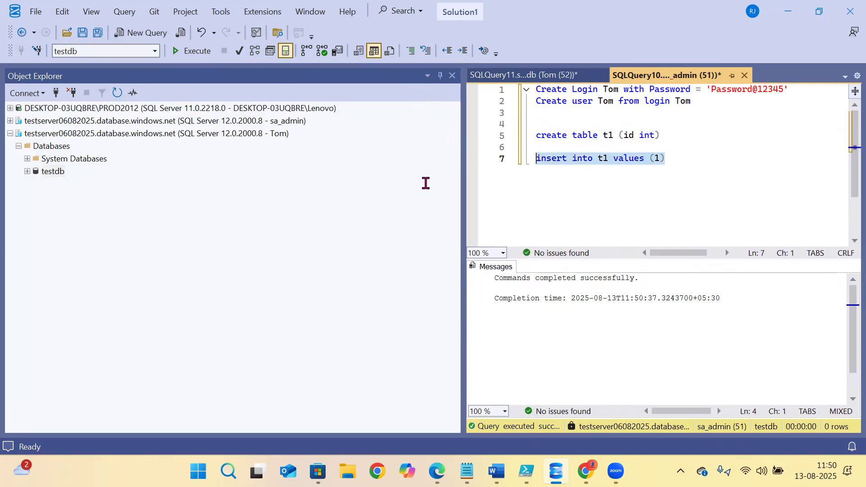
left_click(193, 50)
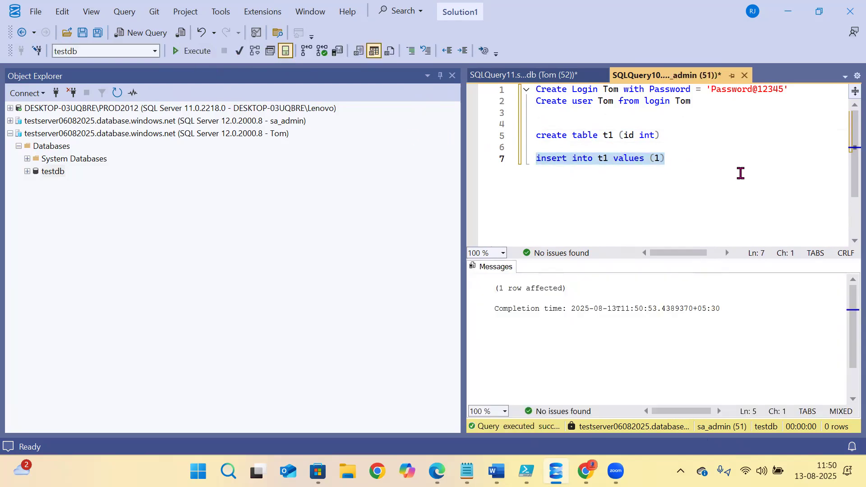
- Run select * from t1 as admin, returning one row with id 1
left_click(721, 174)
key("Return")
key("Return")
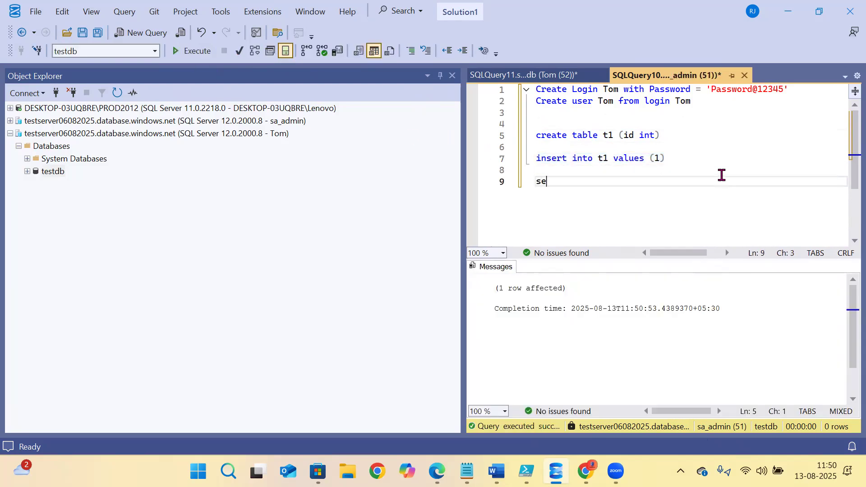
type("select * from t")
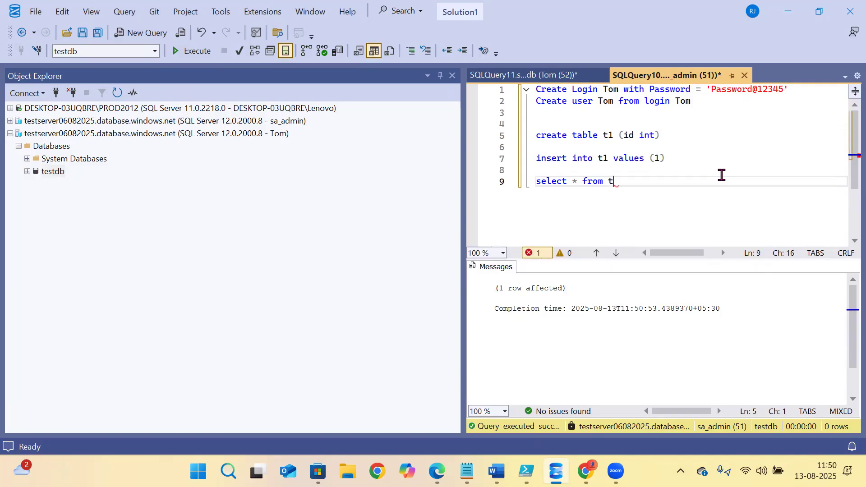
type("1")
left_click_drag(630, 180, 415, 173)
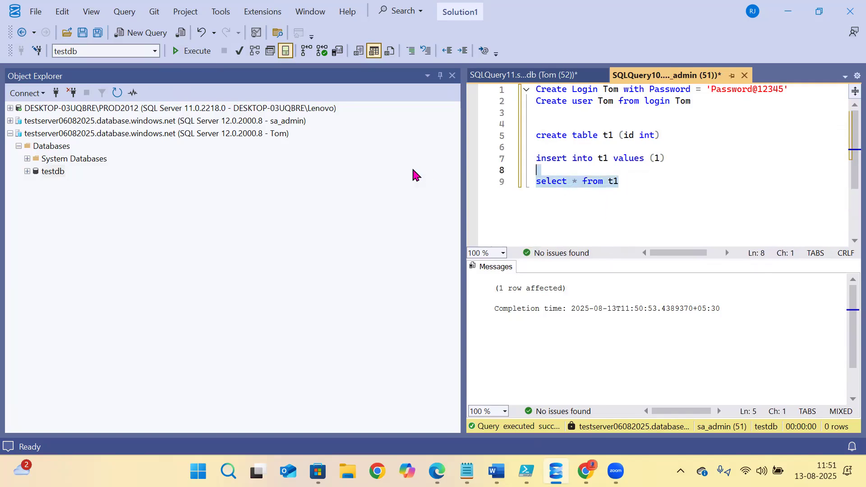
left_click(201, 53)
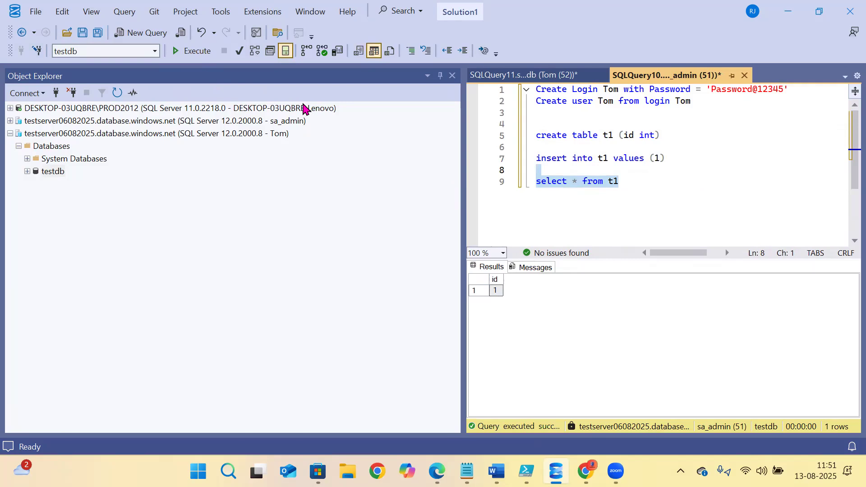
left_click_drag(609, 209, 503, 141)
key("ctrl+c")
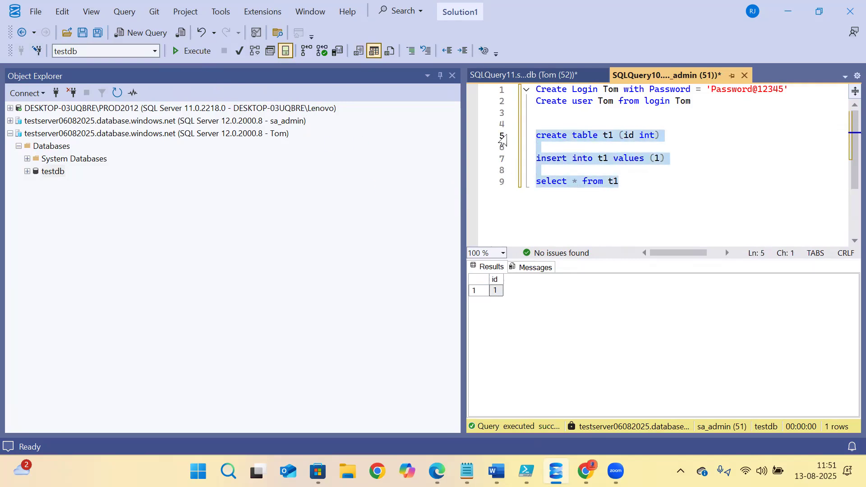
- Paste the insert and select statements into Tom's query and run the insert, which is denied
left_click(512, 75)
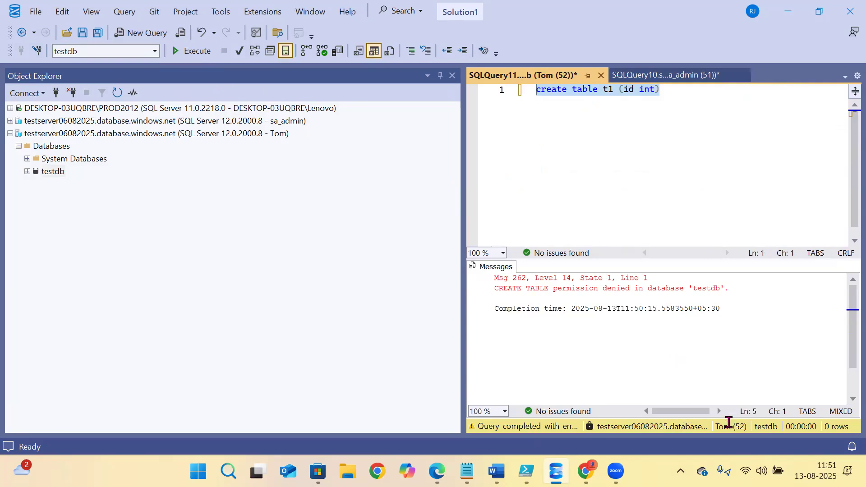
left_click(670, 134)
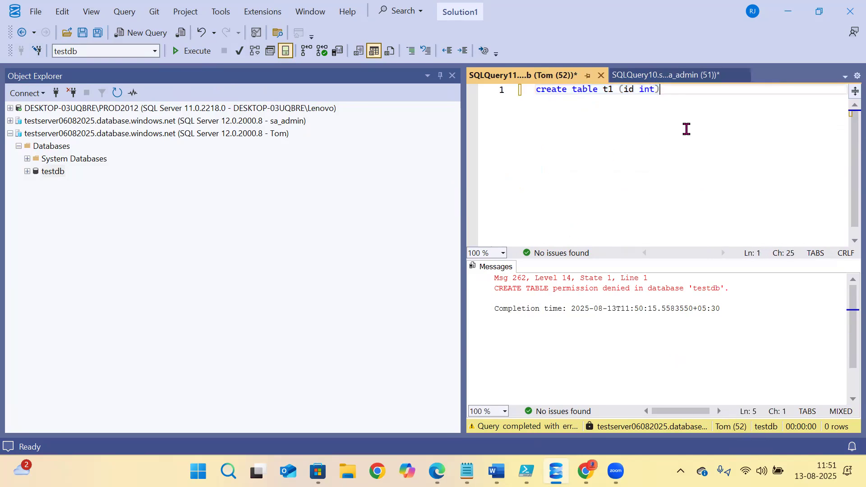
key("Return")
key("Return")
key("ctrl+v")
left_click_drag(672, 134, 474, 141)
left_click(194, 51)
- Run select * from t1 as Tom, also denied, then bring up the Word notes
left_click_drag(654, 182, 460, 179)
left_click(192, 53)
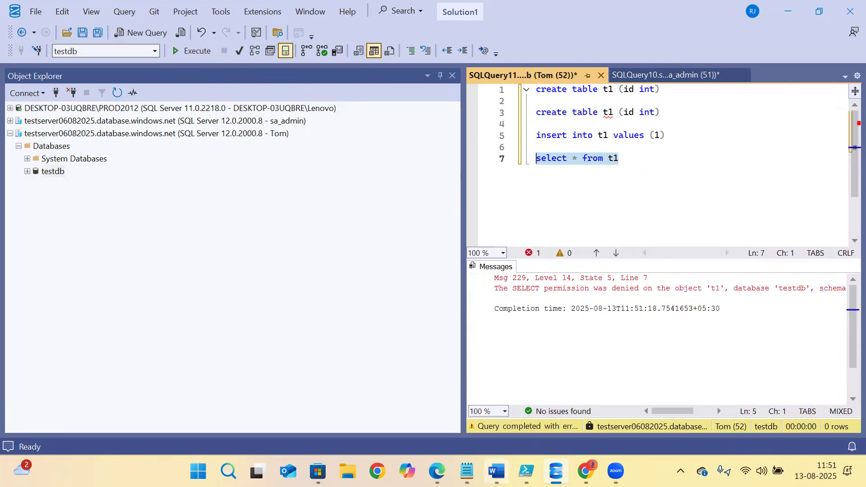
left_click(496, 472)
left_click(287, 275)
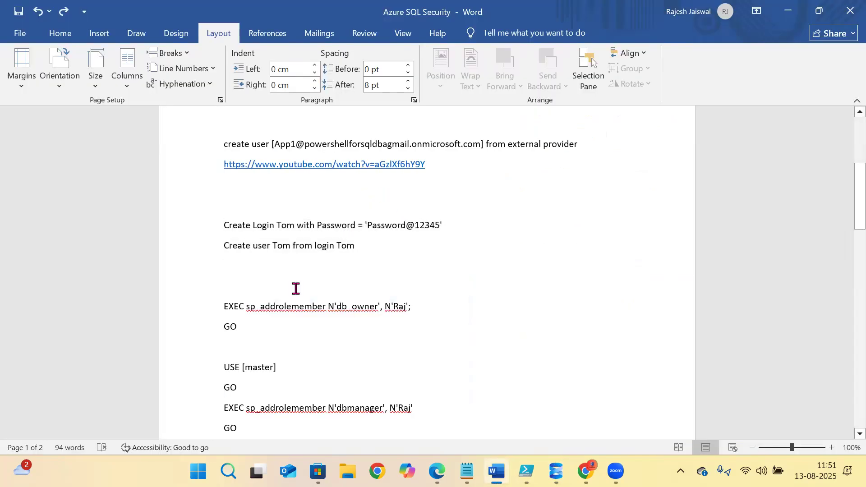
- Scroll through the Azure SQL Security notes on logins, users and role grants, then return to SSMS
scroll(296, 288, "up", 2)
scroll(296, 288, "down", 5)
scroll(296, 289, "down", 8)
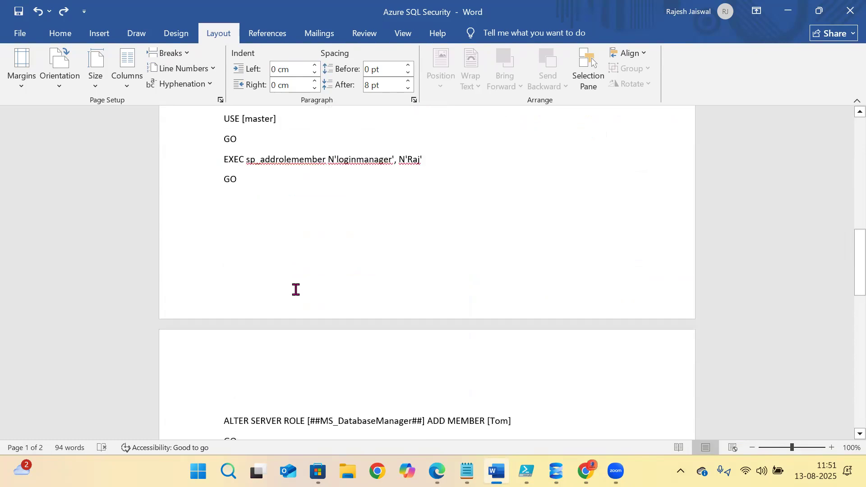
scroll(296, 290, "down", 2)
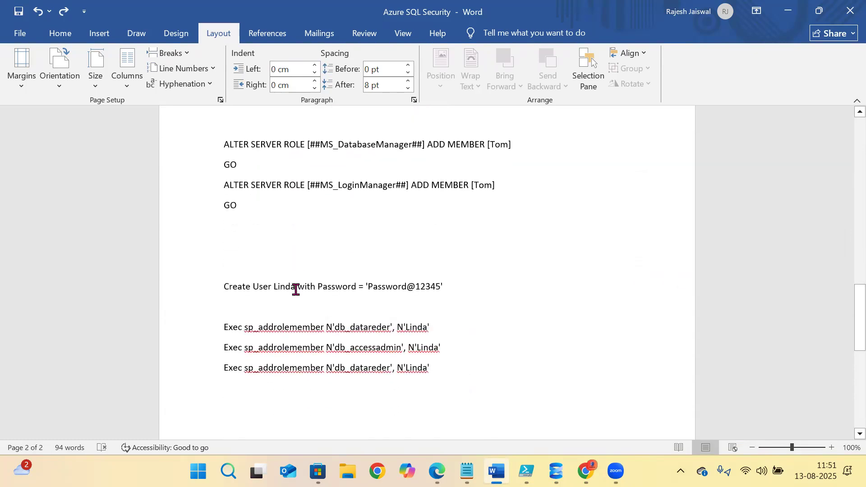
scroll(296, 290, "down", 10)
scroll(296, 290, "up", 8)
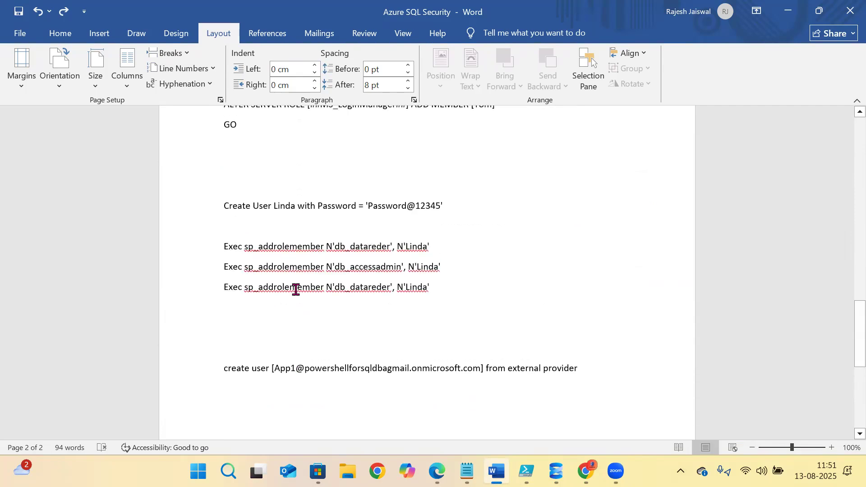
scroll(296, 290, "up", 10)
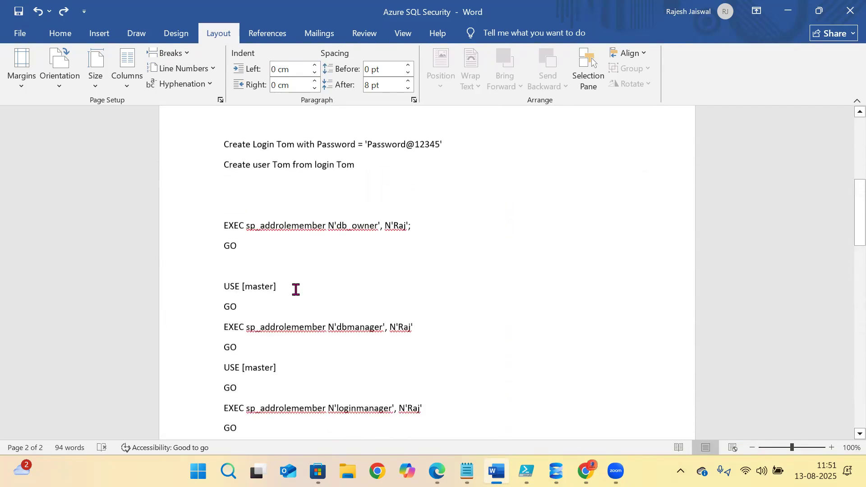
scroll(295, 289, "up", 3)
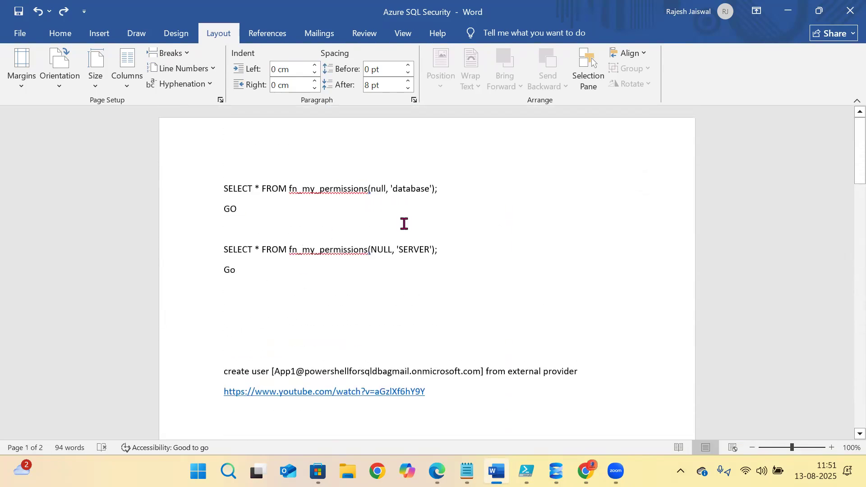
key("alt+Tab")
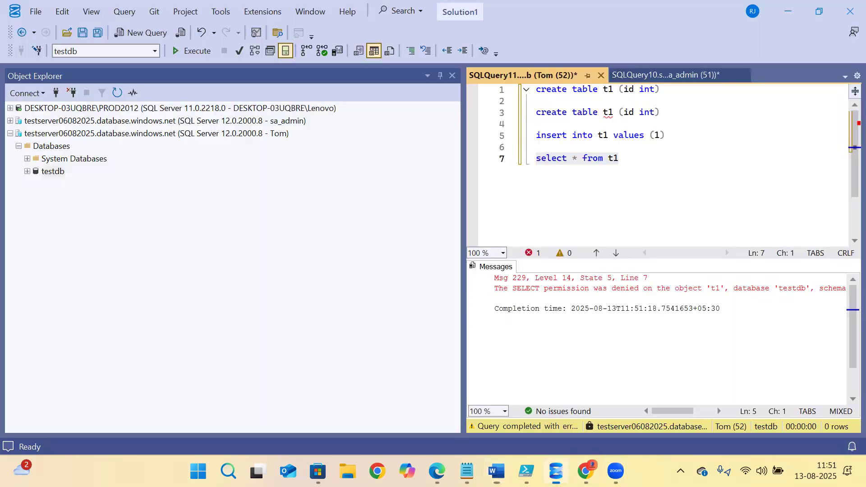
- Expand the admin server's testdb > Security > Users folder and refresh it
left_click(10, 135)
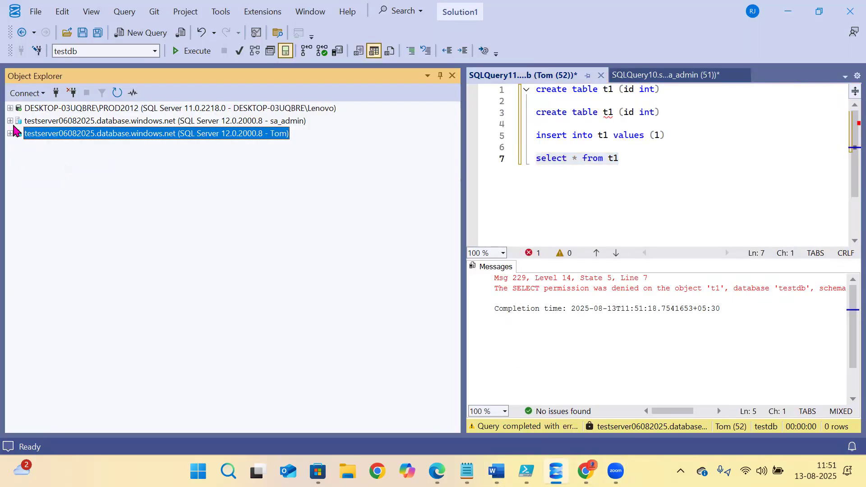
left_click(10, 121)
left_click(55, 171)
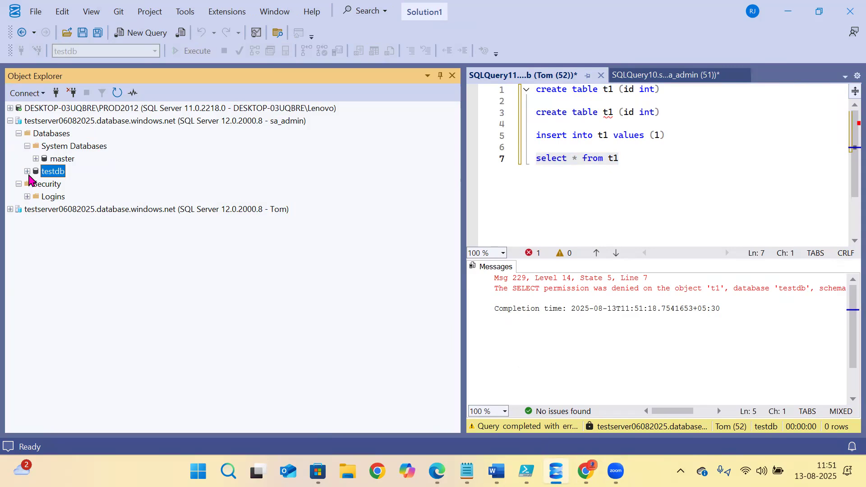
left_click(28, 172)
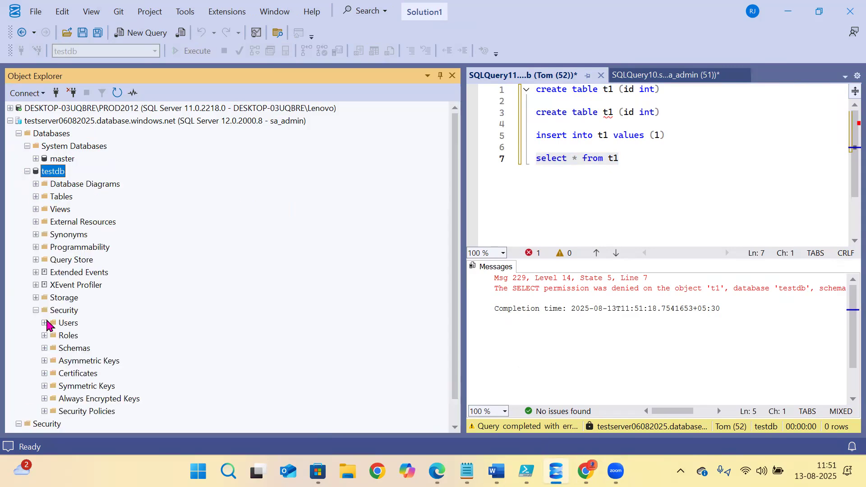
left_click(36, 310)
left_click(53, 198)
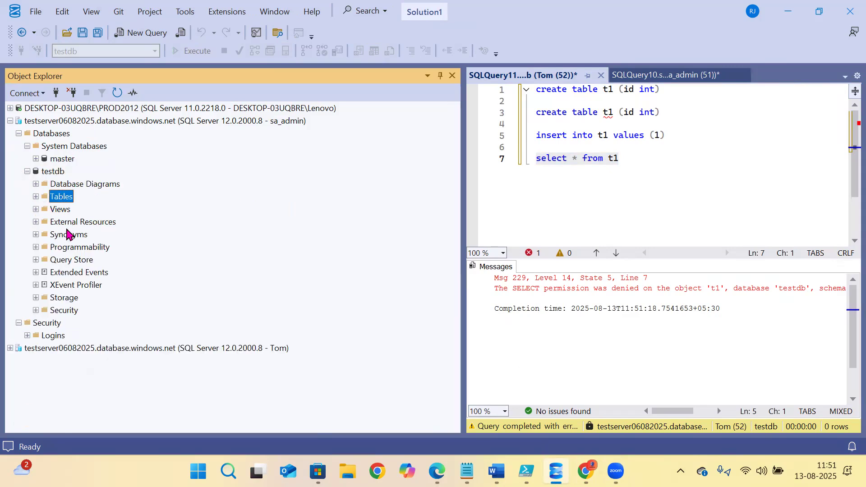
left_click(36, 311)
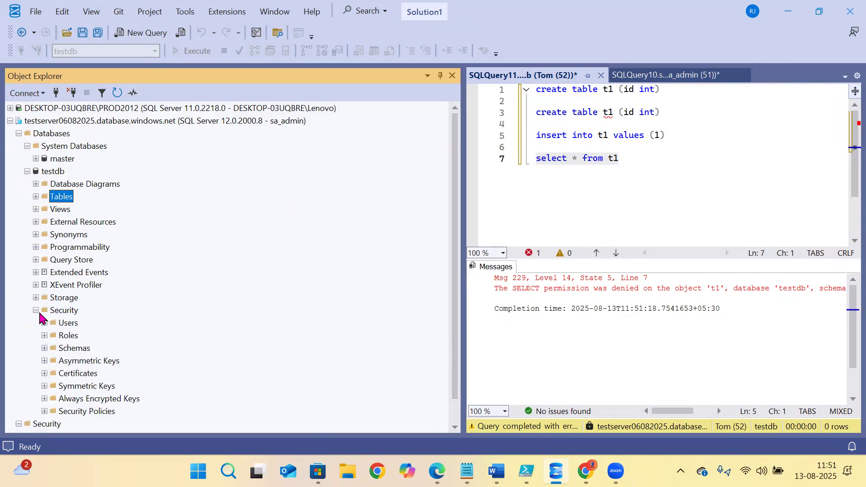
left_click(45, 323)
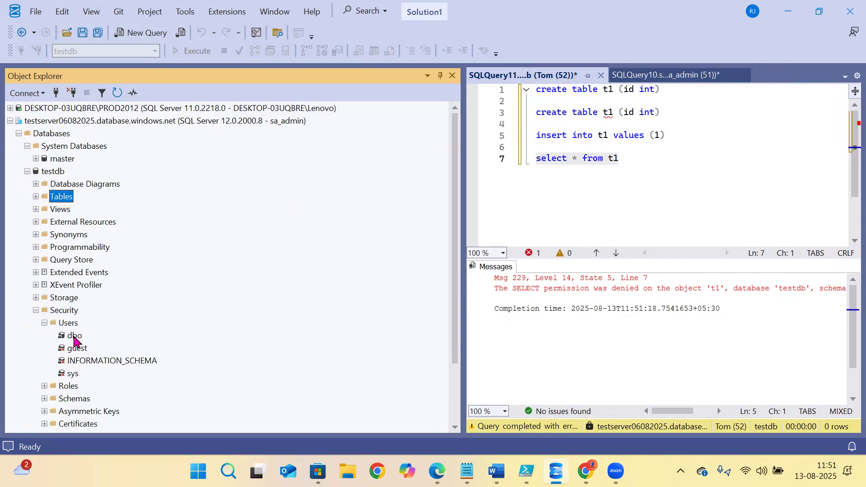
left_click(74, 325)
left_click(117, 95)
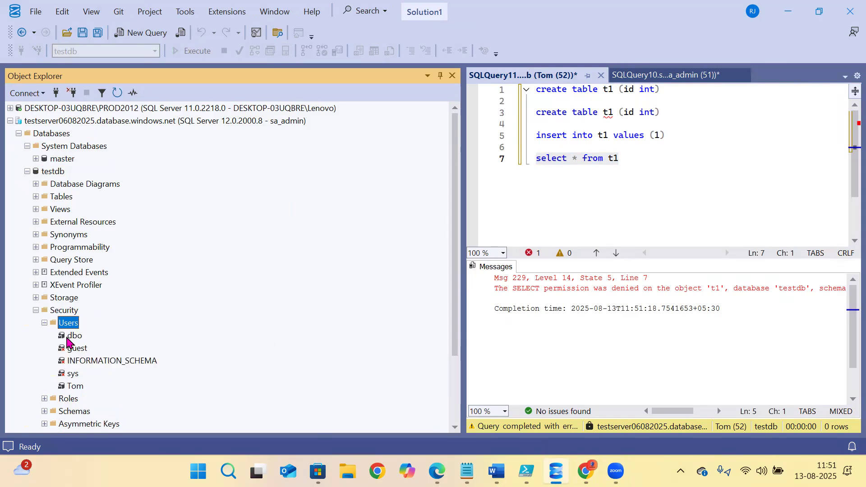
- Select user Tom in testdb's Users and open the Database User - Tom properties
left_click(74, 387)
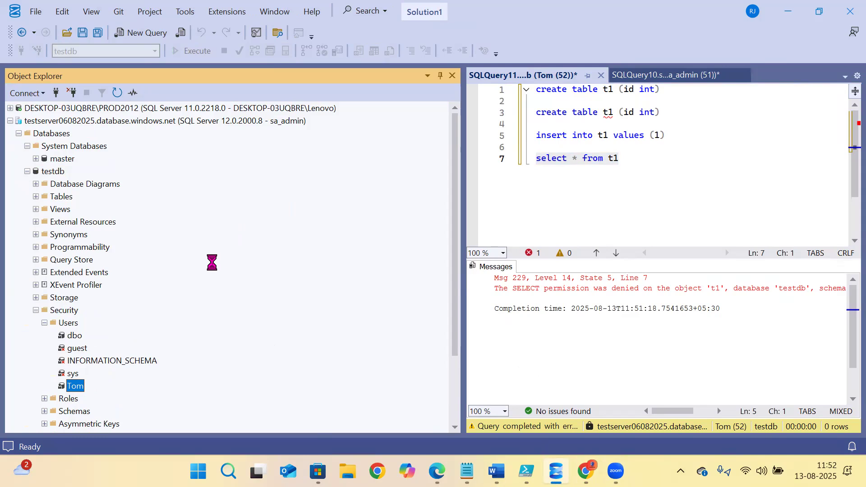
mouse_move(437, 471)
left_click(544, 309)
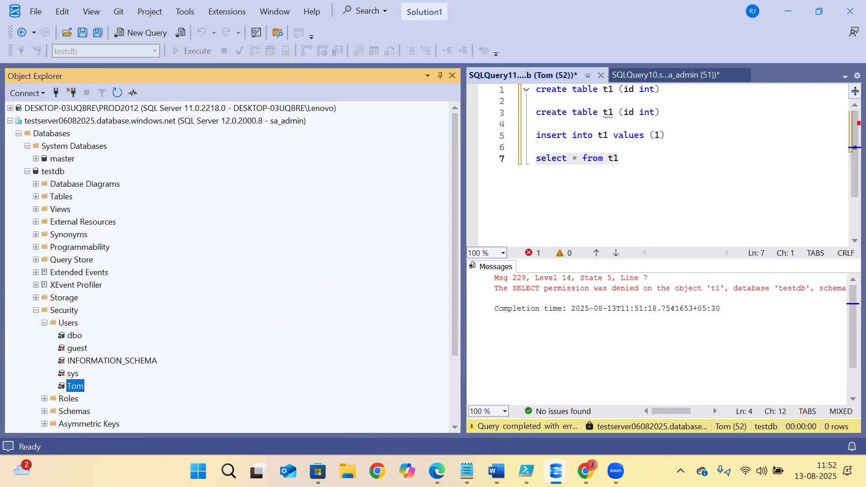
mouse_move(556, 471)
left_click(629, 395)
- Add the [dbo].[t1] table to Tom's securables in his Database User properties
left_click(228, 48)
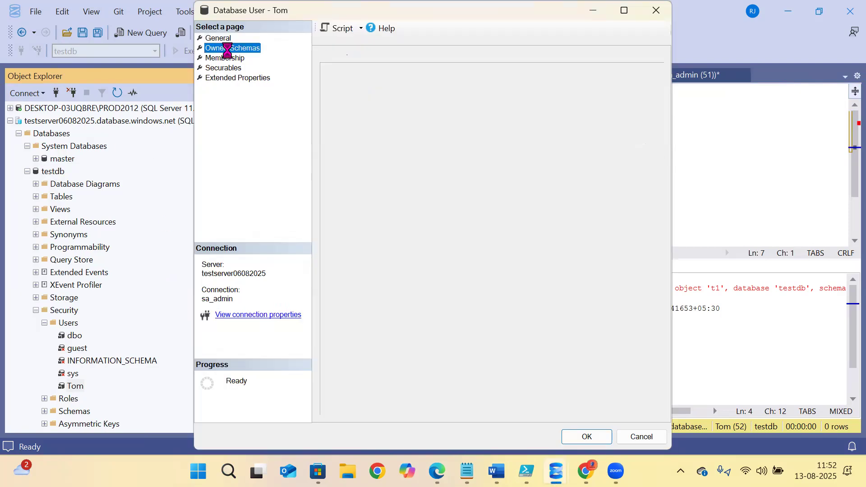
left_click(218, 60)
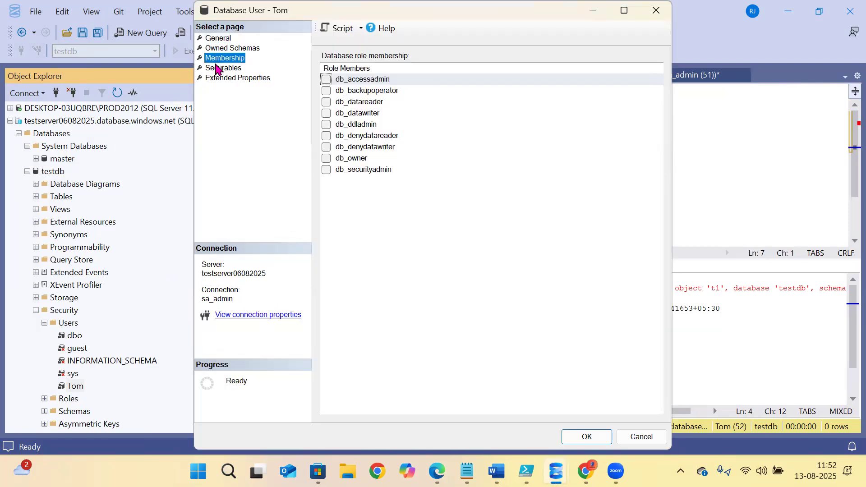
left_click(217, 68)
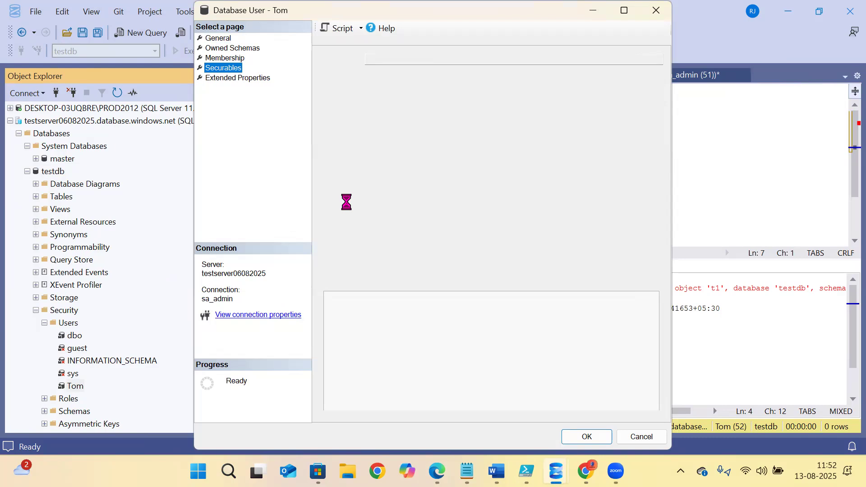
left_click(618, 81)
left_click(397, 291)
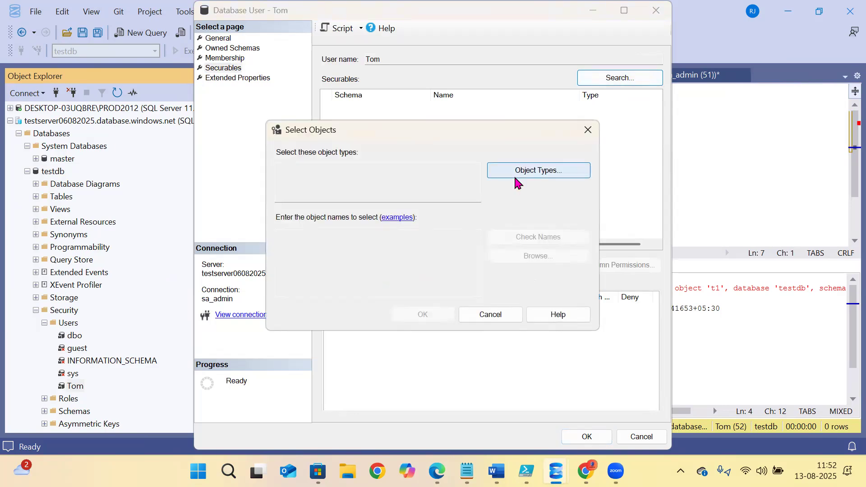
left_click(515, 175)
scroll(322, 246, "down", 2)
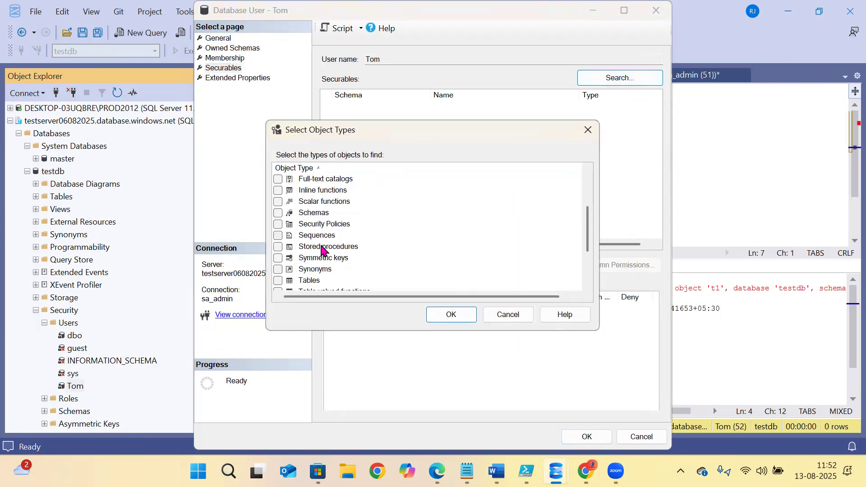
left_click(279, 280)
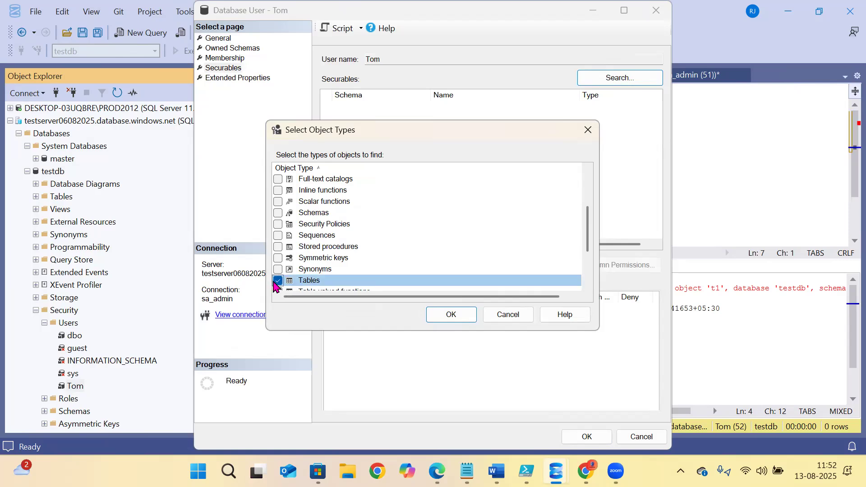
left_click(450, 315)
left_click(505, 260)
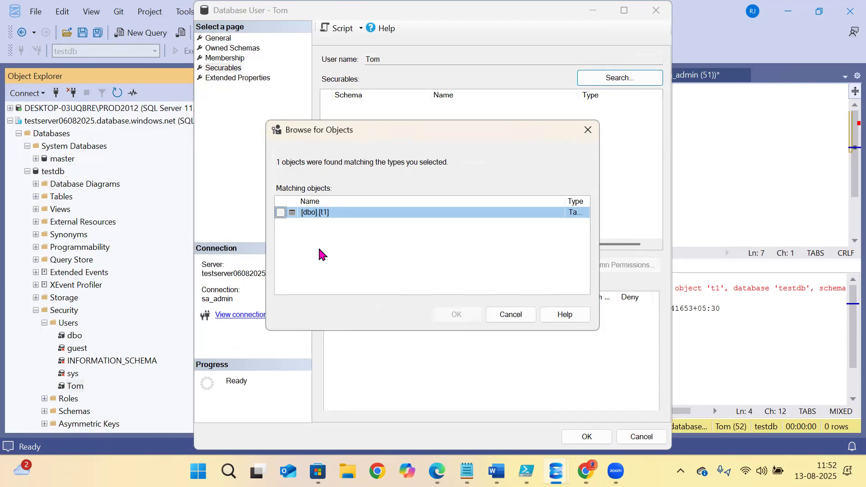
left_click(281, 213)
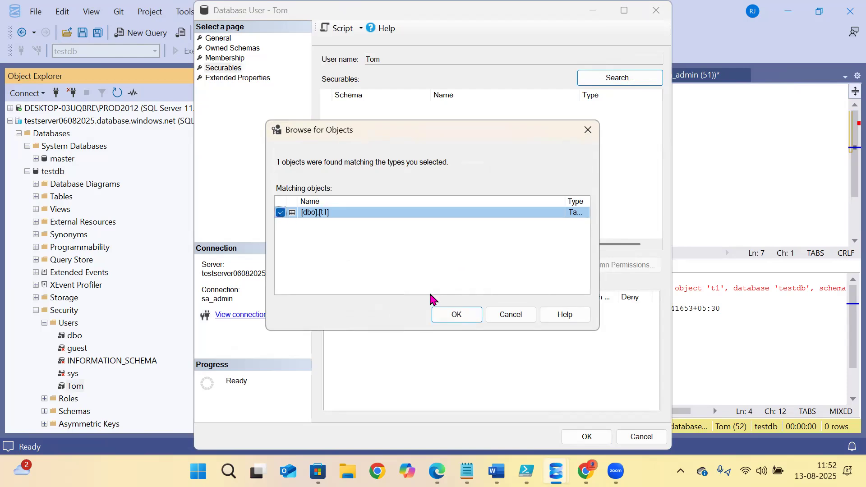
left_click(458, 315)
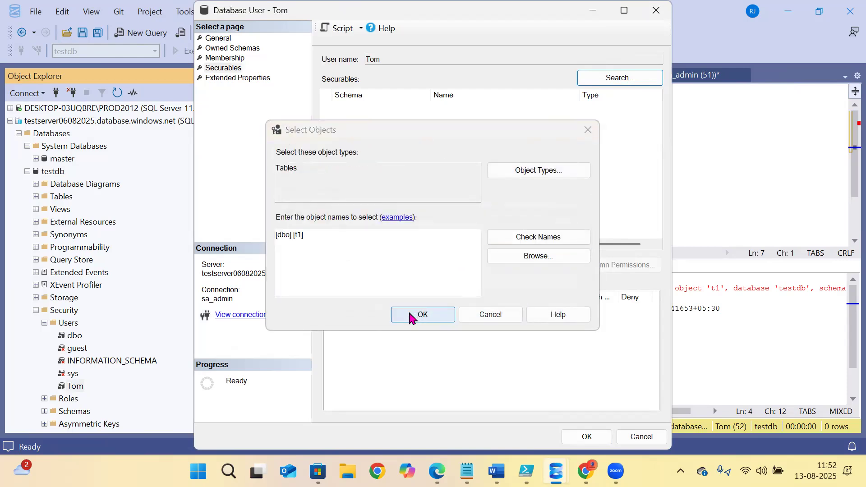
left_click(412, 315)
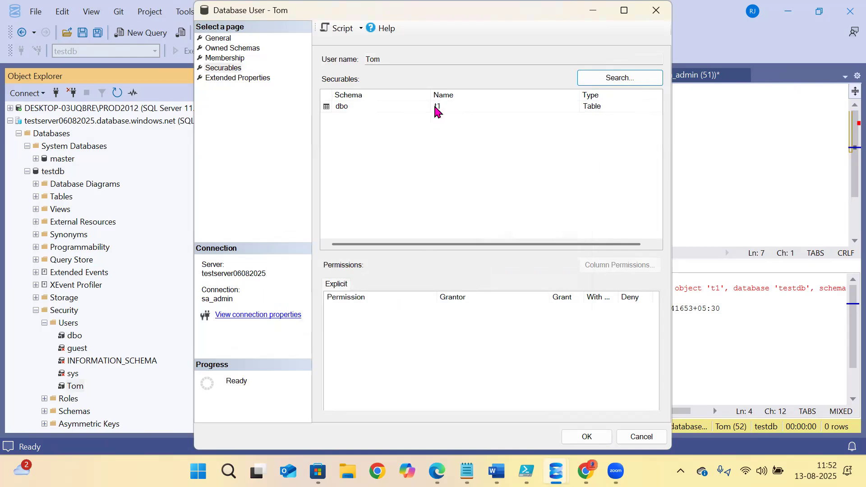
- Tick Grant for the Select permission on t1 and apply it
left_click(374, 107)
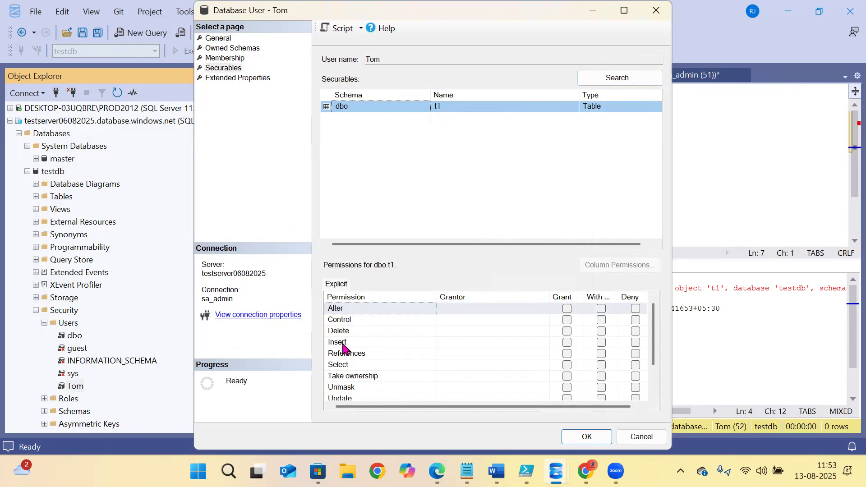
left_click(345, 365)
left_click(567, 365)
left_click(571, 438)
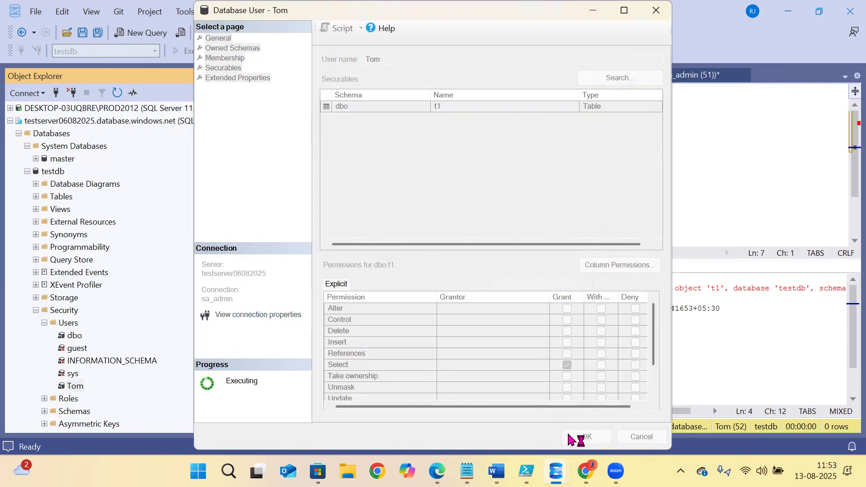
left_click(576, 185)
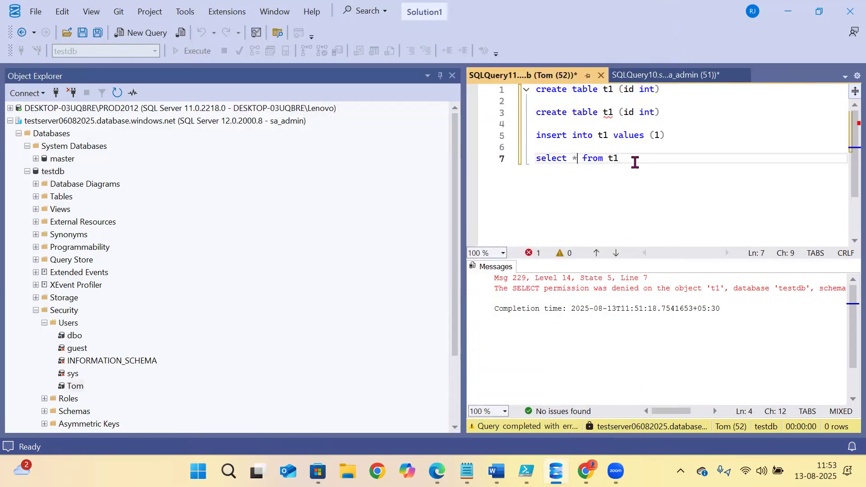
- As Tom, execute the select, INSERT and CREATE TABLE t1 statements, showing INSERT and CREATE TABLE denied
left_click_drag(635, 162, 477, 163)
left_click(202, 54)
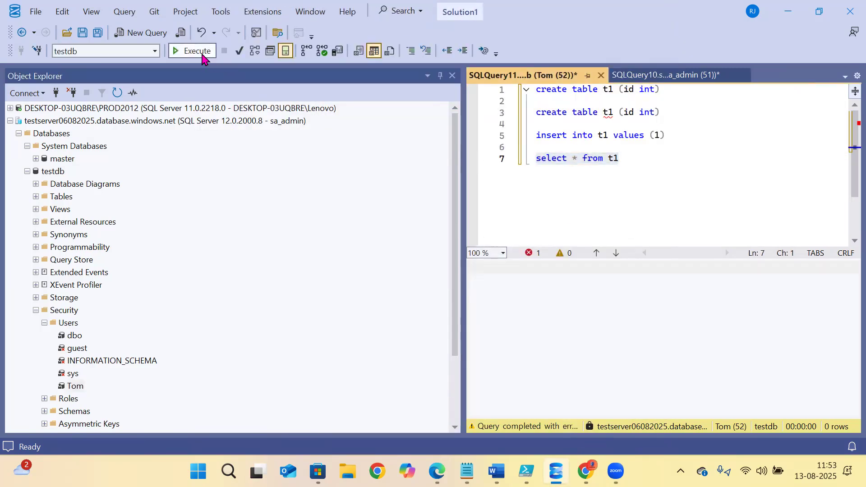
left_click(528, 304)
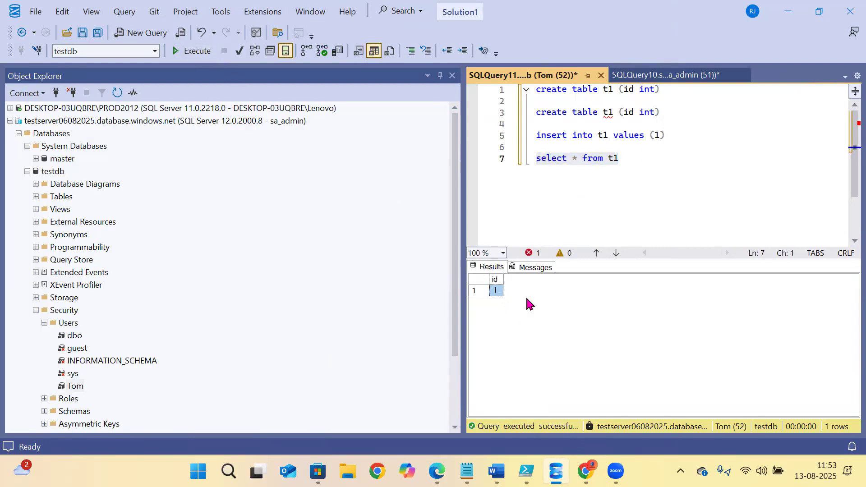
left_click_drag(679, 136, 492, 138)
left_click(191, 52)
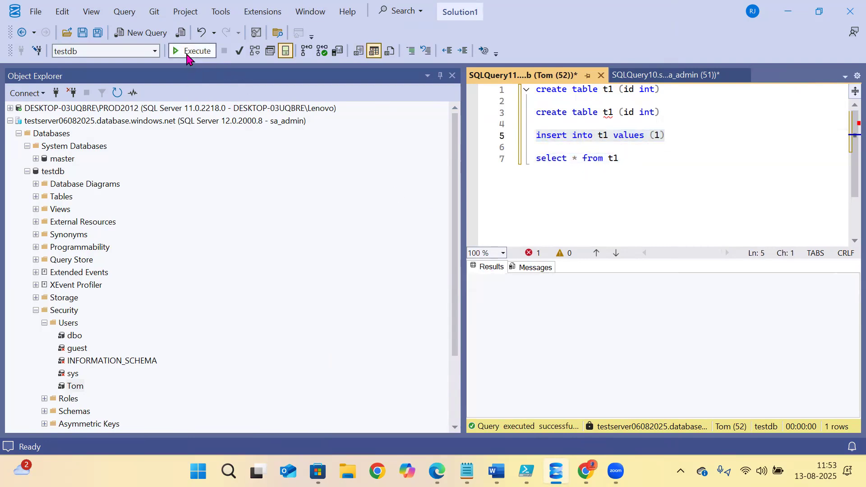
left_click(608, 158)
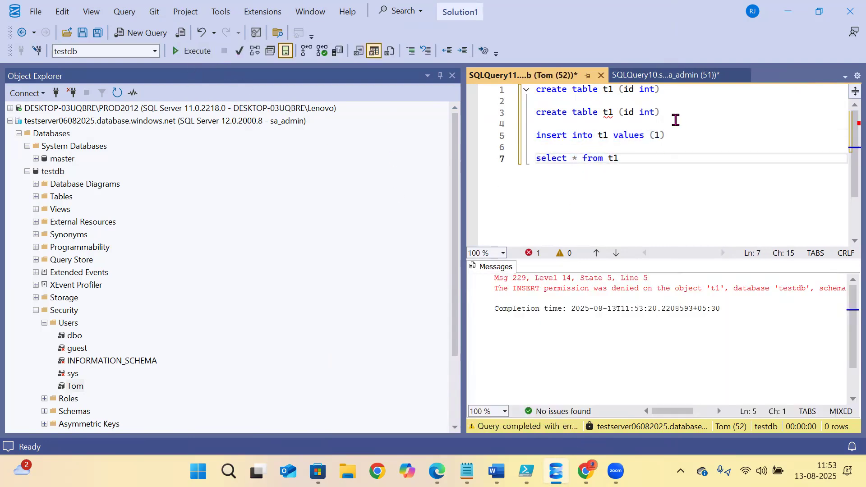
left_click_drag(675, 115, 481, 116)
left_click(190, 52)
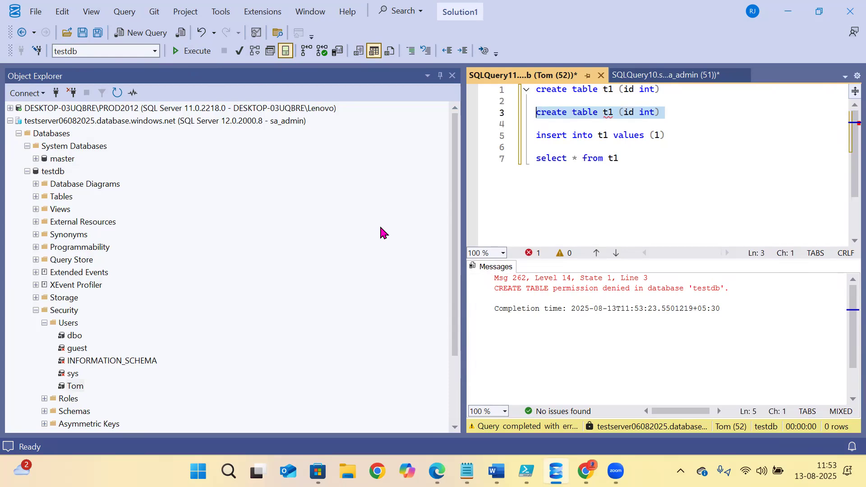
- Switch to the sa_admin query window, then bring up the Word notes on sp_addrolemember
left_click(659, 76)
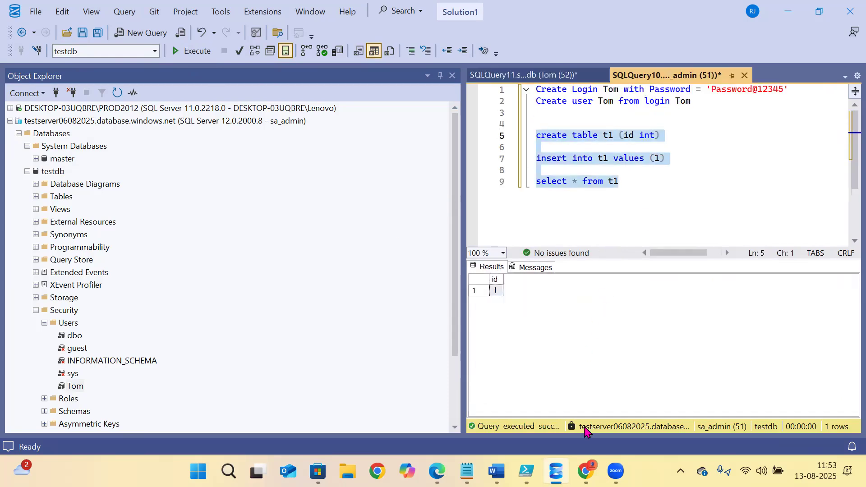
left_click(592, 224)
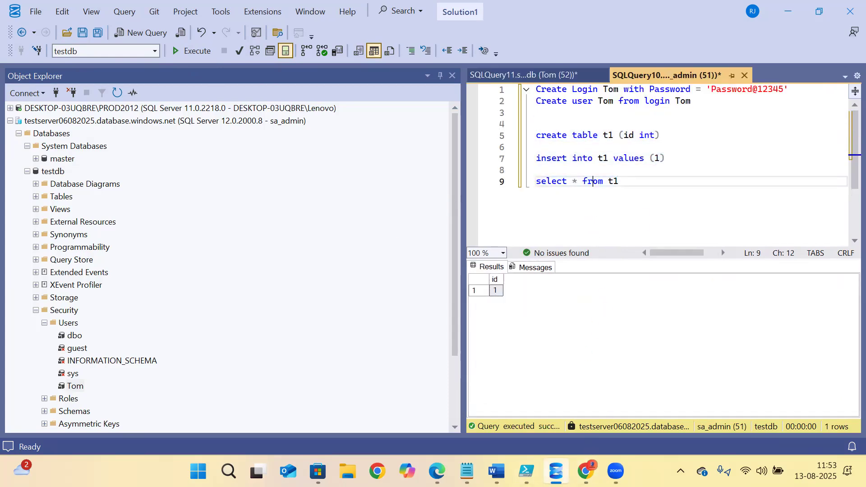
left_click(496, 471)
scroll(264, 261, "down", 3)
scroll(264, 261, "down", 5)
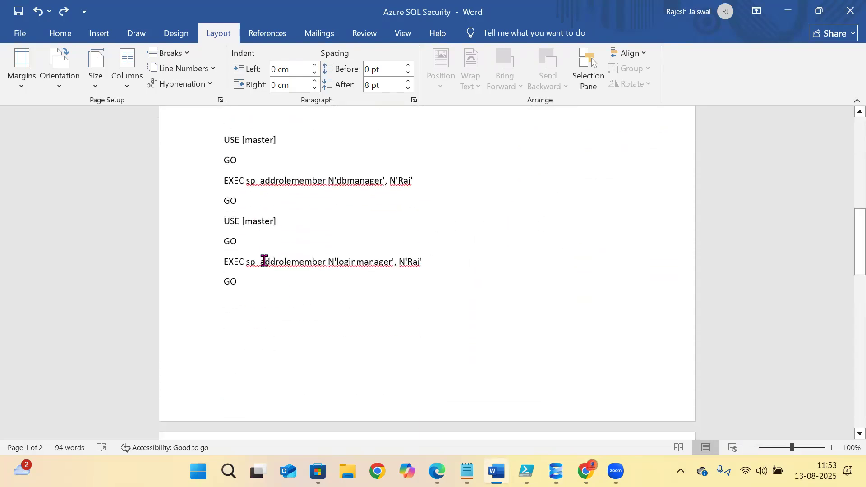
- Select the EXEC sp_addrolemember db_owner line in the Word notes
left_click(297, 178)
left_click(310, 286)
scroll(257, 279, "up", 3)
left_click_drag(421, 230, 199, 228)
key("ctrl+c")
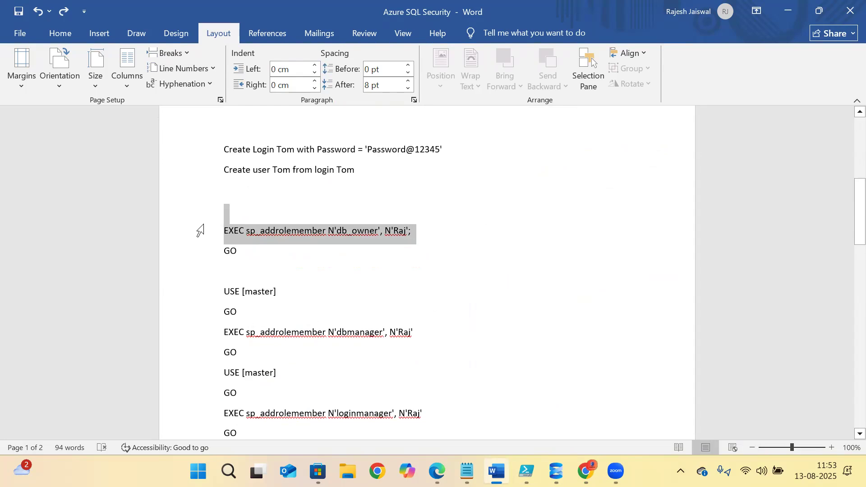
- Return to the admin's testdb script in Management Studio
mouse_move(526, 471)
left_click(525, 429)
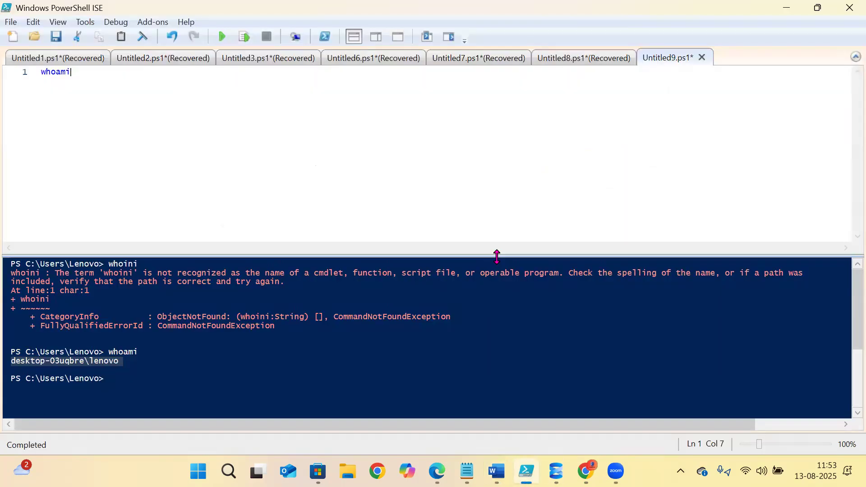
left_click(557, 471)
left_click(612, 213)
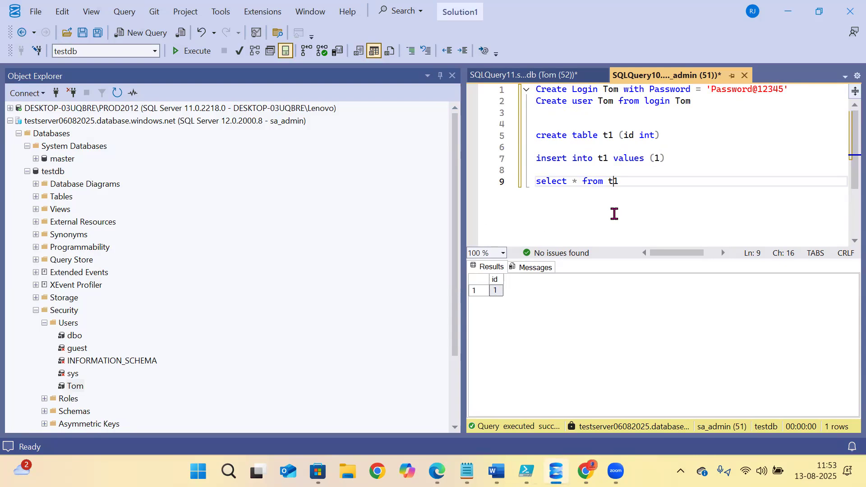
- Paste the db_owner sp_addrolemember command below the select and replace Raj with Tom
left_click(577, 215)
left_click(657, 206)
key("Return")
key("Return")
key("Return")
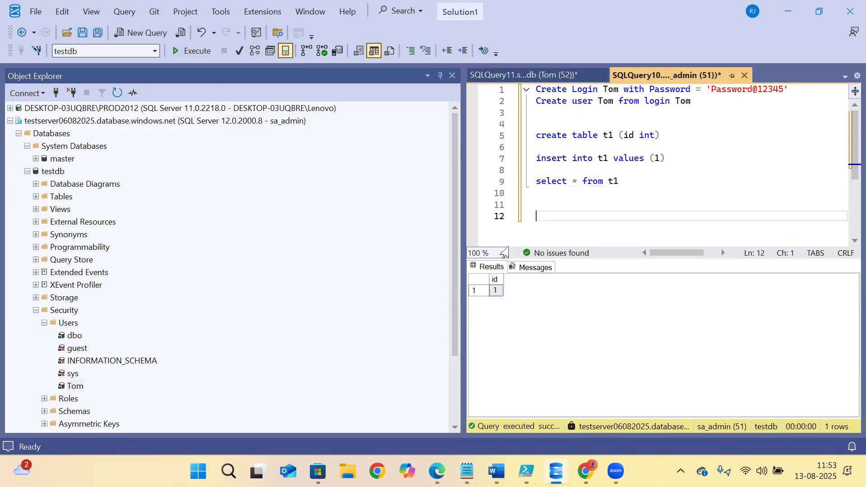
key("Return")
key("ctrl+v")
double_click(735, 228)
type("Tom")
- Execute EXEC sp_addrolemember N'db_owner', N'Tom' as admin
left_click_drag(762, 228, 478, 214)
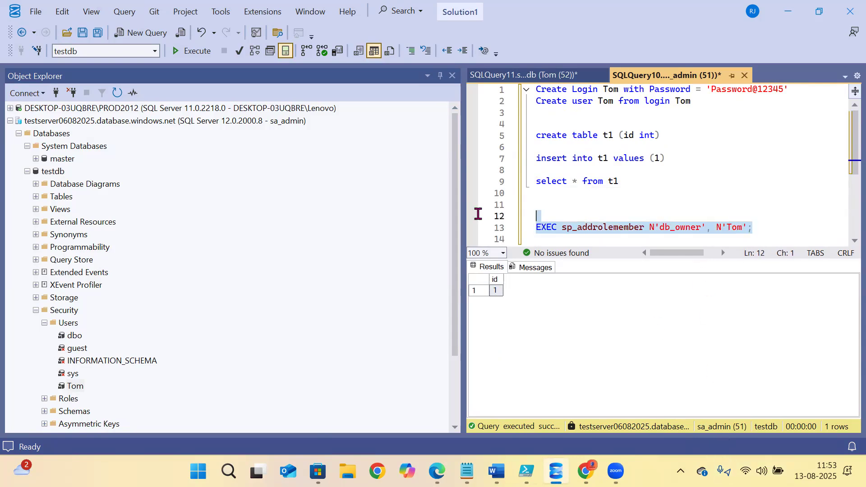
left_click(192, 51)
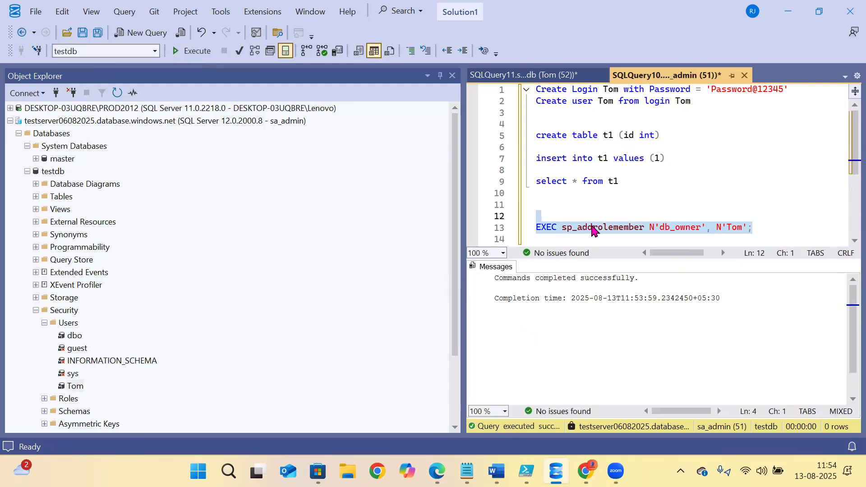
left_click(520, 75)
- As Tom, re-run the select and the INSERT into t1, which now succeeds
left_click(690, 160)
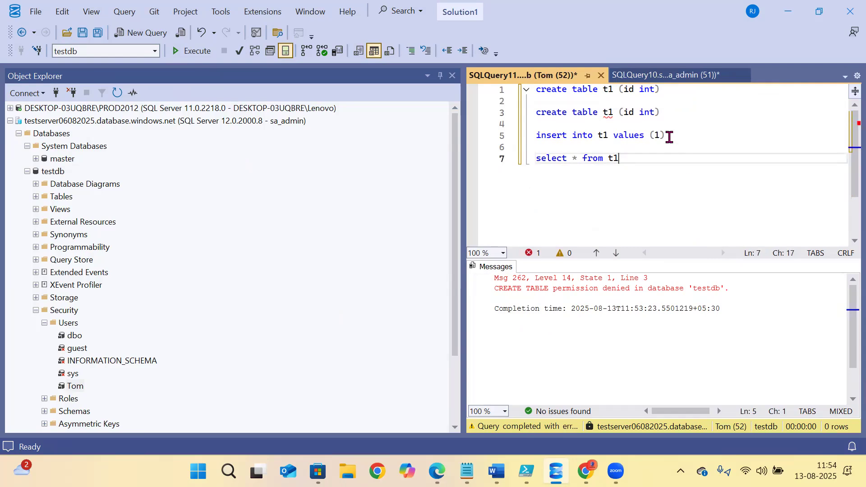
left_click(521, 151, "shift")
left_click(192, 51)
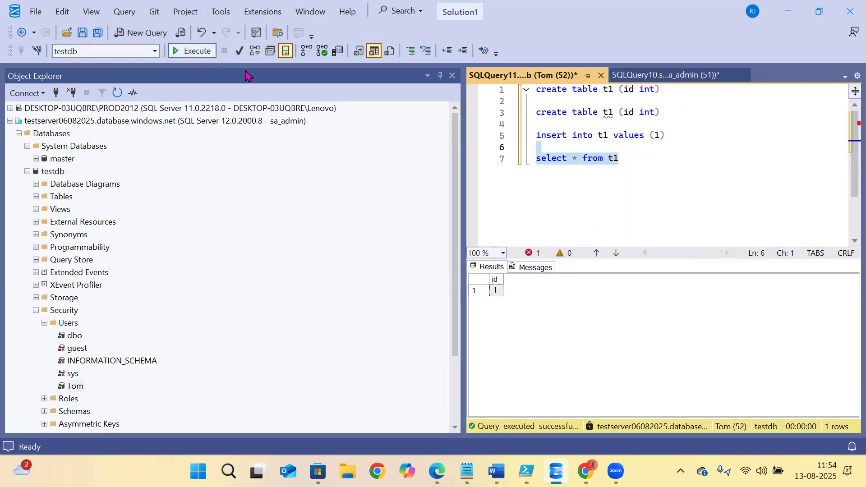
left_click(725, 189)
left_click_drag(678, 136, 491, 136)
left_click(195, 52)
- Change line 3 to create table t2 and execute it as Tom
left_click(587, 136)
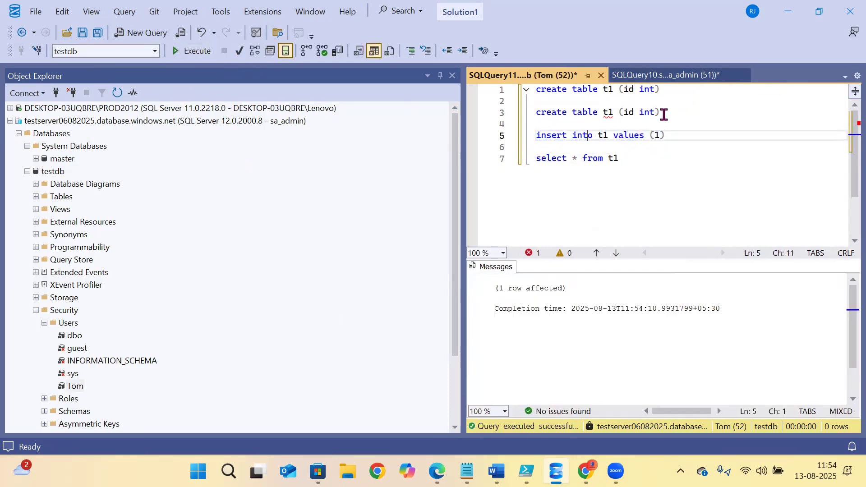
left_click_drag(664, 114, 447, 112)
left_click(611, 109)
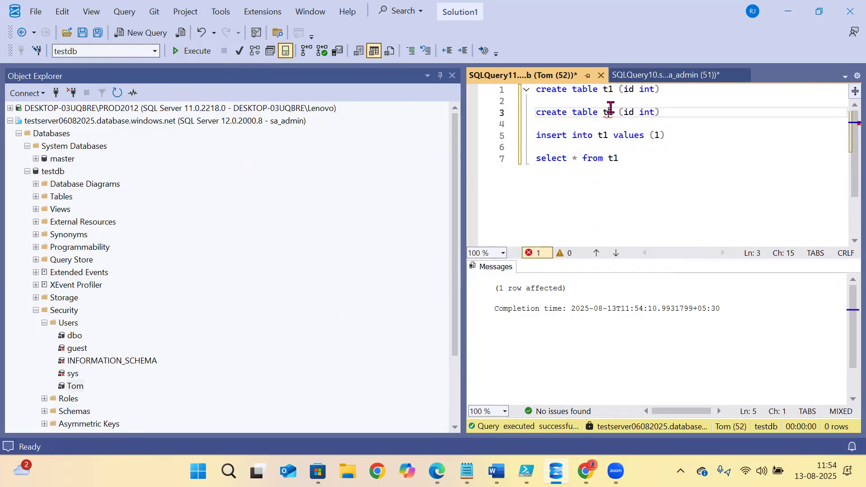
key("Delete")
type("2")
left_click_drag(661, 116, 511, 115)
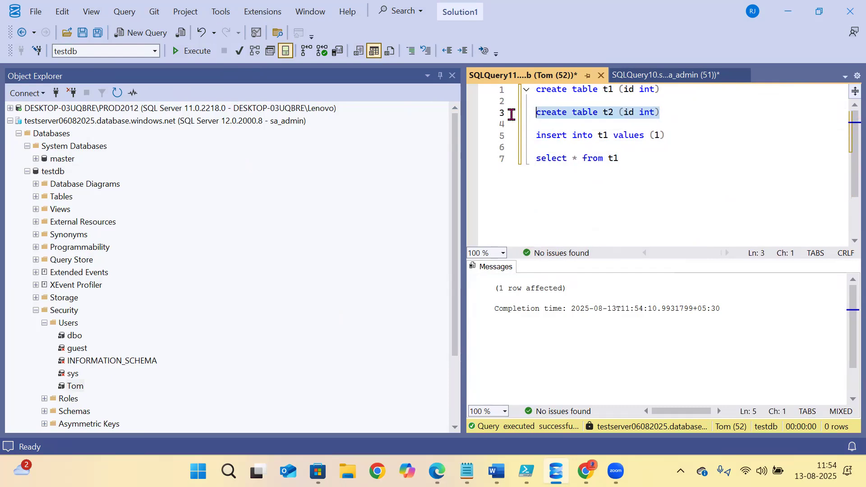
left_click(209, 51)
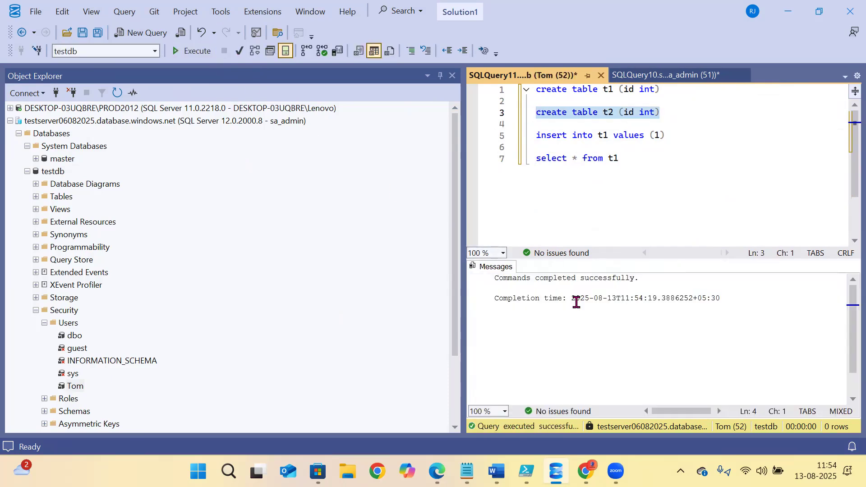
- Execute select * from t1, which returns two rows with id 1
left_click(640, 170)
key("shift+Home")
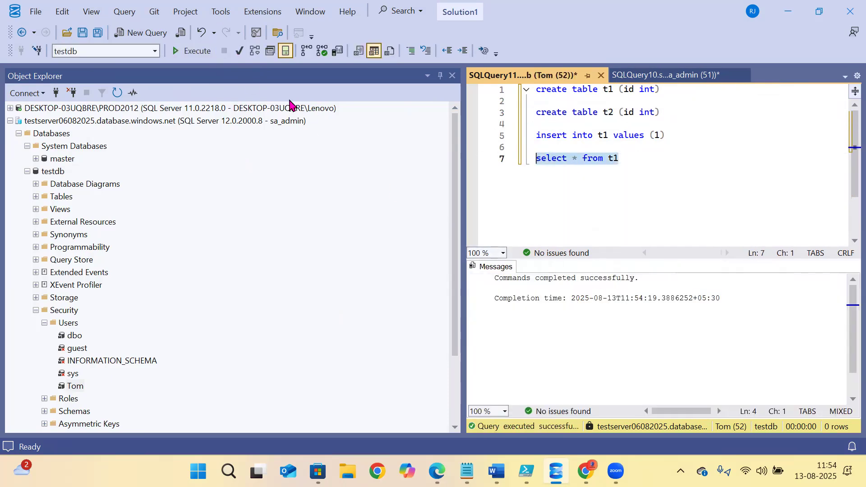
left_click(201, 51)
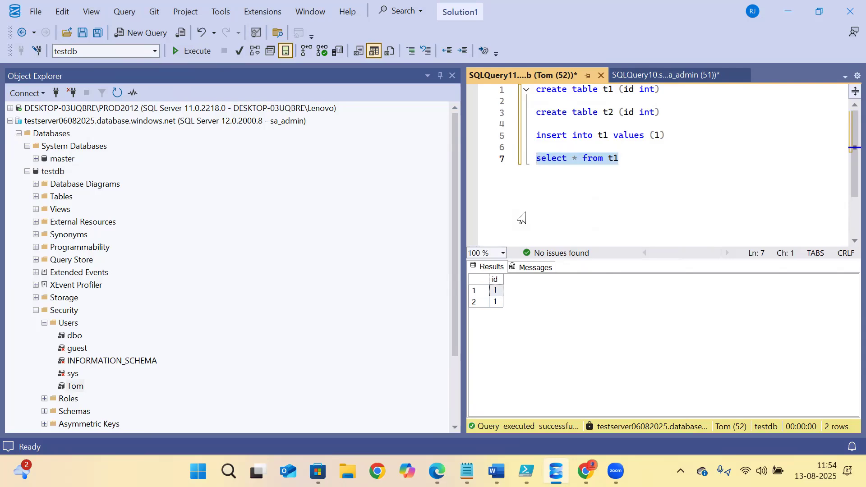
left_click(588, 188)
left_click_drag(633, 172, 501, 179)
left_click(688, 212)
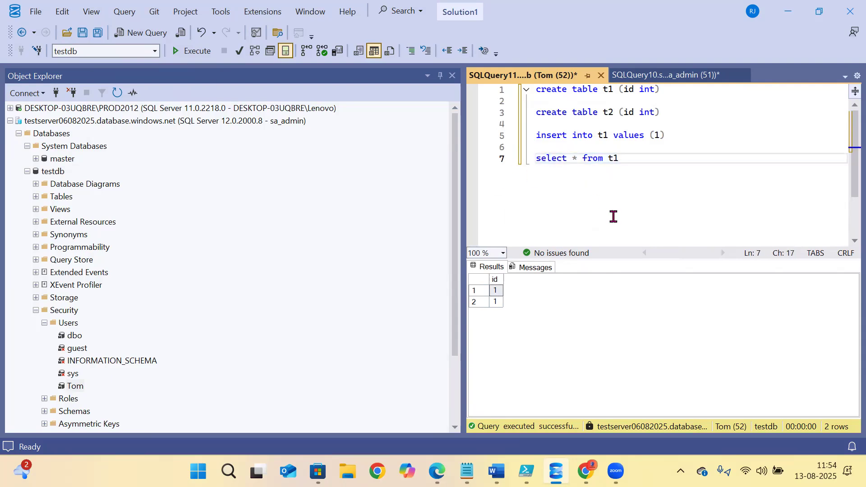
- As Tom, add and execute 'create database India', which is denied in master
key("Return")
key("Return")
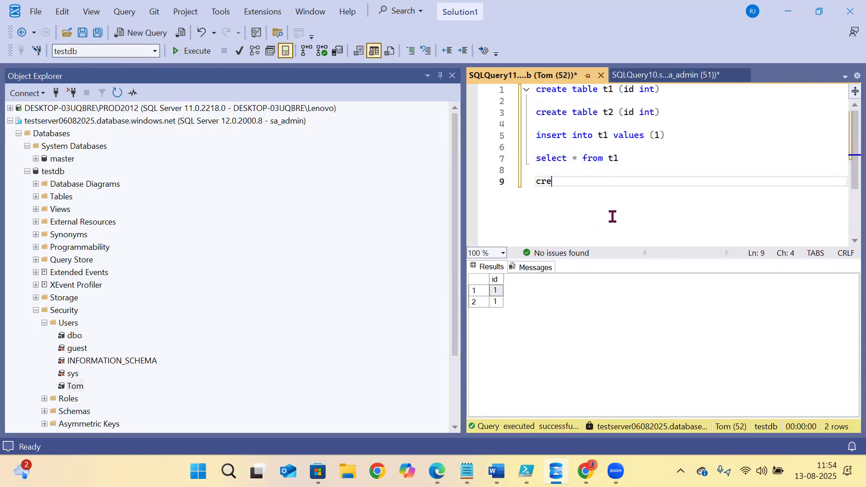
type("create database")
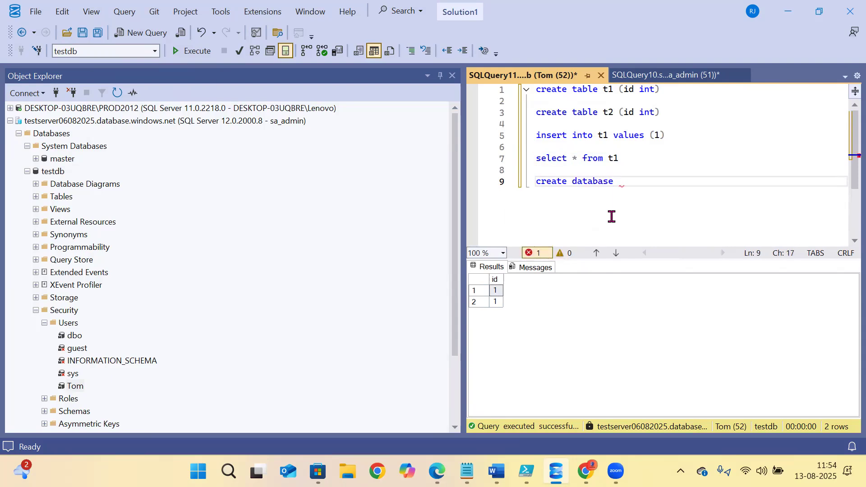
type(" Indu")
key("shift+Home")
left_click(198, 52)
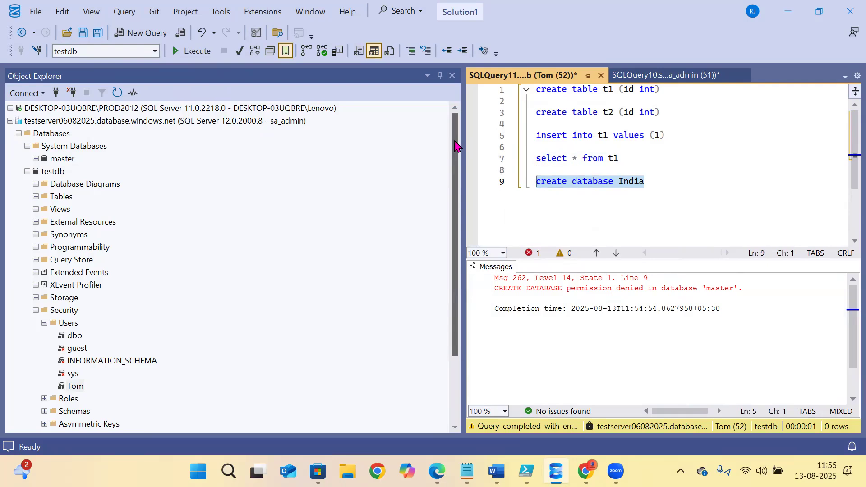
- Select the create database India line and switch to the admin's SQLQuery10 window
left_click(657, 159)
left_click_drag(657, 191, 446, 196)
key("ctrl+c")
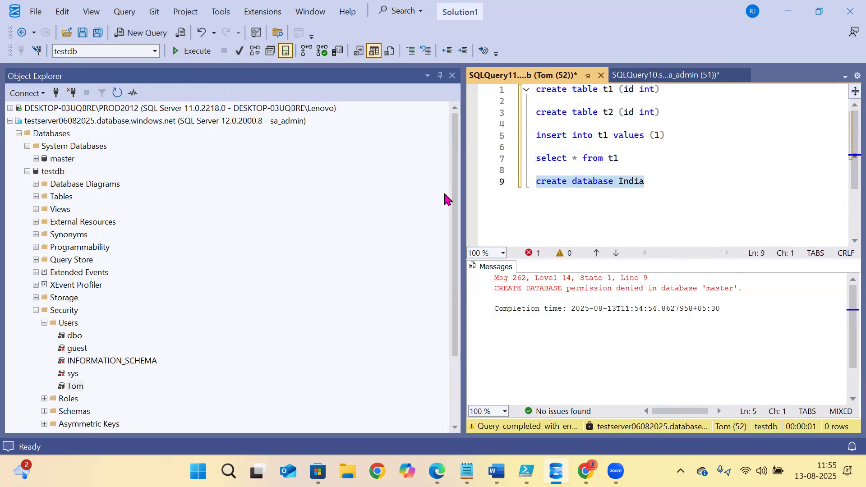
left_click(638, 75)
scroll(758, 216, "down", 3)
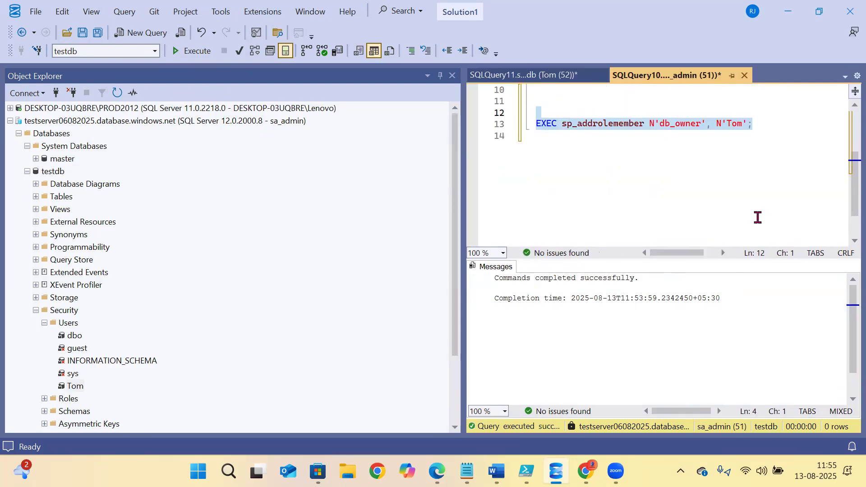
- Paste 'create database India' into the admin script and execute it
scroll(708, 197, "up", 1)
left_click(708, 198)
key("Return")
key("Return")
key("ctrl+v")
left_click_drag(647, 193, 420, 189)
left_click(197, 53)
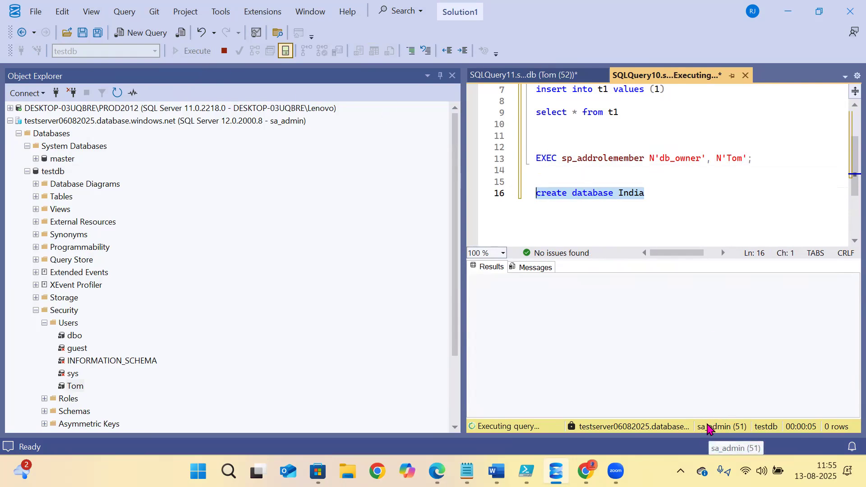
- Collapse the sa_admin server tree and switch to the Azure portal in Edge
left_click(260, 122)
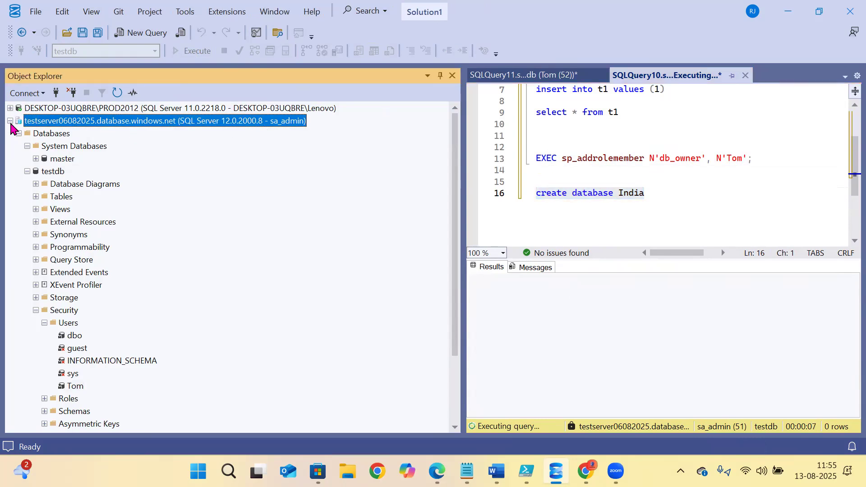
left_click(10, 121)
left_click(246, 137)
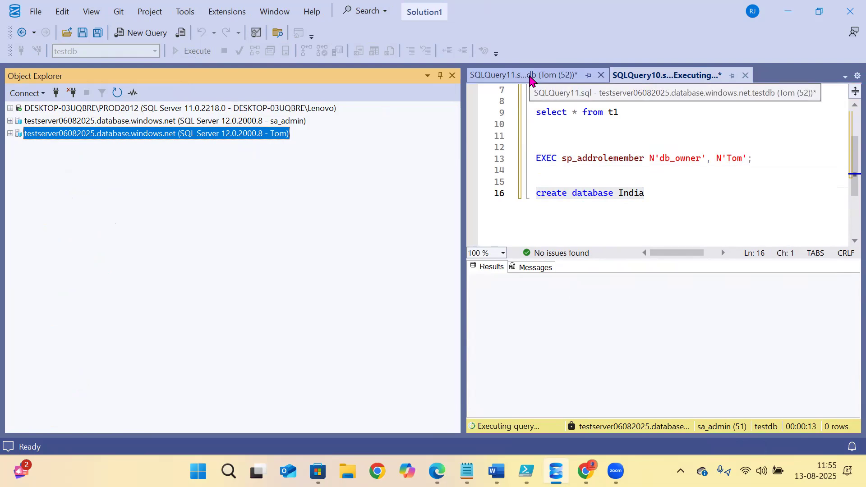
left_click(437, 471)
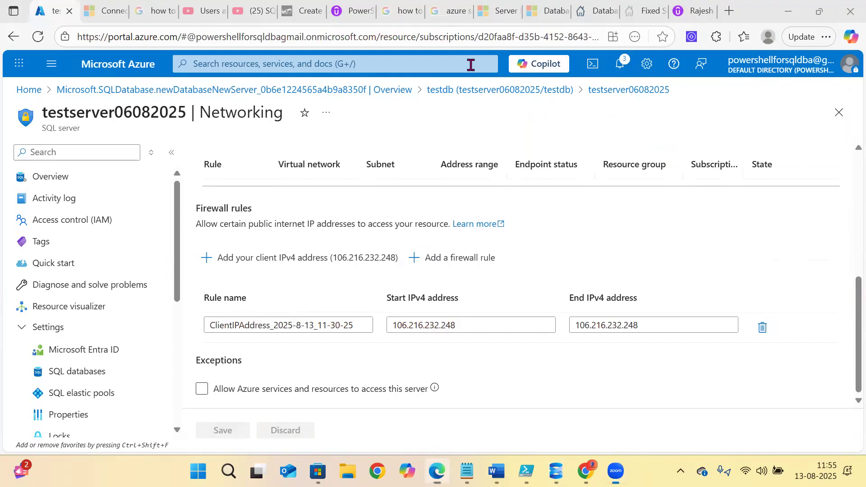
- Open the SQLShack roles article and highlight the security roles paragraphs and dbmanager heading
left_click(595, 11)
left_click(191, 238)
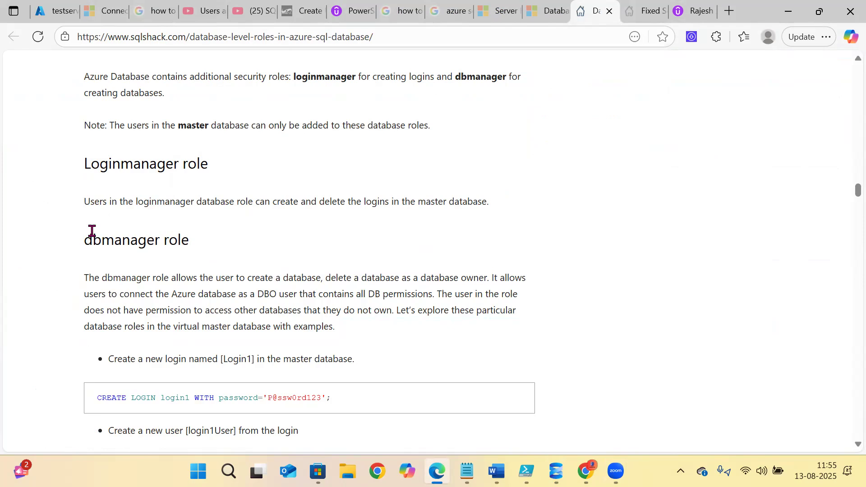
left_click_drag(84, 238, 231, 240)
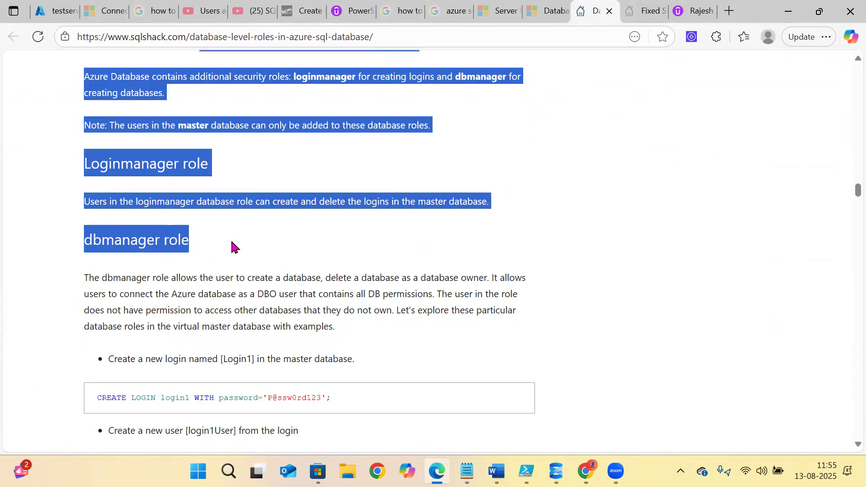
left_click(90, 166)
left_click_drag(88, 239, 231, 251)
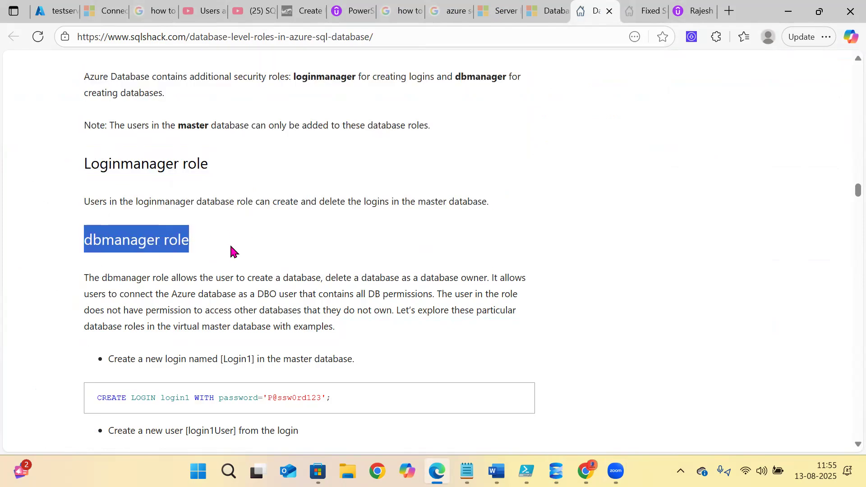
left_click(231, 251)
- Highlight the dbmanager sentences about connecting as DBO and not accessing others' databases
left_click_drag(89, 277, 526, 280)
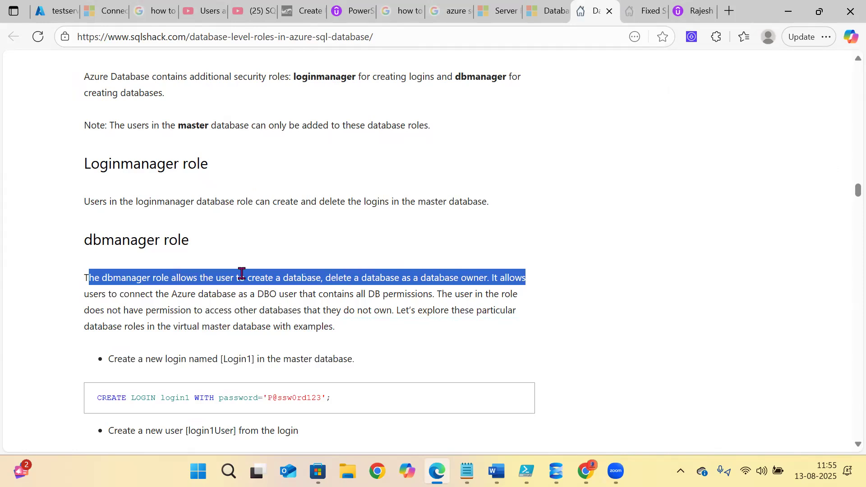
left_click(101, 293)
left_click_drag(196, 293, 428, 295)
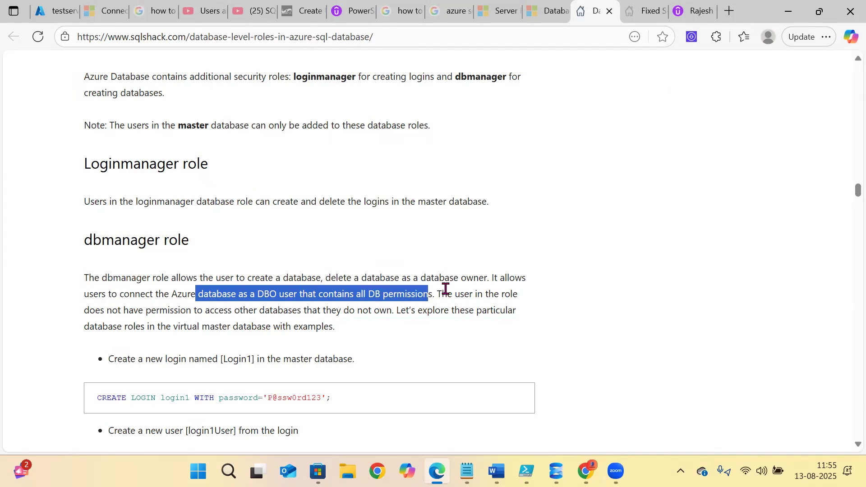
left_click_drag(90, 310, 393, 314)
left_click(393, 314)
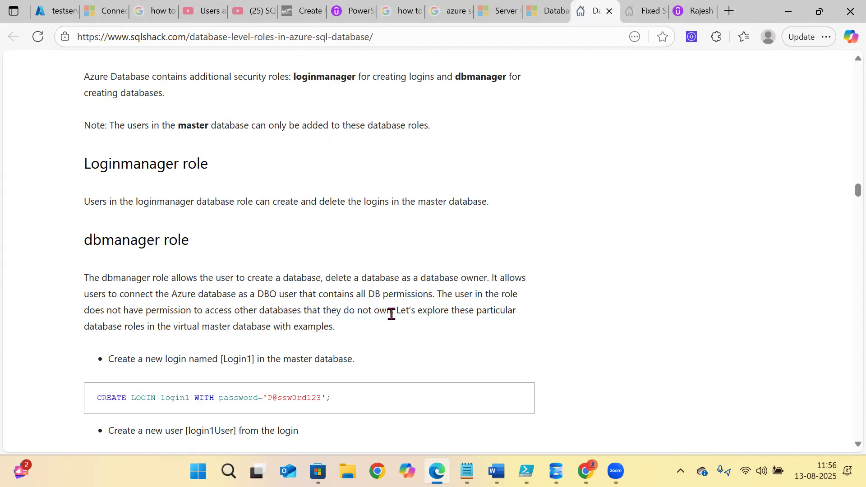
- Back in Management Studio, review the sp_addrolemember and create database India lines, then expand the sa_admin server
mouse_move(556, 471)
left_click(555, 402)
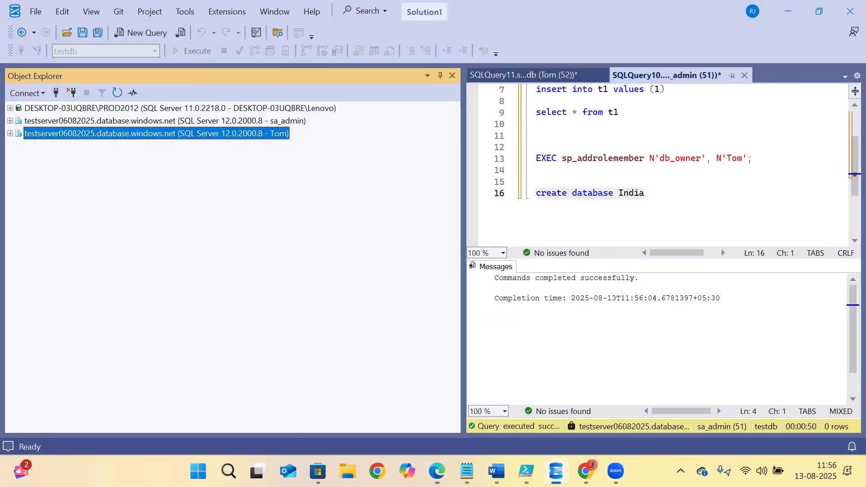
left_click(586, 165)
left_click(639, 160)
left_click(707, 159)
left_click_drag(758, 160, 519, 163)
left_click(604, 194)
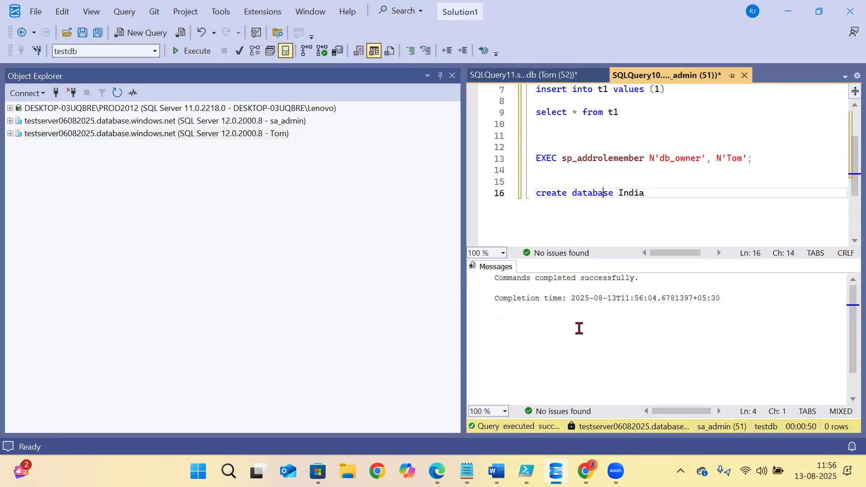
left_click(509, 298)
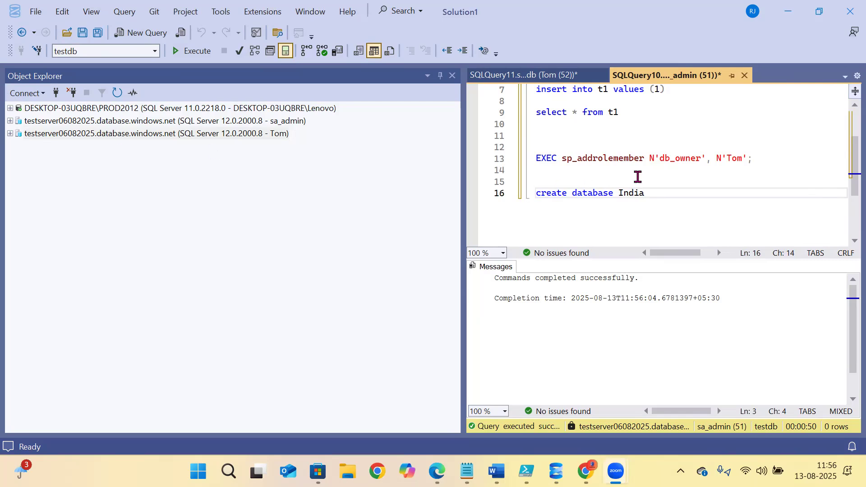
left_click(638, 178)
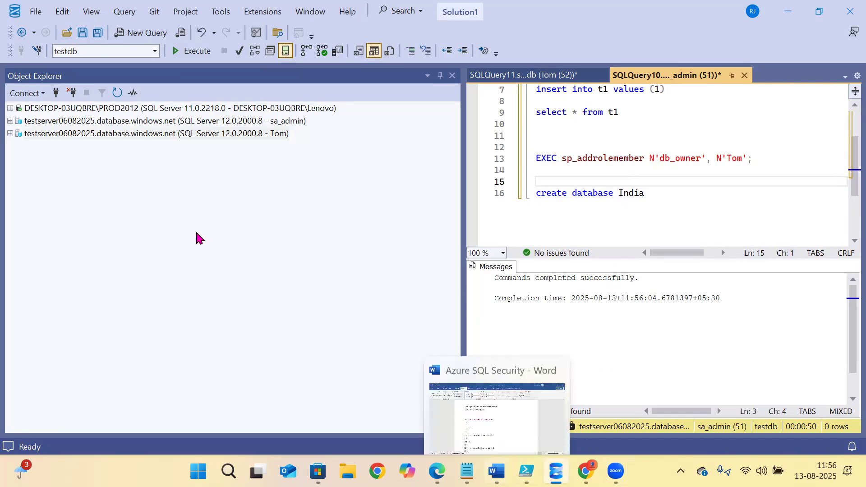
left_click(10, 121)
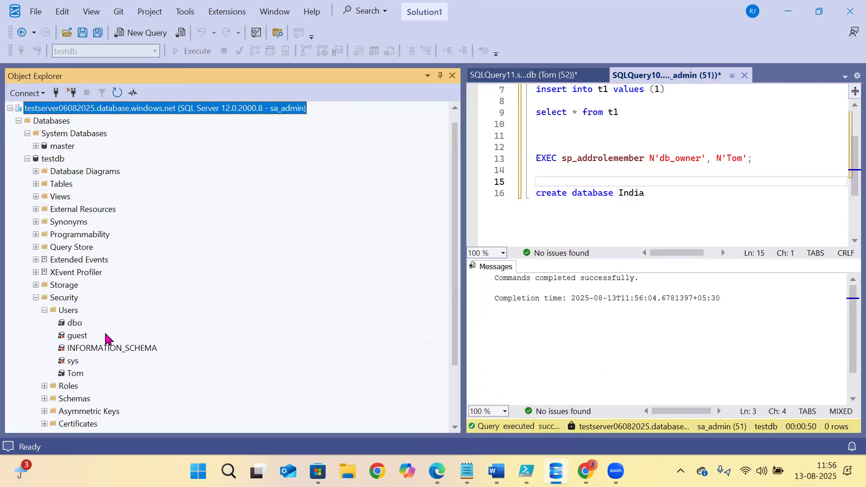
- Expand master's Roles and Users under the admin connection and refresh the object tree
left_click(27, 160)
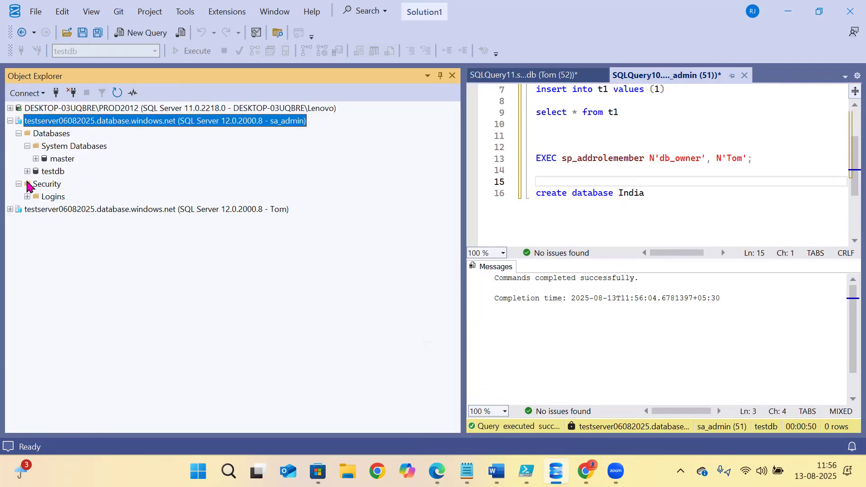
left_click(27, 171)
scroll(28, 178, "up", 2)
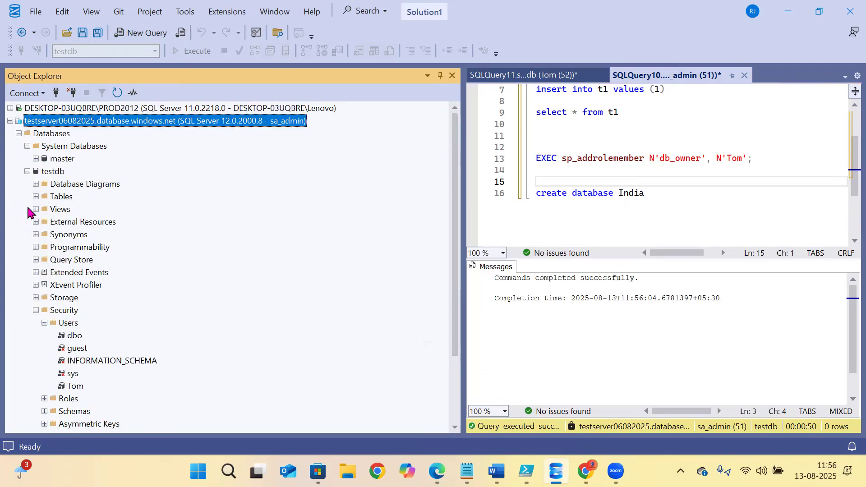
left_click(28, 172)
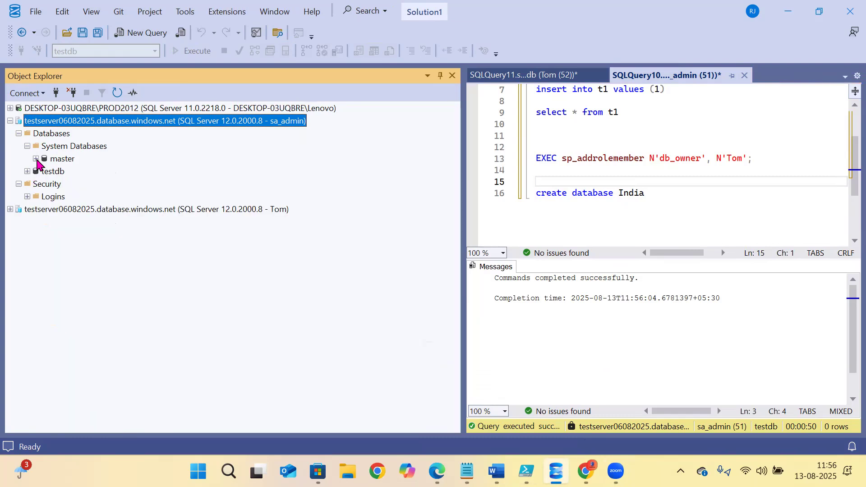
left_click(36, 159)
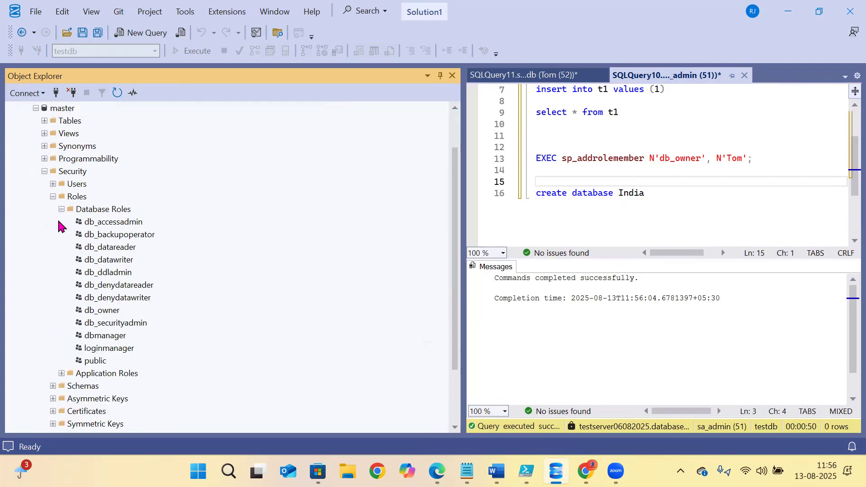
left_click(53, 197)
left_click(53, 234)
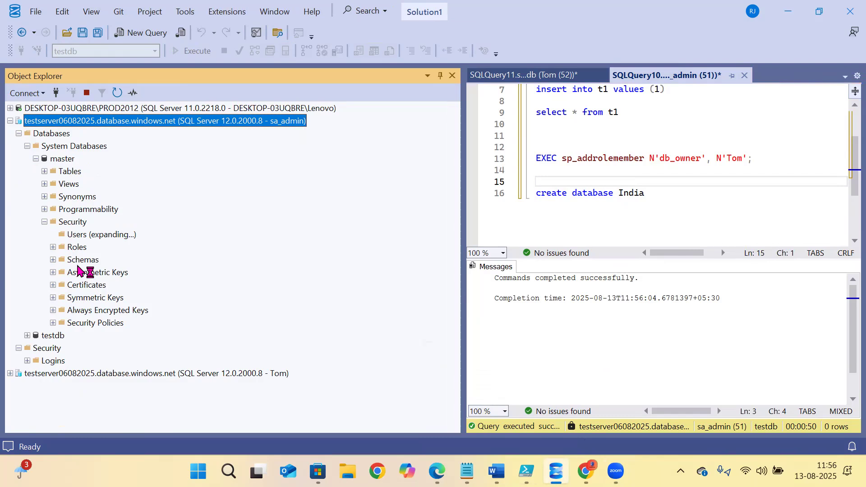
left_click(85, 222)
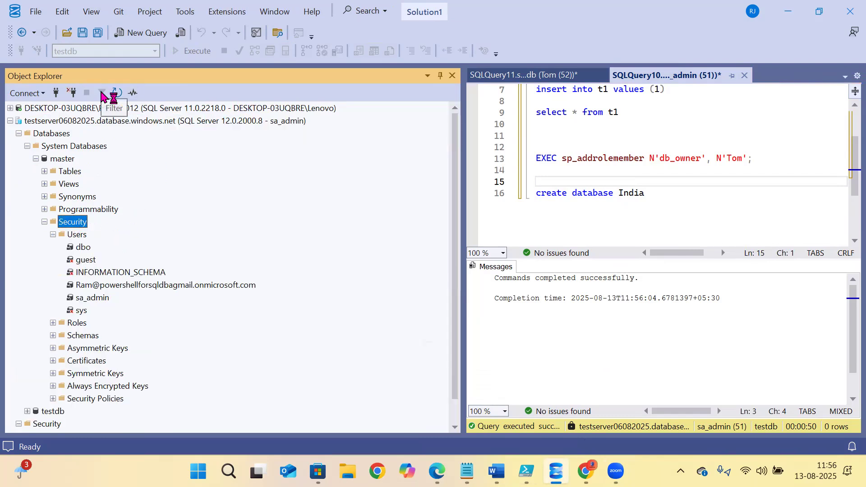
left_click(116, 94)
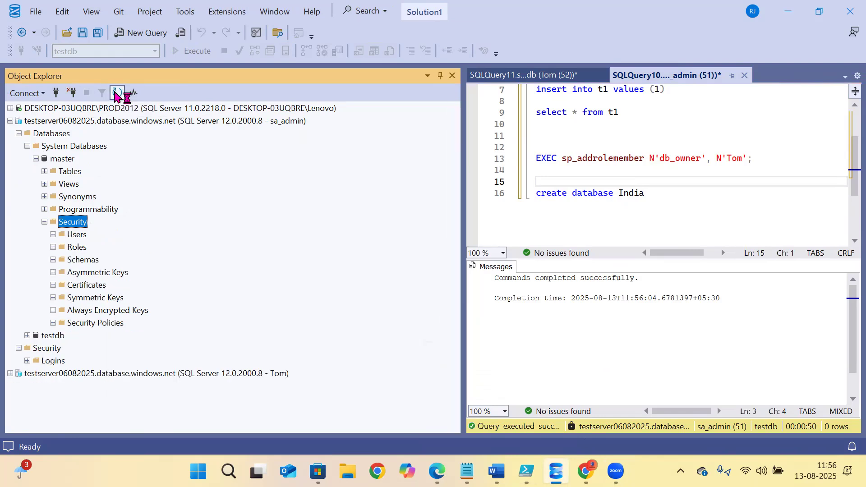
left_click(54, 234)
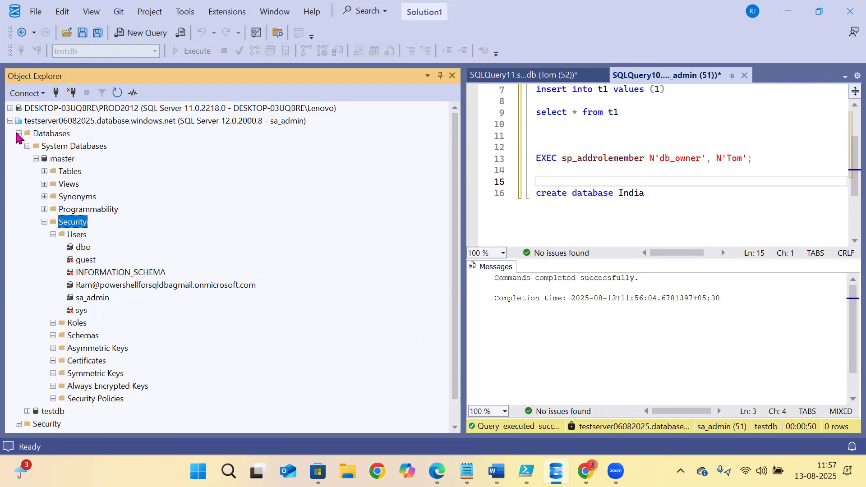
- Expand and refresh the server Logins folder so Tom appears beside sa_admin, and select Tom
left_click(27, 146)
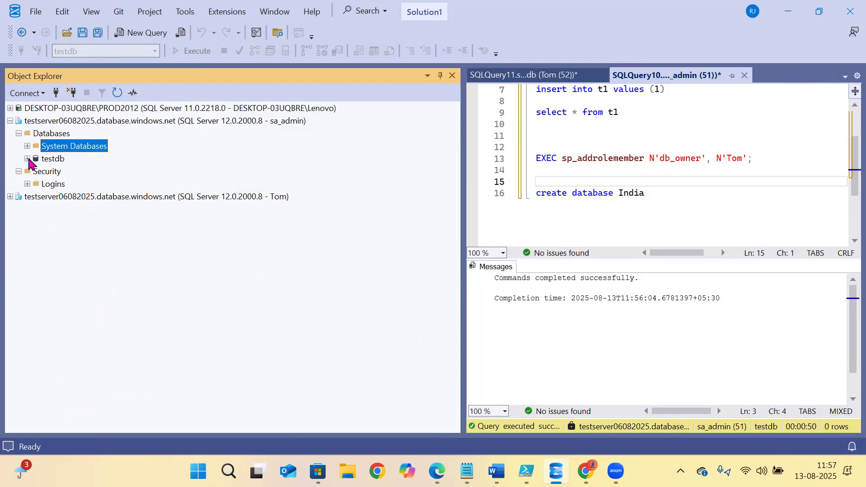
left_click(27, 184)
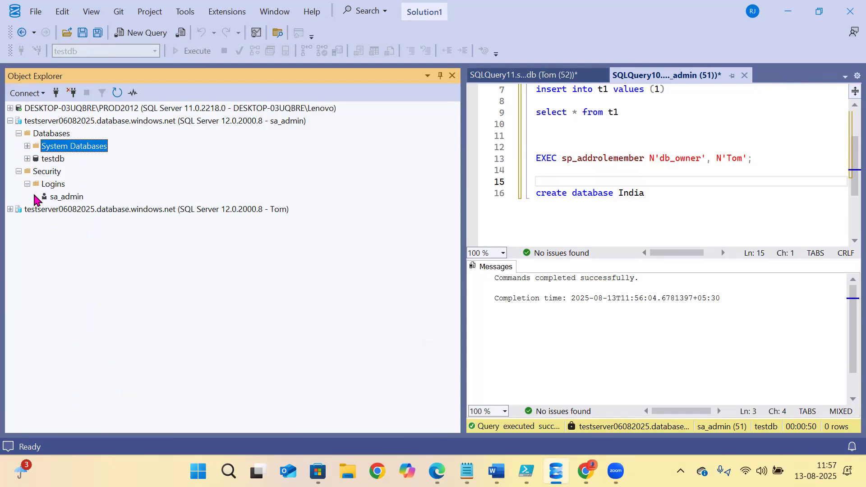
left_click(39, 185)
left_click(118, 92)
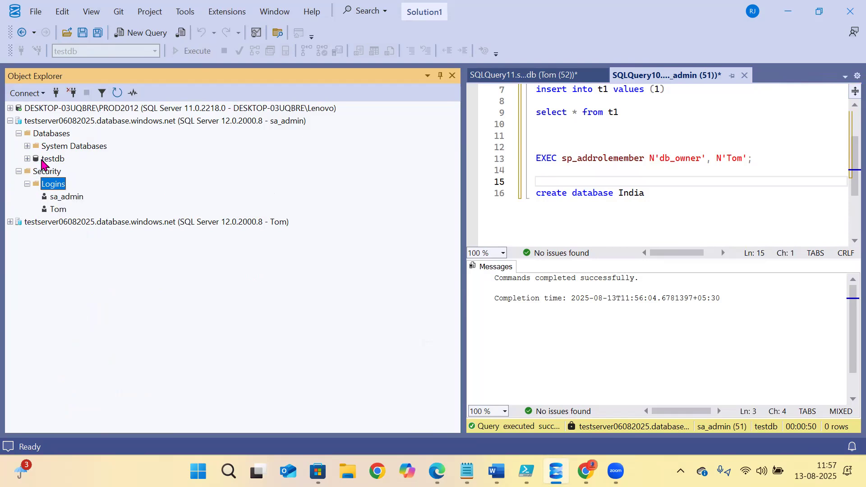
left_click(56, 210)
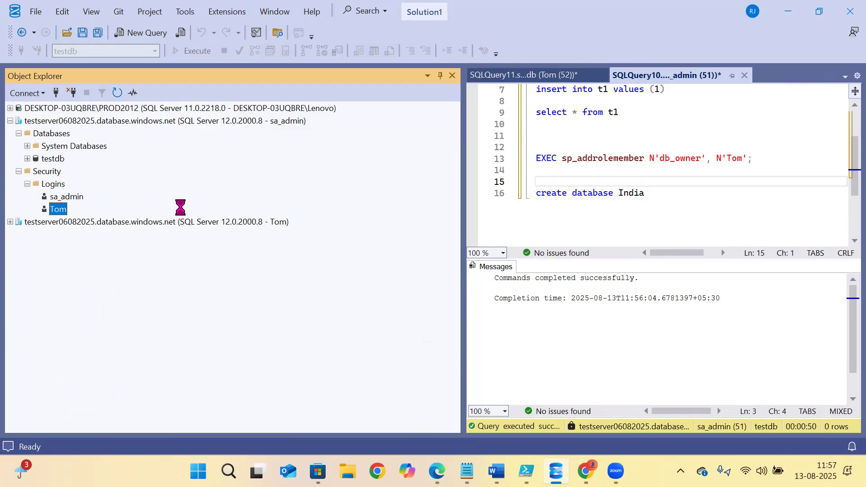
- In the Word notes, select the ALTER SERVER ROLE lines adding Tom to DatabaseManager and LoginManager
left_click(496, 472)
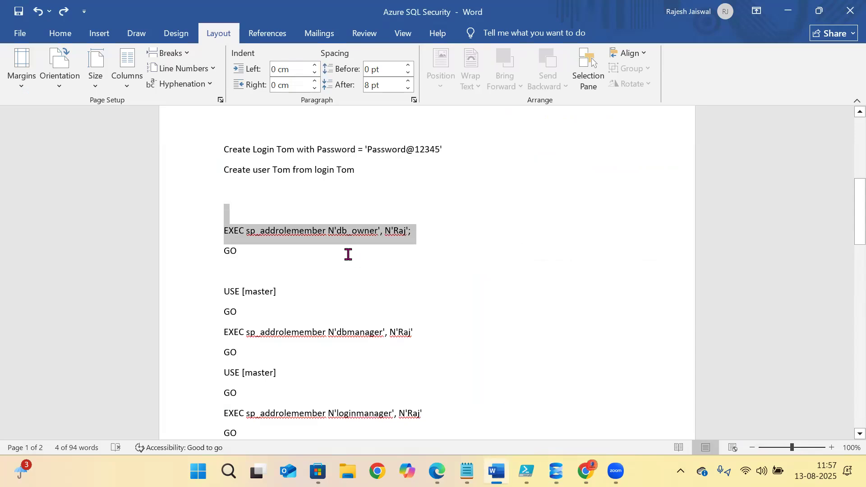
scroll(318, 258, "up", 2)
scroll(317, 257, "down", 10)
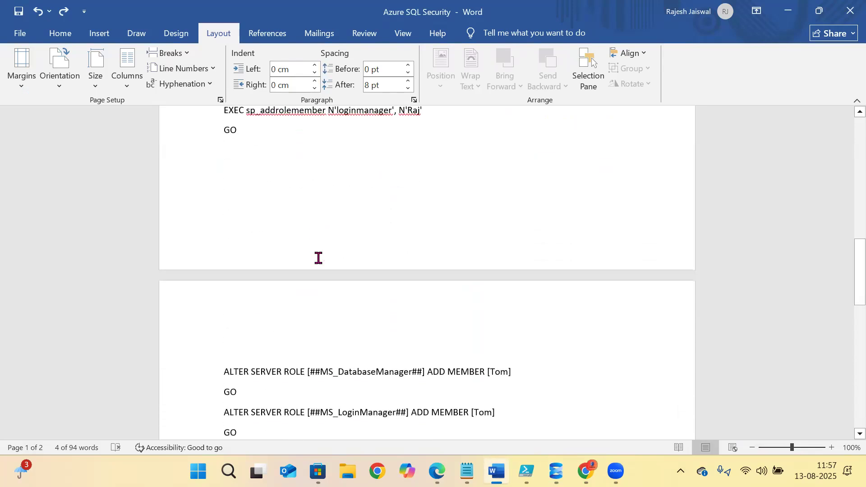
left_click_drag(224, 300, 511, 302)
left_click_drag(195, 336, 195, 350)
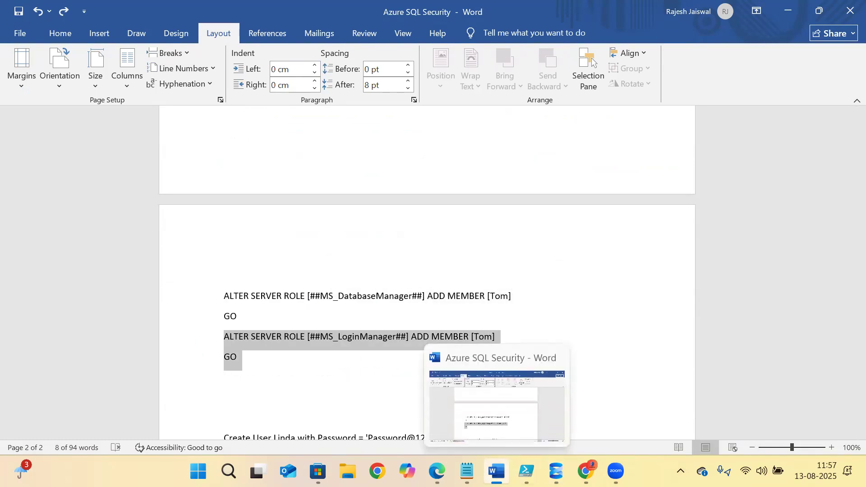
left_click(526, 472)
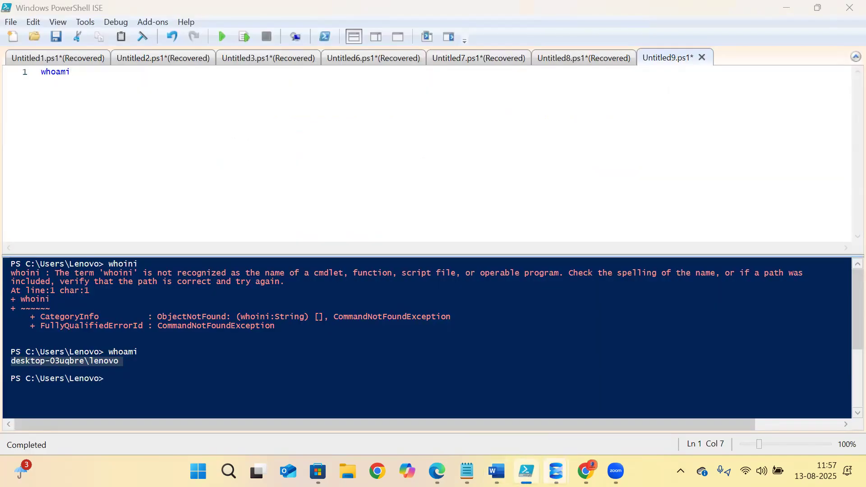
- Check Tom's login Server Roles page, find no roles assigned, and cancel without changes
mouse_move(556, 471)
left_click(619, 417)
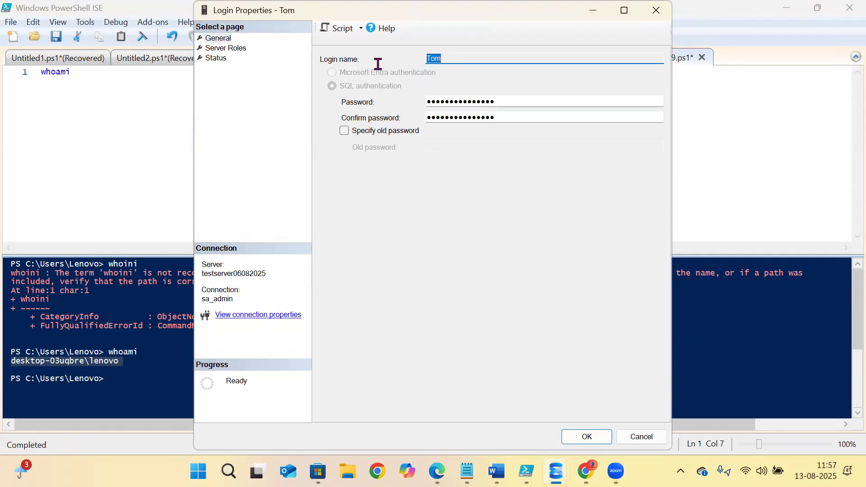
left_click(226, 47)
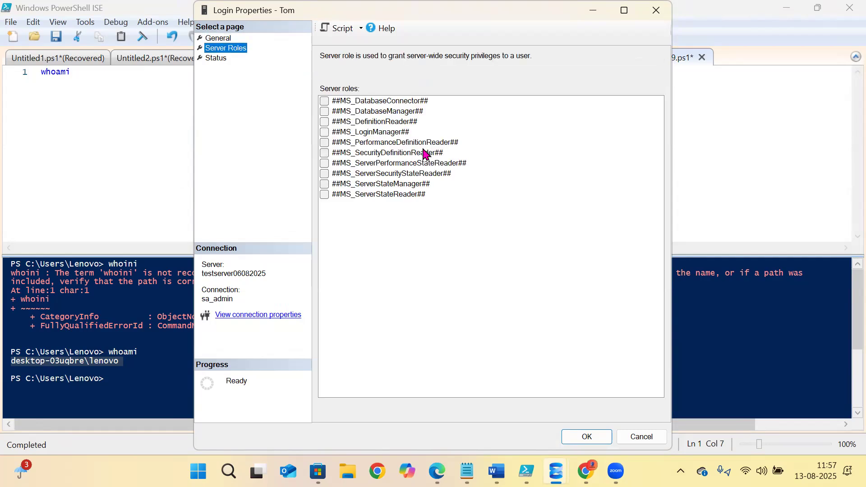
left_click(656, 10)
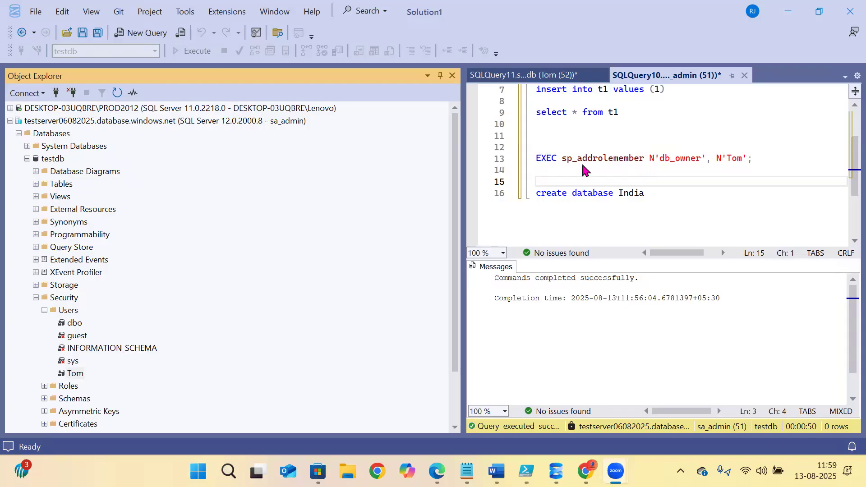
left_click(581, 167)
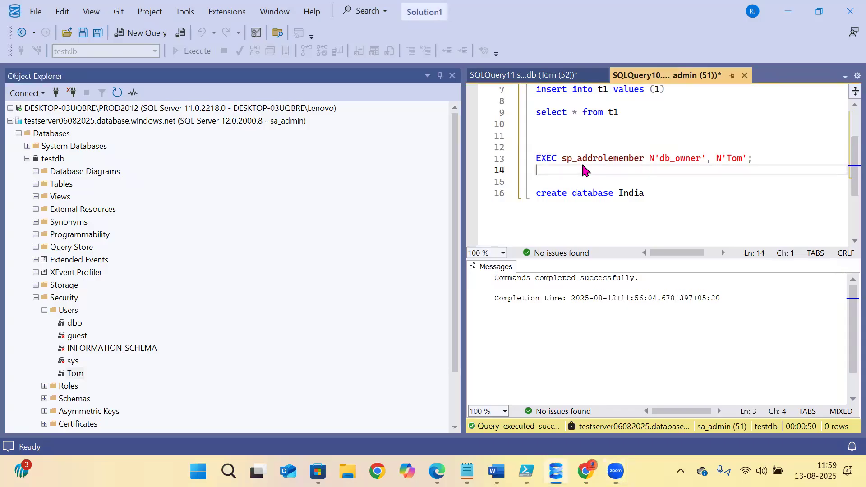
- Switch the query context to master and execute 'Create user Tom from login Tom'
scroll(582, 165, "up", 2)
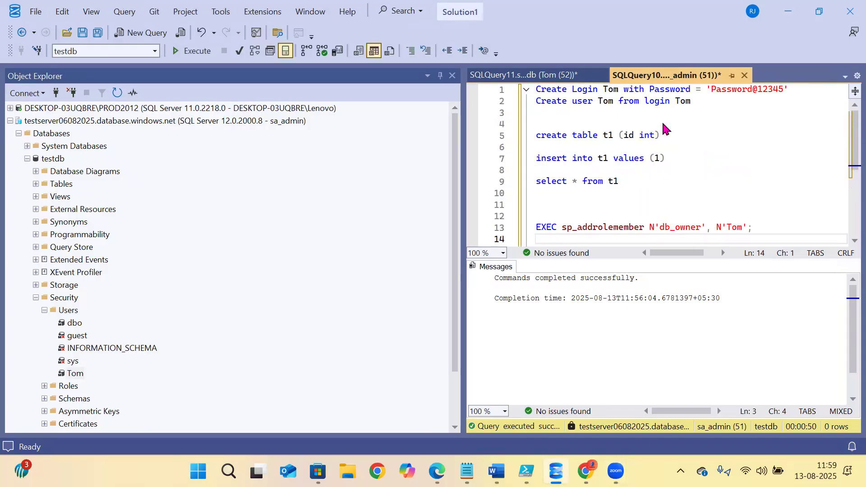
left_click_drag(704, 101, 628, 102)
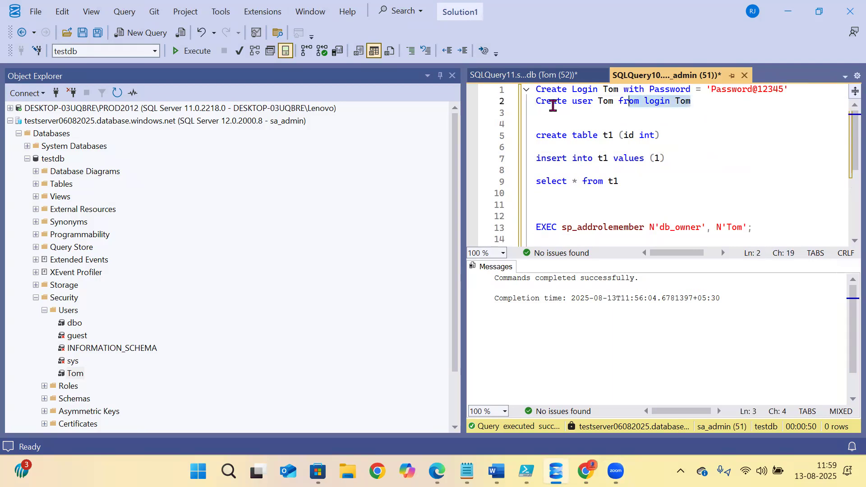
left_click_drag(553, 106, 533, 104)
left_click(154, 52)
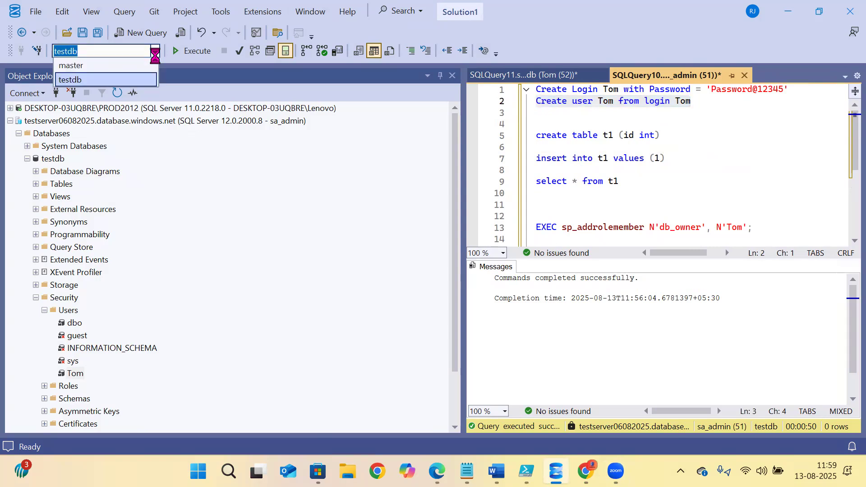
left_click(86, 73)
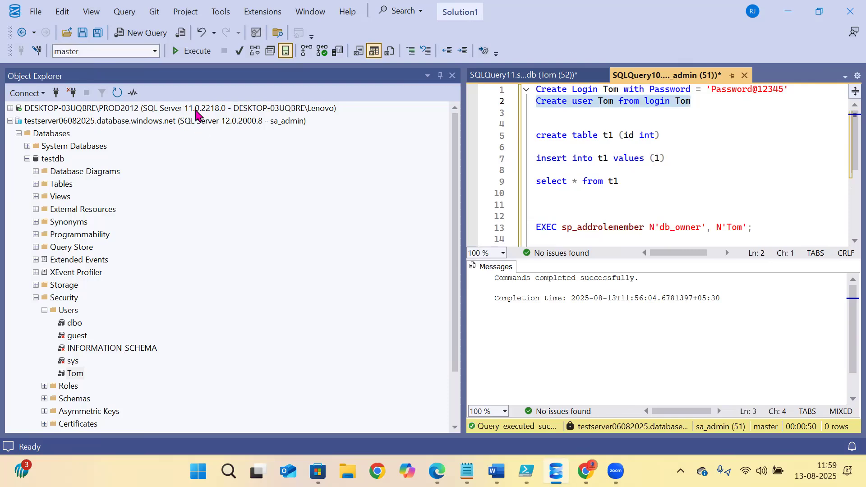
left_click(560, 136)
left_click_drag(701, 106, 501, 105)
left_click(191, 50)
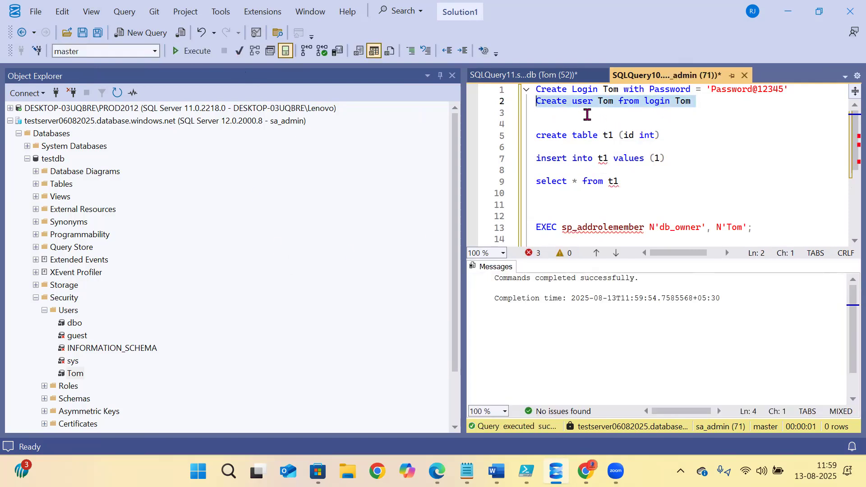
left_click(28, 159)
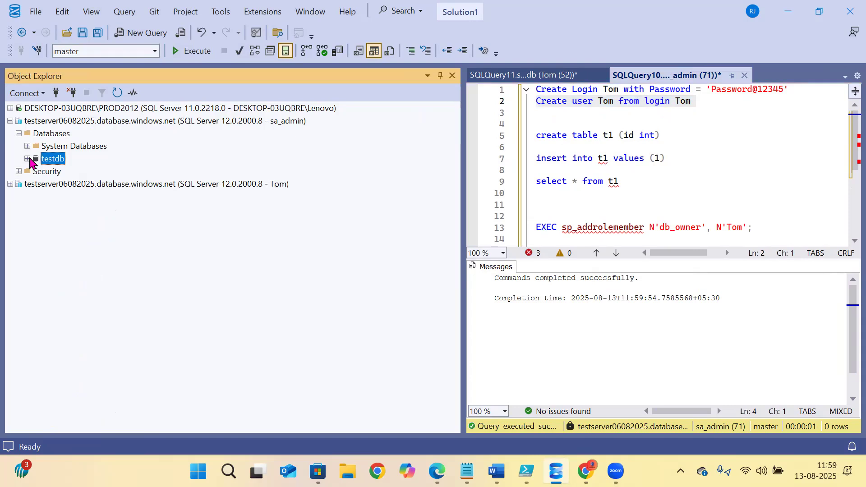
- Expand System Databases > master > Security > Users and open user Tom's properties
left_click(28, 146)
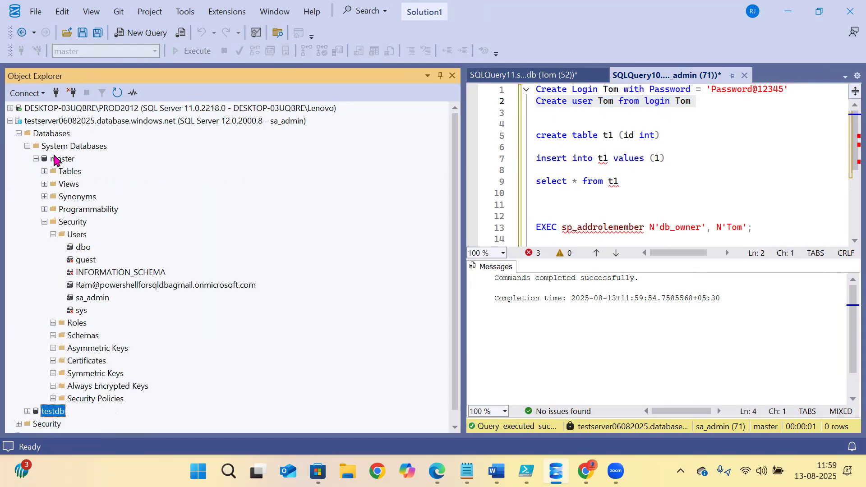
left_click(55, 159)
left_click(117, 93)
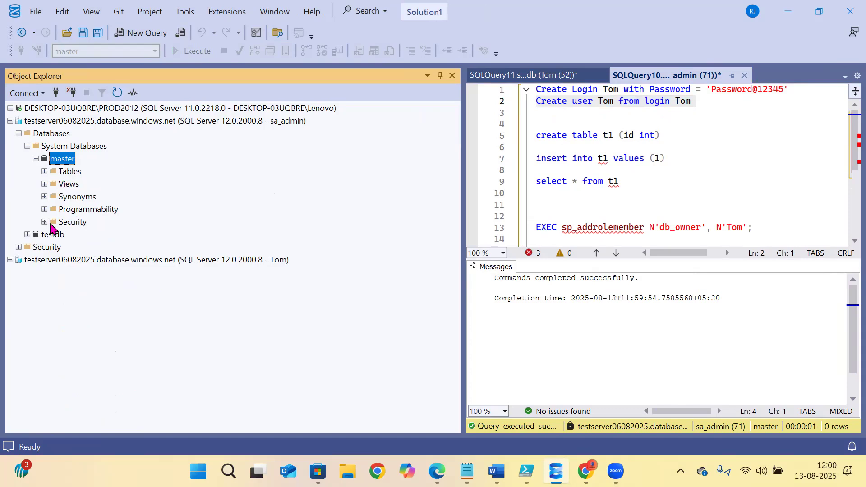
left_click(51, 225)
left_click(44, 221)
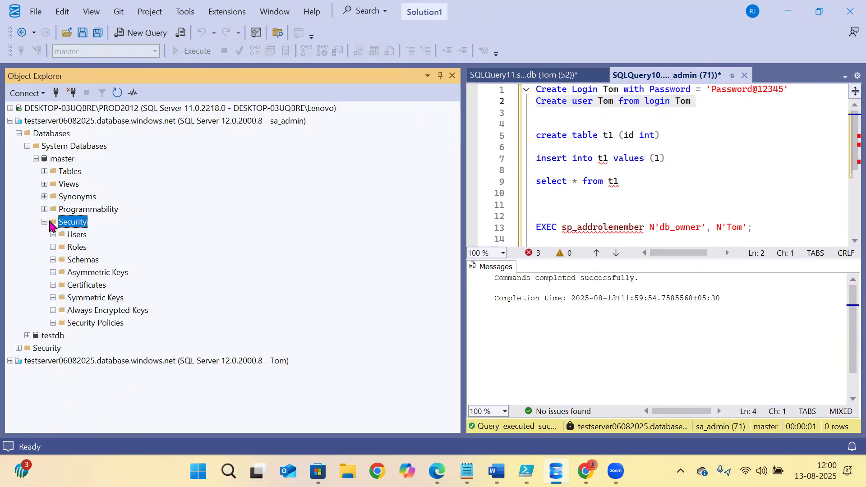
left_click(52, 234)
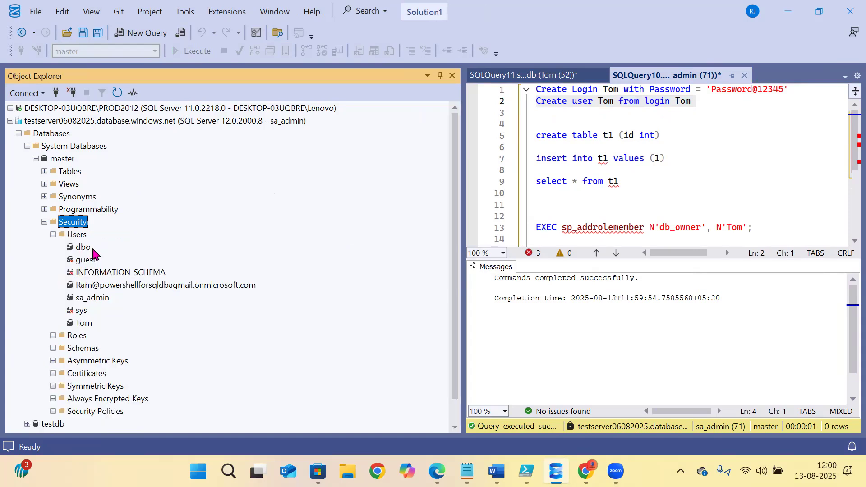
left_click(85, 326)
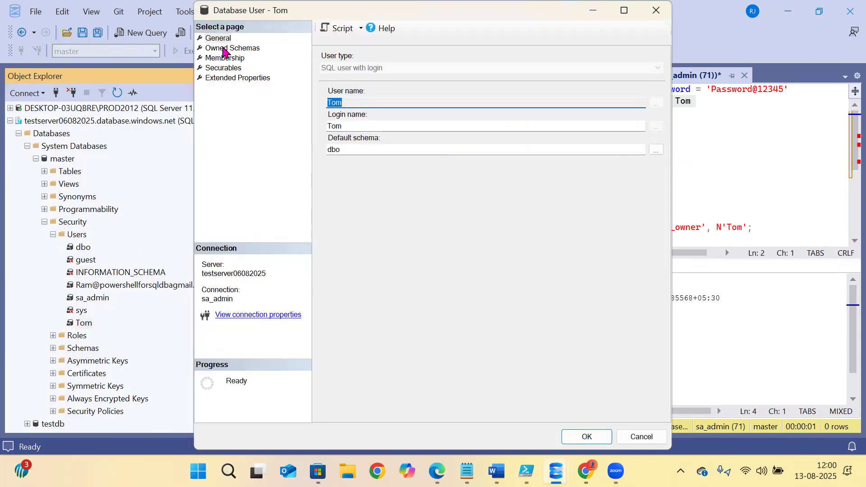
- Tick dbmanager on the Membership page of Tom's master user and confirm with OK
left_click(218, 59)
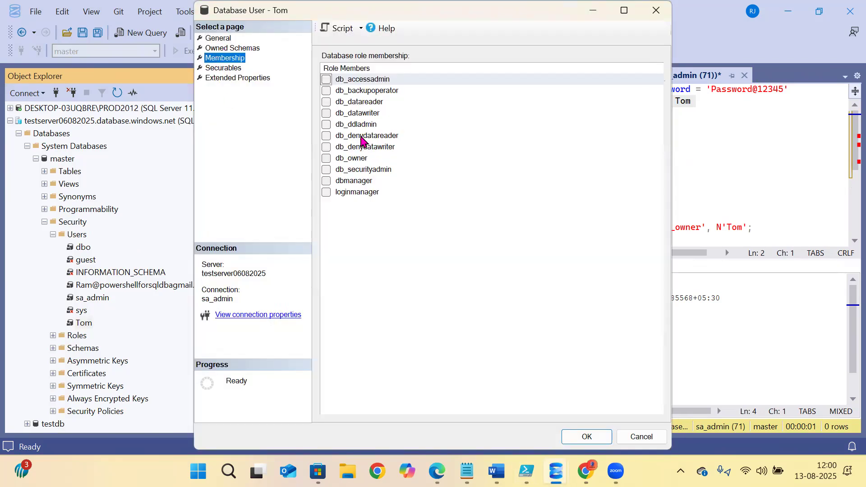
left_click(326, 181)
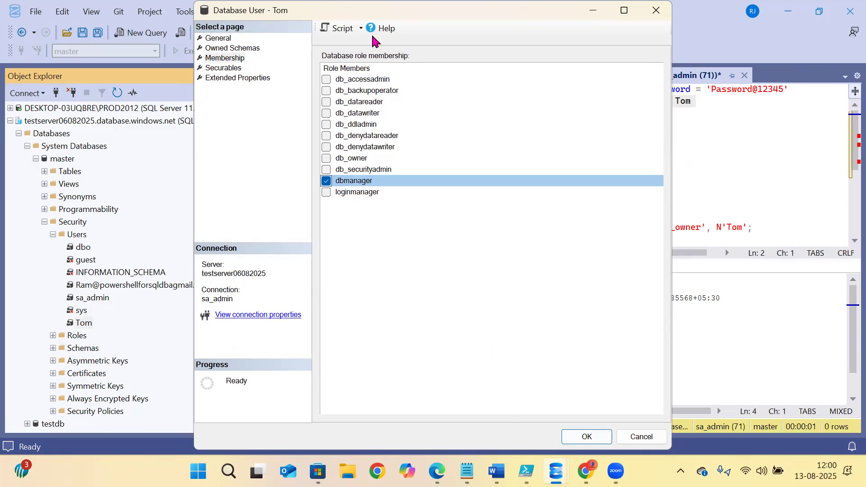
left_click(588, 438)
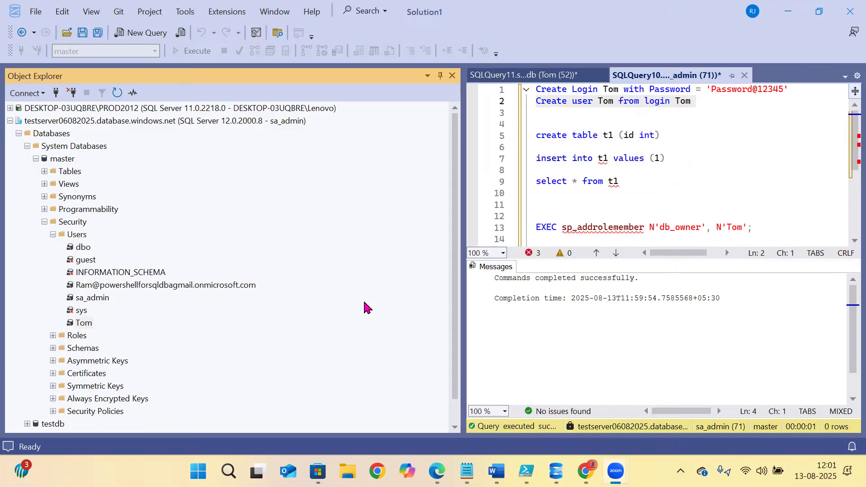
- Refresh the admin server's tree in Object Explorer
left_click(663, 185)
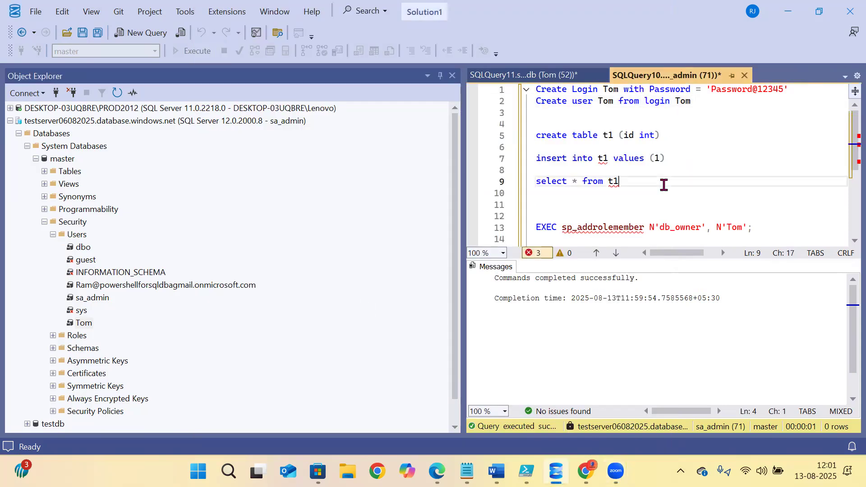
left_click(559, 79)
left_click(10, 121)
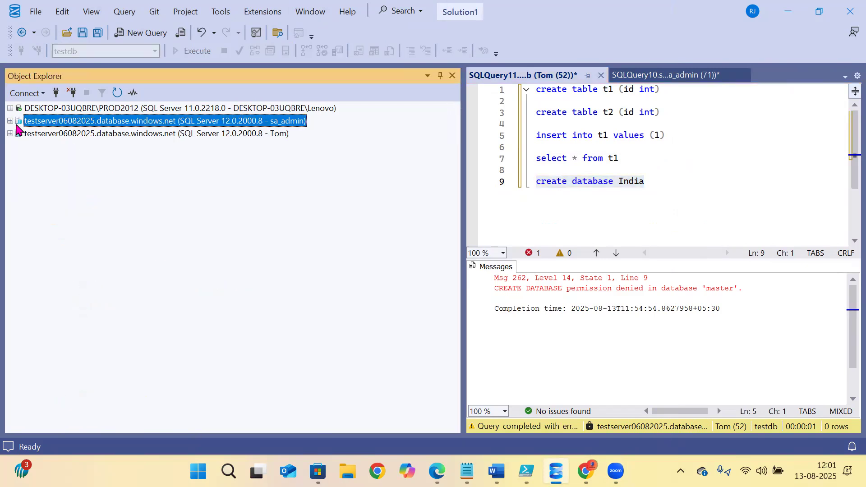
left_click(10, 121)
left_click(37, 146)
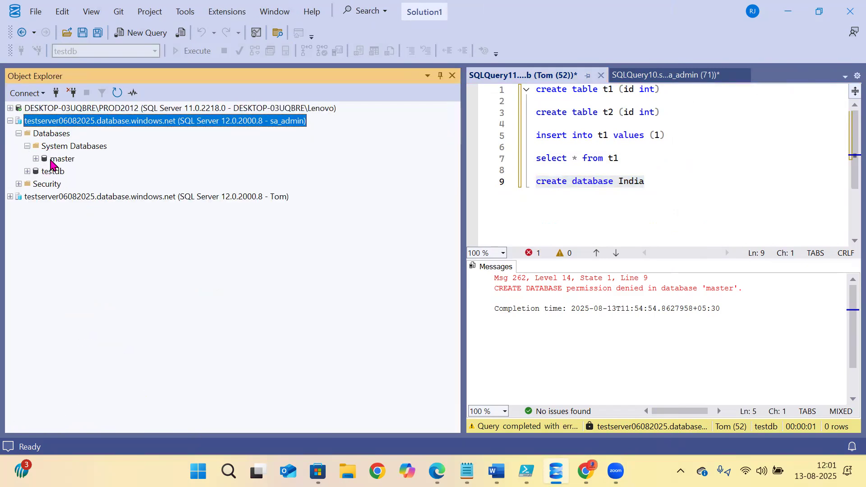
left_click(117, 93)
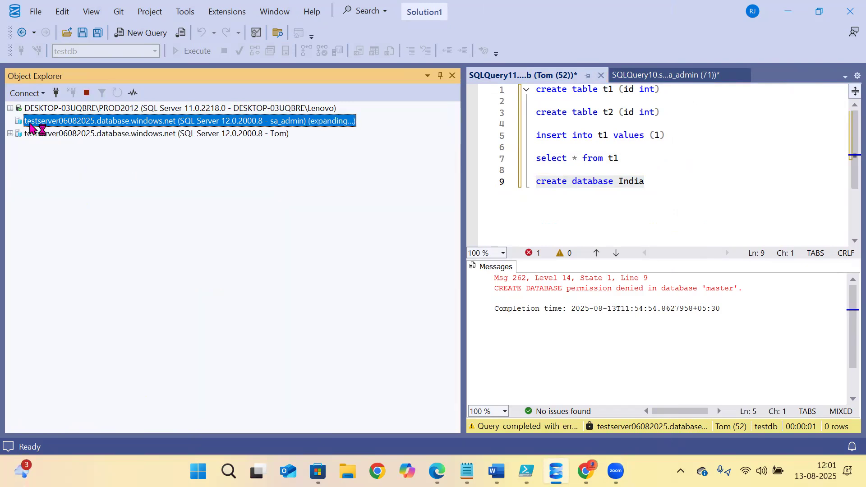
- Expand the server's Databases to confirm India is listed, then return to Tom's query window
left_click(646, 85)
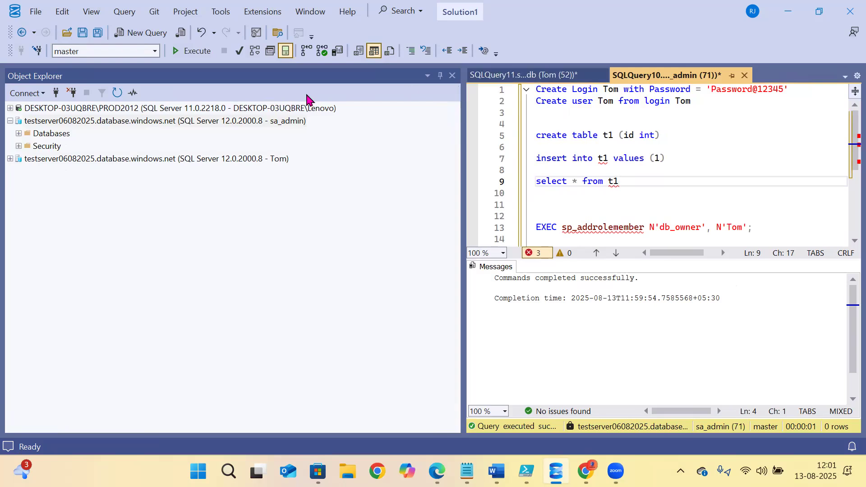
left_click(17, 135)
left_click(18, 134)
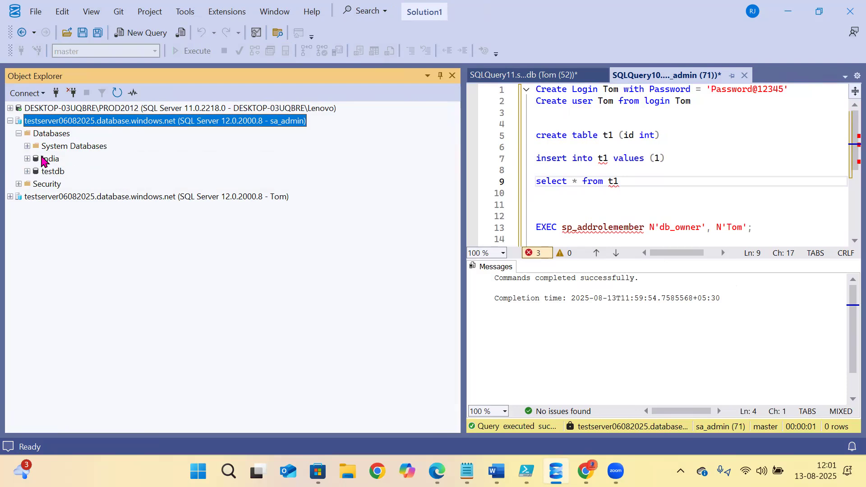
left_click(47, 159)
left_click(638, 201)
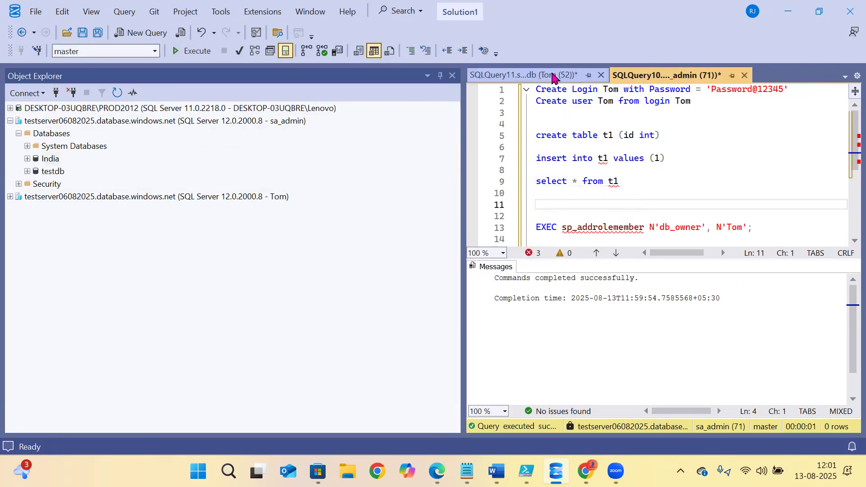
left_click(550, 74)
left_click(645, 183)
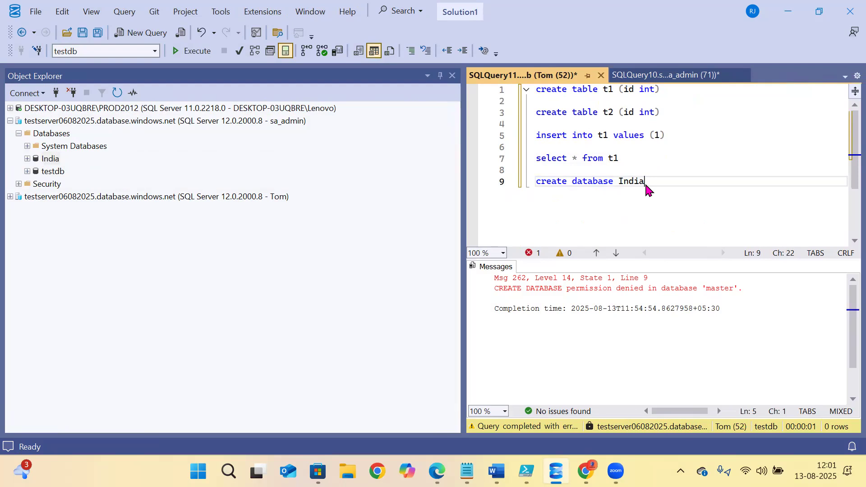
- Replace India with Bangalore on line 9 and run the create database statement
double_click(638, 181)
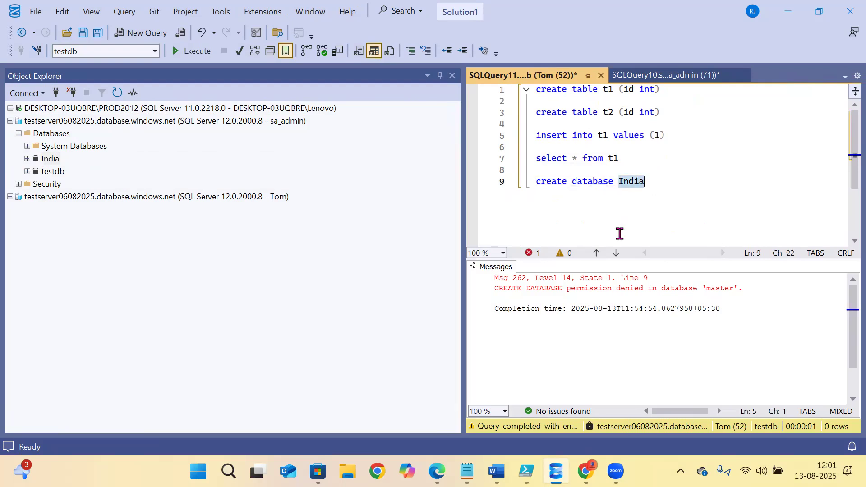
type("Bangalore")
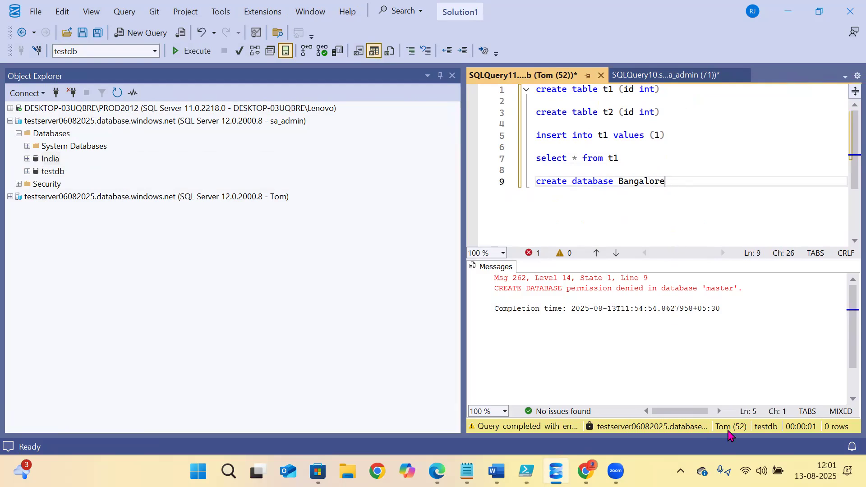
left_click_drag(687, 183, 479, 202)
key("F5")
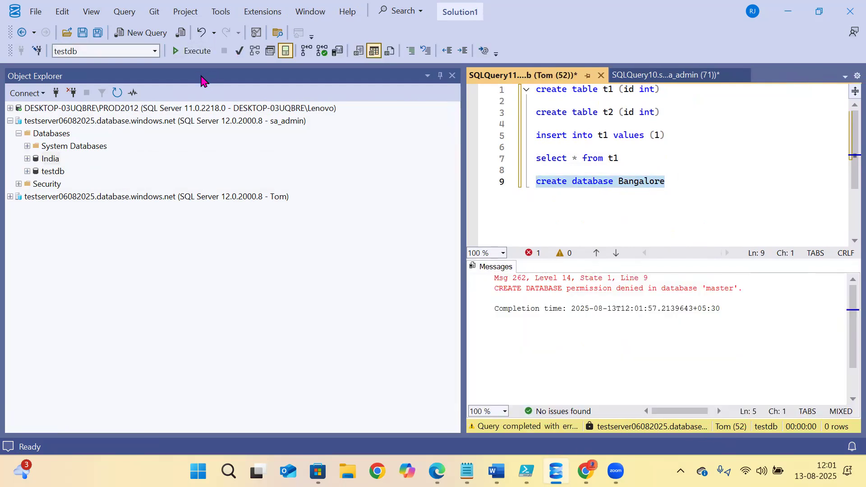
- Set the query database to master and rerun create database Bangalore
left_click(155, 51)
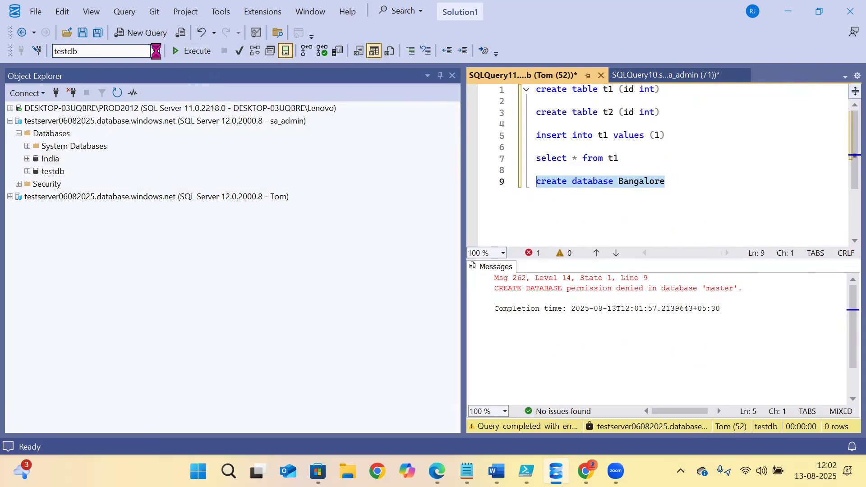
left_click(81, 69)
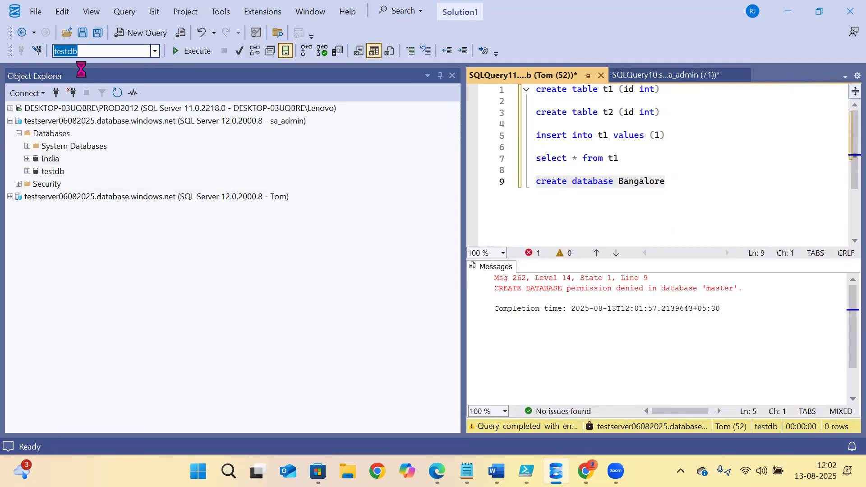
left_click(624, 168)
left_click_drag(701, 184, 433, 190)
left_click(192, 50)
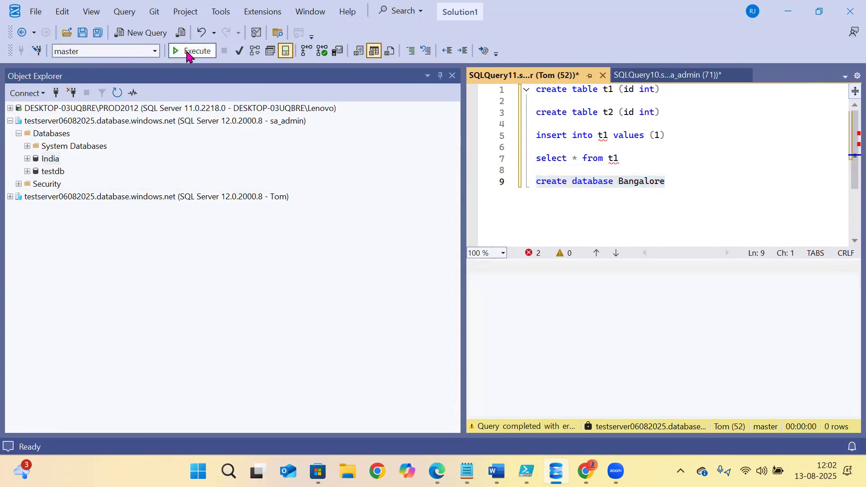
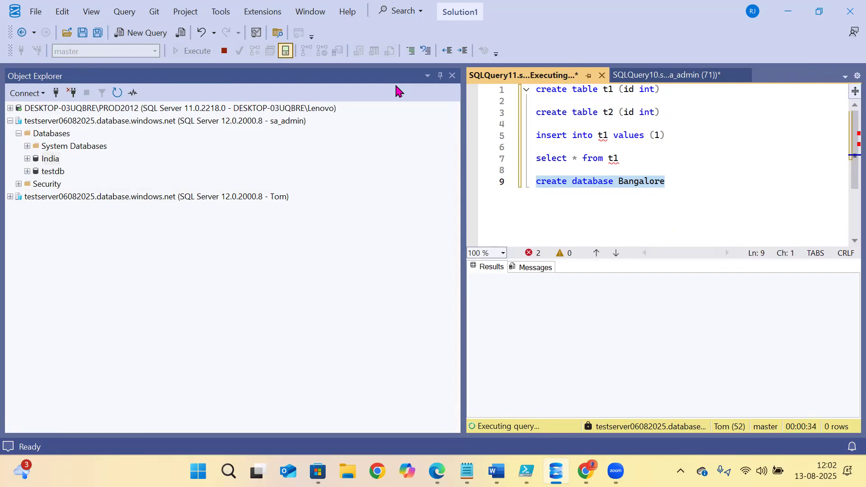
- Expand and refresh the second server connection's database list in Object Explorer
left_click(547, 158)
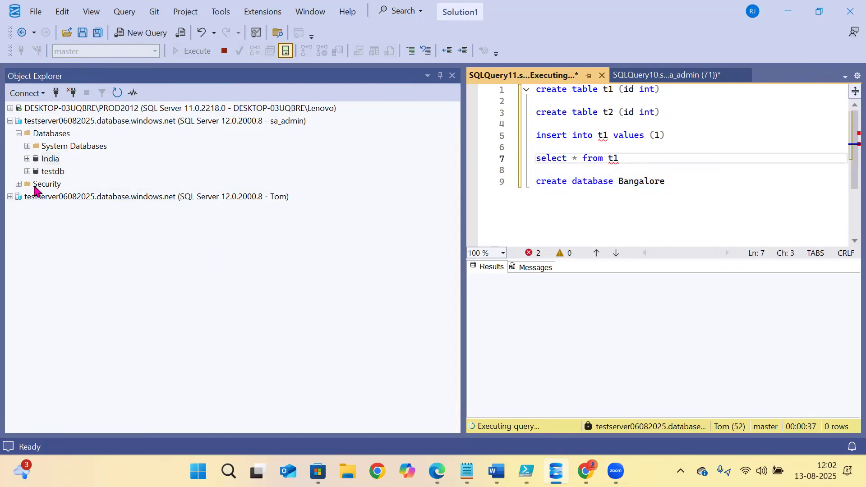
left_click(11, 197)
left_click(53, 199)
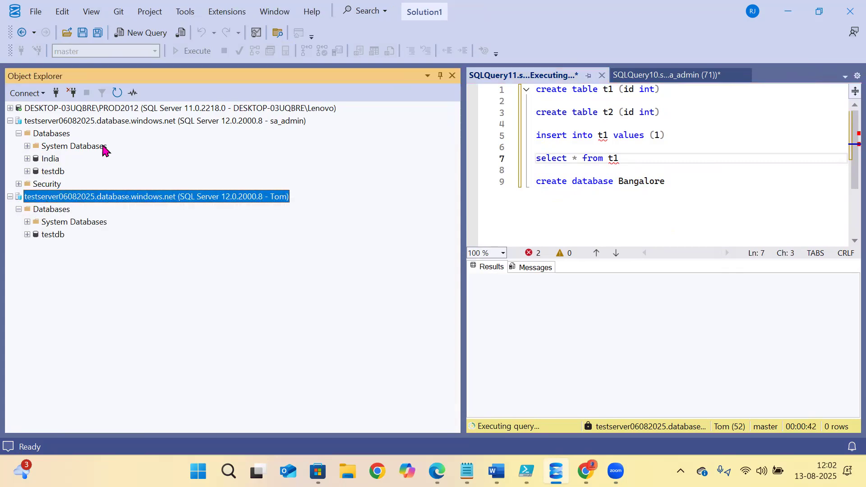
left_click(117, 93)
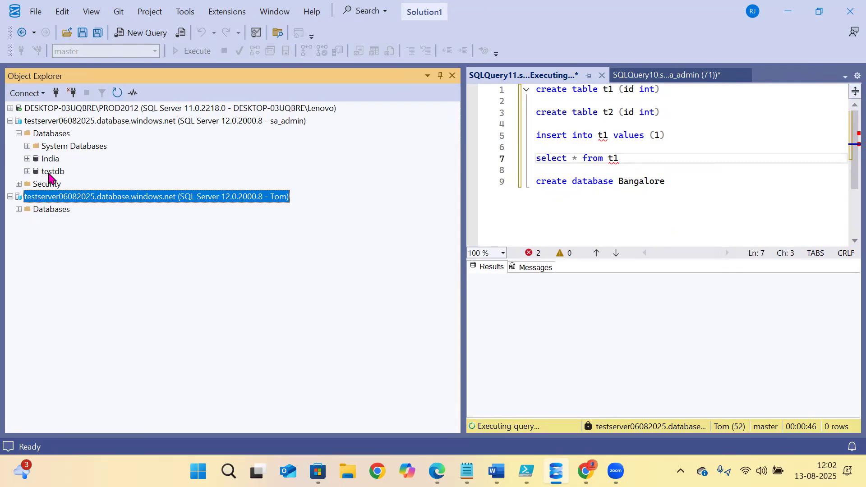
left_click(20, 211)
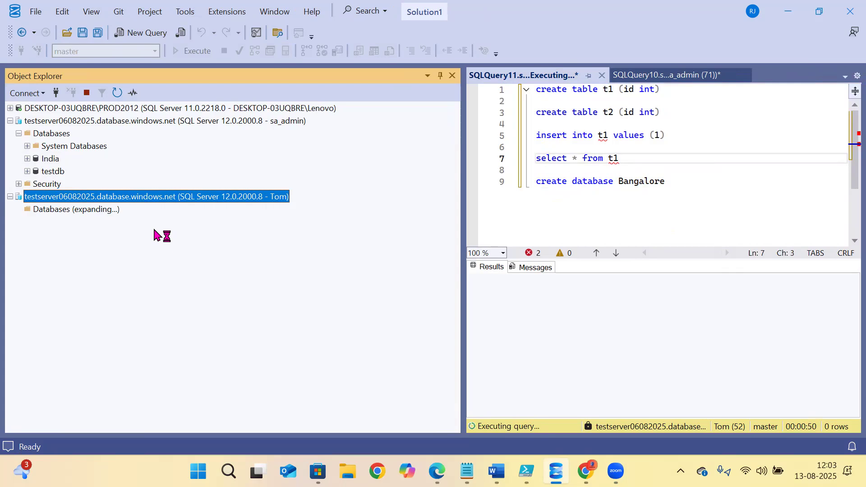
left_click(67, 162)
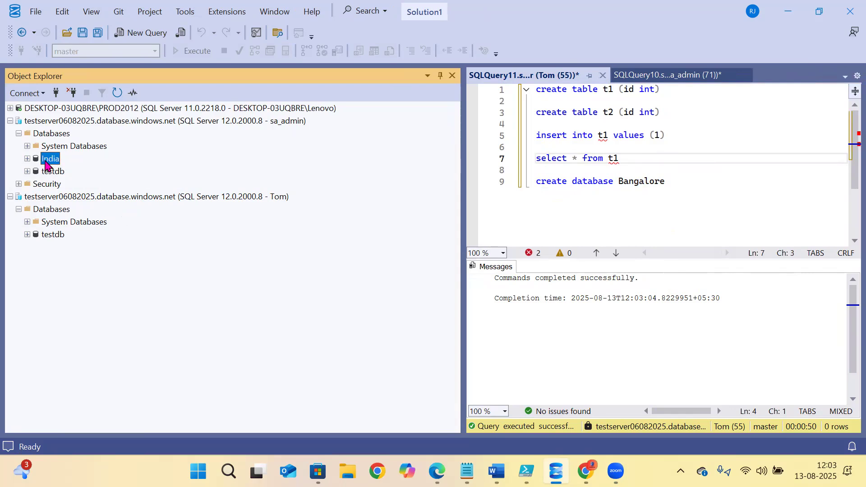
- Refresh the admin connection's Databases folder so the new Bangalore database appears
left_click(644, 182)
left_click_drag(666, 181, 440, 183)
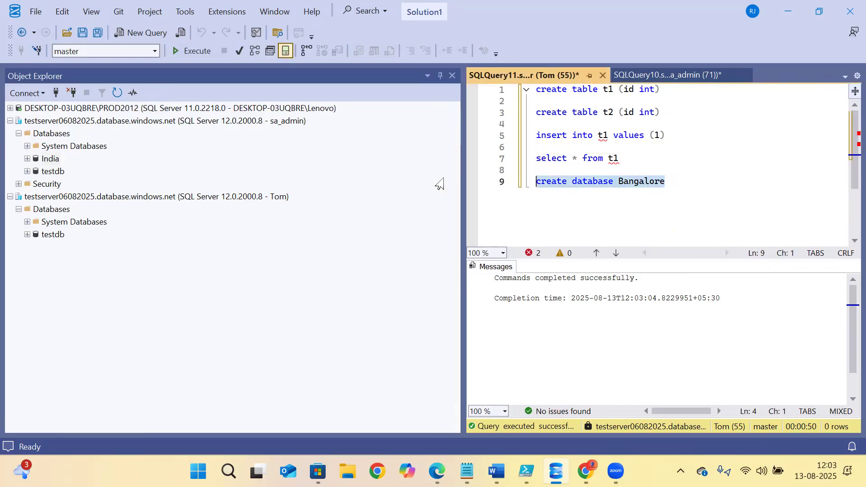
left_click(63, 133)
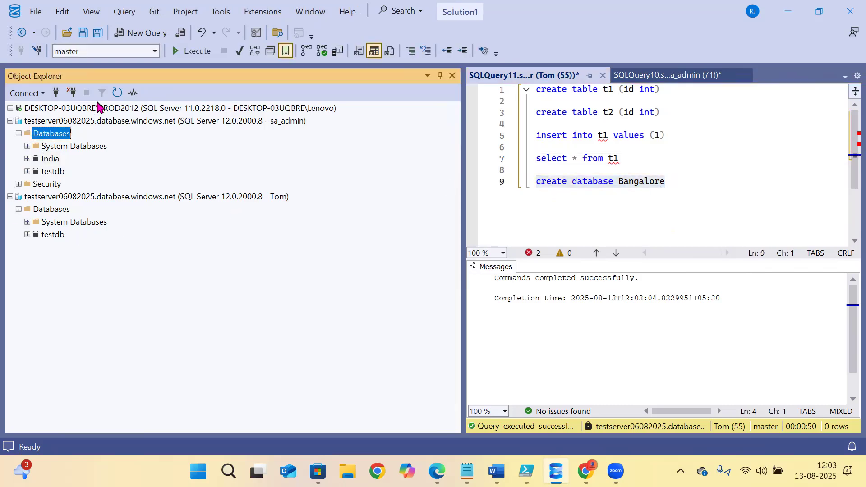
left_click(117, 93)
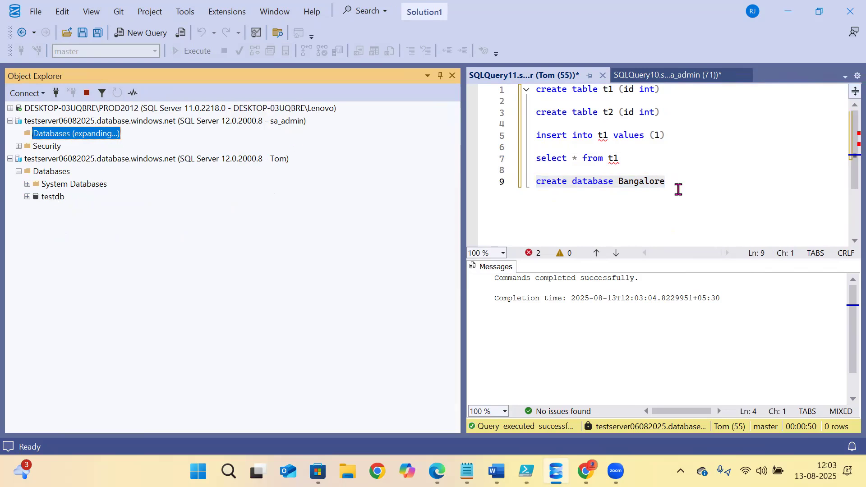
left_click_drag(678, 184, 535, 182)
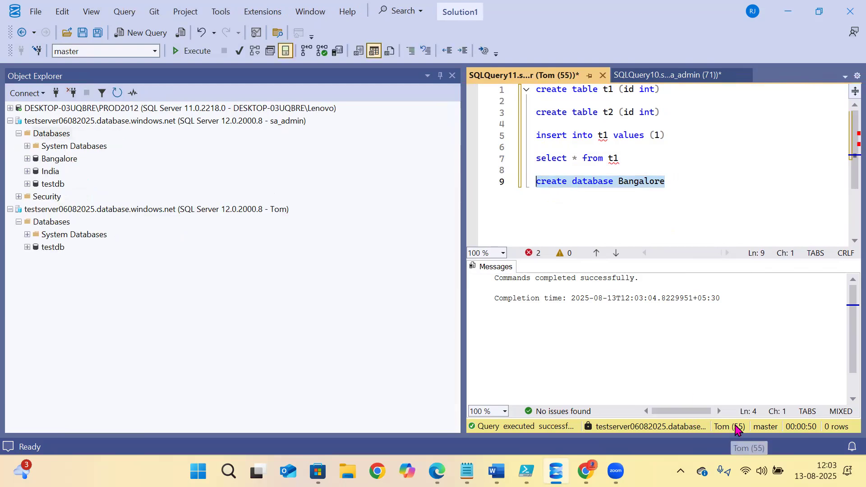
left_click(53, 163)
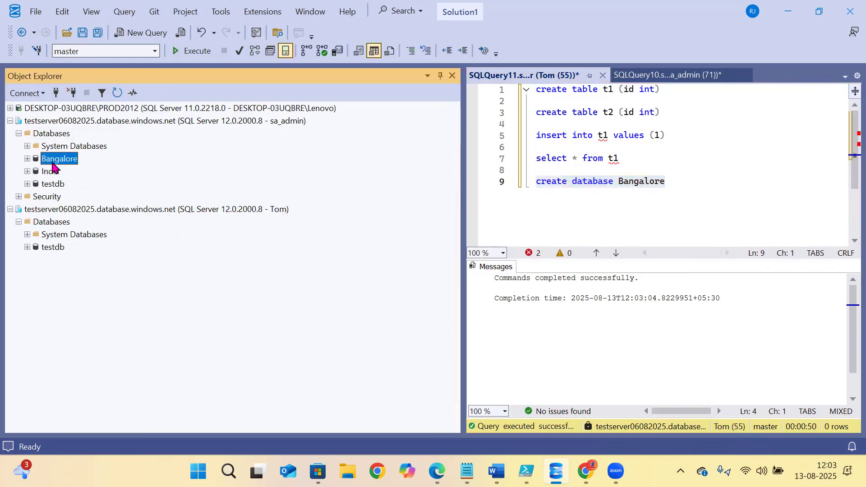
- Refresh the second connection's databases again; it still lists only testdb
left_click(291, 122)
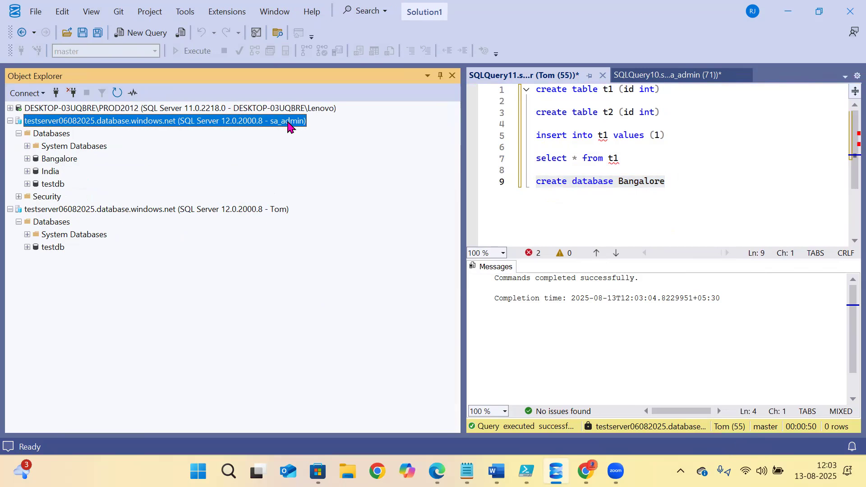
left_click(71, 212)
left_click(118, 94)
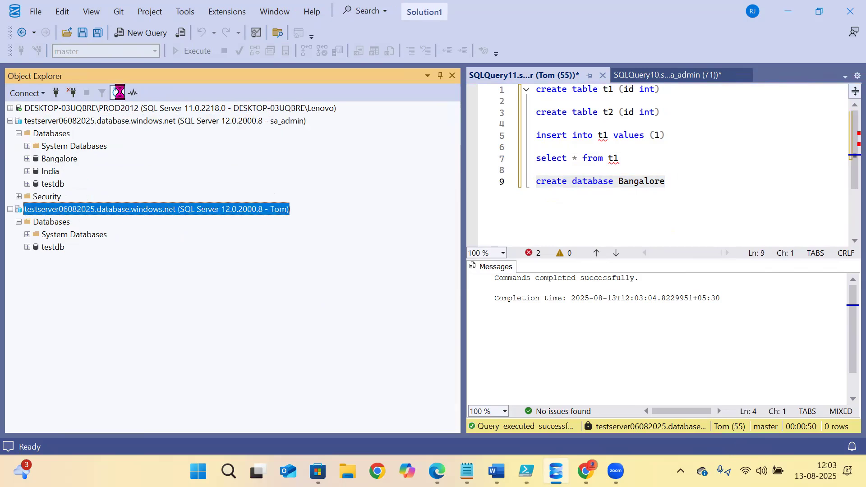
left_click(19, 222)
left_click(117, 93)
left_click(19, 222)
left_click_drag(655, 201, 490, 189)
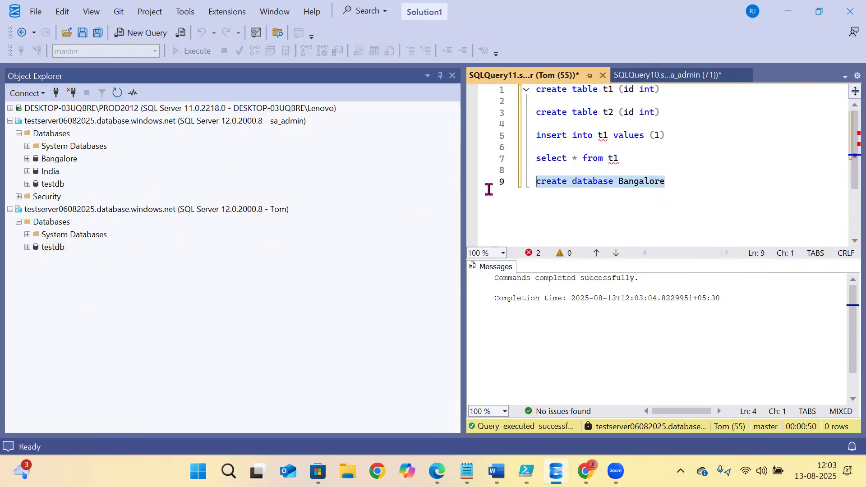
left_click(721, 194)
- Start a new line 10 with 'drop databa' and paste Bangalore after it
key("Return")
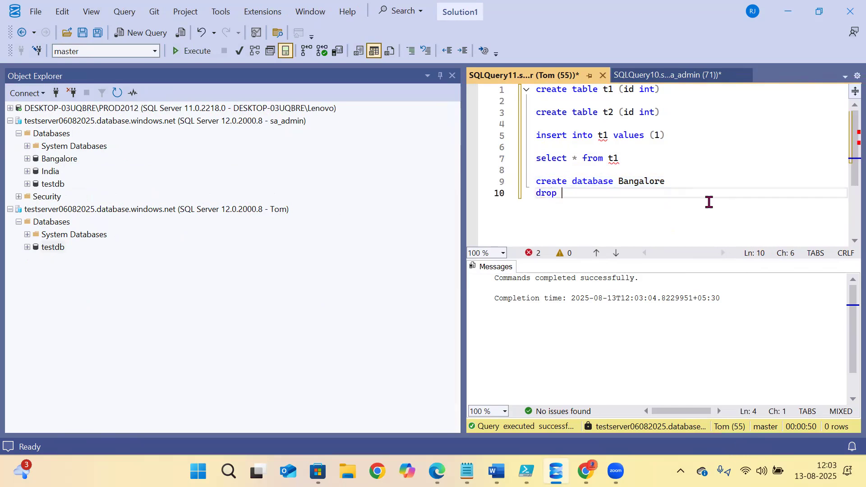
type("drop database")
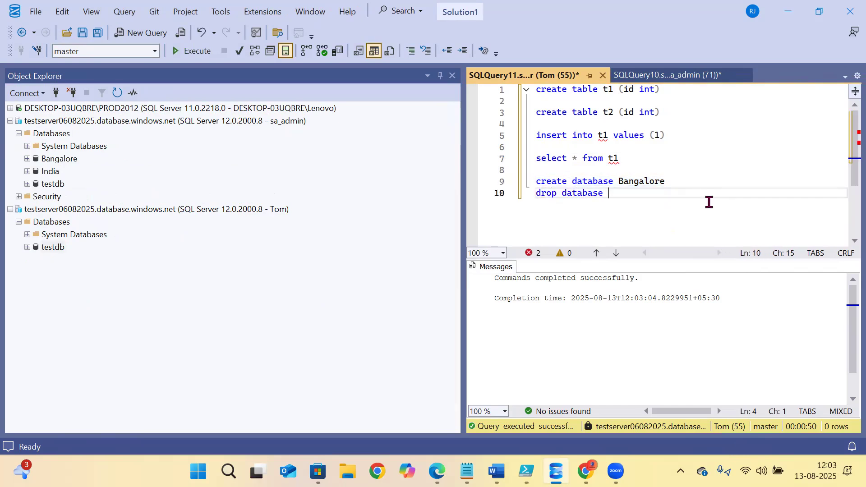
double_click(648, 182)
key("ctrl+c")
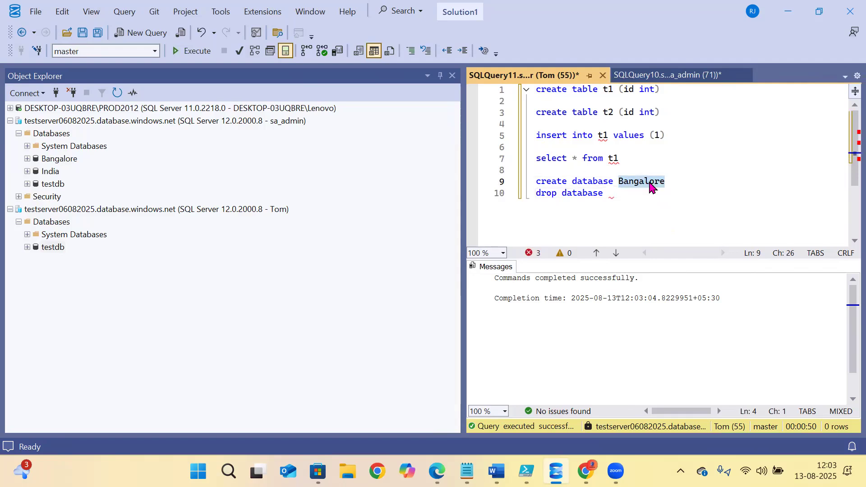
left_click(635, 200)
key("ctrl+v")
left_click_drag(681, 208, 476, 208)
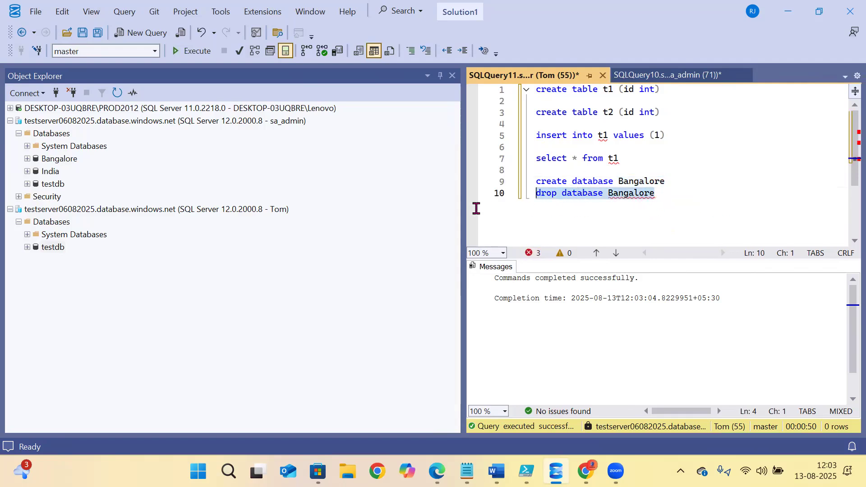
- Correct line 10 so it reads 'drop database Bangalore'
double_click(582, 194)
key("Delete")
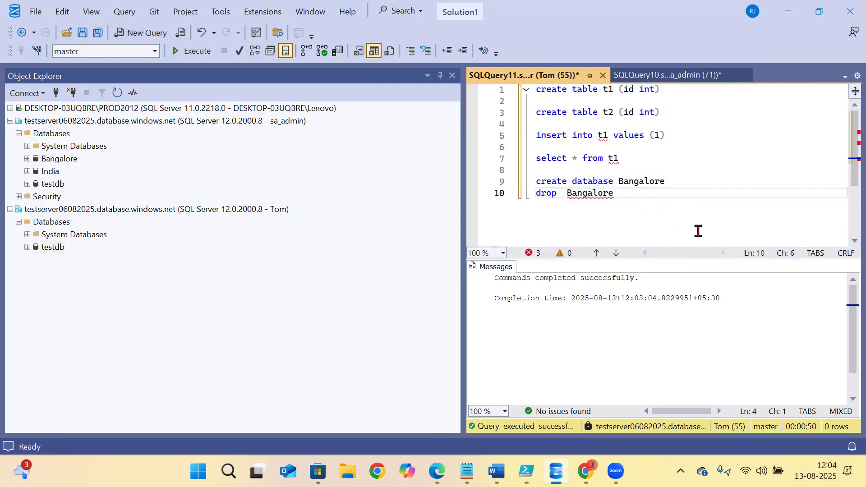
key("Delete")
left_click(655, 206)
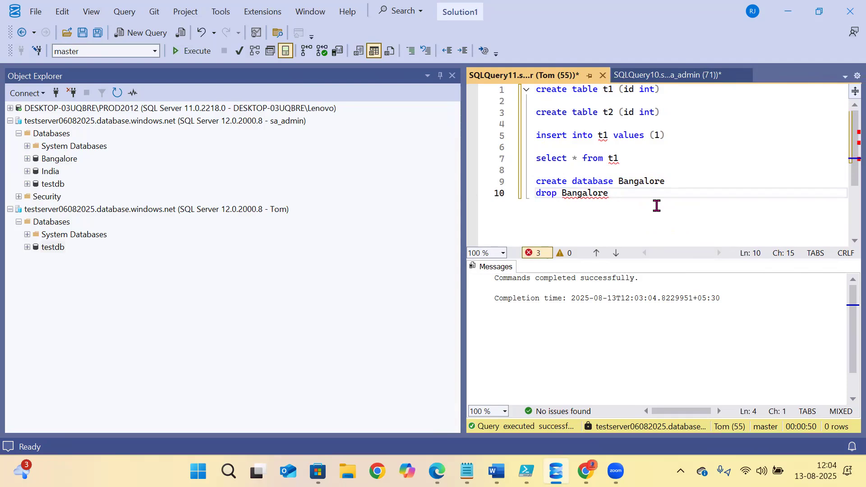
left_click(591, 178)
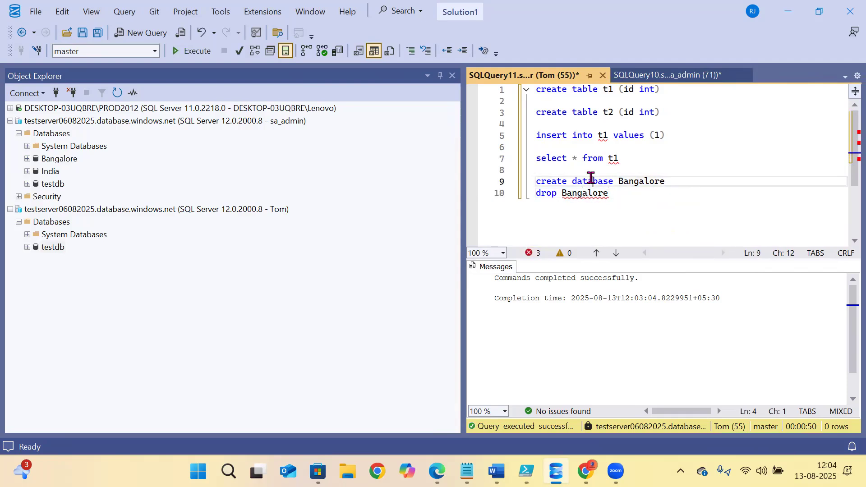
double_click(591, 181)
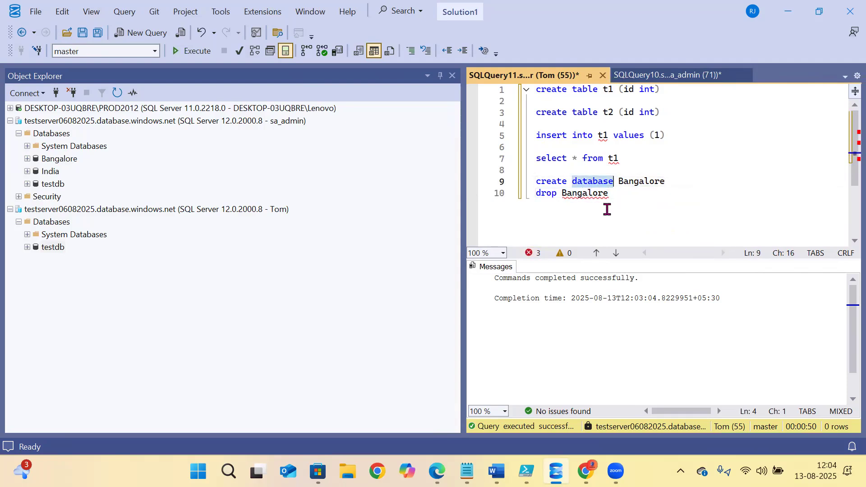
left_click(566, 193)
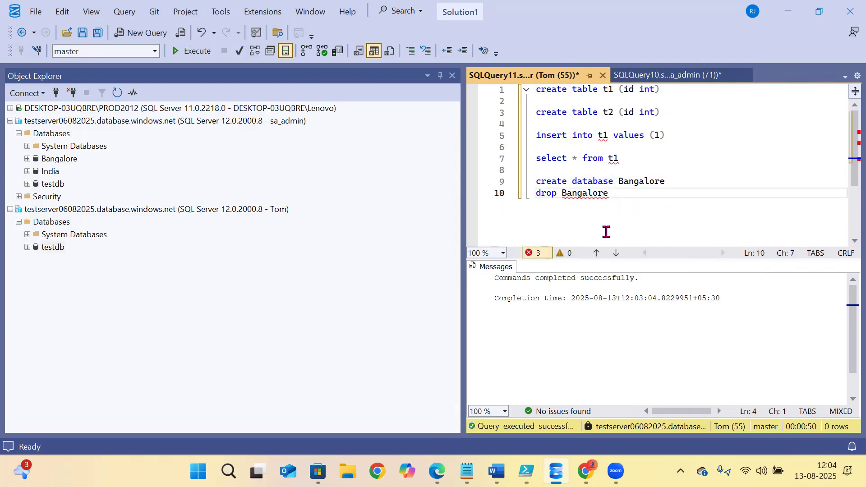
type("database")
- Run drop database Bangalore and refresh the admin connection's database list
left_click_drag(676, 204, 455, 205)
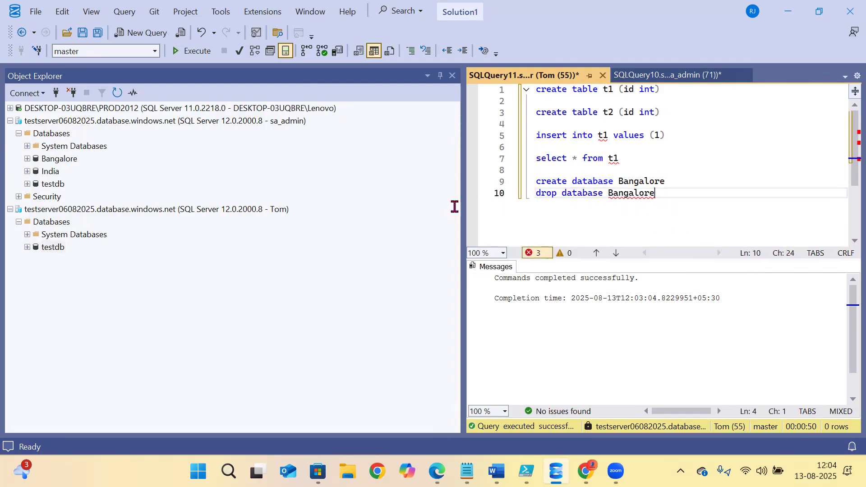
left_click(188, 51)
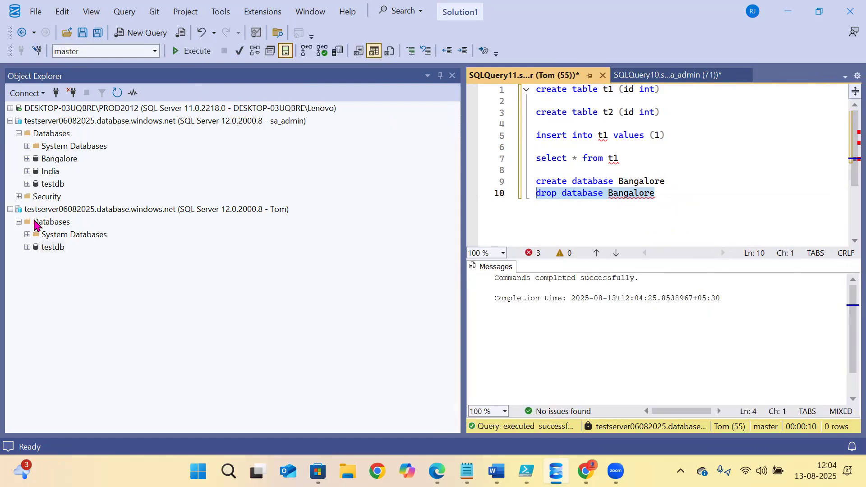
left_click(53, 134)
left_click(117, 94)
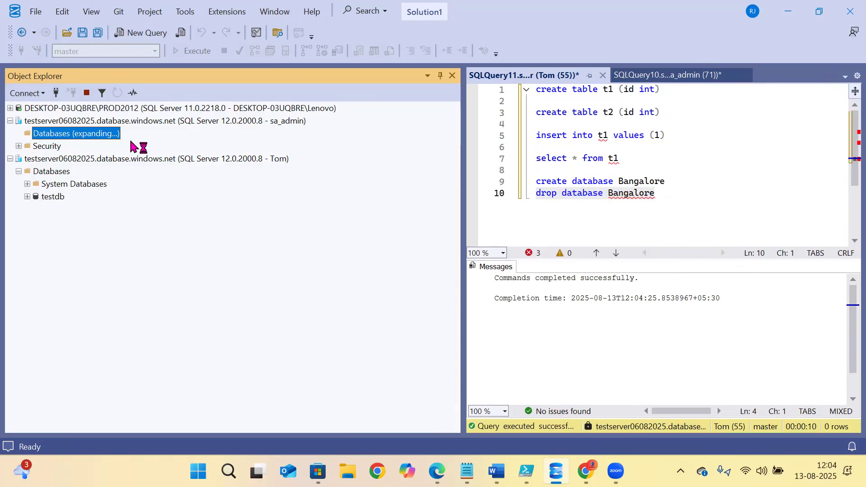
key("alt+Tab")
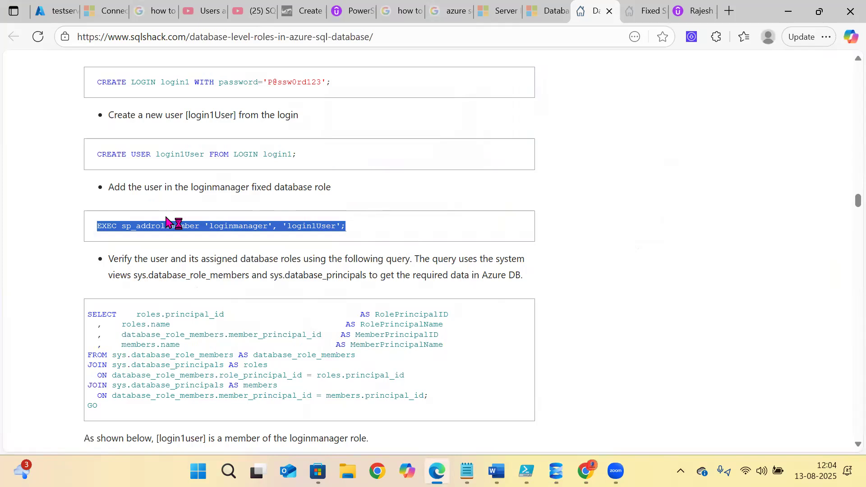
- Highlight the dbmanager role heading, its description and the note about others' databases
scroll(174, 223, "up", 3)
scroll(150, 294, "up", 4)
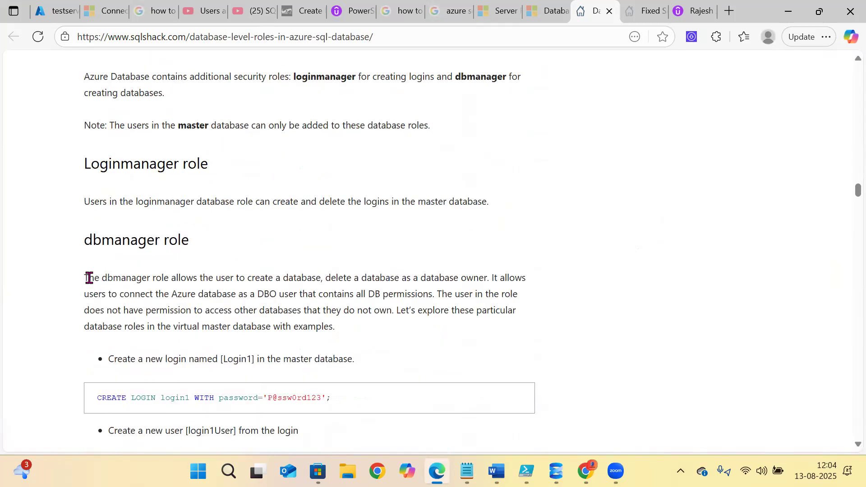
left_click_drag(92, 240, 217, 249)
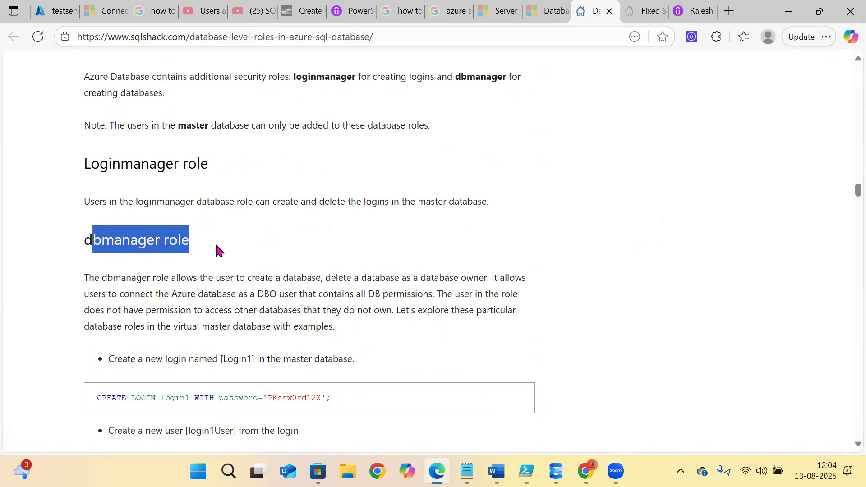
left_click(215, 244)
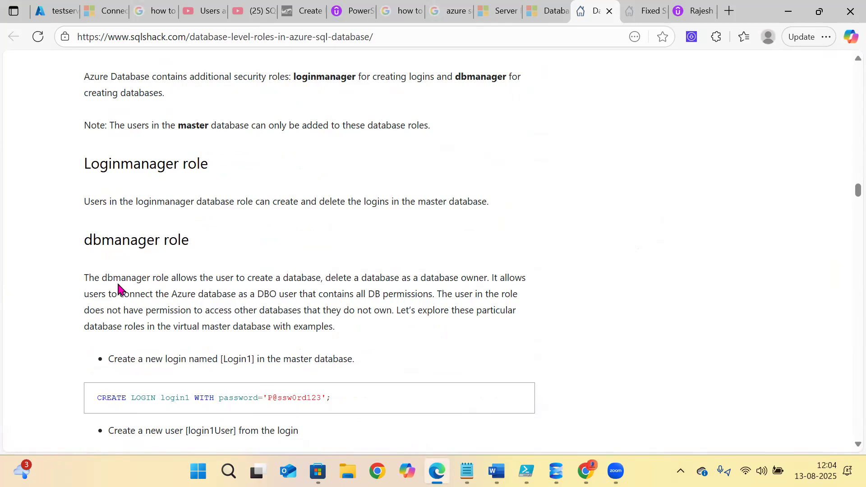
left_click_drag(91, 280, 474, 280)
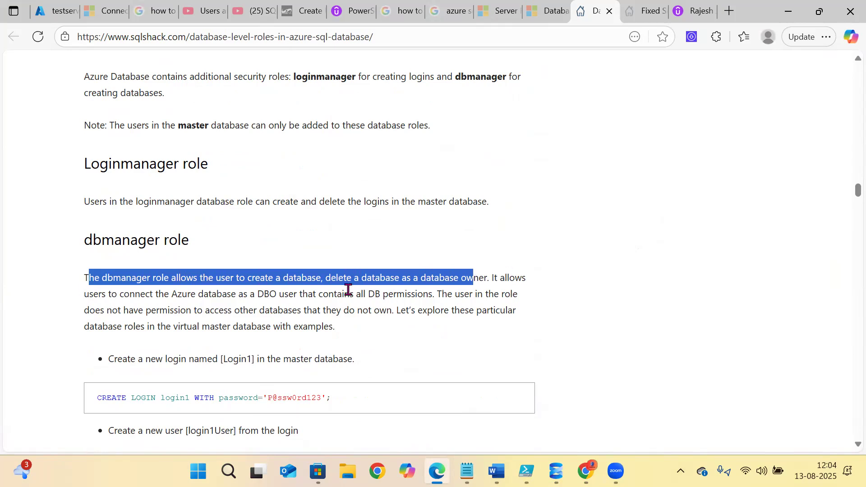
left_click_drag(85, 293, 428, 295)
left_click(454, 293)
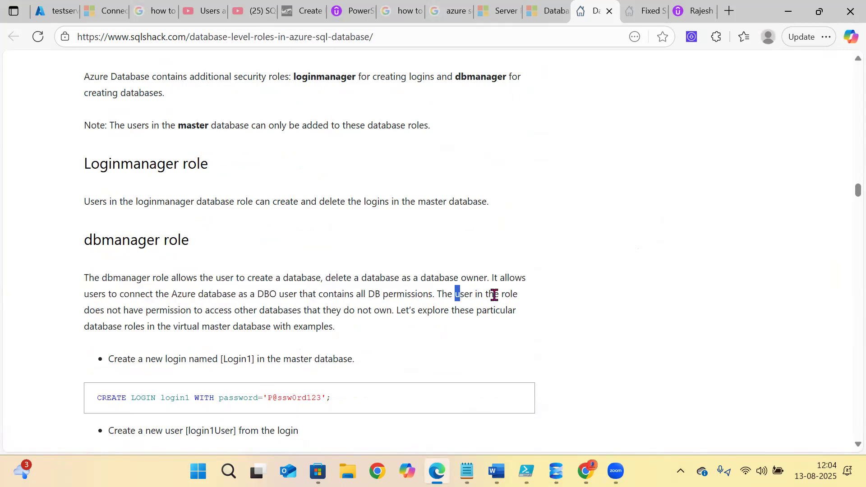
left_click_drag(93, 309, 387, 315)
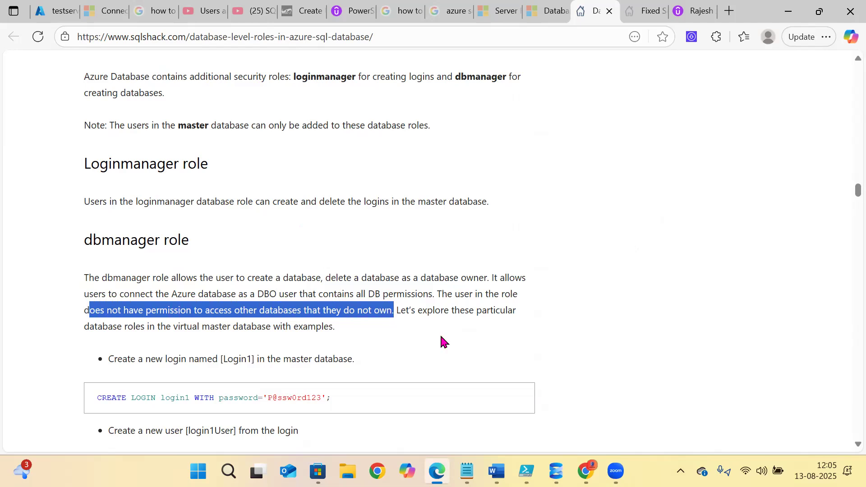
key("alt+Tab")
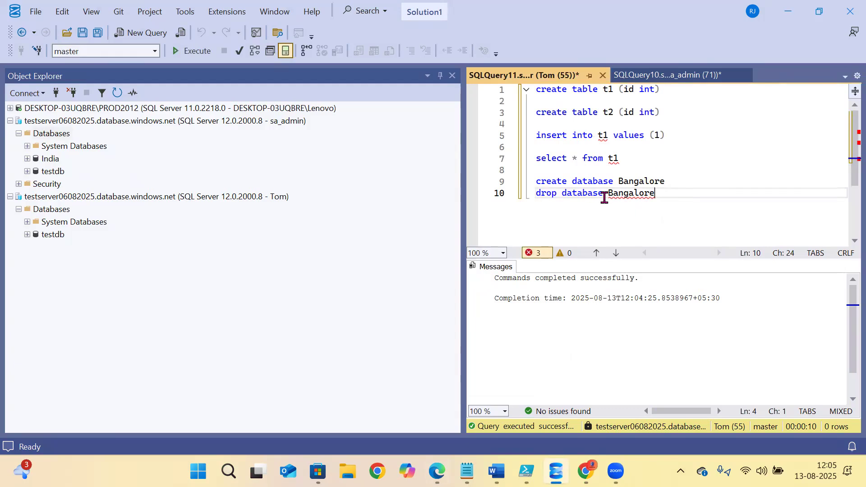
- Run create database Bangalore and open a new query from the Tom connection's Databases node
left_click_drag(676, 182, 532, 174)
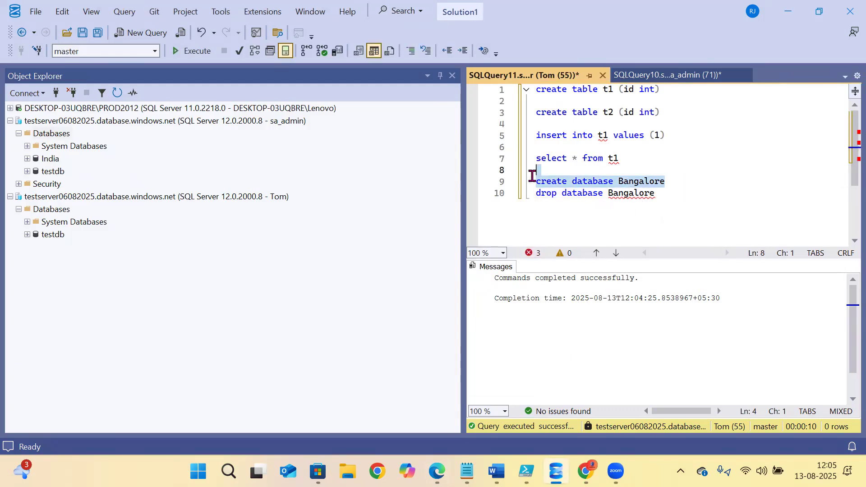
left_click(193, 51)
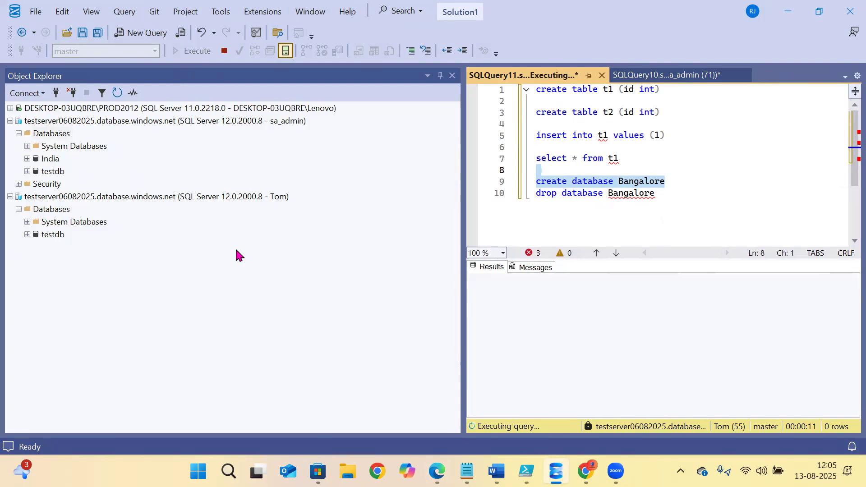
left_click(561, 198)
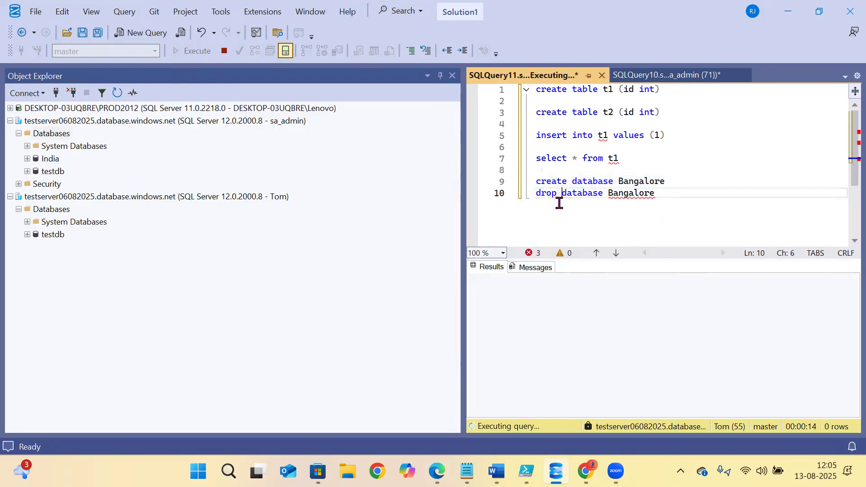
left_click(41, 209)
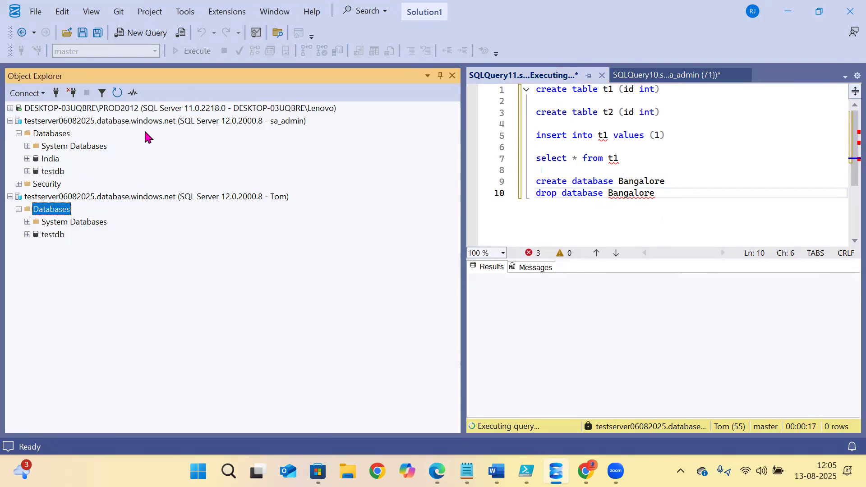
left_click(141, 43)
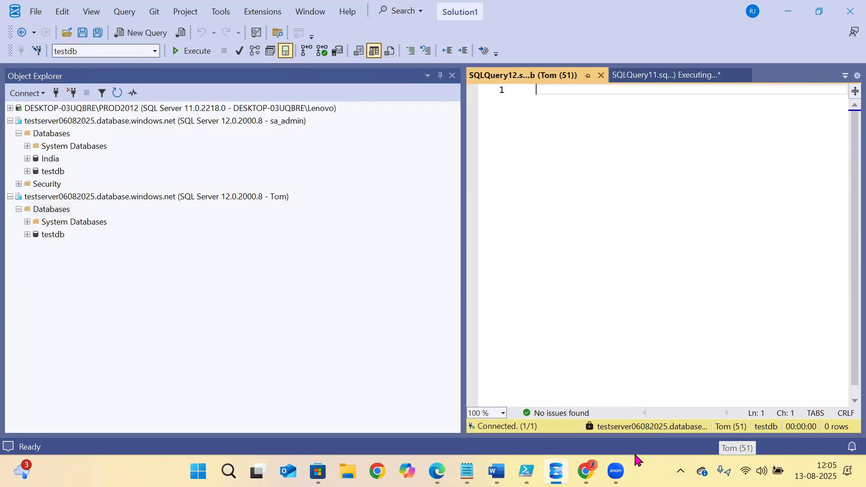
- Copy the Create Login Tom and Create user lines from the Azure SQL Security Word document
mouse_move(466, 472)
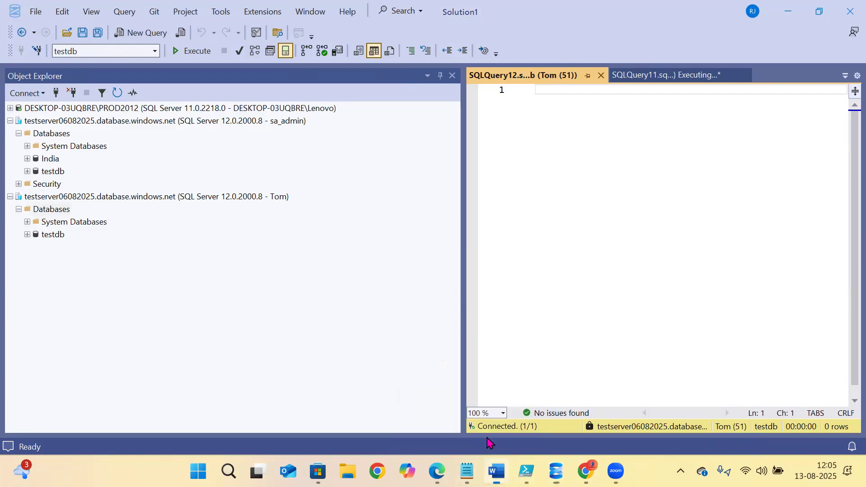
left_click(496, 471)
left_click_drag(374, 329, 174, 303)
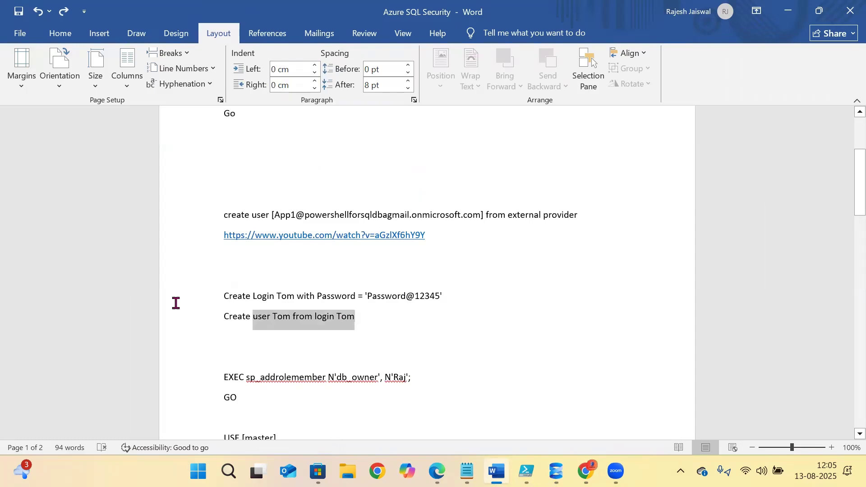
right_click(244, 300)
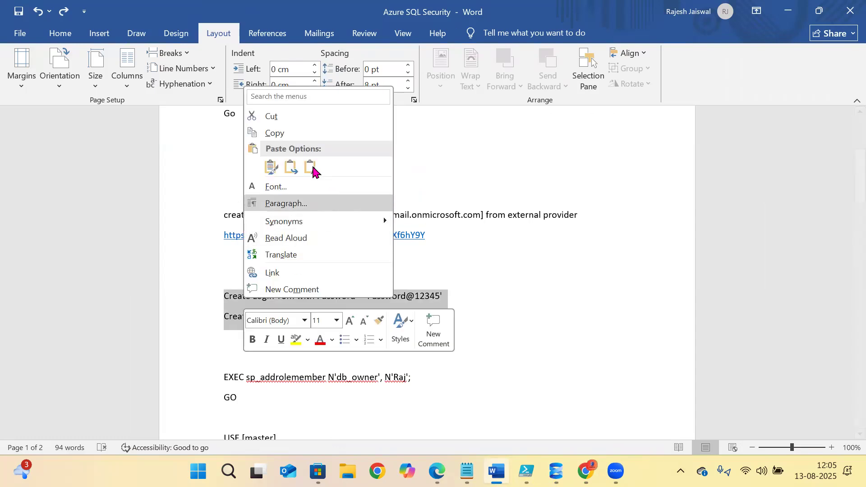
left_click(273, 133)
left_click(754, 209)
key("alt+Tab")
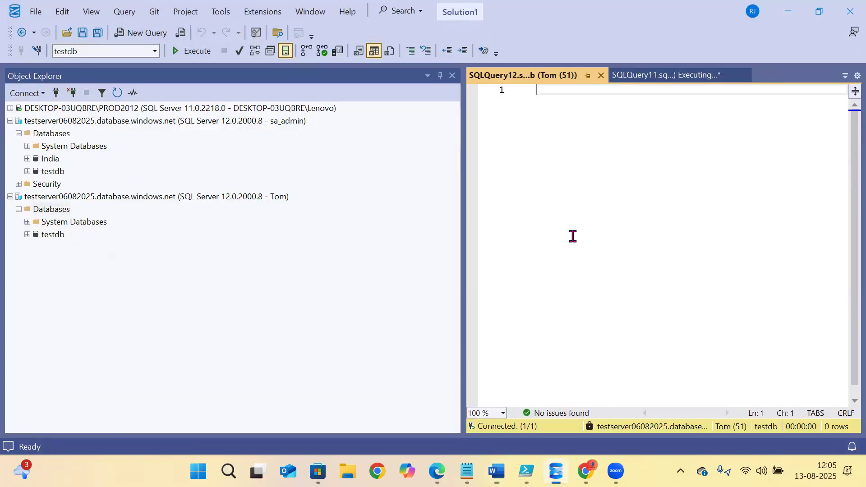
- Paste the login and user lines and replace all three Tom names with Linda
key("ctrl+v")
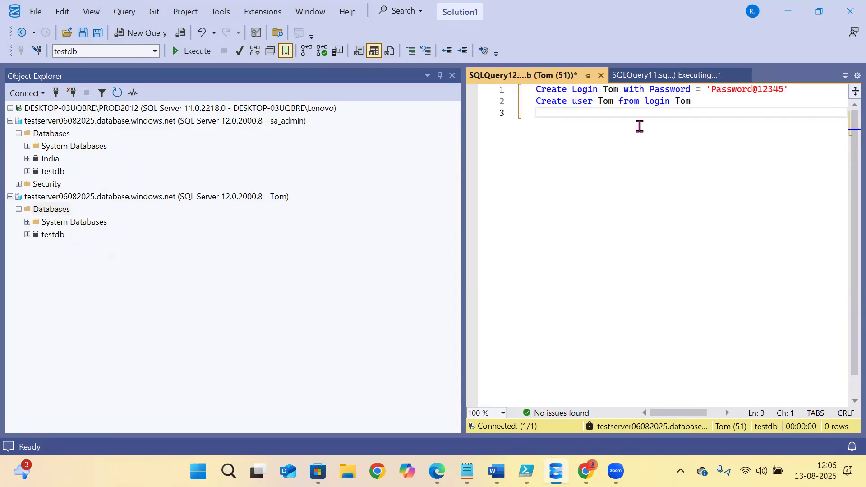
left_click(618, 93)
double_click(611, 92)
type("Linda")
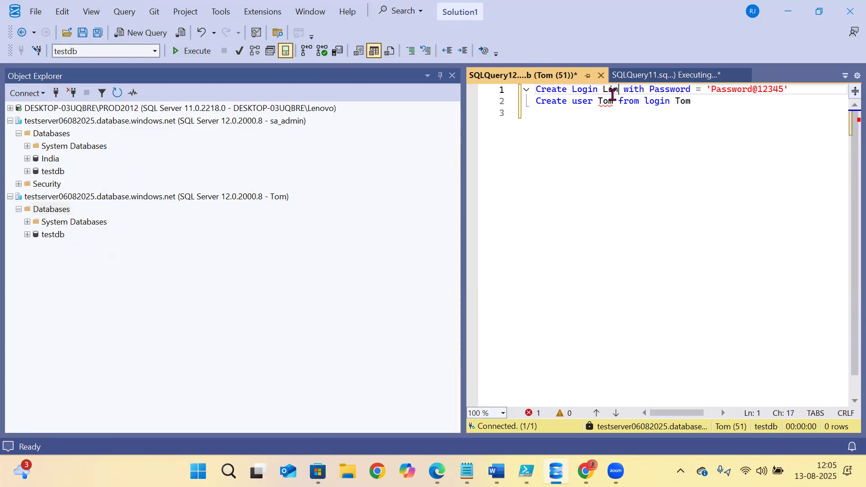
double_click(606, 101)
type("Linda")
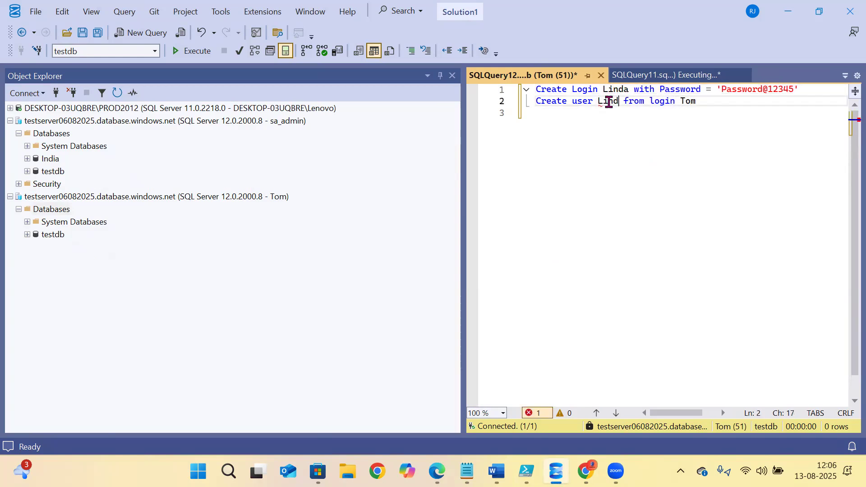
double_click(693, 102)
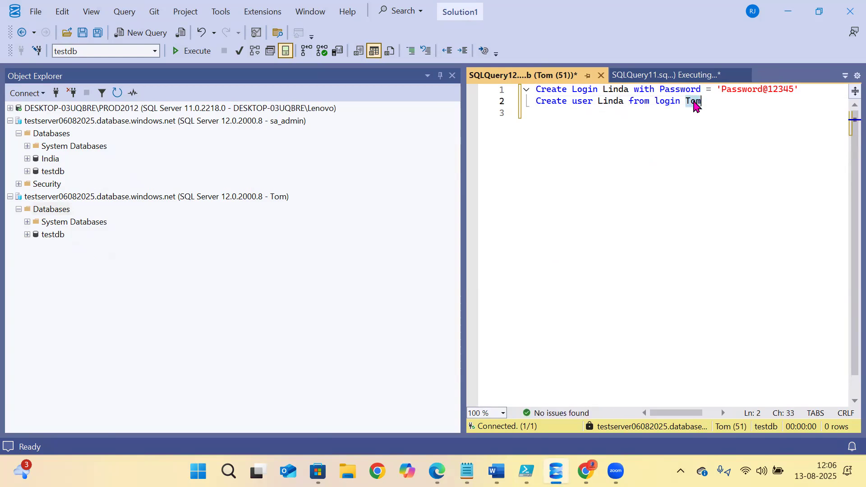
type("Linda")
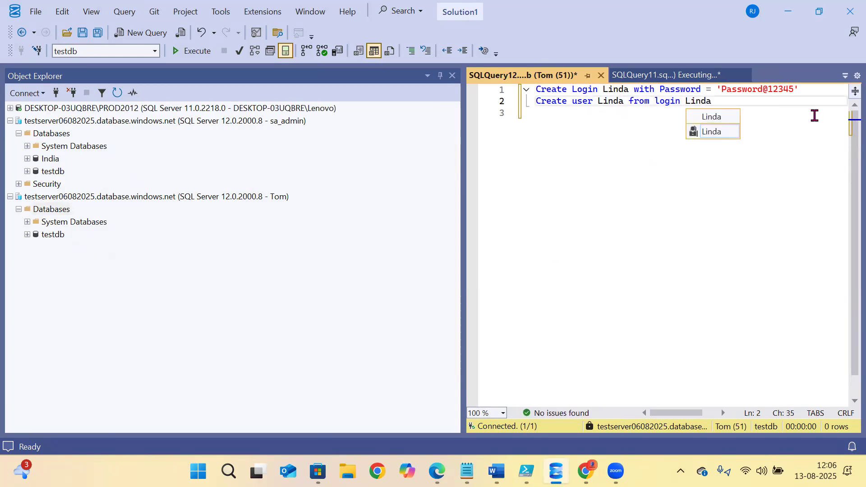
- Try switching to master and run the Create Login Linda line, which fails with Msg 5001
left_click_drag(803, 89, 401, 89)
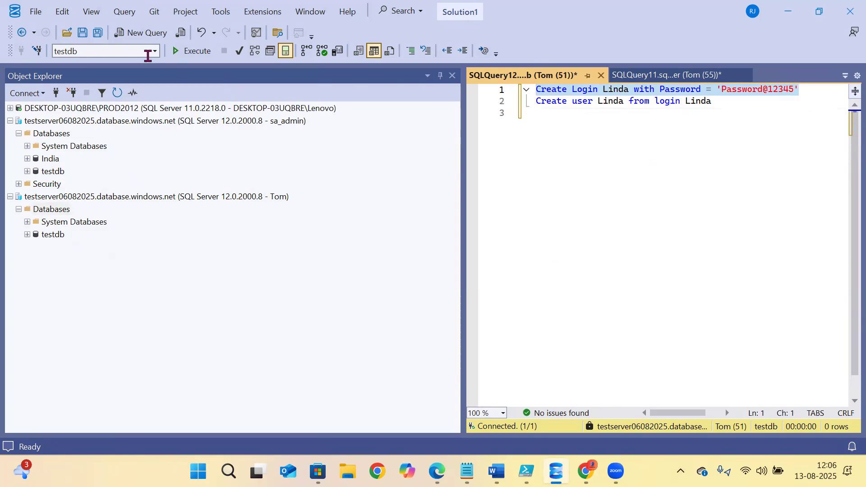
left_click(154, 52)
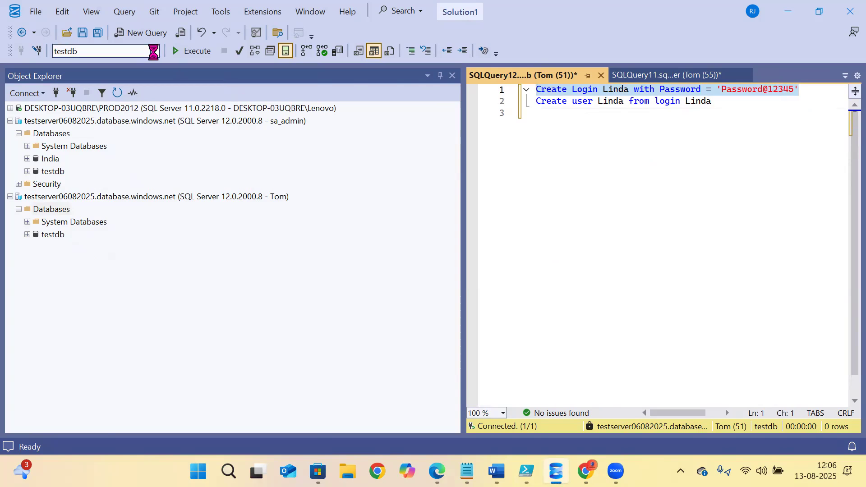
left_click(86, 65)
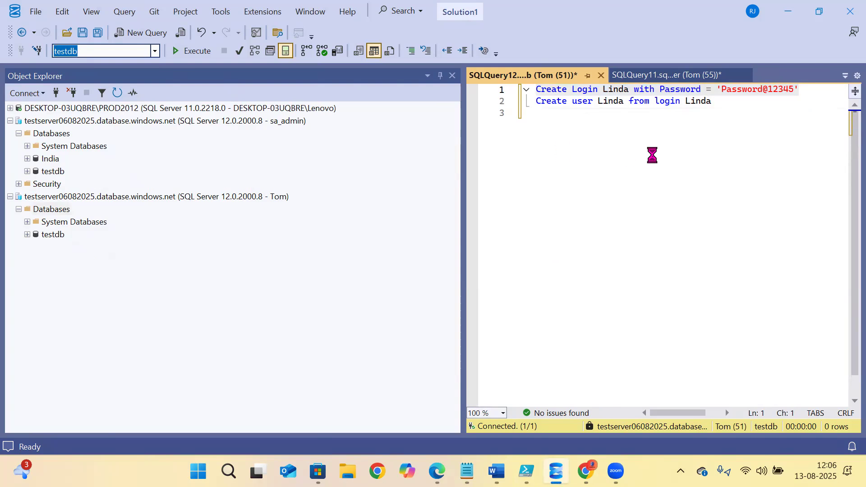
left_click(654, 155)
left_click(814, 89)
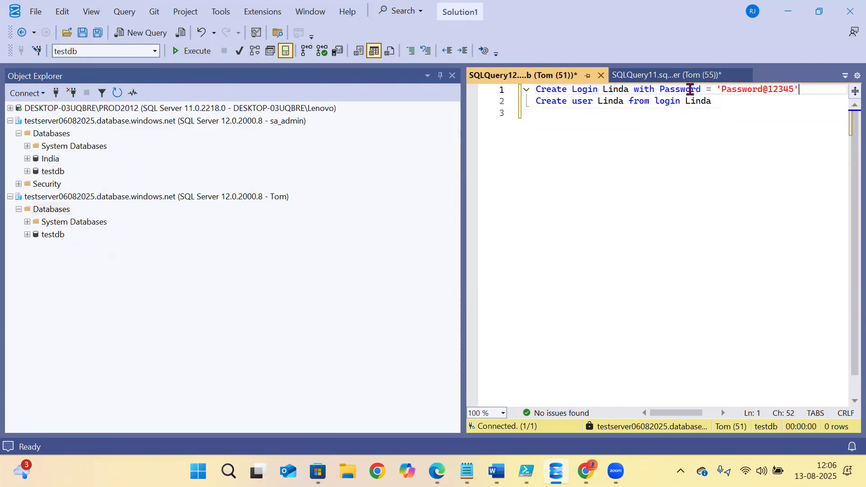
key("shift+Home")
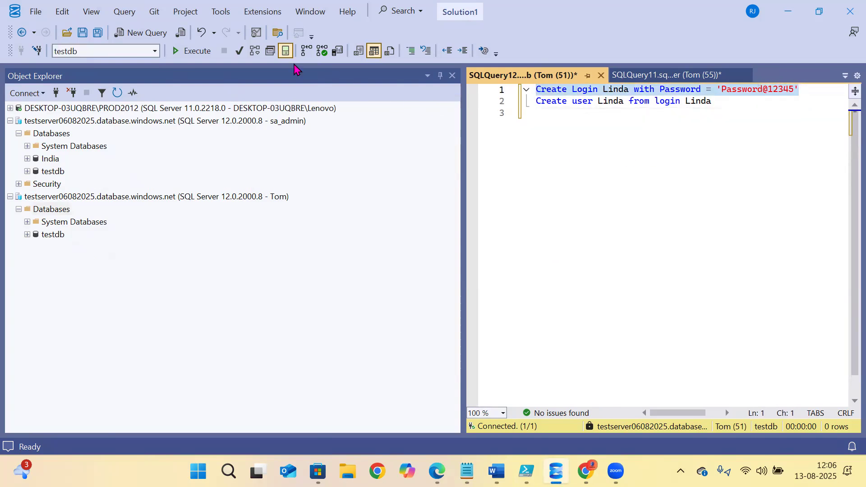
key("F5")
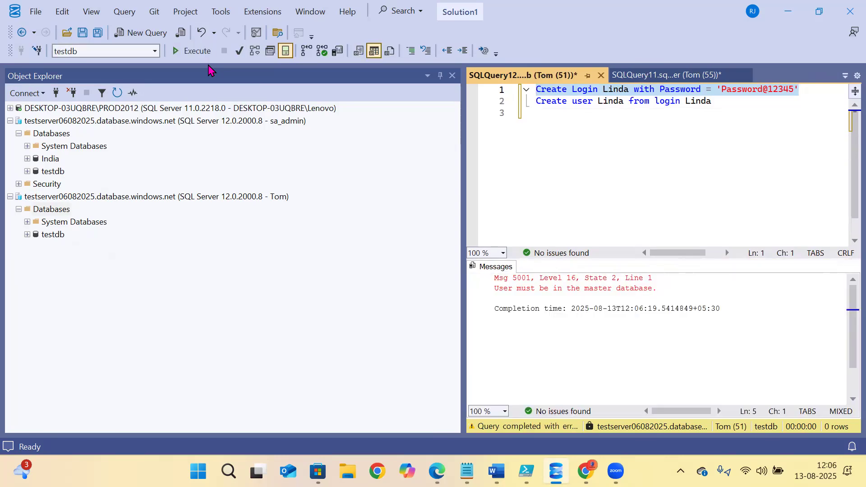
left_click(574, 163)
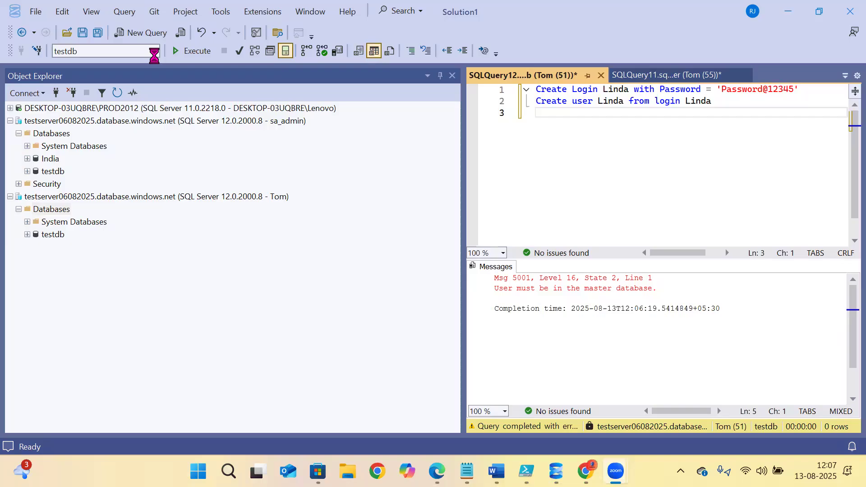
left_click(546, 147)
left_click(154, 51)
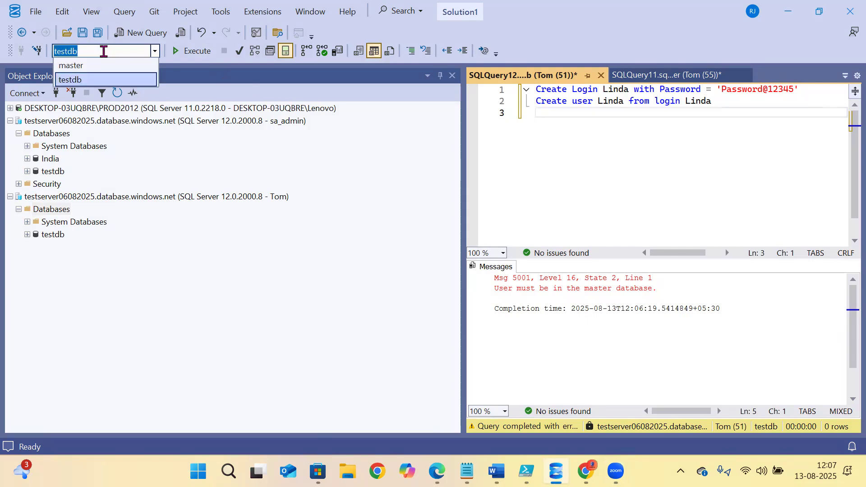
left_click(78, 65)
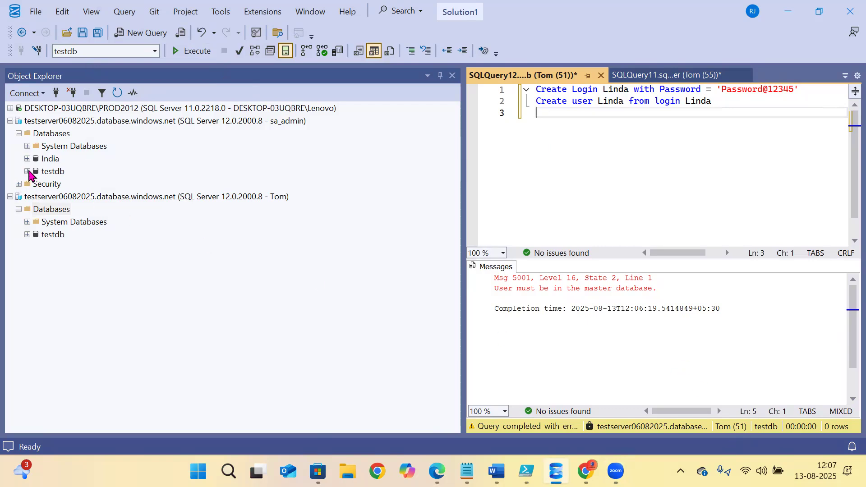
- Refresh the admin connection's database list and glance back at the earlier script
left_click(47, 146)
left_click(56, 132)
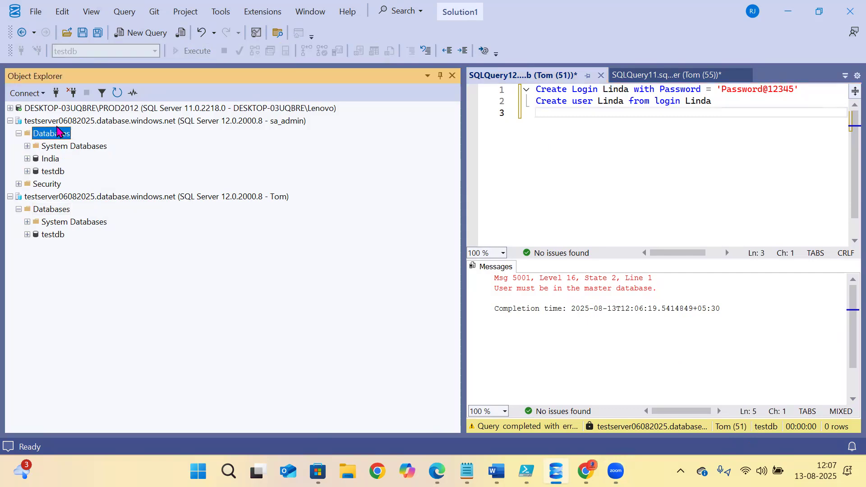
left_click(115, 93)
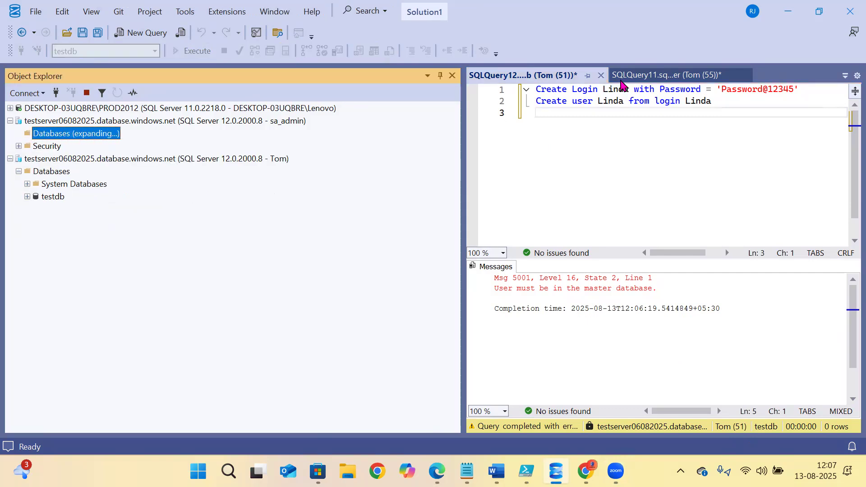
left_click(634, 82)
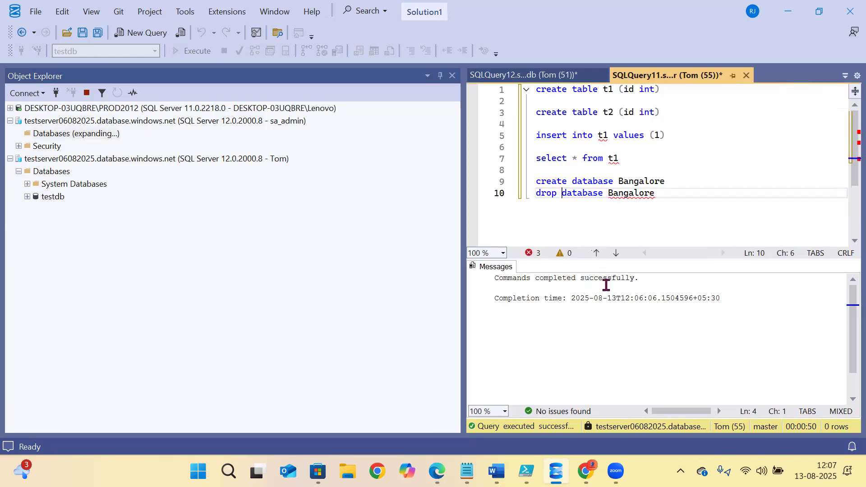
left_click(519, 85)
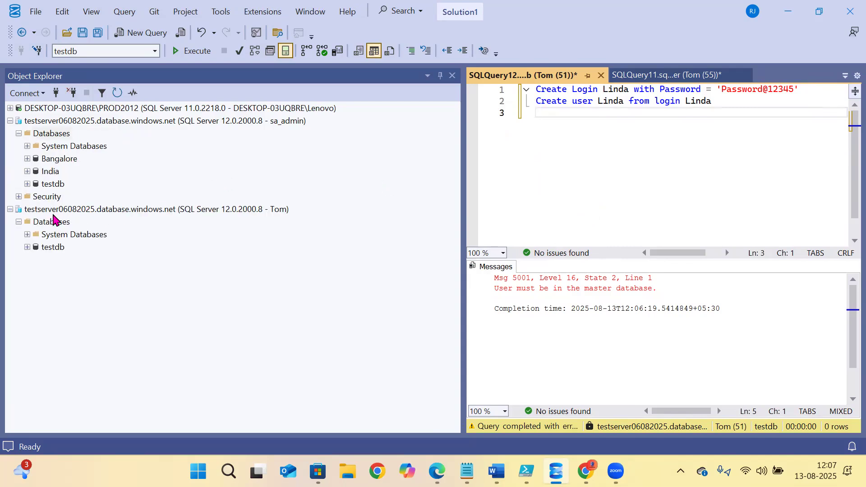
- Open a new query on master from the non-admin connection's System Databases
left_click(27, 235)
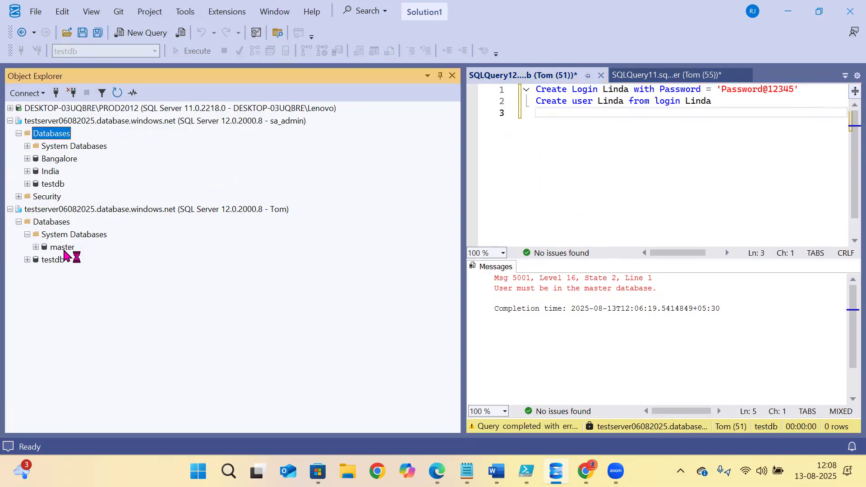
left_click(64, 251)
left_click(143, 33)
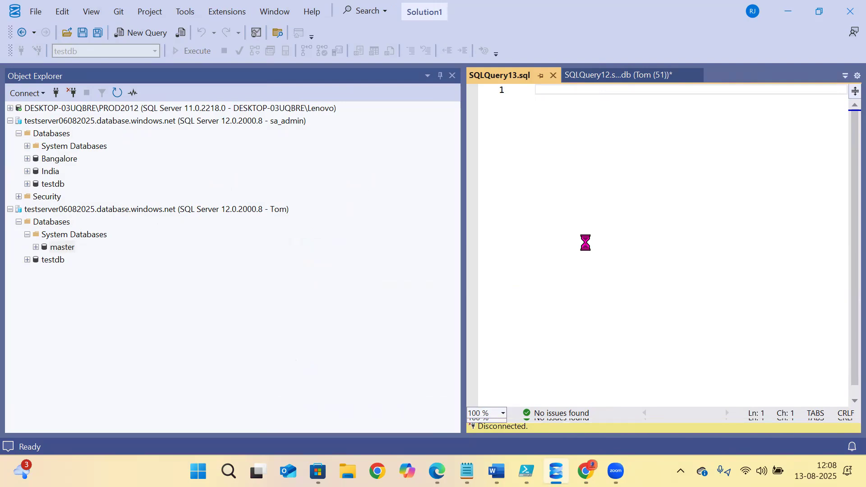
- Paste both create statements into the master query and run create login, getting Msg 15247
left_click(673, 81)
left_click_drag(717, 113, 536, 90)
key("ctrl+c")
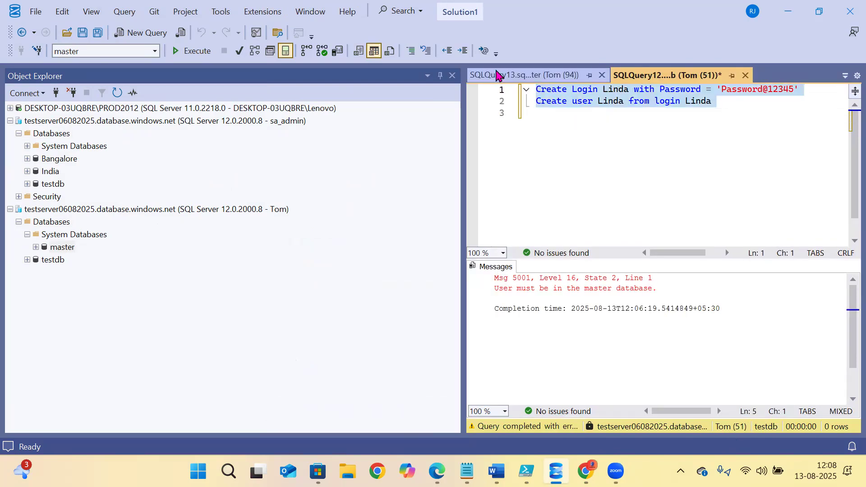
left_click(514, 76)
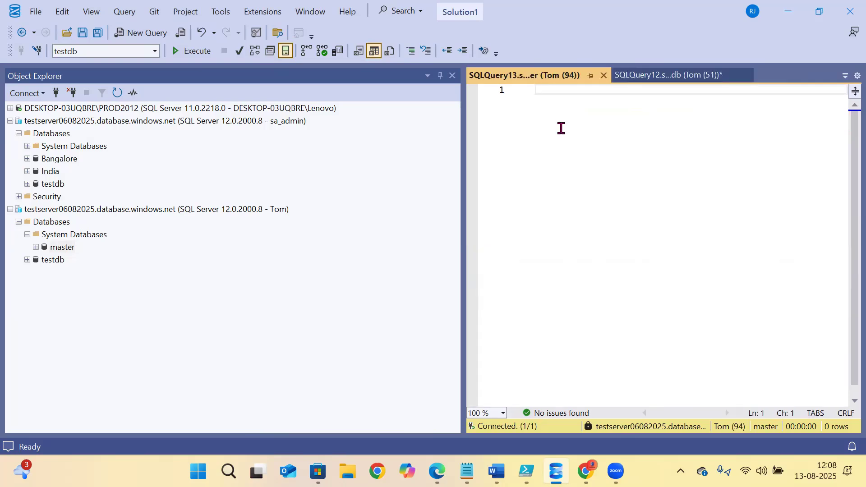
key("ctrl+v")
left_click_drag(811, 91, 521, 81)
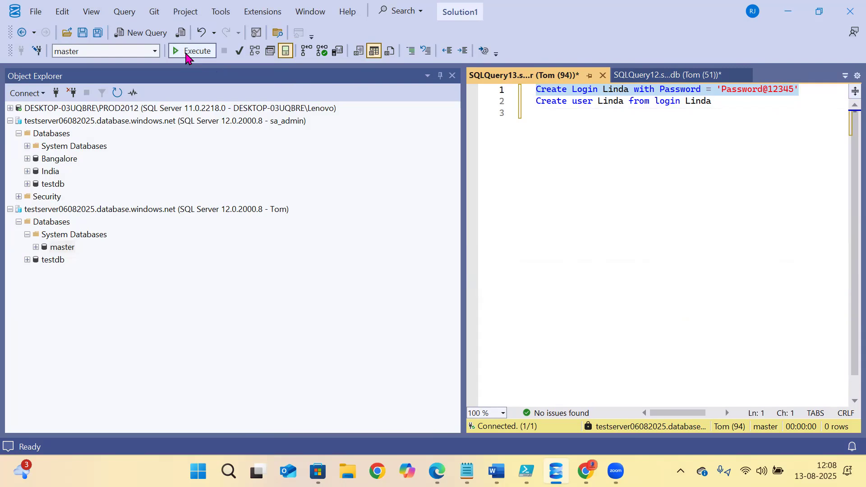
left_click(187, 54)
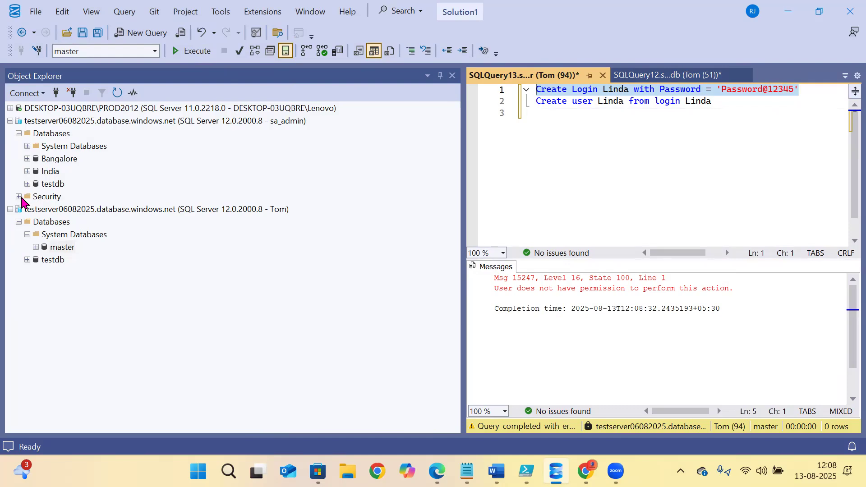
- Expand the admin server's System Databases > master > Security folder
left_click(19, 198)
left_click(27, 210)
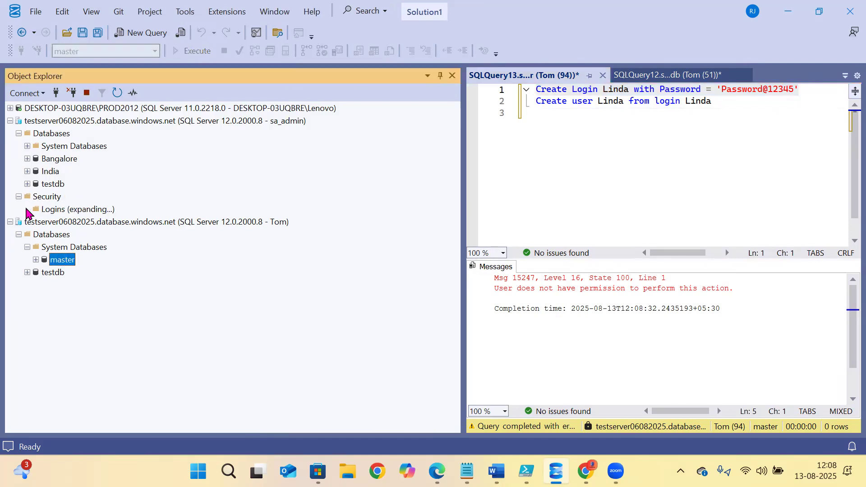
left_click(18, 197)
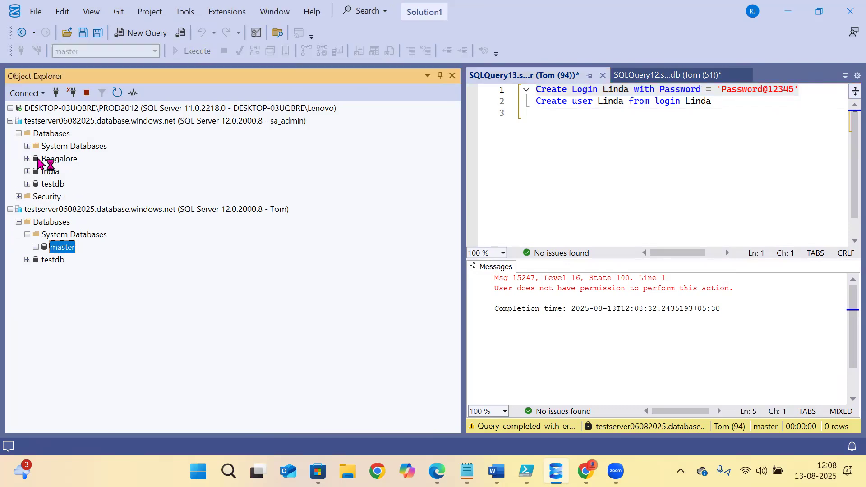
double_click(29, 146)
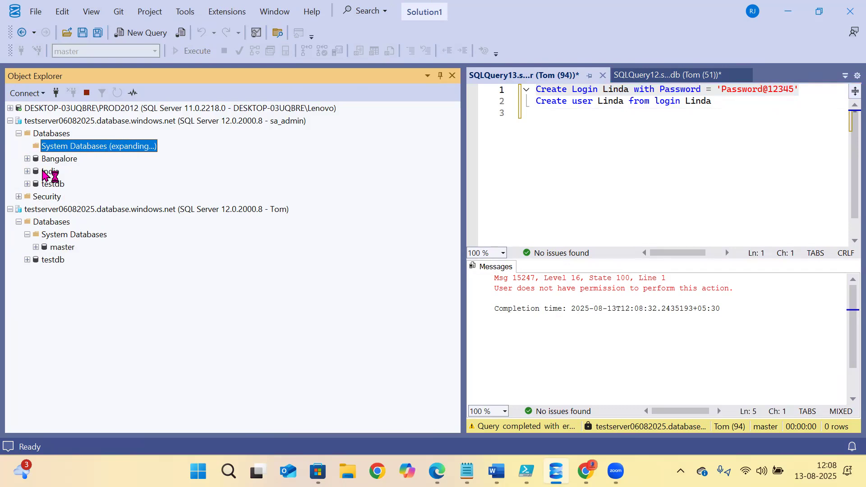
left_click(36, 159)
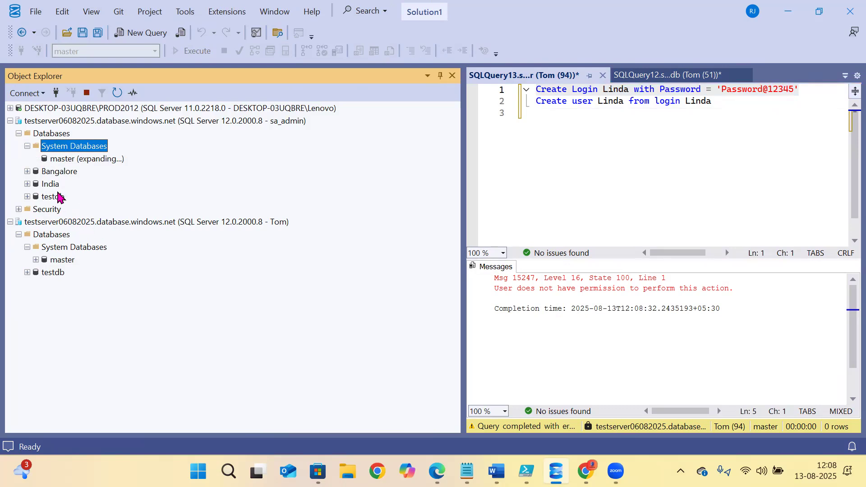
left_click(44, 222)
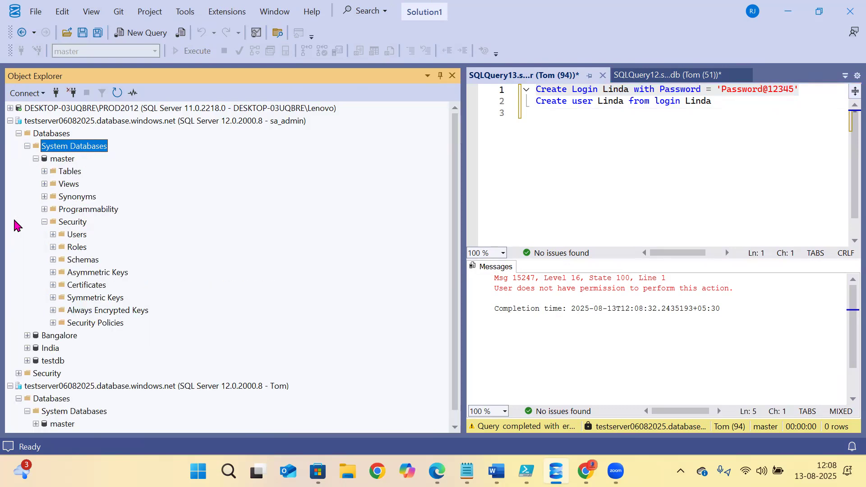
- In master user Tom's properties, tick loginmanager on the Membership page and save
left_click(54, 235)
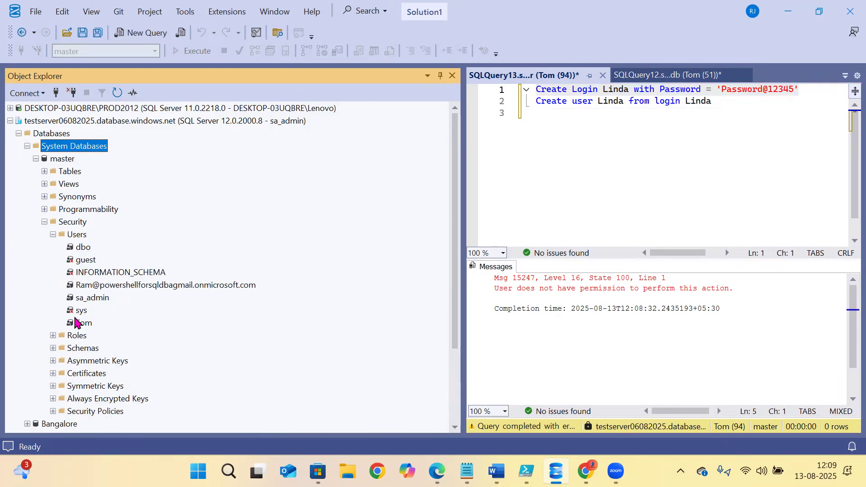
left_click(81, 323)
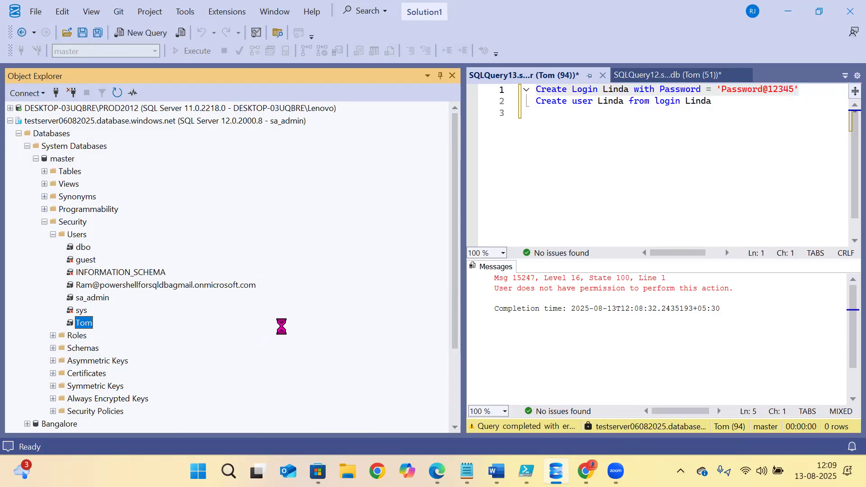
left_click(556, 470)
left_click(630, 405)
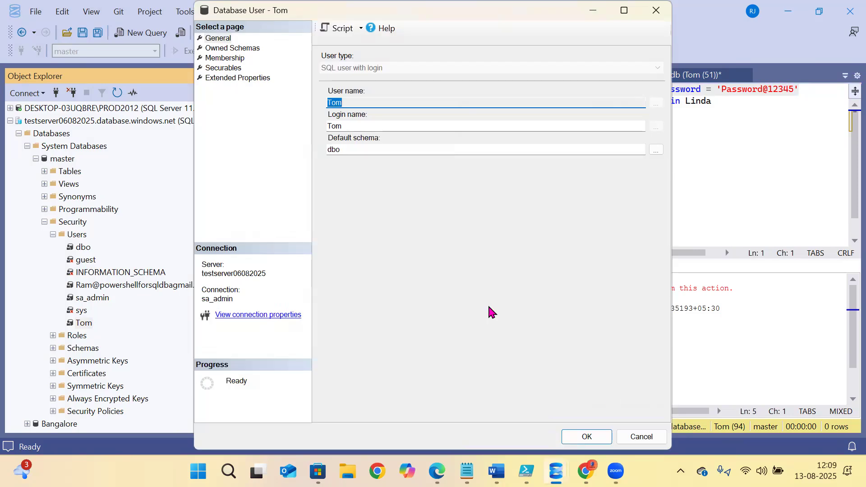
key("alt+Tab")
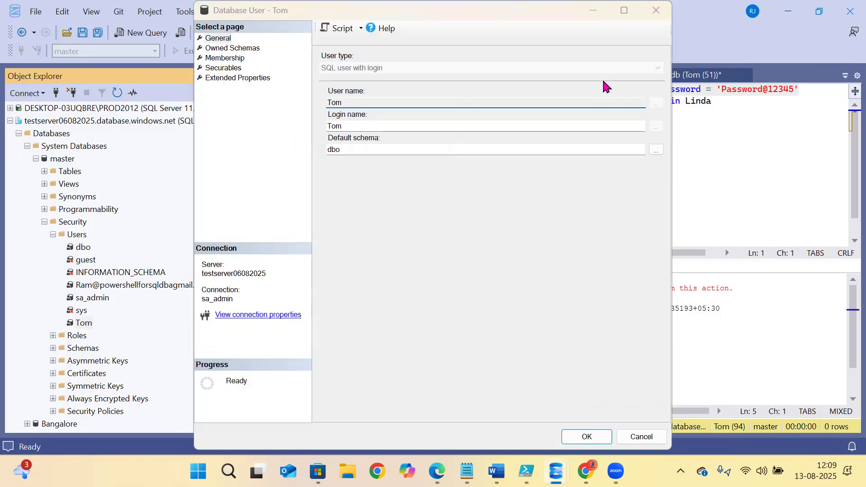
left_click(446, 8)
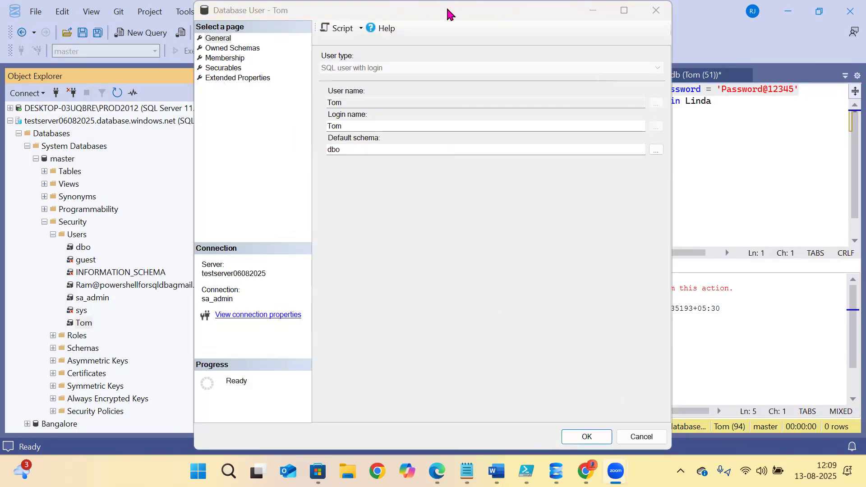
left_click_drag(446, 6, 390, 110)
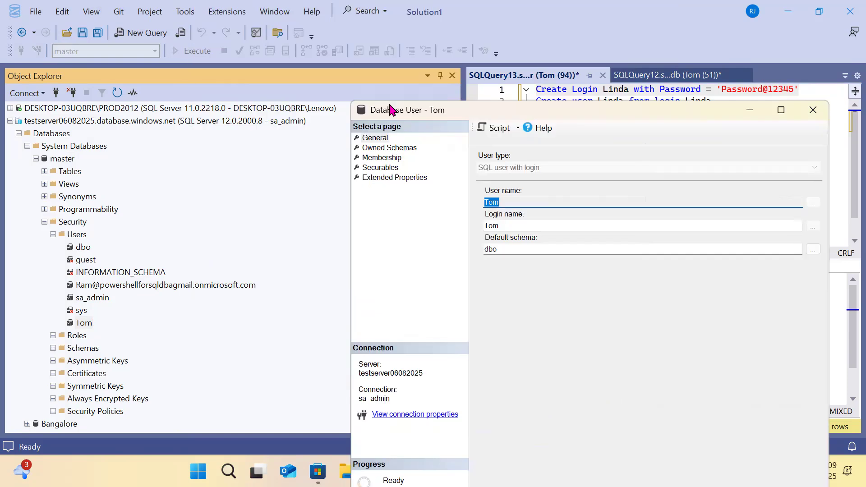
left_click(376, 161)
left_click(483, 292)
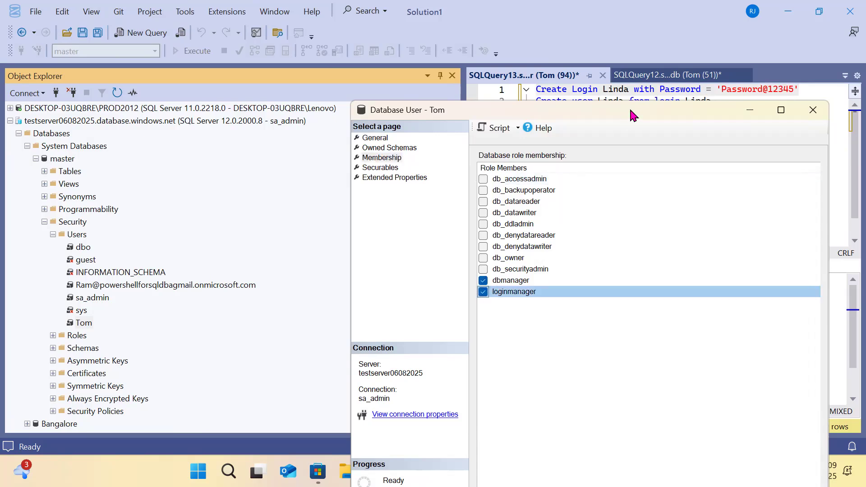
left_click_drag(631, 115, 526, 31)
left_click(637, 453)
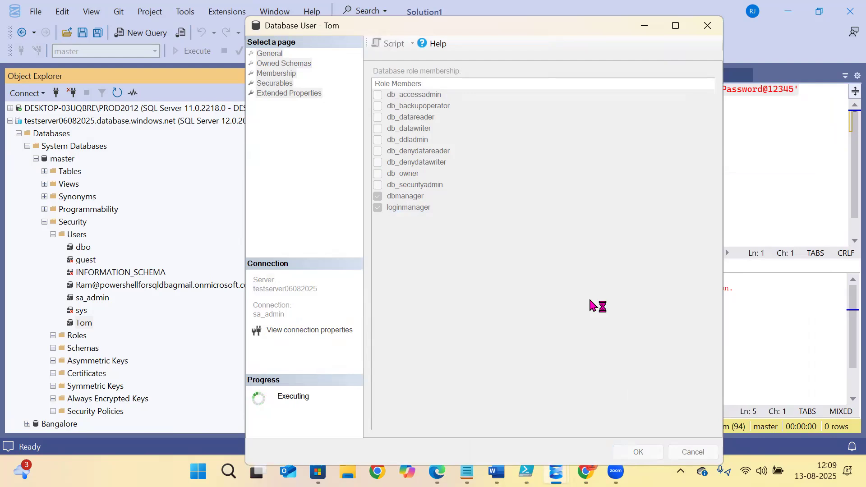
left_click(604, 172)
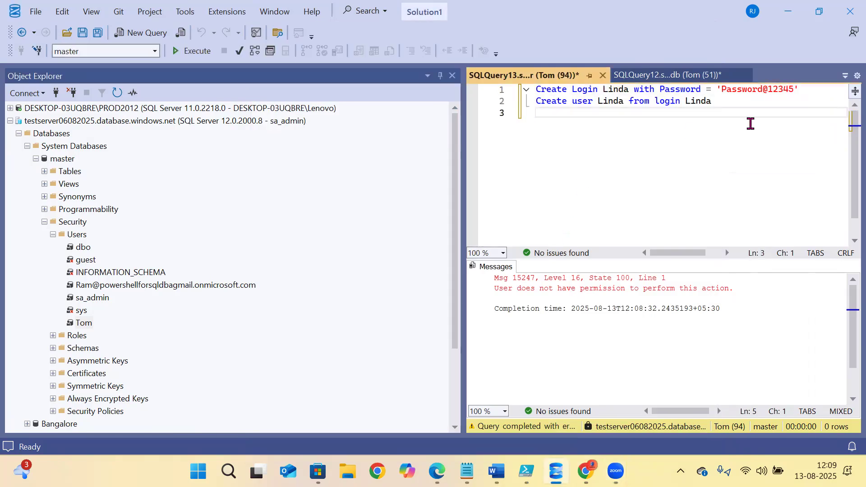
- Run create login Linda in master successfully; create user Linda then returns Msg 15247
left_click_drag(811, 89, 537, 89)
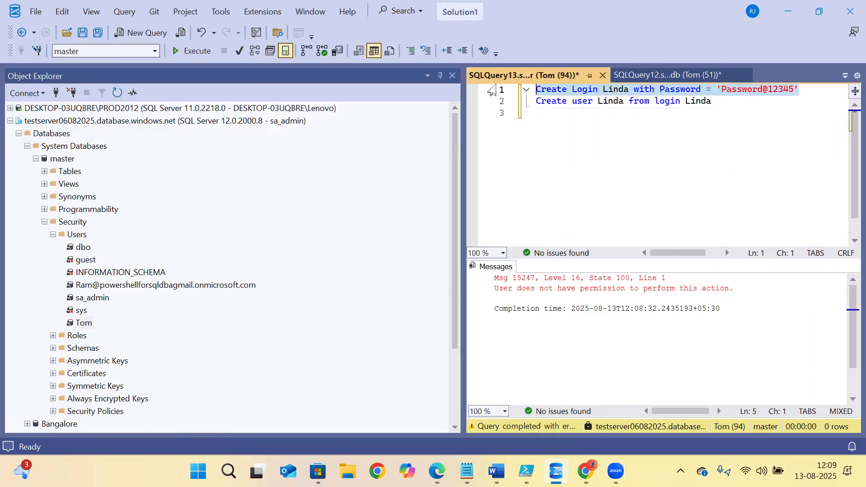
left_click(192, 51)
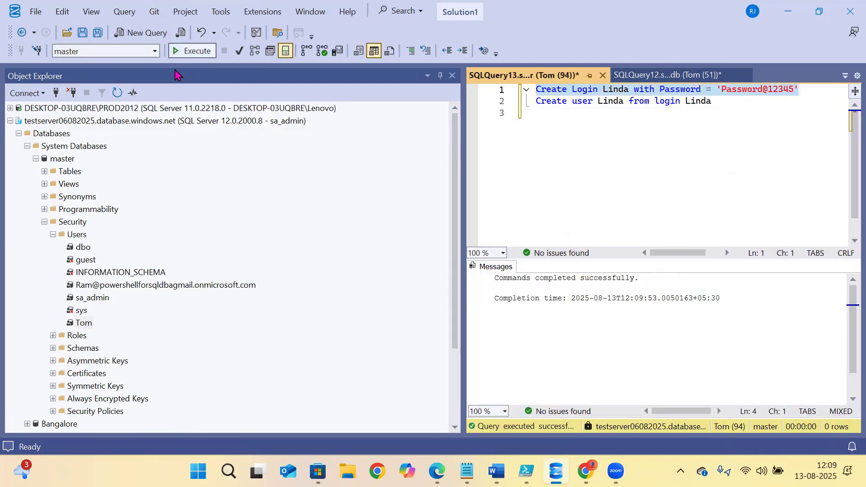
left_click_drag(733, 104, 492, 105)
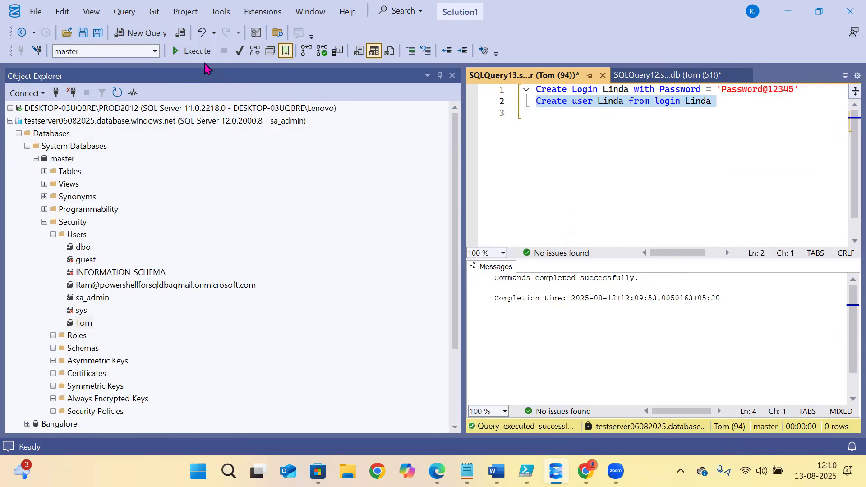
left_click(205, 63)
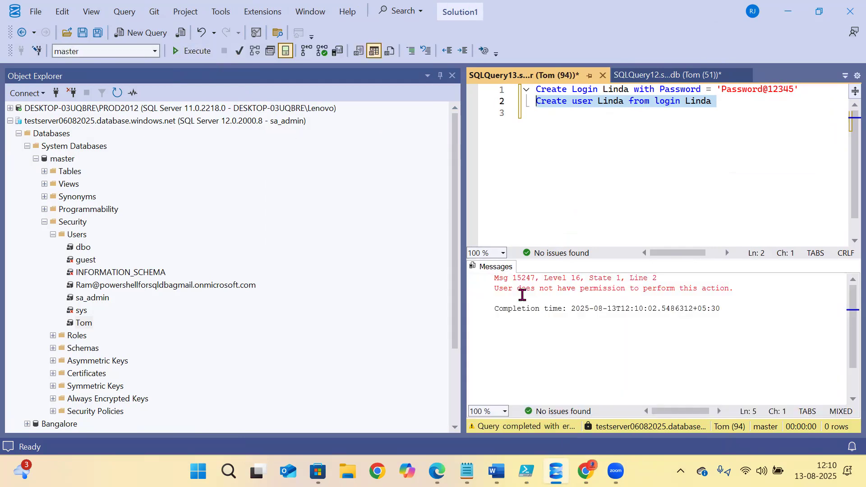
left_click(522, 288)
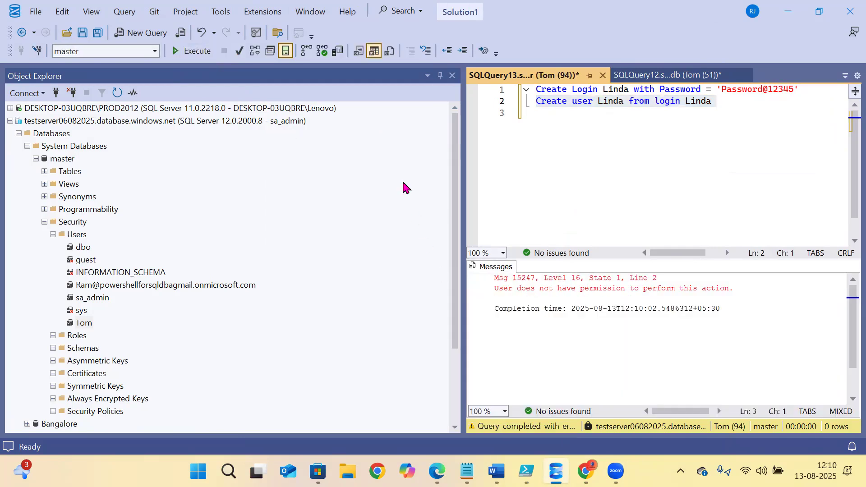
left_click(686, 142)
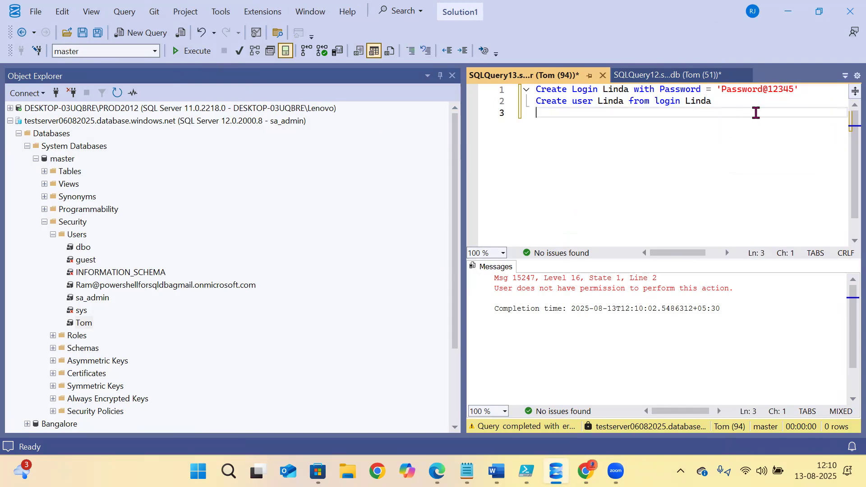
left_click(797, 99)
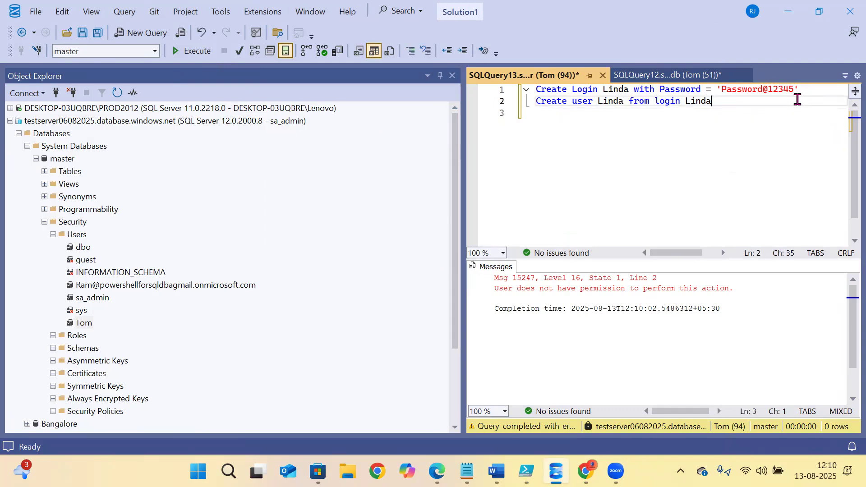
left_click(19, 133)
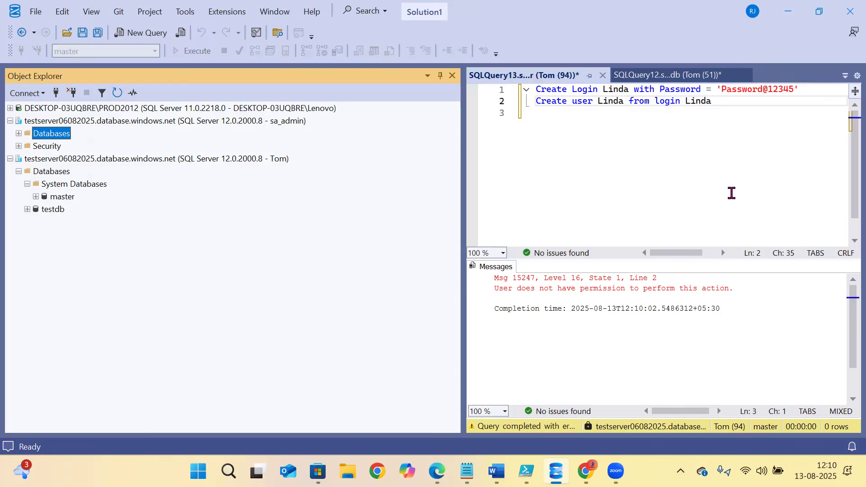
- Try switching to India, then rerun create user Linda in master, again getting Msg 15247
left_click(731, 194)
key("shift+Up")
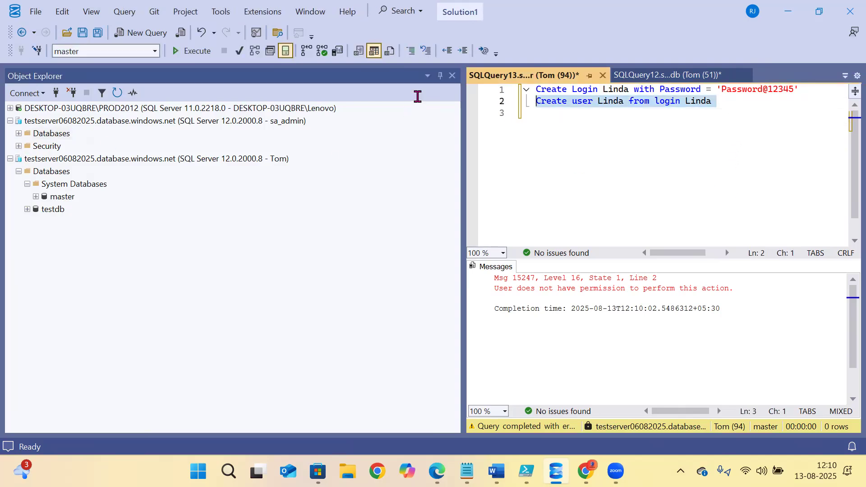
left_click(155, 52)
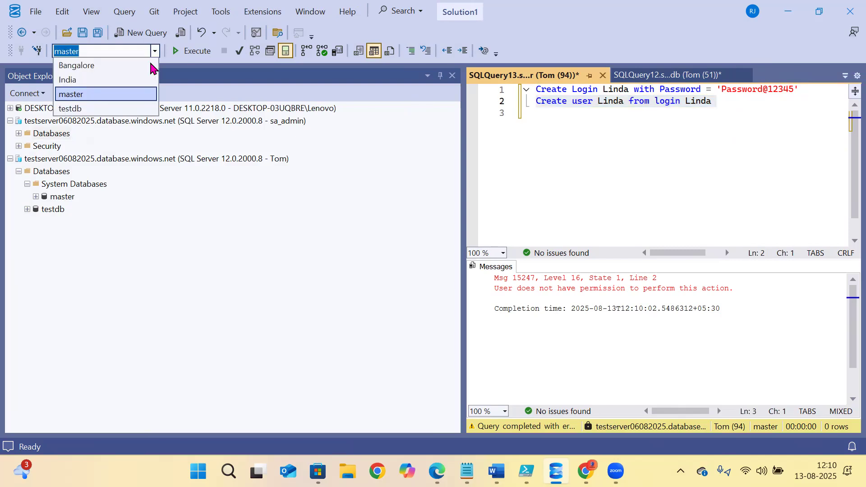
left_click(71, 80)
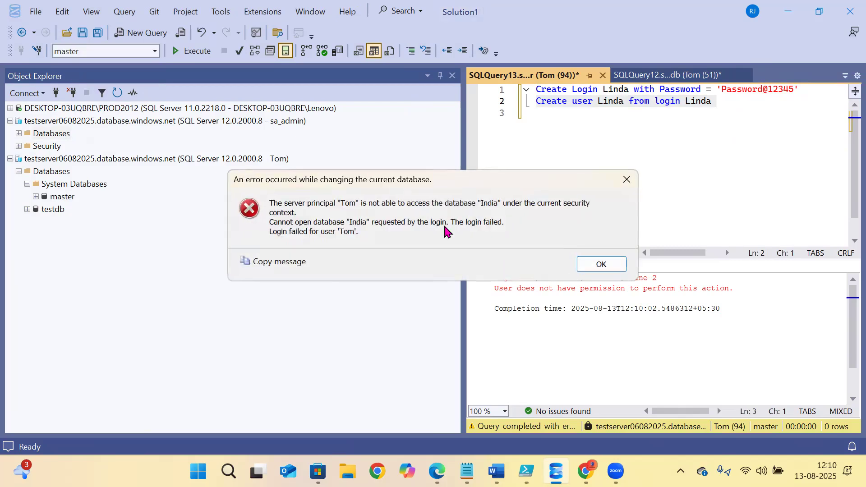
left_click(600, 265)
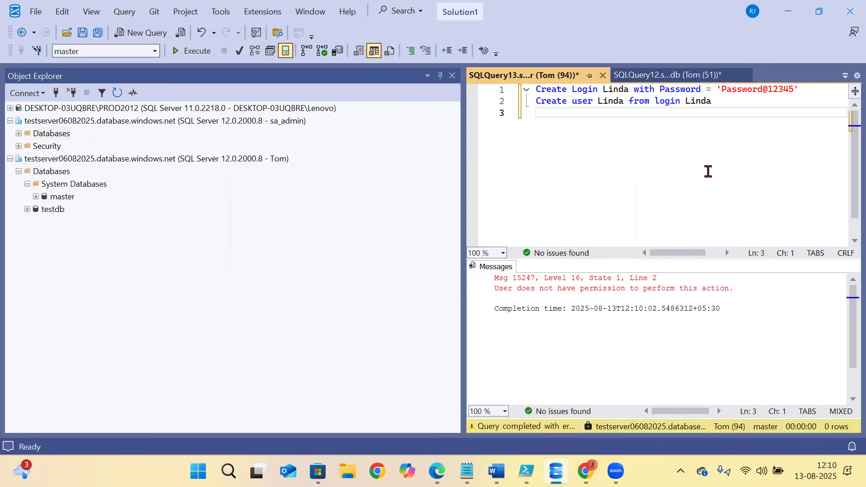
left_click_drag(514, 107, 480, 103)
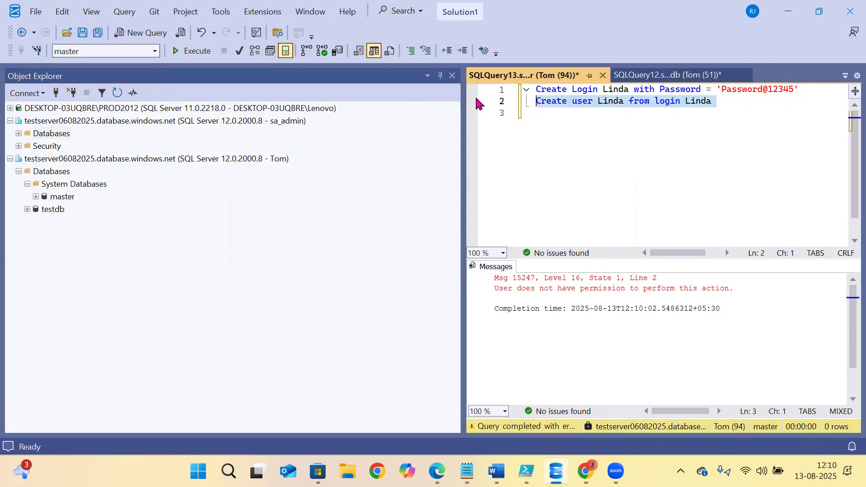
key("F5")
left_click(133, 54)
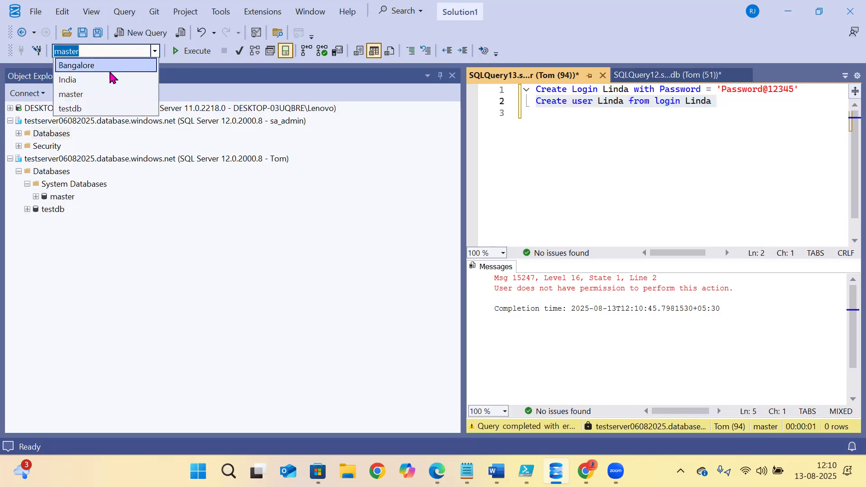
left_click(92, 82)
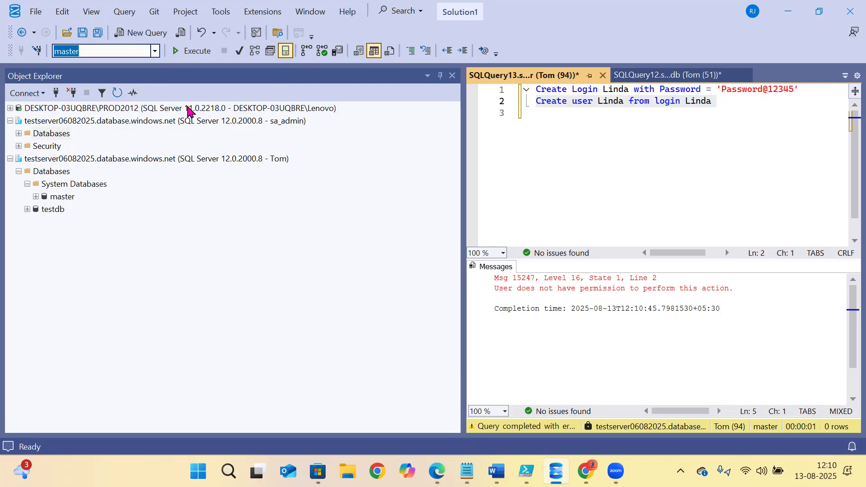
- Dismiss the error, switch the query to testdb, and run the 'create user Linda from login Linda' line
left_click(601, 264)
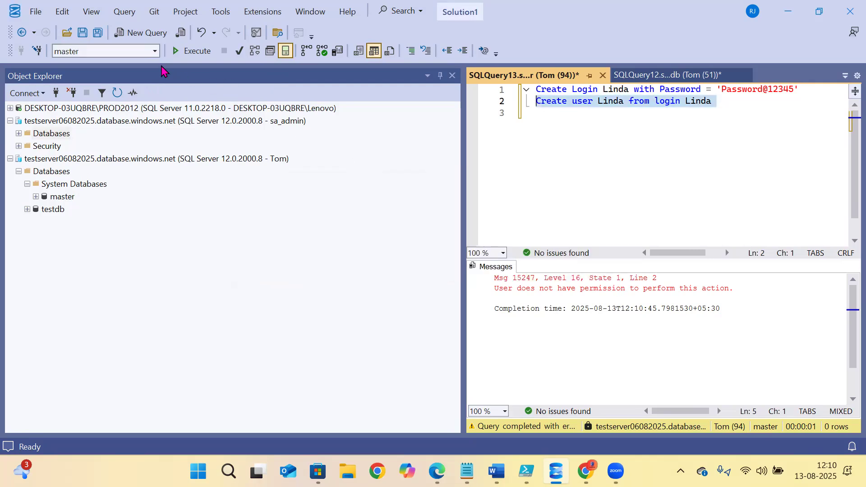
key("alt+Down")
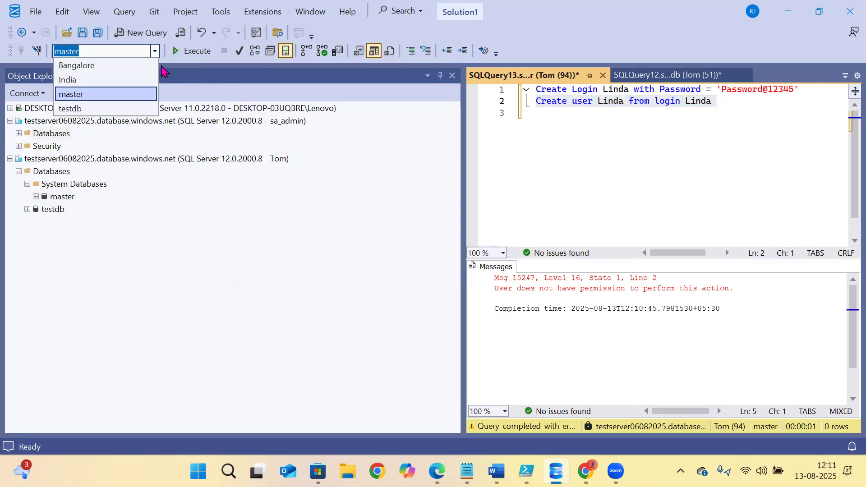
left_click(66, 108)
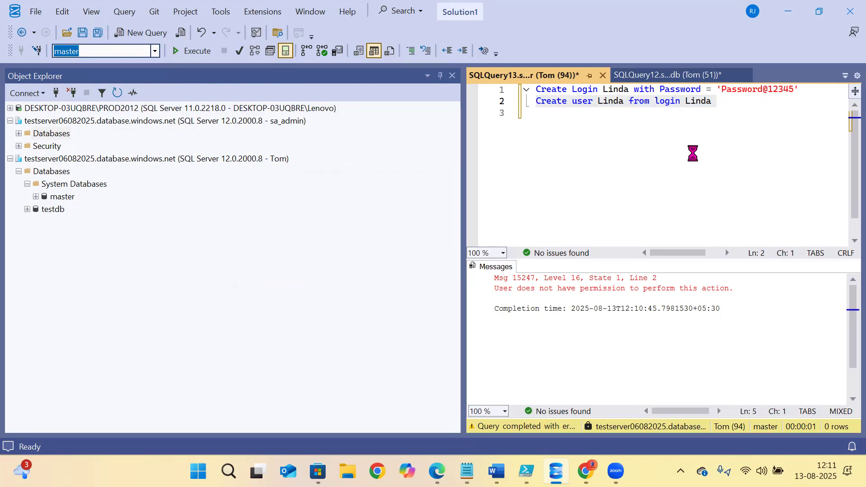
left_click(714, 126)
left_click_drag(732, 110, 485, 105)
key("F5")
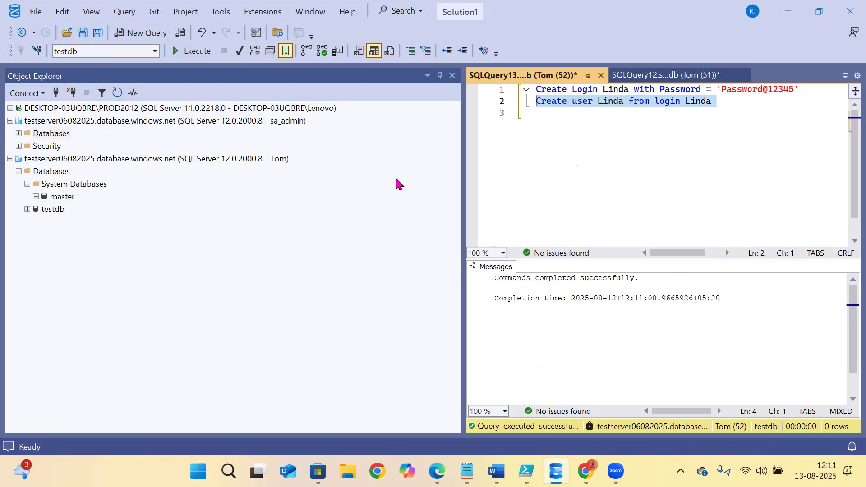
left_click(542, 181)
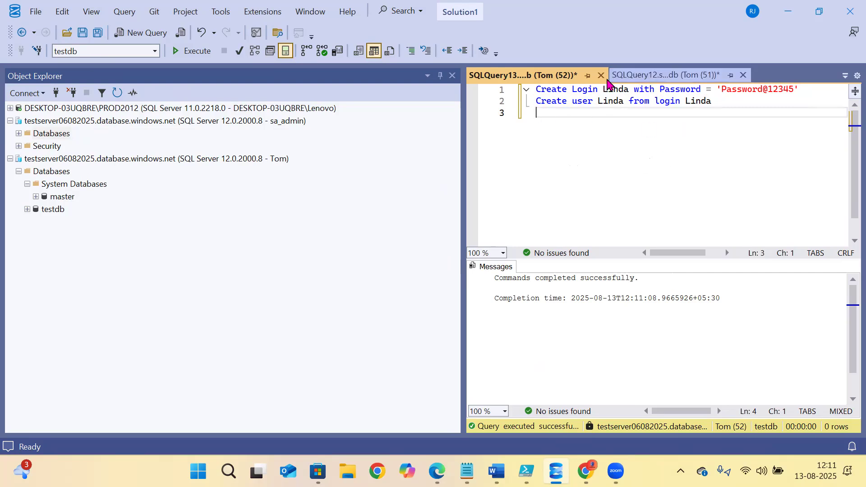
- Open a new query on master under the sa_admin server's Databases
left_click(18, 134)
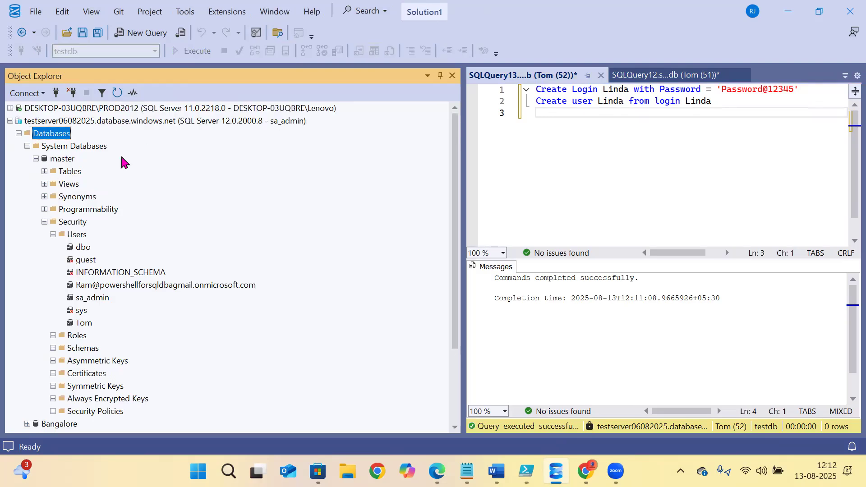
left_click(59, 159)
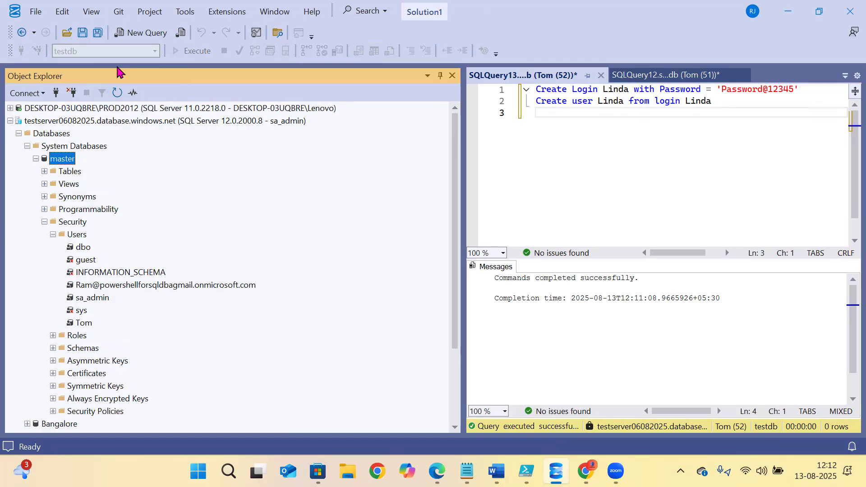
left_click(140, 32)
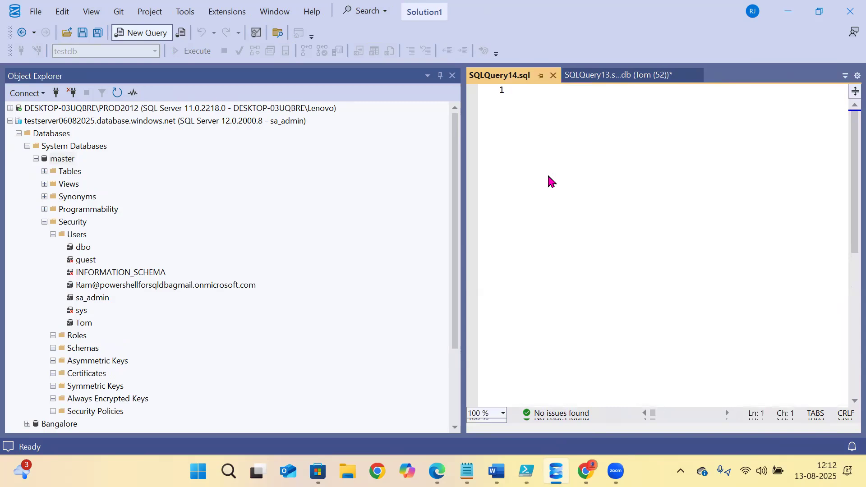
- Collapse both Azure server trees and return to the SQLShack article in Edge
left_click(10, 121)
left_click(11, 134)
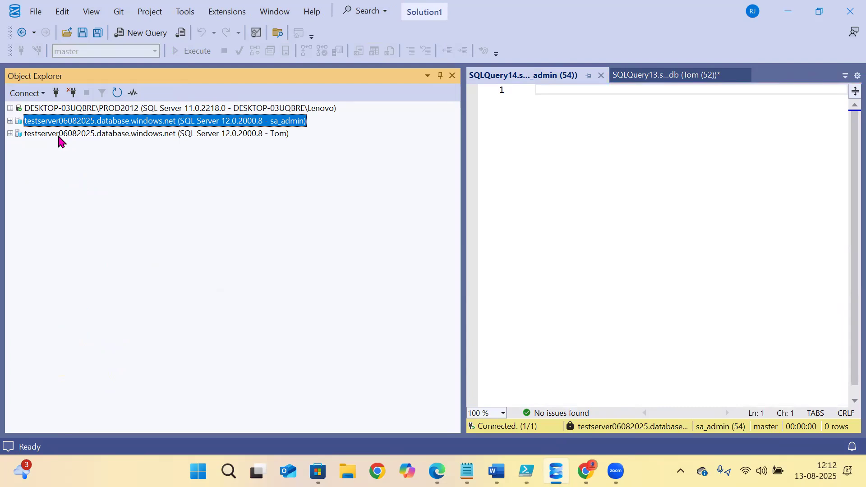
left_click(59, 134)
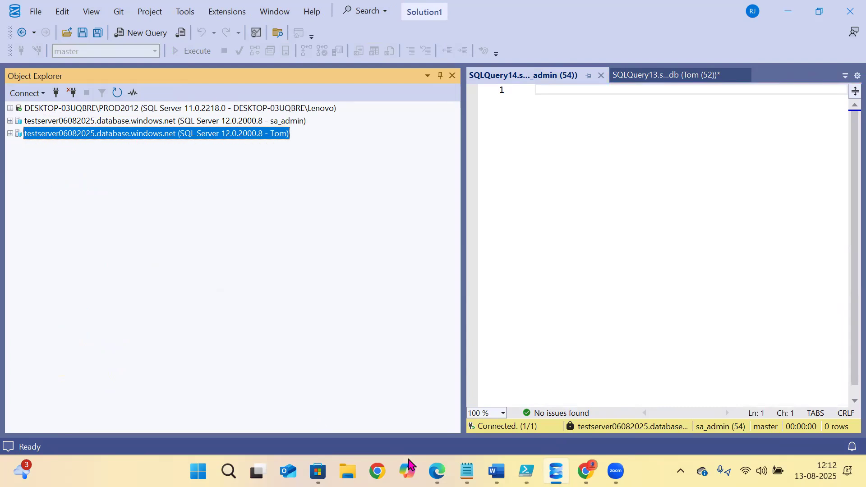
left_click(437, 472)
left_click_drag(103, 240, 197, 246)
- Highlight the Loginmanager role heading and its description sentence in the article
left_click(108, 164)
left_click_drag(109, 165, 225, 202)
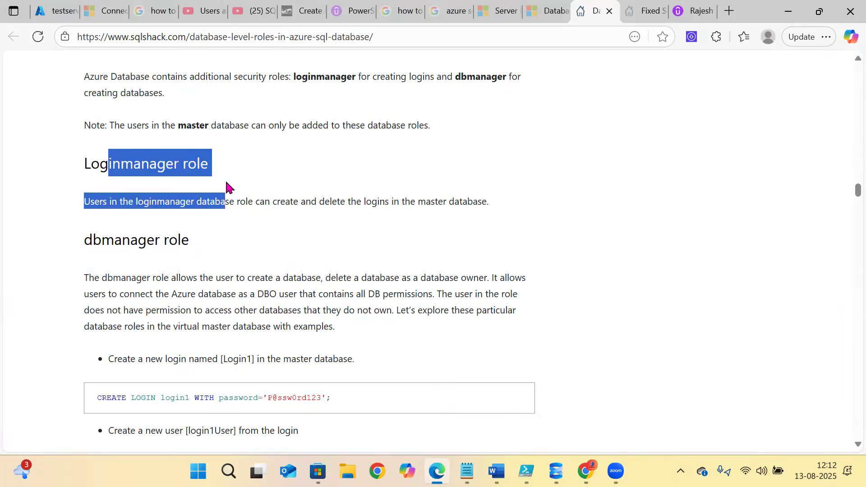
left_click(85, 200)
left_click_drag(90, 201, 380, 210)
left_click_drag(444, 208, 494, 209)
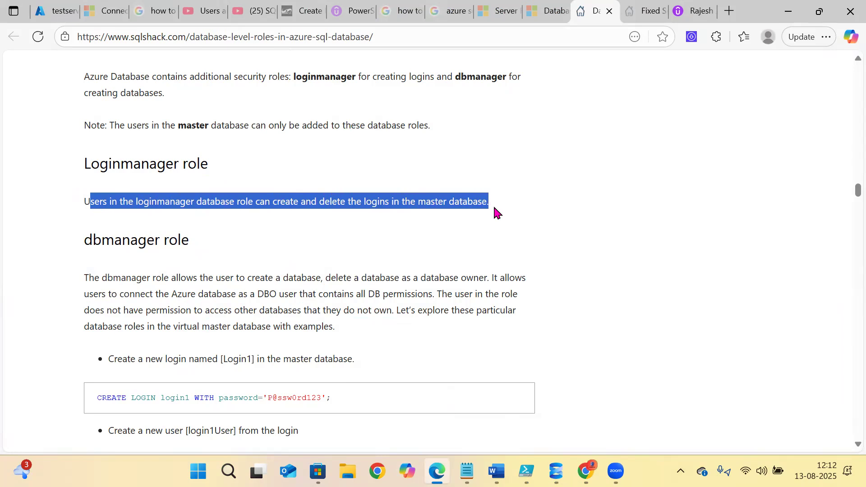
left_click(491, 202)
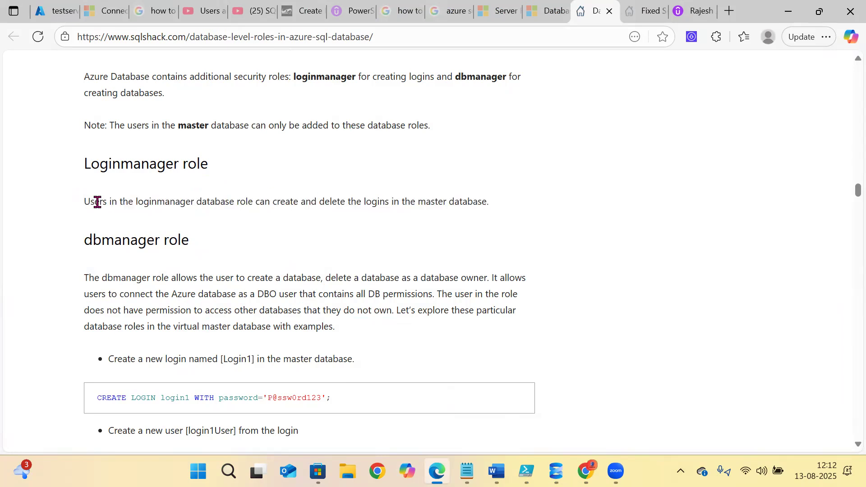
left_click_drag(105, 202, 425, 203)
left_click(425, 203)
left_click_drag(487, 201, 160, 181)
left_click(152, 188)
- Highlight the dbmanager and Loginmanager role headings, then go back to SSMS
left_click_drag(83, 235, 260, 249)
left_click_drag(83, 166, 256, 174)
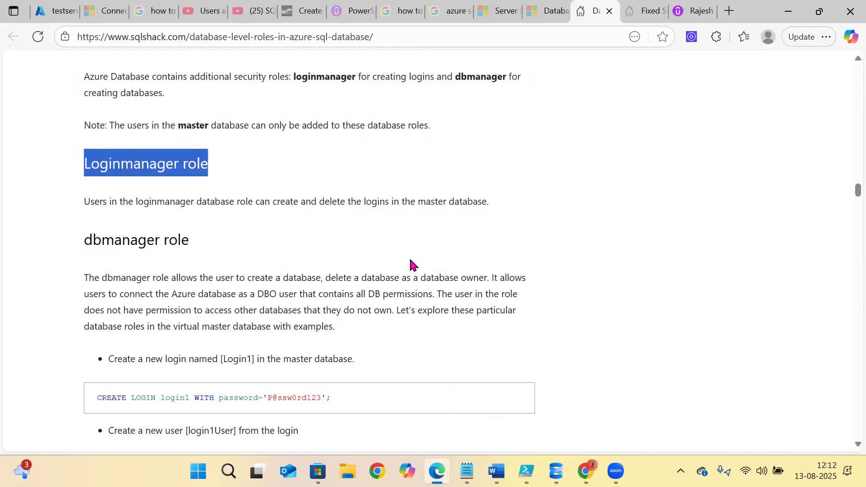
left_click(556, 471)
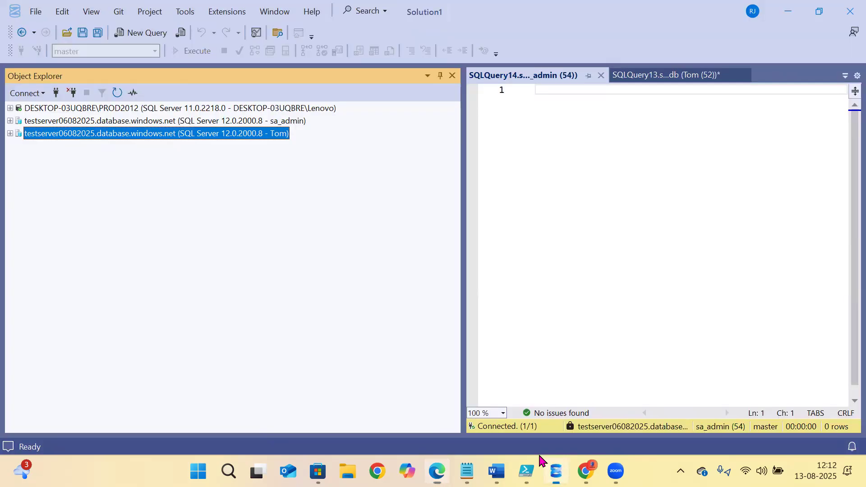
- Expand the local server's Security > Server Roles and select the dbcreator role
left_click(10, 108)
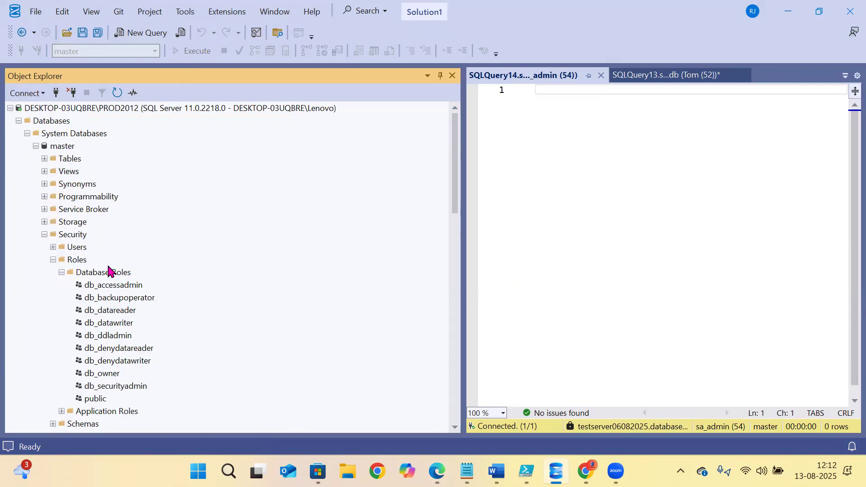
left_click(27, 133)
left_click(28, 159)
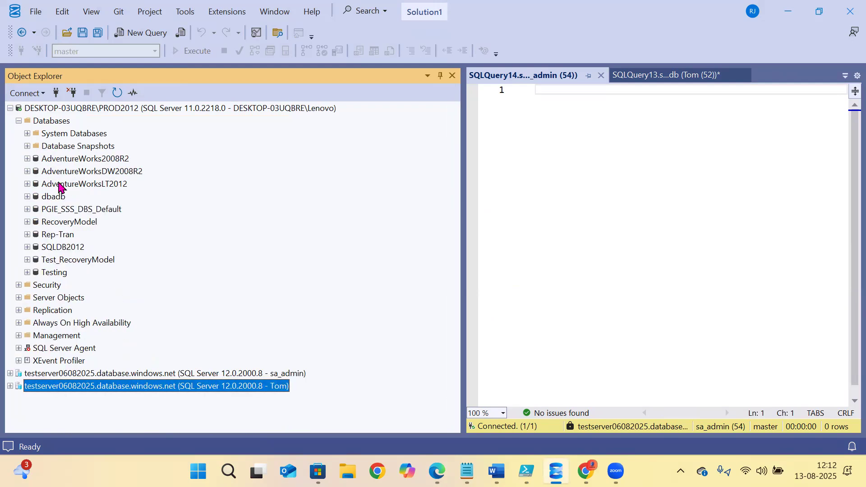
left_click(38, 286)
left_click(19, 285)
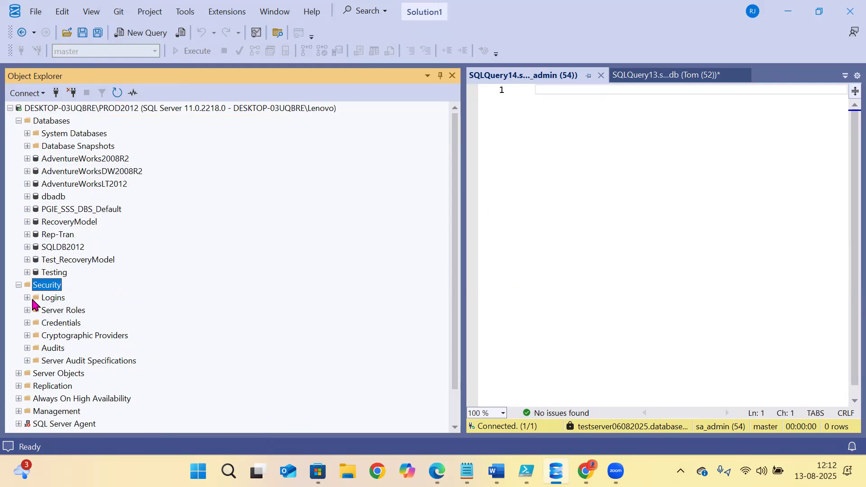
left_click(33, 300)
left_click(32, 310)
left_click(27, 310)
scroll(82, 308, "down", 2)
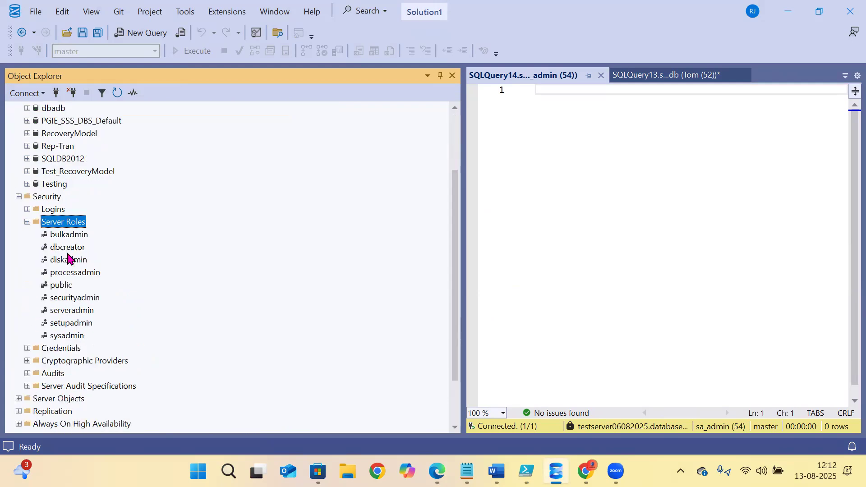
left_click(56, 250)
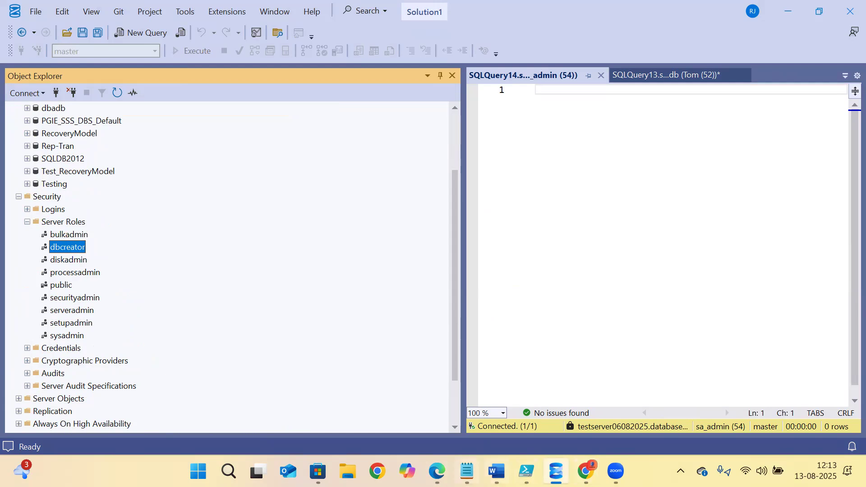
- Compare the article's dbmanager role heading with the dbcreator server role in SSMS
left_click(437, 471)
left_click(56, 226)
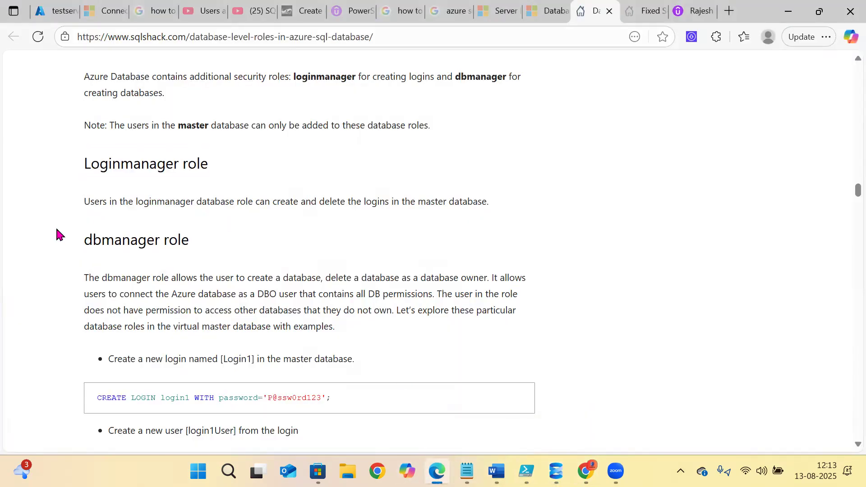
left_click_drag(78, 236, 228, 249)
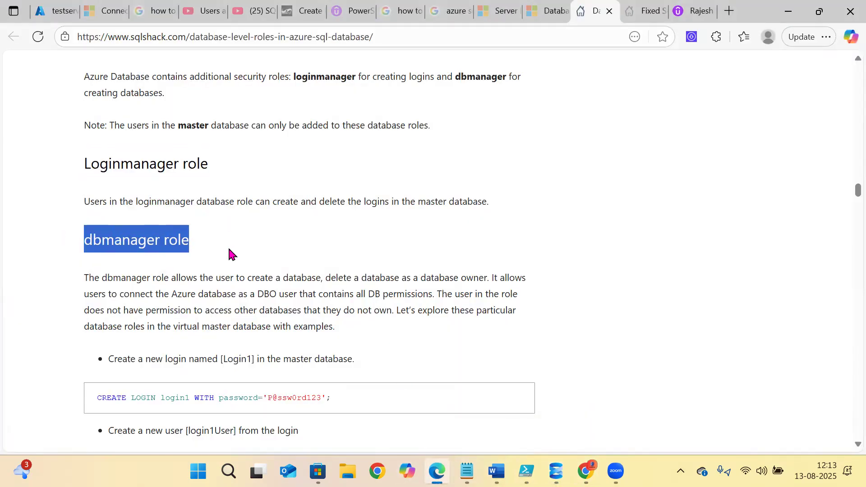
left_click(556, 471)
left_click(63, 247)
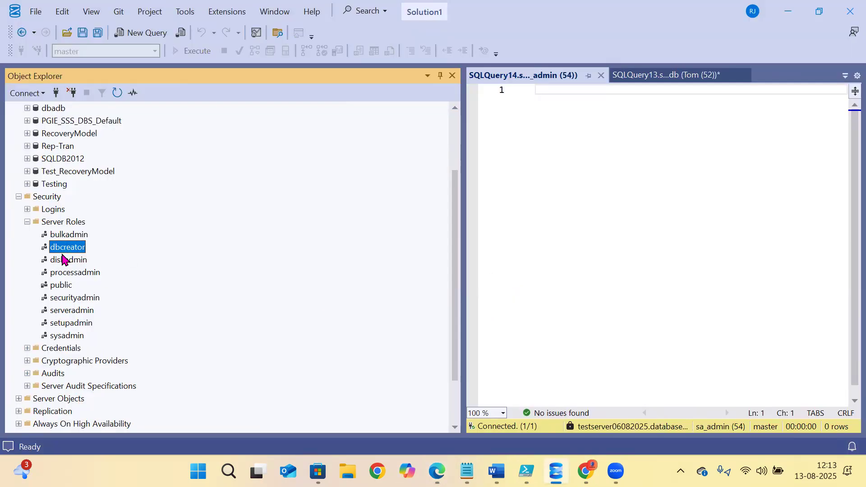
left_click(556, 472)
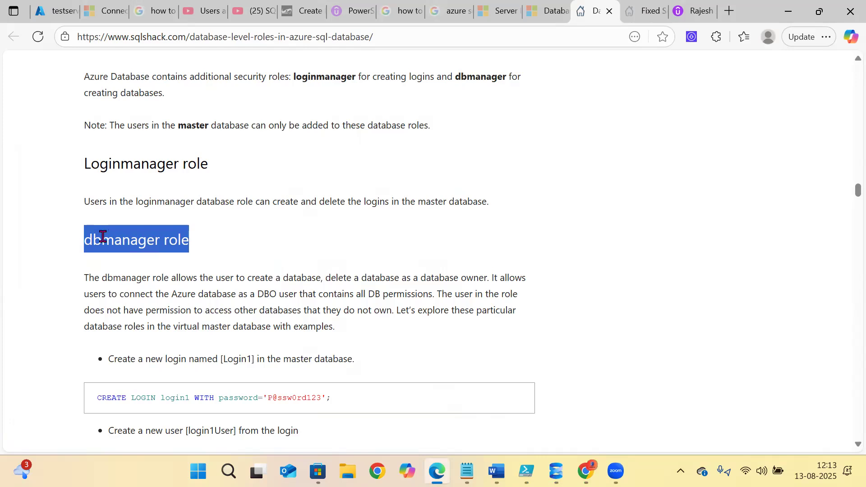
left_click(103, 236)
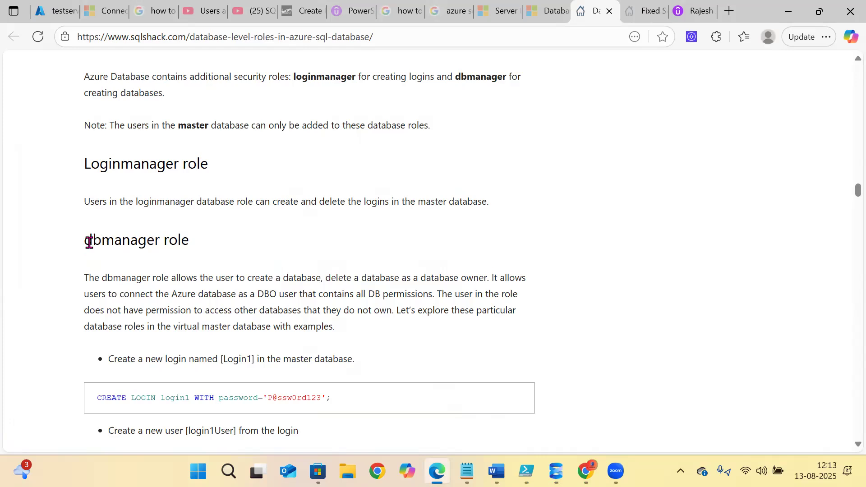
mouse_move(81, 244)
left_mouse_down()
mouse_move(207, 251)
mouse_move(197, 242)
mouse_move(56, 243)
mouse_move(85, 240)
left_mouse_up()
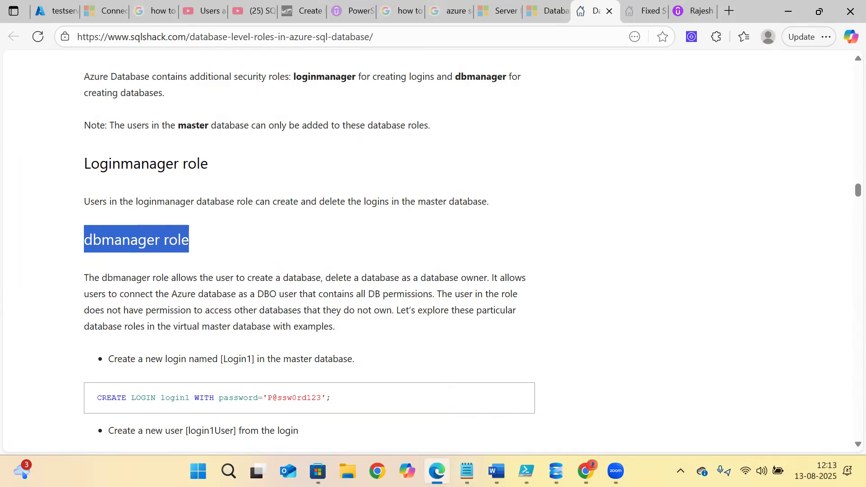
left_click(556, 472)
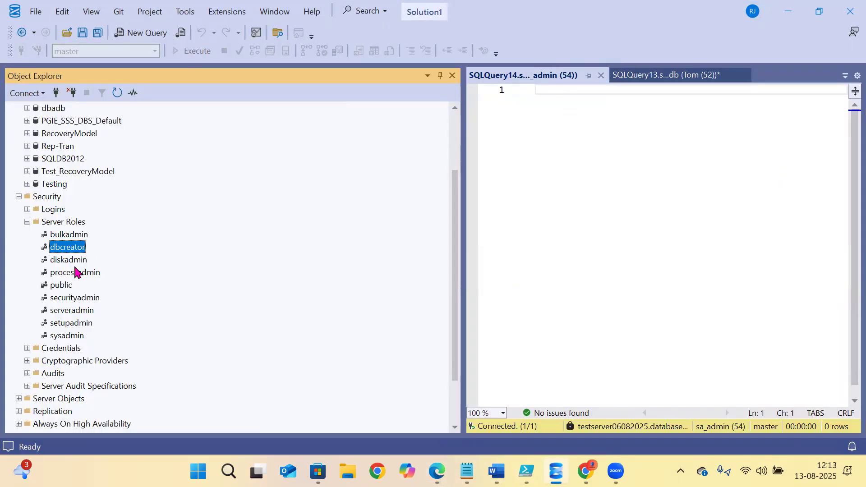
- Select each server role from bulkadmin through sysadmin, then switch back to the article
left_click(67, 236)
left_click(66, 248)
left_click(67, 261)
left_click(66, 274)
left_click(69, 299)
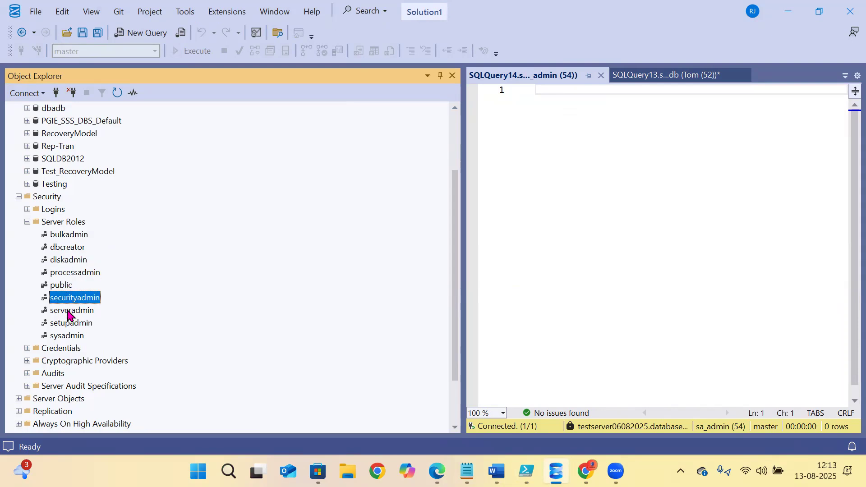
left_click(68, 336)
left_click(71, 323)
left_click(69, 300)
key("alt+Tab")
- Highlight the 'Loginmanager role' heading in the SQLShack article before returning to SSMS
left_click(171, 269)
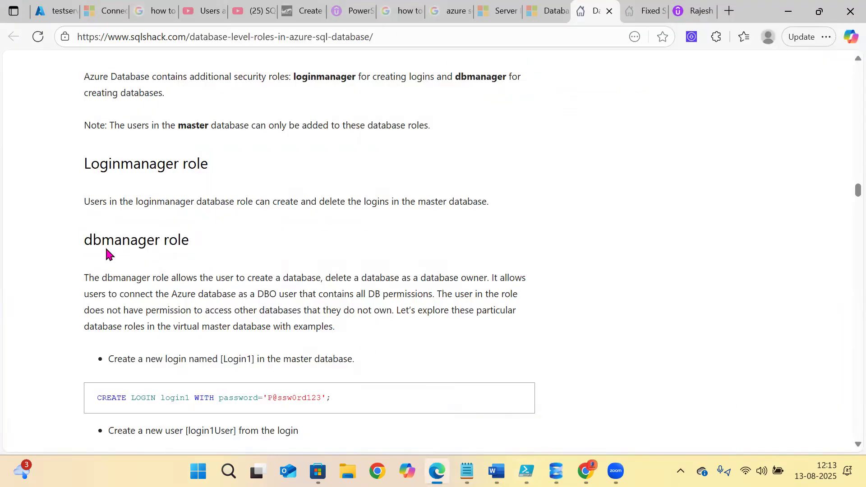
left_click_drag(85, 164, 319, 174)
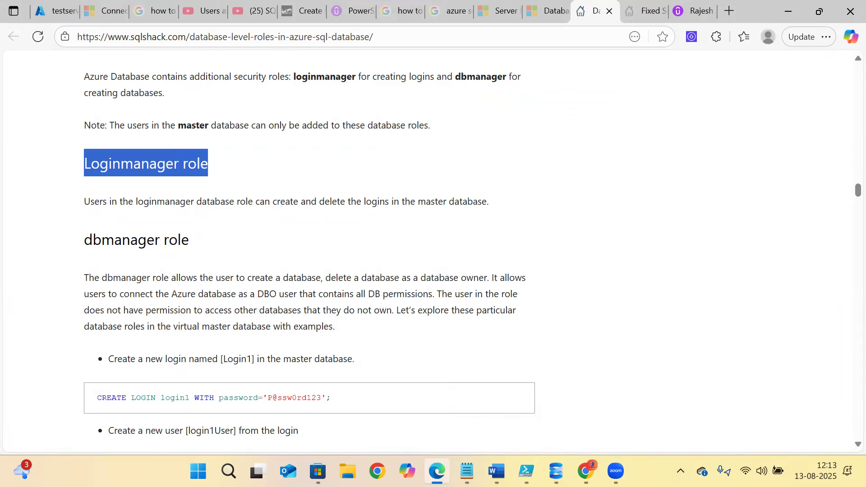
left_click(555, 471)
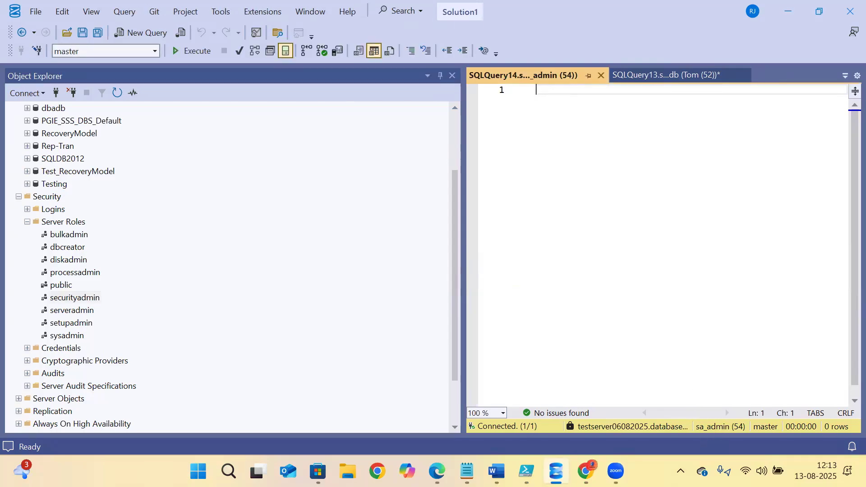
- Select the 'create user … from external provider' line in the Azure SQL Security Word notes
left_click(496, 471)
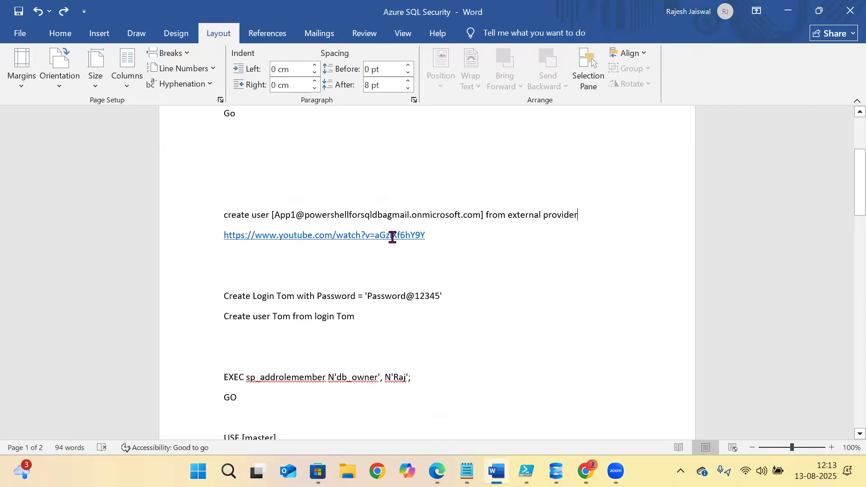
left_click_drag(600, 218, 209, 213)
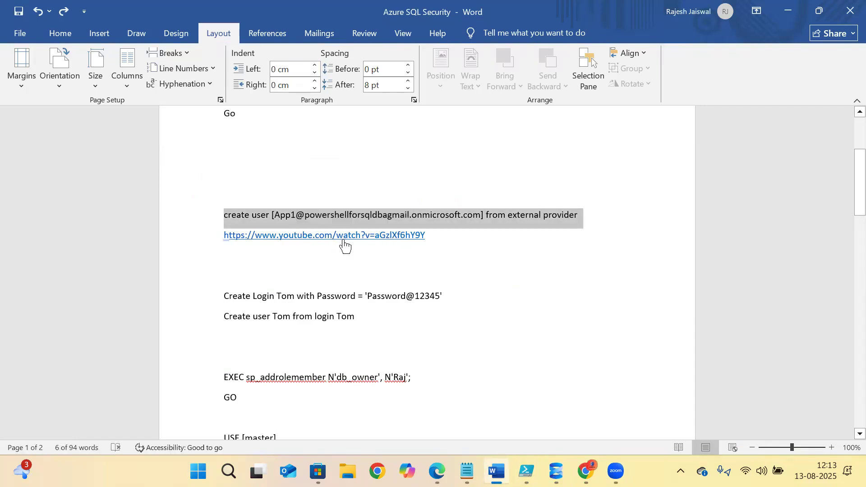
left_click_drag(258, 298, 447, 301)
left_click(447, 302)
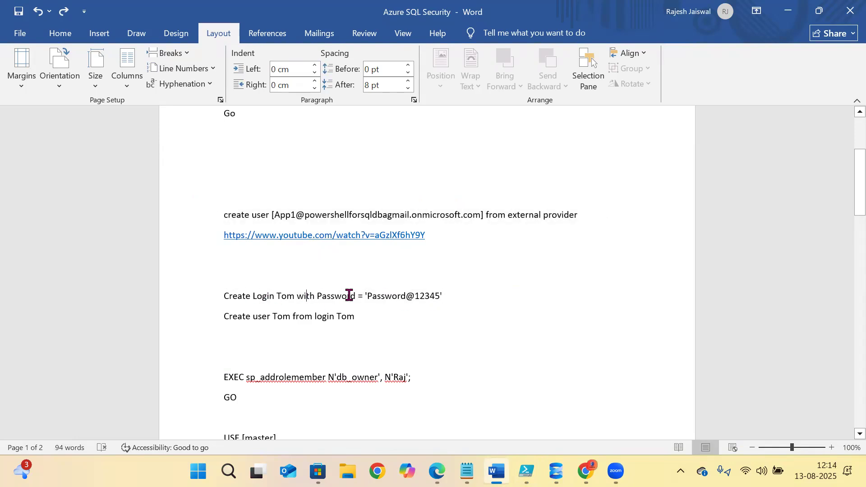
triple_click(285, 316)
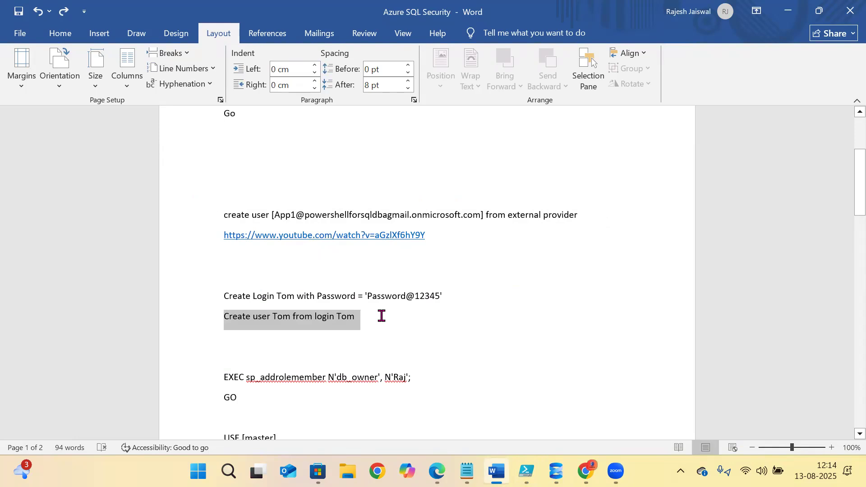
left_click_drag(584, 217, 219, 216)
key("ctrl+c")
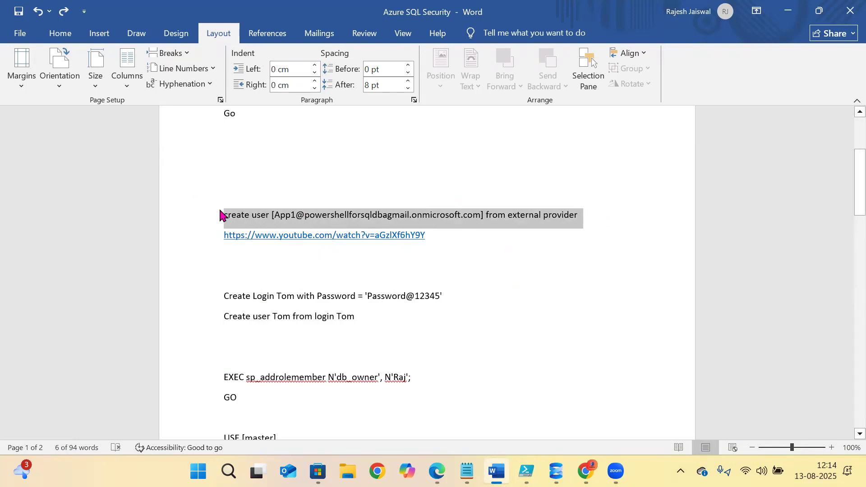
left_click(556, 471)
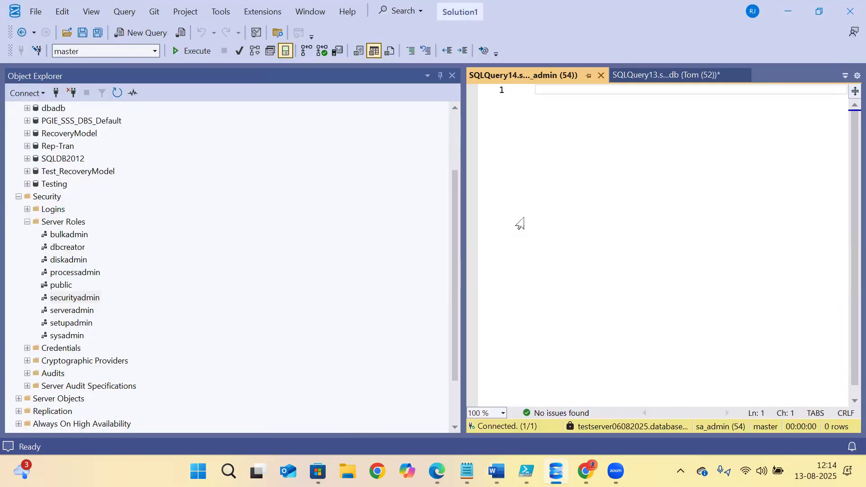
- Paste the create user statement into the master query and widen the editor by narrowing Object Explorer
key("ctrl+v")
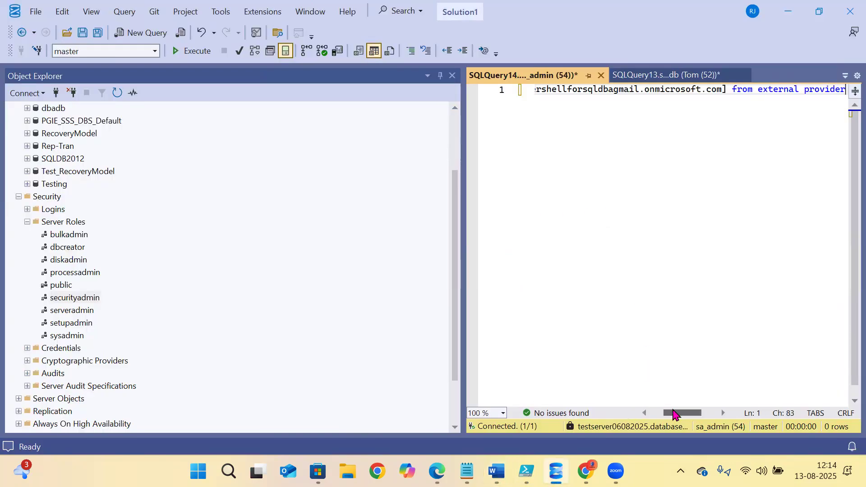
left_click_drag(674, 413, 659, 413)
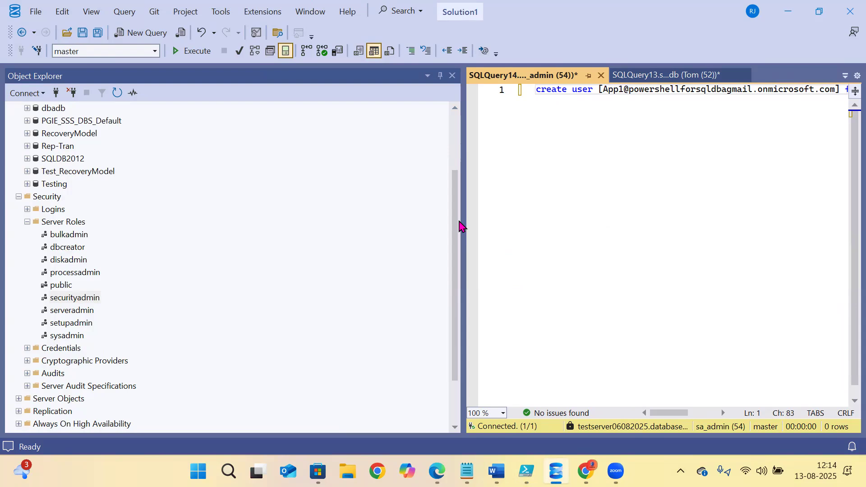
left_click_drag(465, 221, 253, 211)
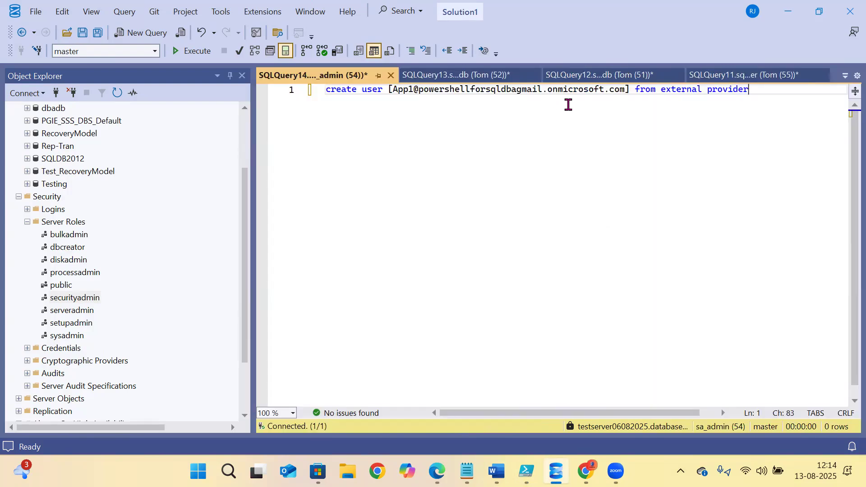
left_click(474, 90)
left_click(605, 91)
left_click_drag(641, 89, 762, 90)
left_click(723, 155)
- Collapse Server Roles, review the pasted statement, then switch to Edge
left_click(28, 222)
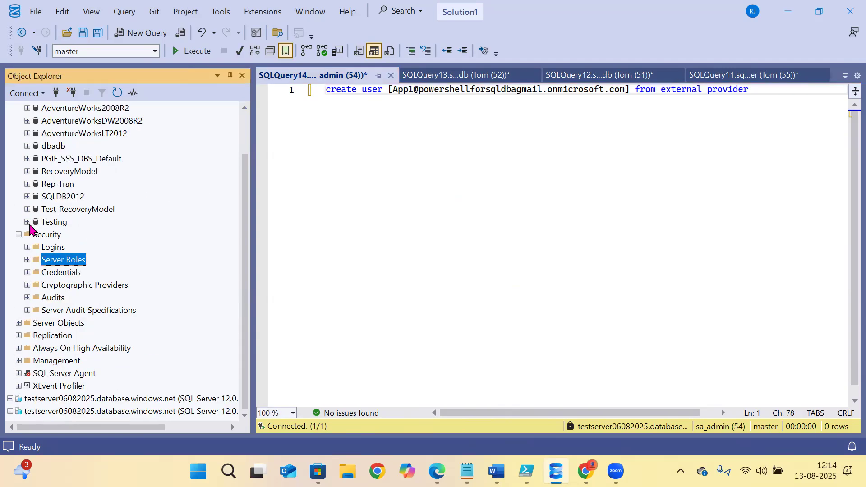
left_click(331, 91)
left_click_drag(326, 91, 290, 97)
left_click(525, 153)
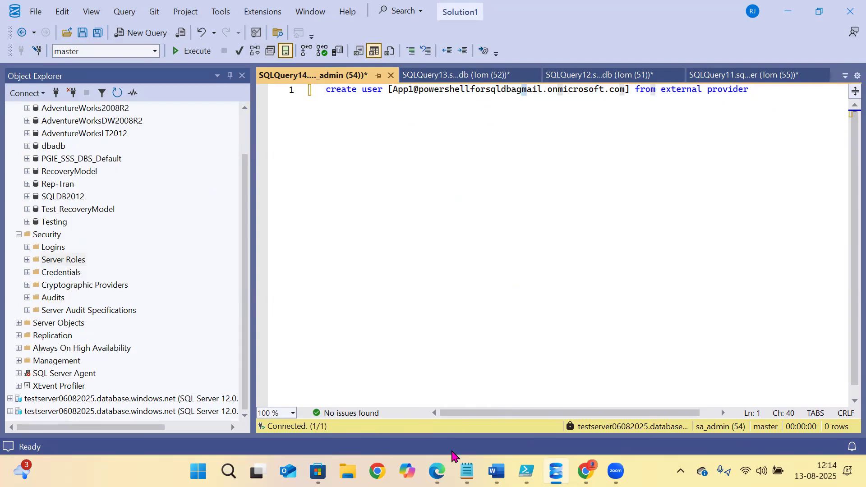
left_click(436, 471)
scroll(122, 115, "up", 15)
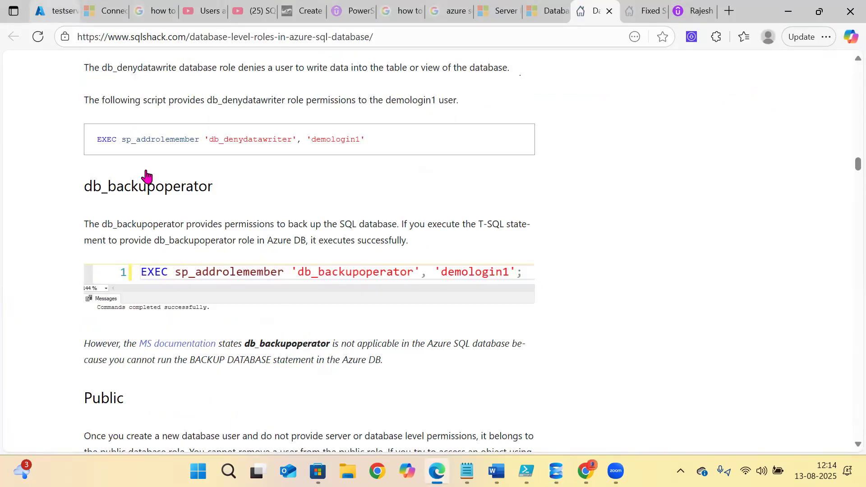
- Go from the Azure portal Home to Microsoft Entra ID's Users list for Default Directory
left_click(54, 11)
left_click(28, 89)
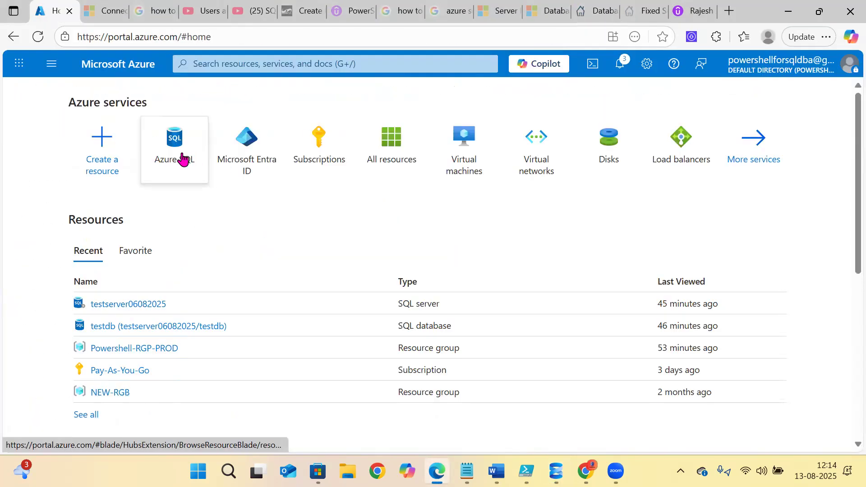
left_click(247, 162)
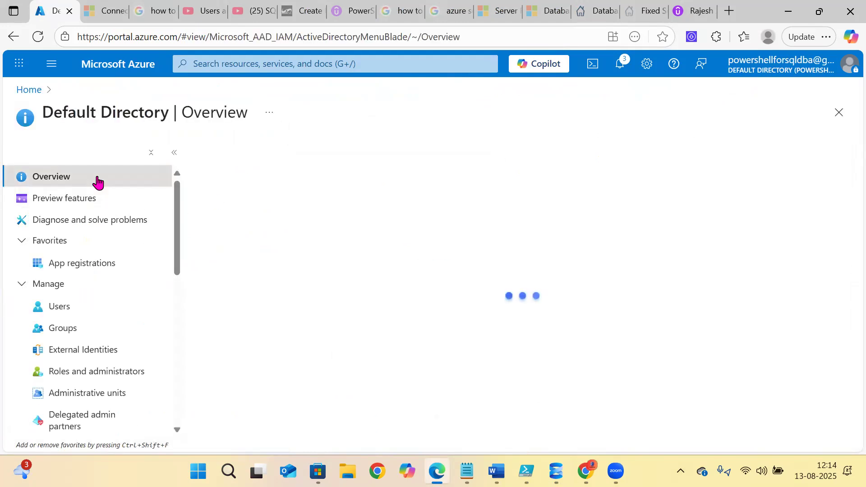
left_click(58, 310)
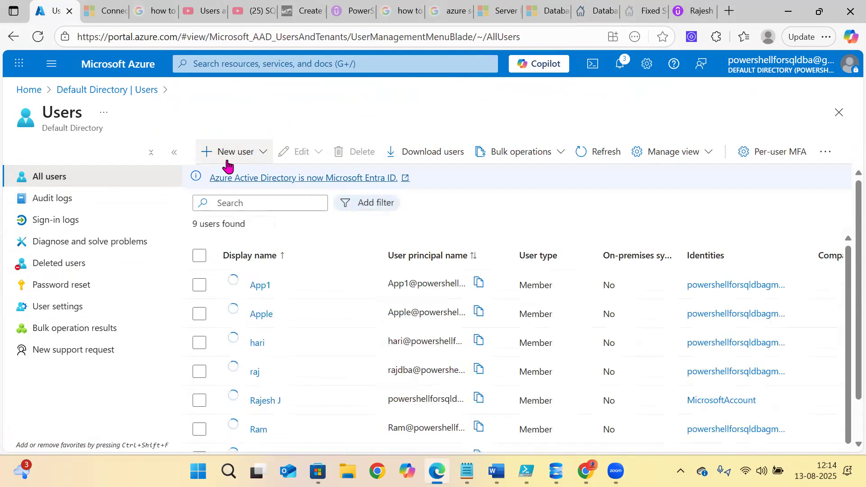
scroll(286, 257, "down", 1)
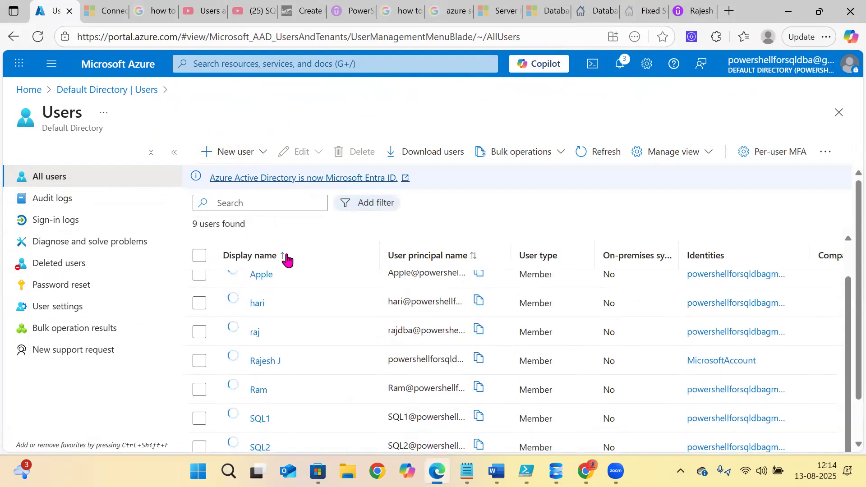
scroll(286, 257, "up", 1)
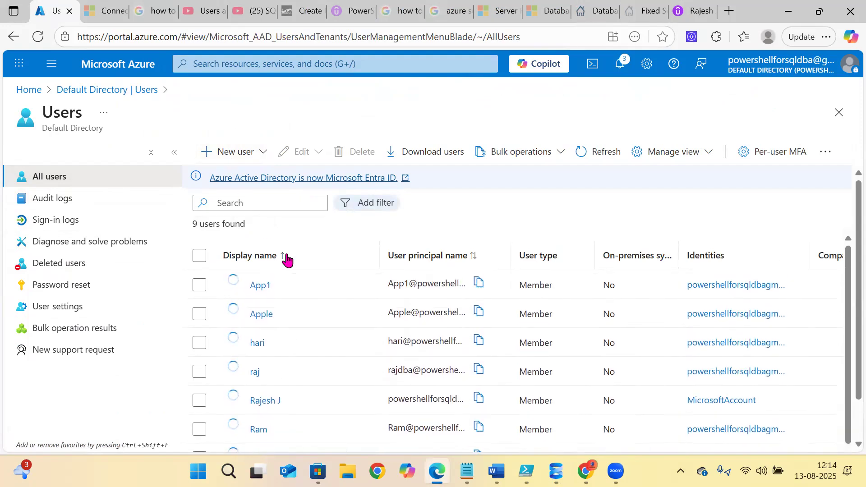
left_click(237, 159)
- Start a new internal user named pihu and paste its full principal name into the Notepad notes
left_click(240, 184)
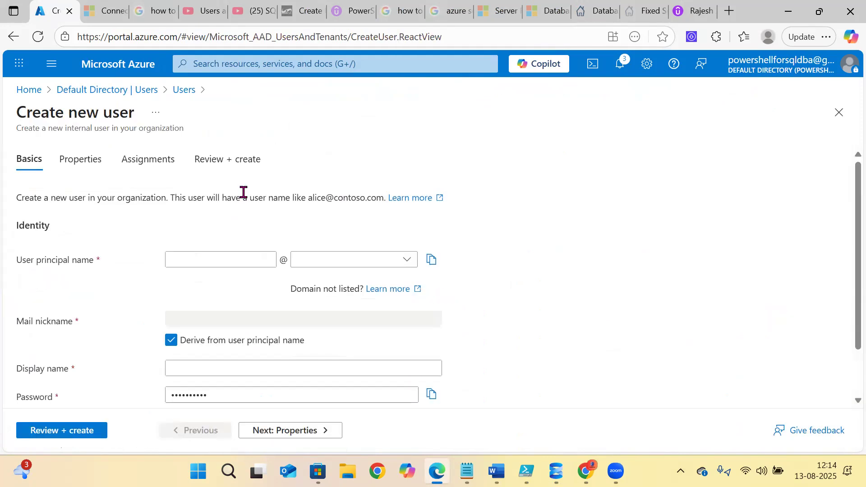
left_click(219, 264)
type("pihu")
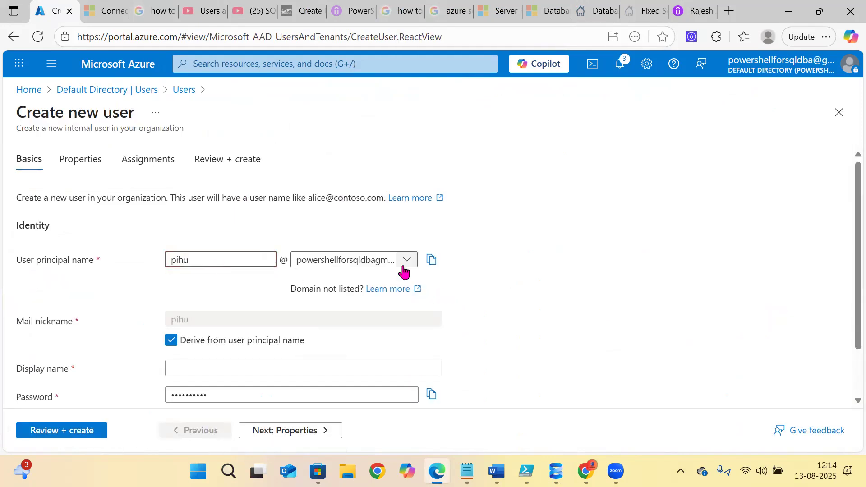
left_click(431, 261)
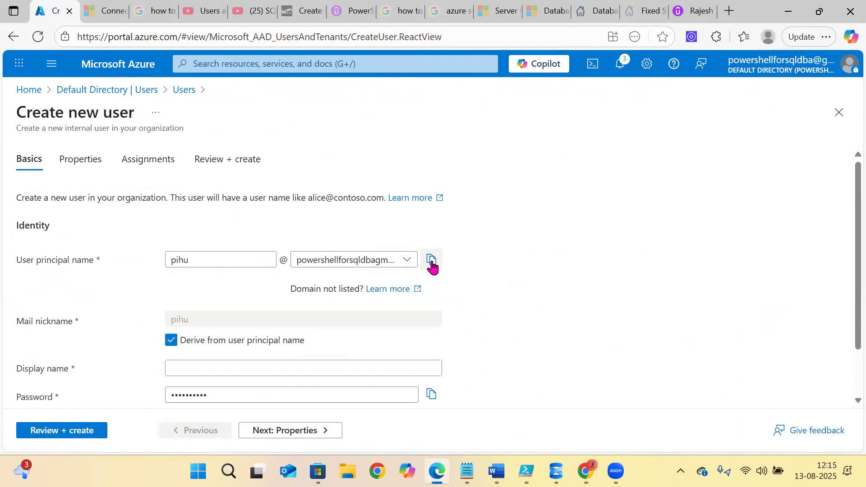
left_click(467, 471)
left_click(351, 125)
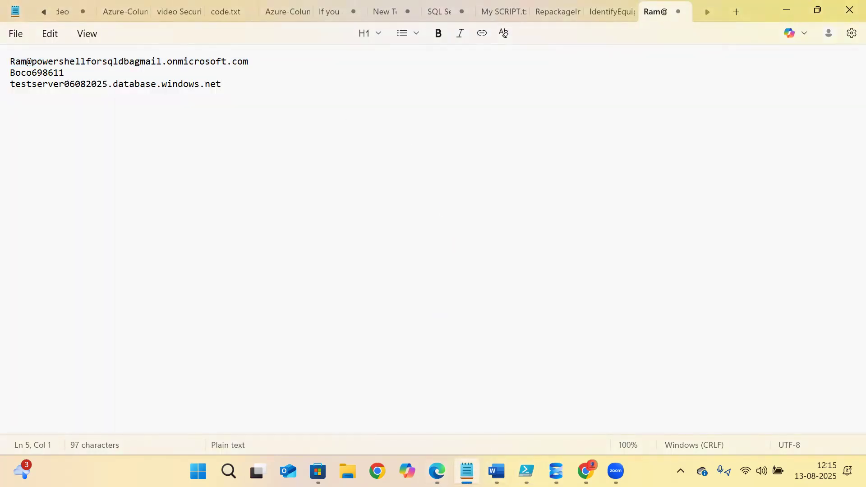
key("ctrl+v")
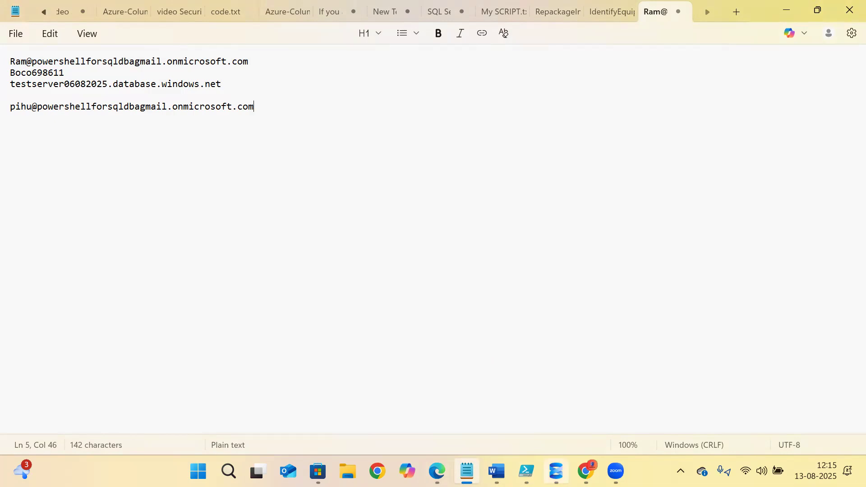
- Paste the auto-generated password into the notes, then advance the user form to review
left_click(556, 471)
left_click(437, 471)
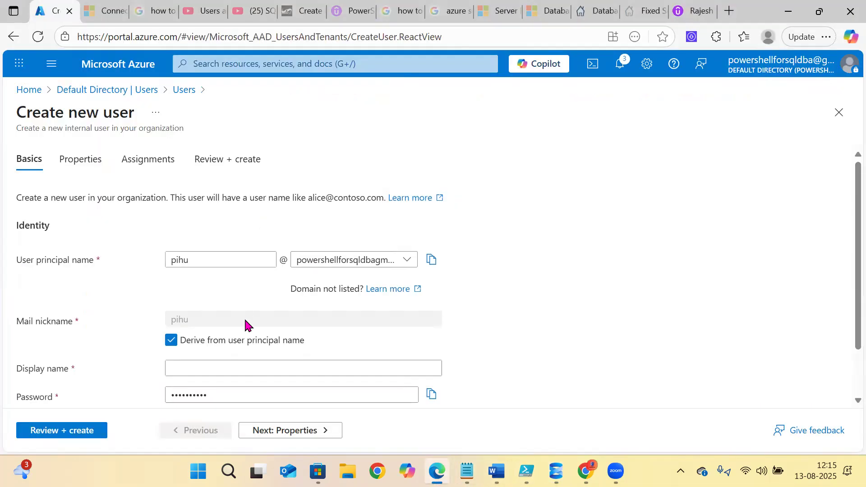
scroll(246, 324, "down", 1)
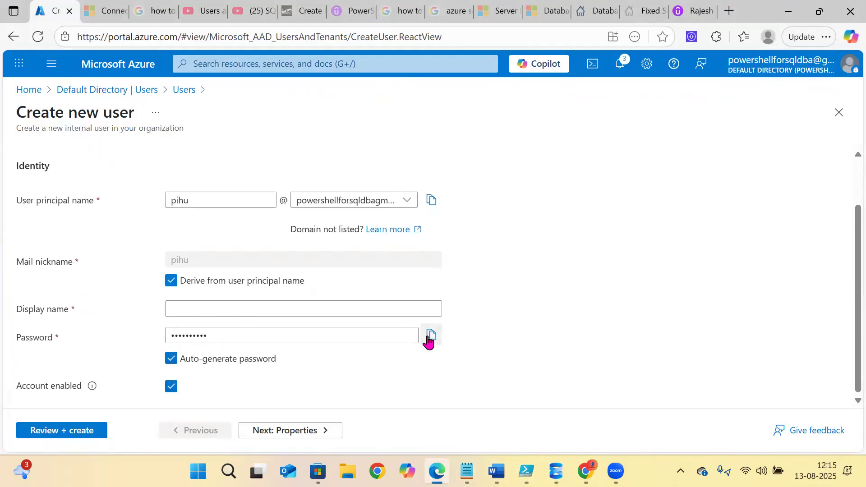
left_click(467, 471)
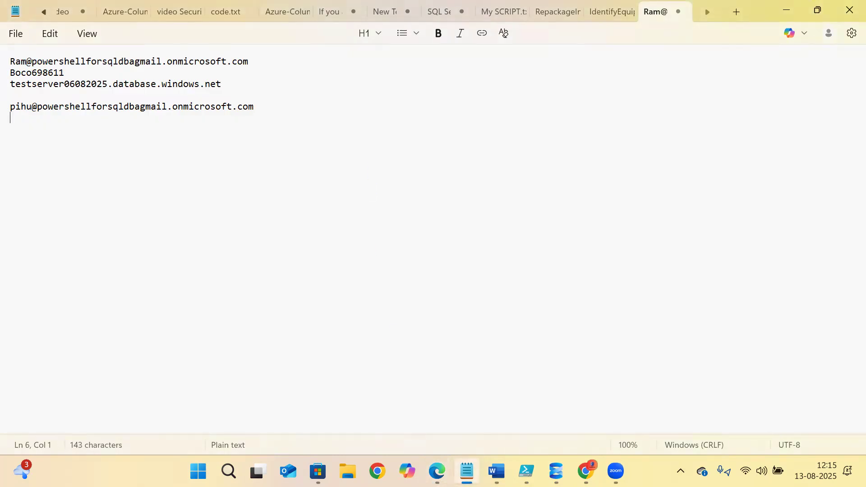
key("ctrl+v")
left_click(556, 471)
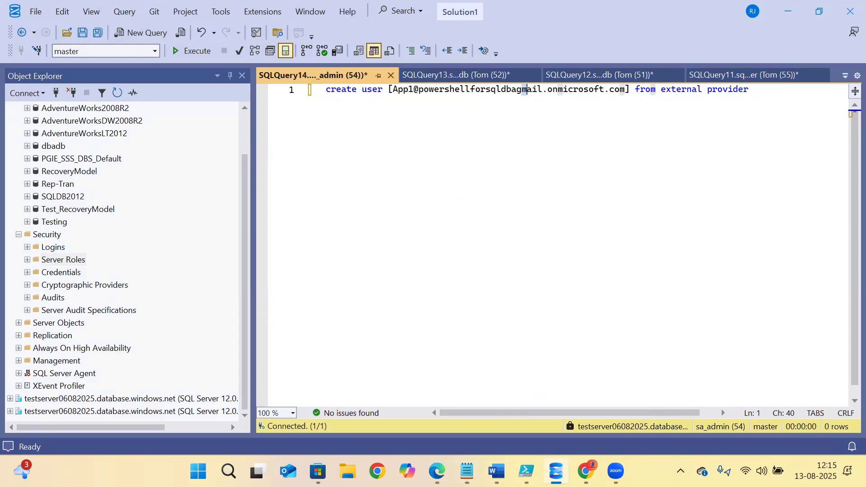
left_click(436, 471)
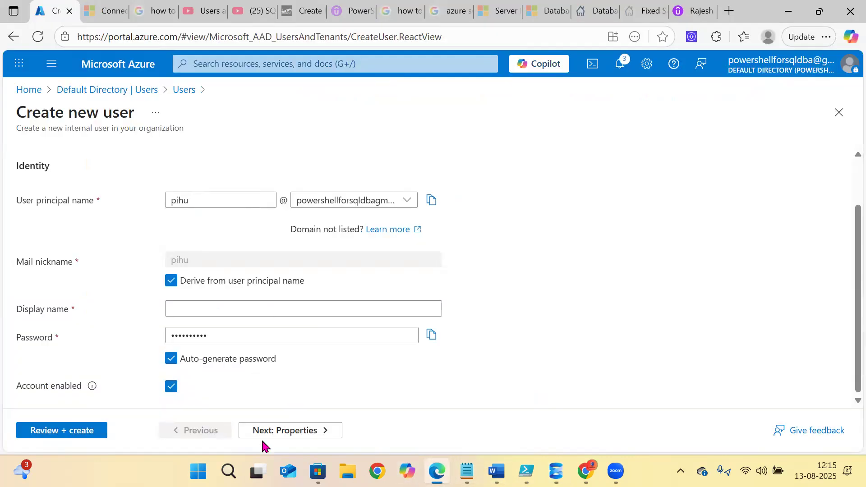
left_click(284, 434)
- After validation fails, return to Basics and recheck the user principal name field
left_click(285, 436)
left_click(278, 435)
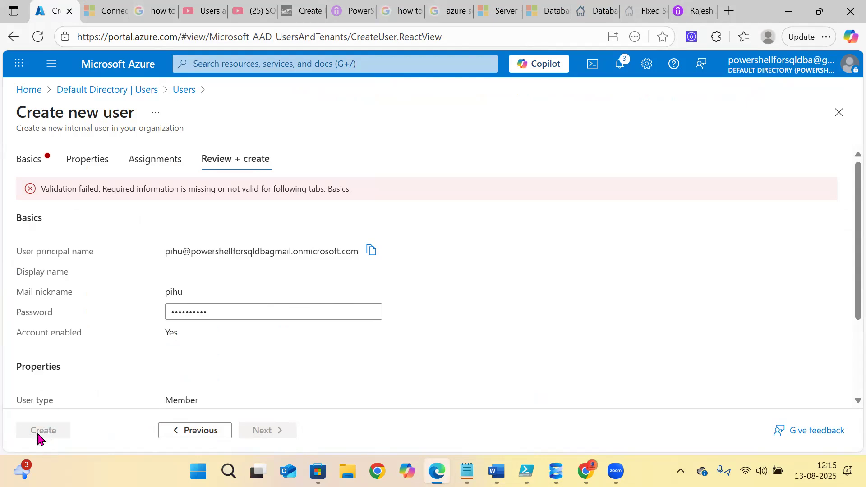
left_click(31, 166)
scroll(261, 299, "down", 1)
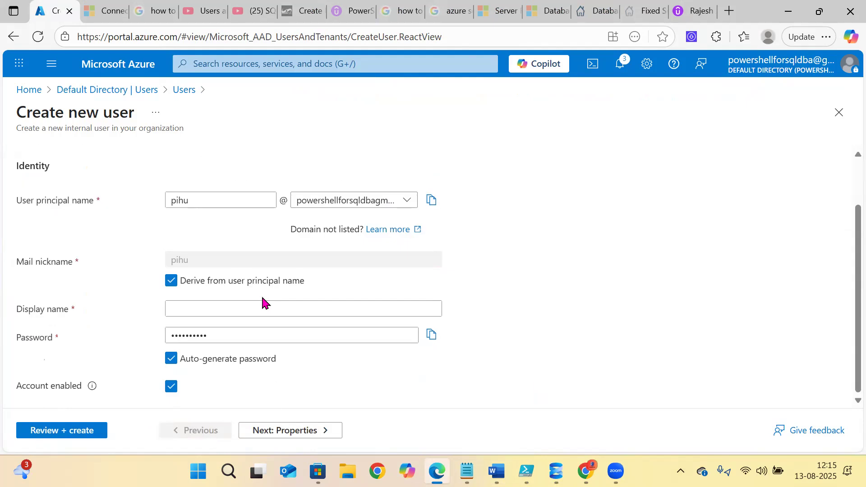
scroll(263, 301, "up", 1)
scroll(263, 303, "down", 1)
scroll(263, 302, "up", 1)
left_click(208, 262)
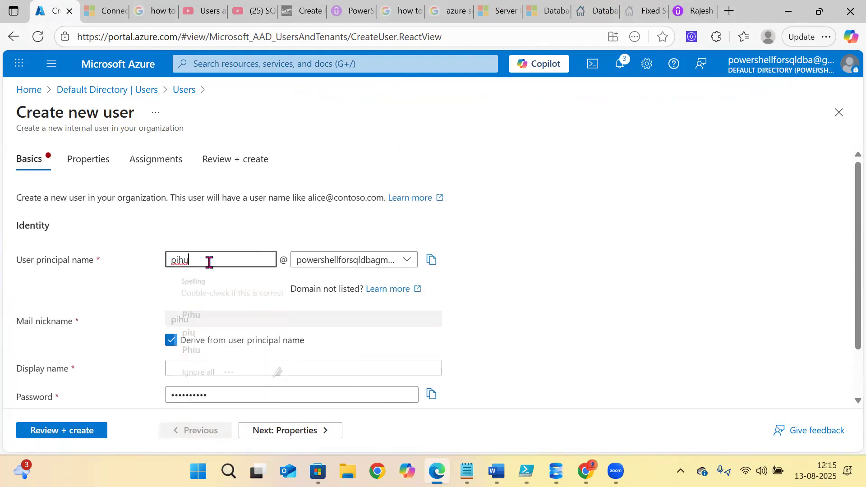
left_click(125, 293)
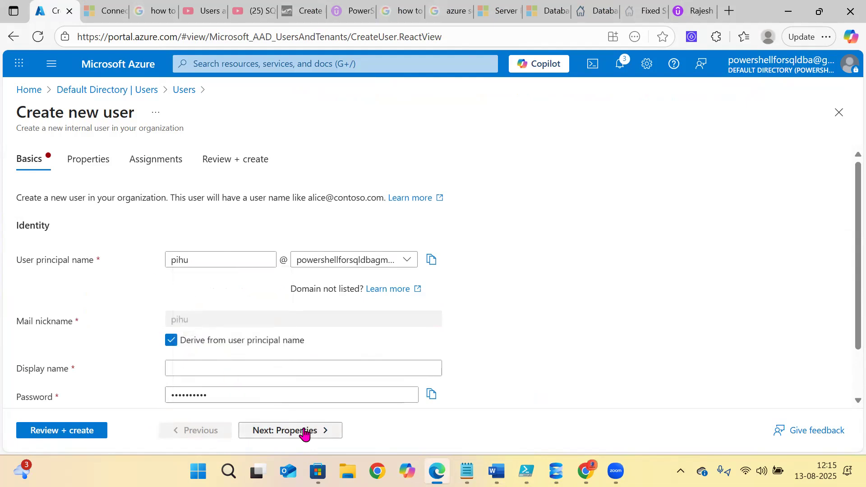
left_click(305, 434)
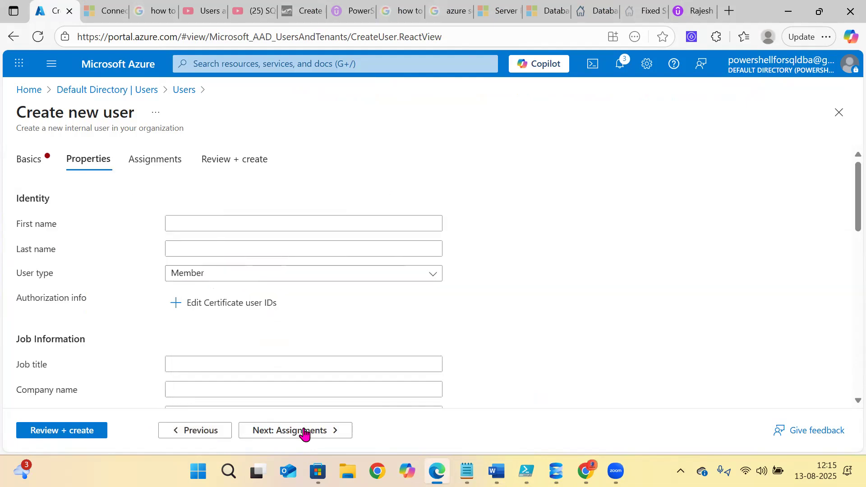
- Review the user again, then step back through Assignments and Properties to Basics
left_click(26, 160)
scroll(189, 334, "down", 1)
scroll(188, 334, "up", 1)
left_click(224, 260)
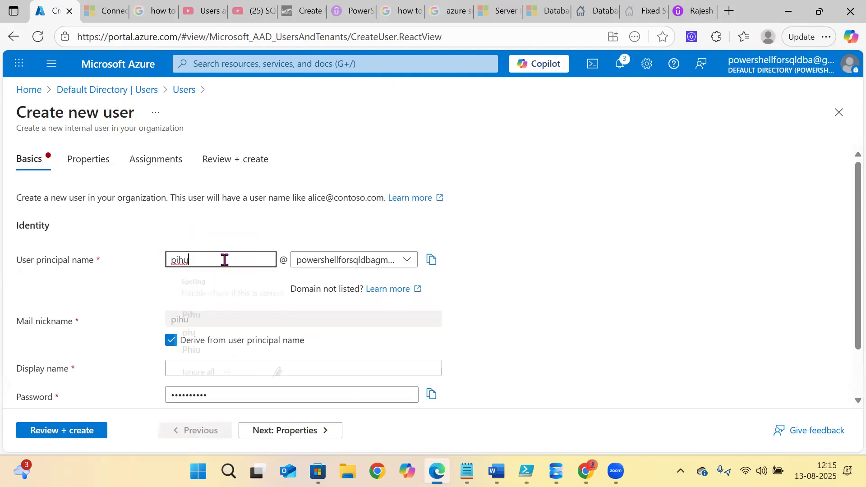
left_click(78, 431)
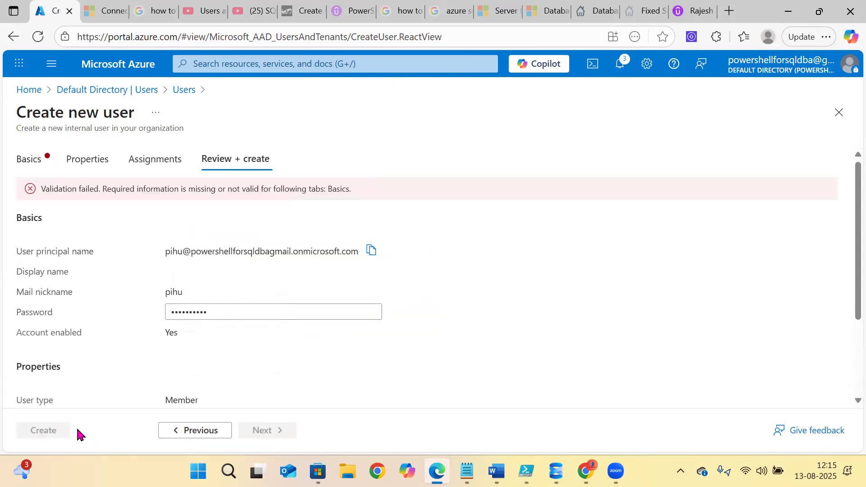
left_click_drag(56, 190, 277, 197)
scroll(276, 197, "down", 3)
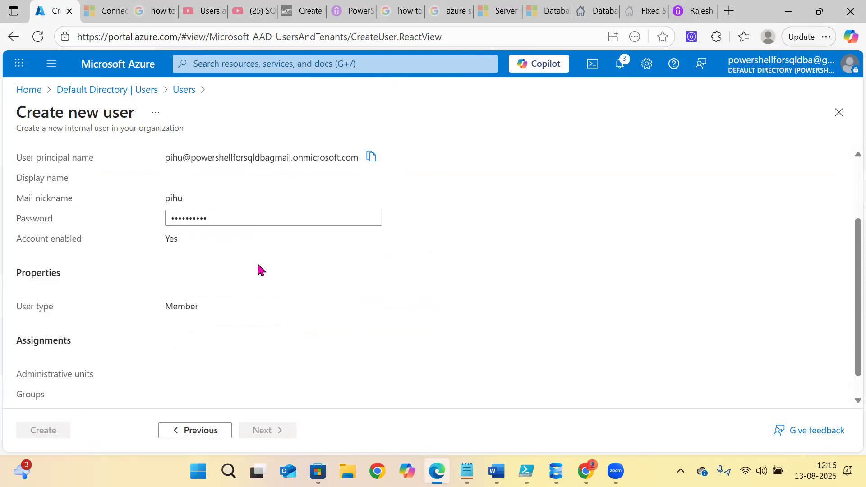
scroll(258, 269, "up", 3)
left_click(195, 432)
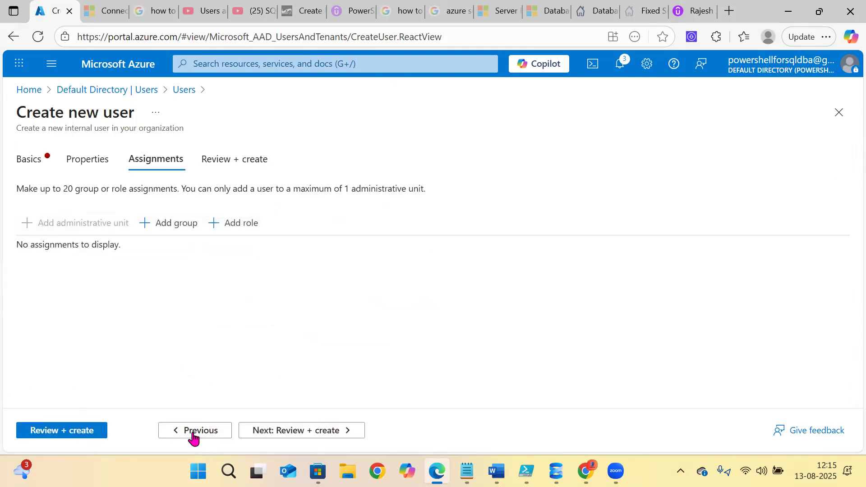
left_click(194, 433)
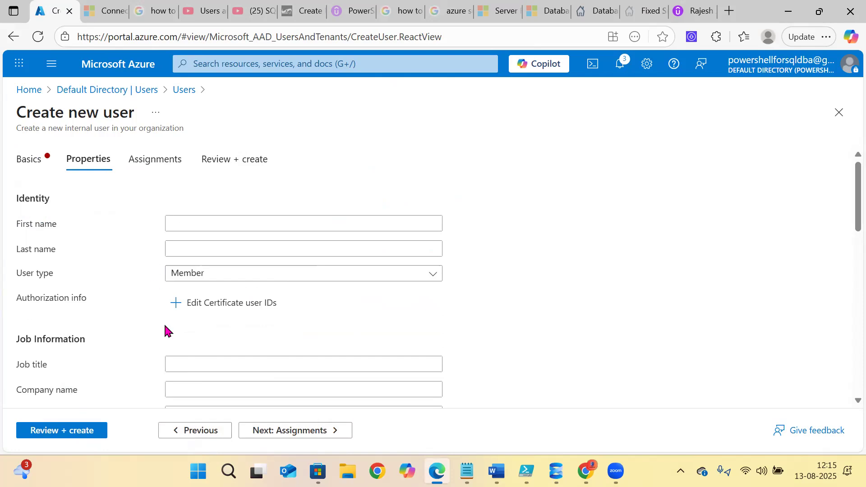
left_click(183, 433)
- Enter display name pihu, then review and create the user
scroll(208, 251, "down", 1)
scroll(209, 251, "down", 1)
left_click(188, 309)
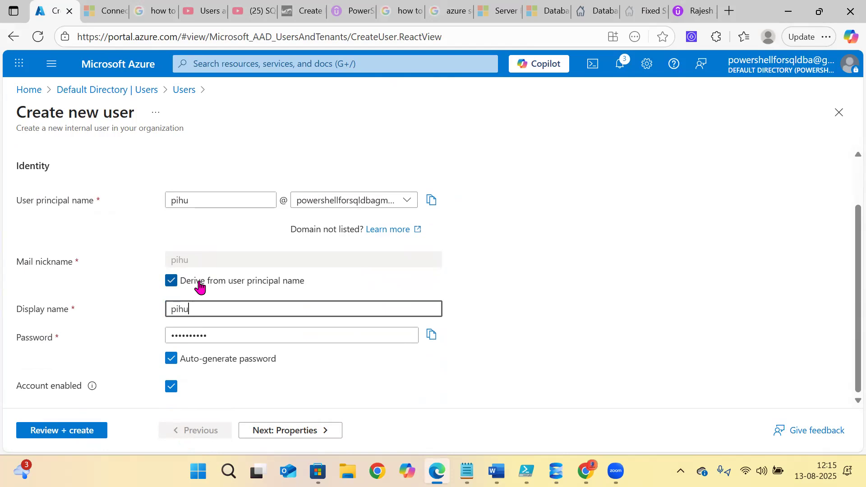
left_click(60, 432)
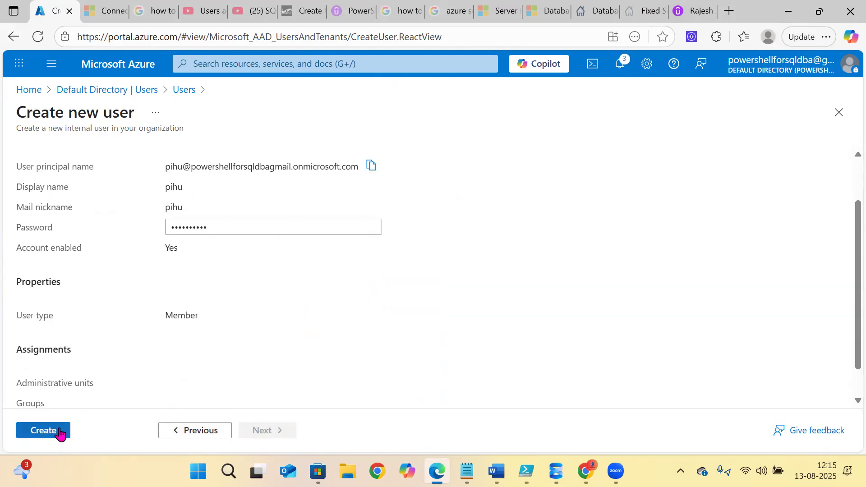
left_click(54, 432)
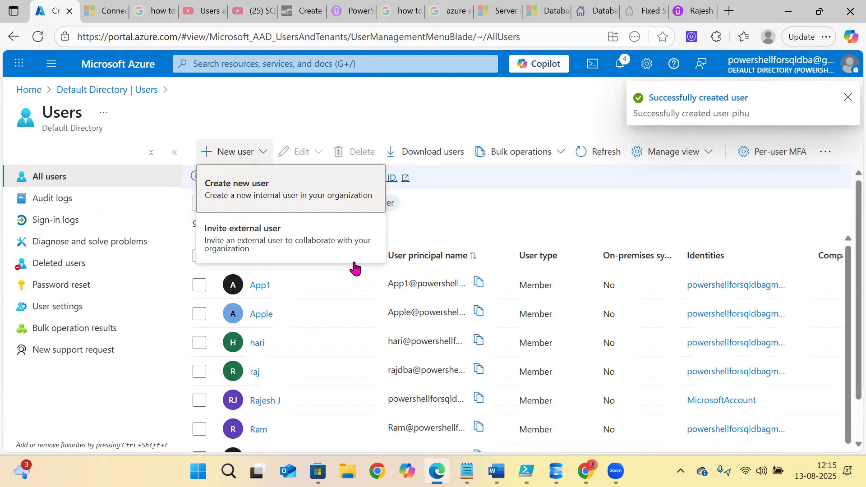
- Refresh the Azure portal Users list so the new Entra user appears among the 10 users
left_click(355, 268)
scroll(360, 299, "down", 1)
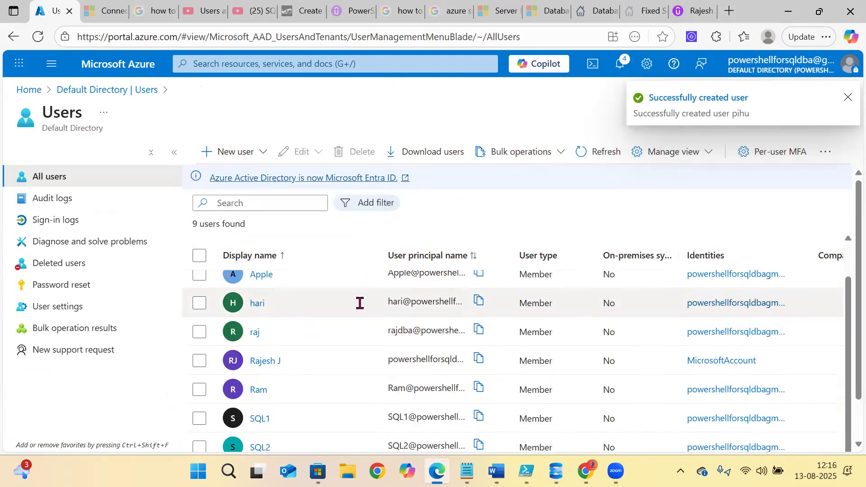
scroll(359, 303, "up", 2)
left_click(38, 37)
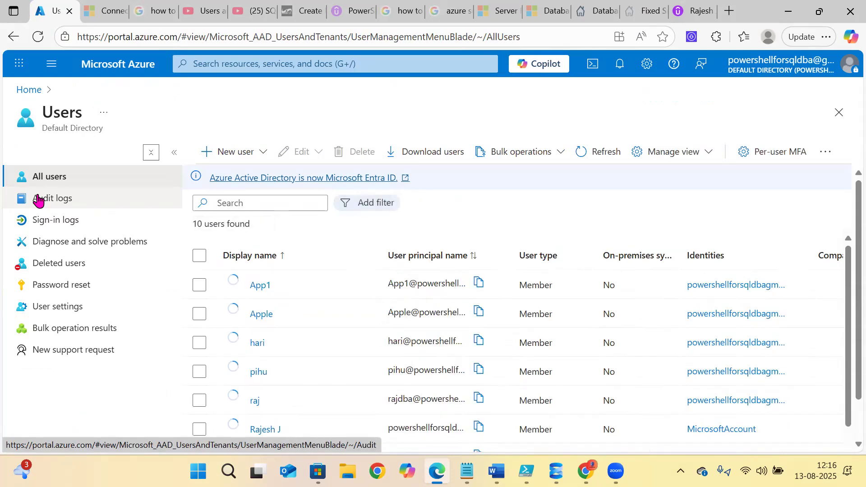
- Copy the new user's user principal name and paste it into the Notepad notes
left_click(479, 370)
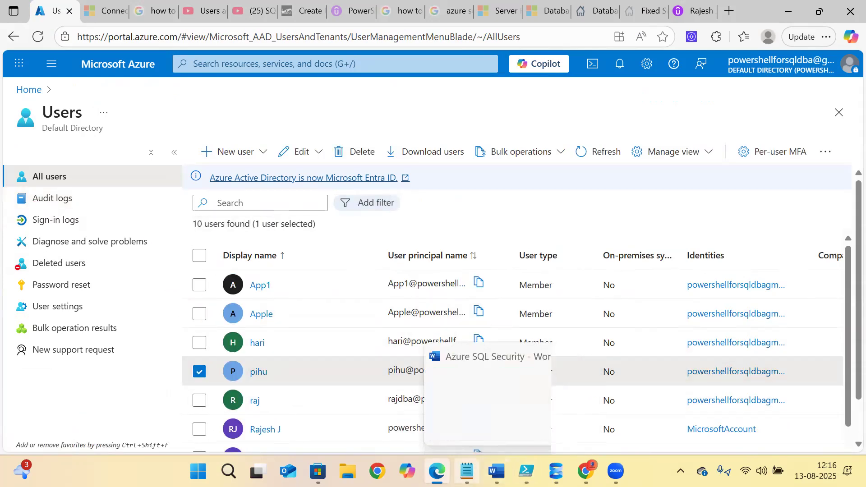
left_click(467, 471)
left_click_drag(259, 108, 10, 98)
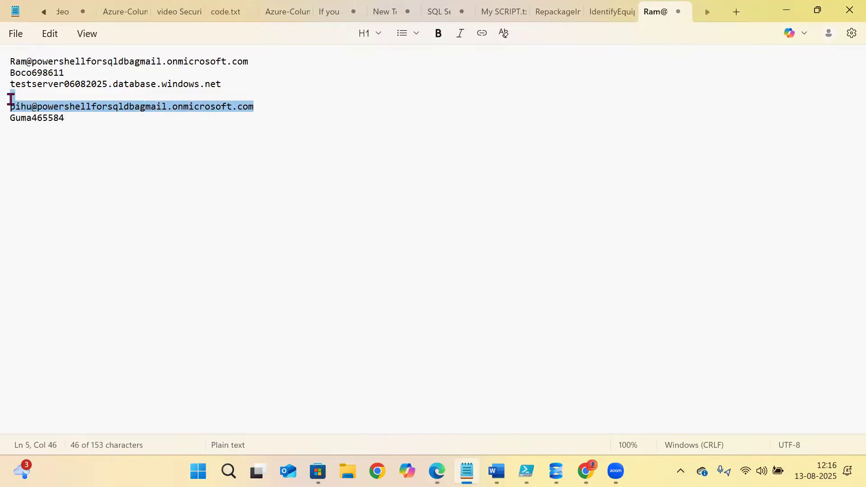
key("ctrl+v")
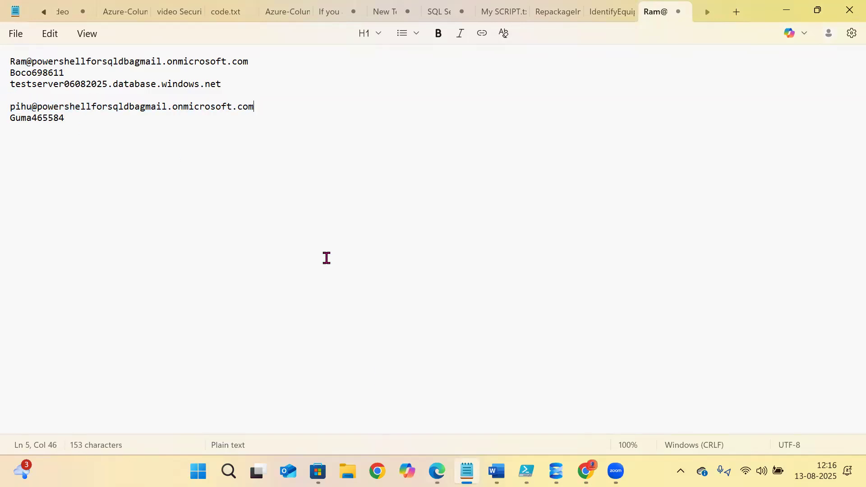
left_click(557, 471)
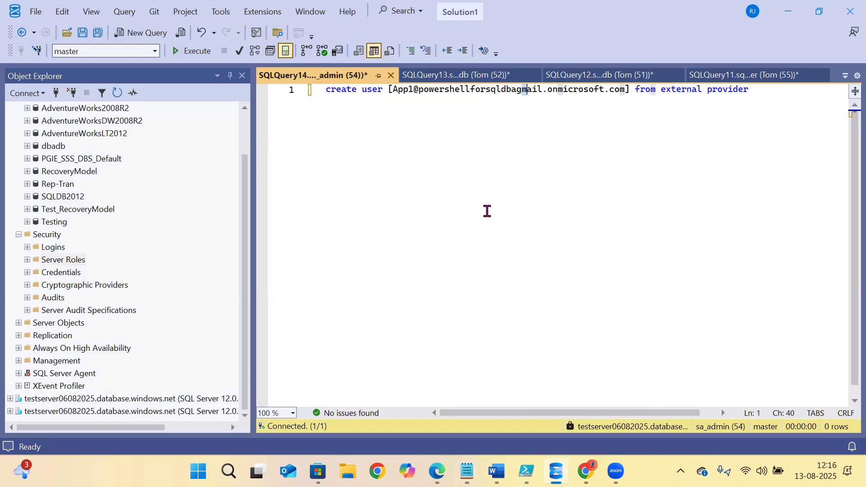
- Replace the App1 address in the CREATE USER … FROM EXTERNAL PROVIDER statement with the new user's address and run it
left_click_drag(398, 90, 625, 87)
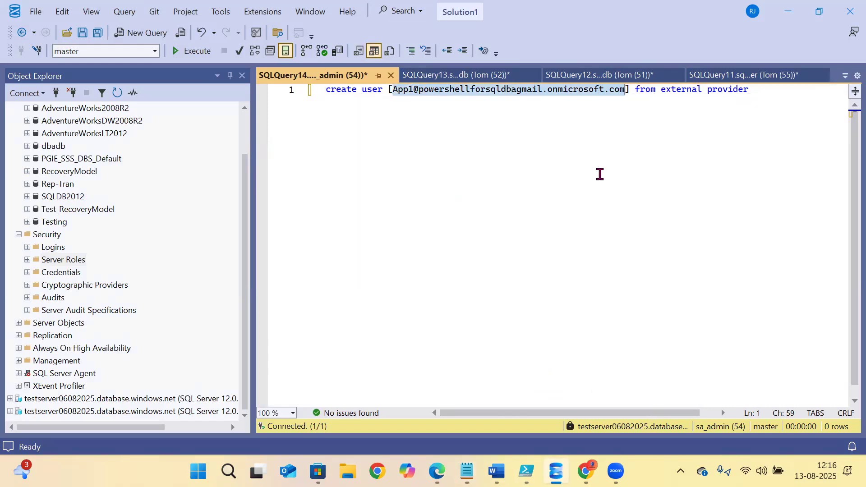
key("ctrl+v")
left_click(562, 180)
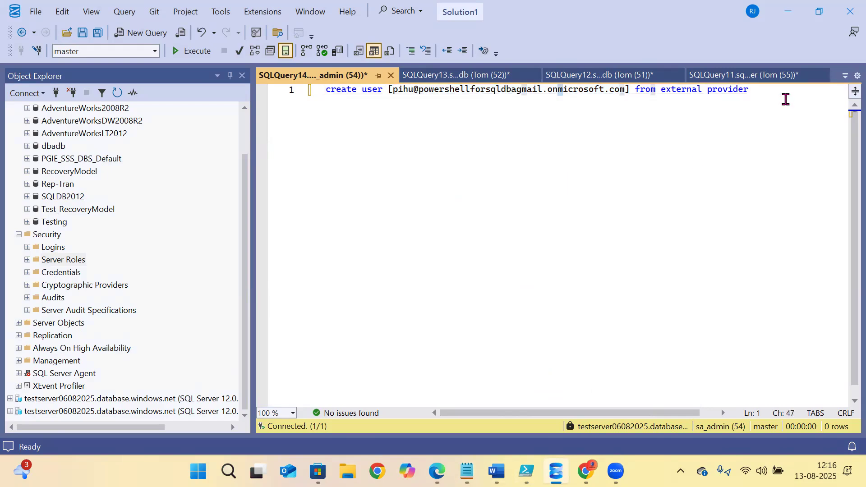
left_click_drag(786, 99, 147, 86)
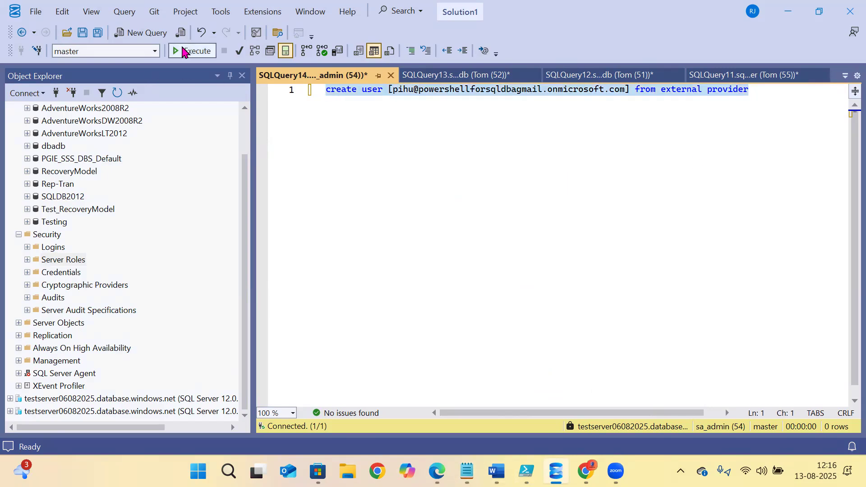
left_click(183, 50)
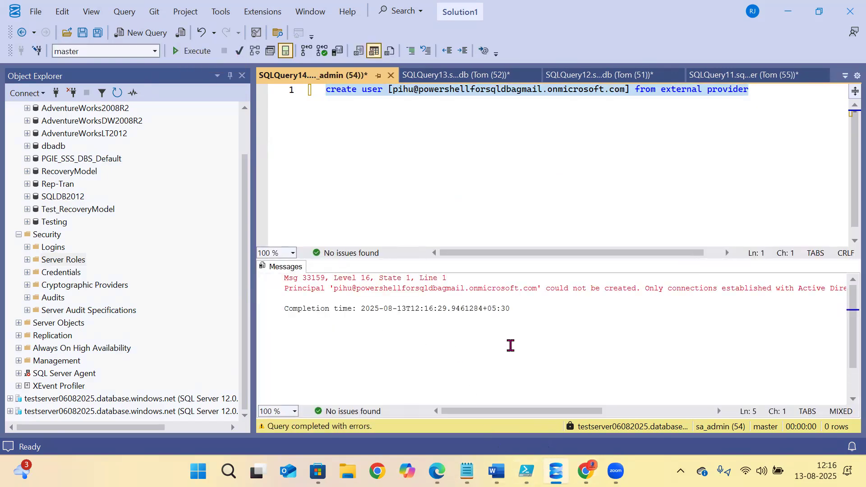
- Read the Msg 33159 error saying only Active Directory connections can create such users
left_click_drag(303, 289, 599, 295)
left_click(540, 367)
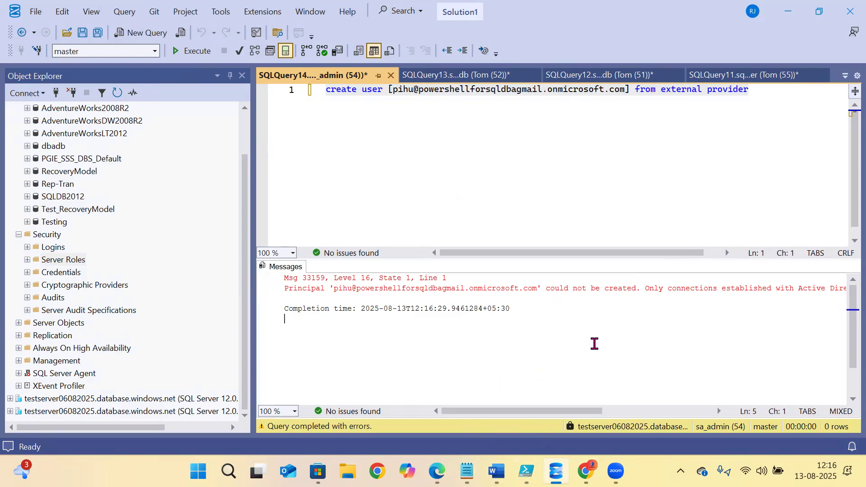
left_click_drag(560, 291, 654, 286)
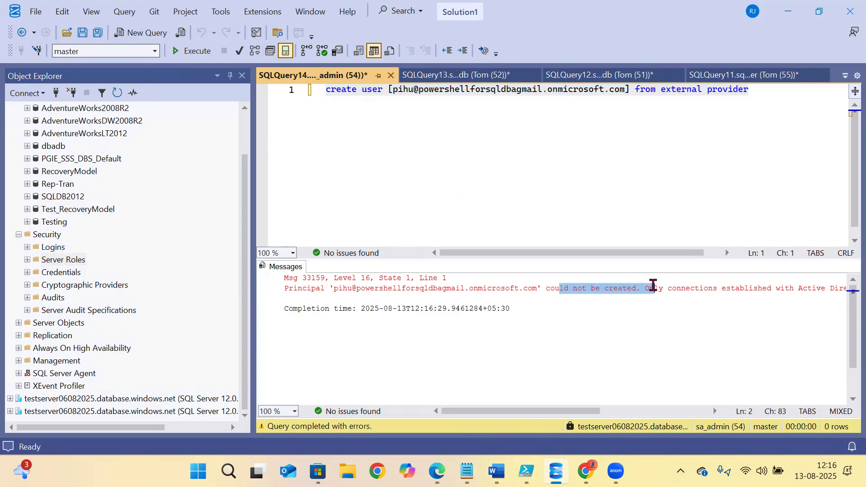
left_click_drag(547, 412, 591, 411)
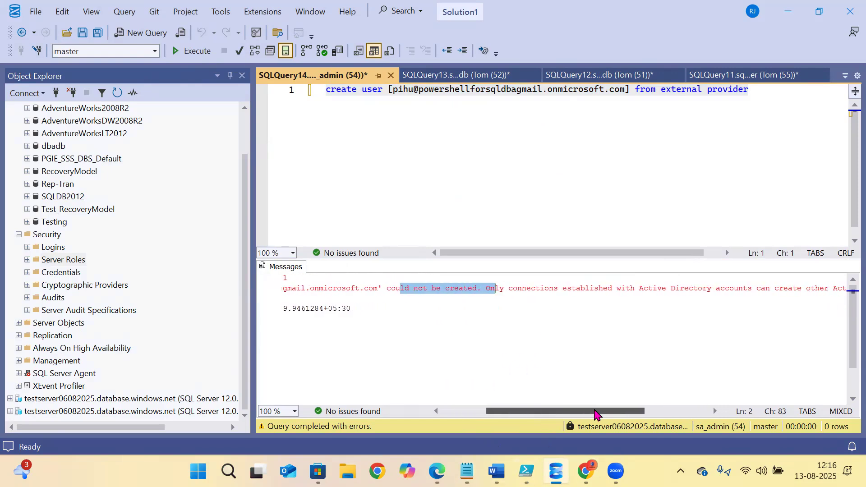
left_click(506, 282)
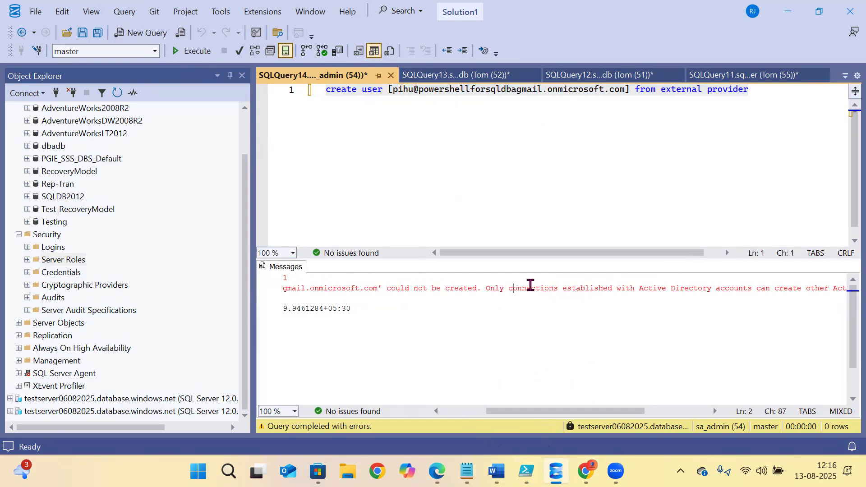
left_click(665, 287)
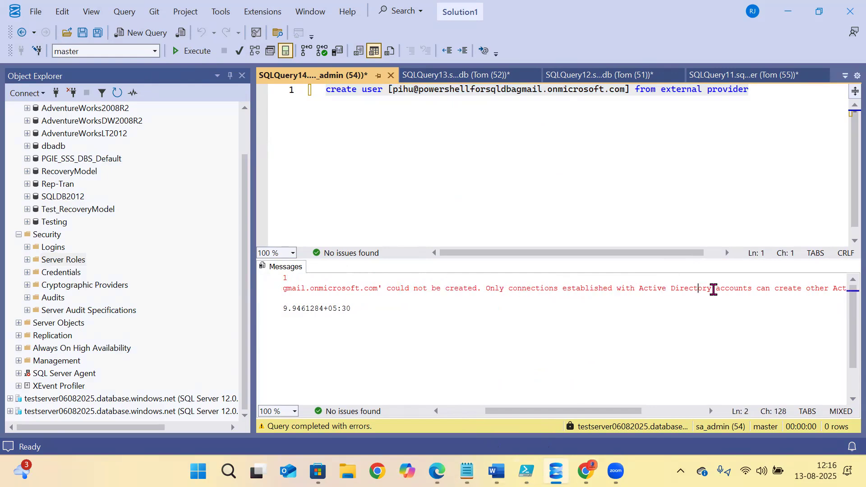
left_click_drag(586, 414, 618, 414)
left_click(707, 290)
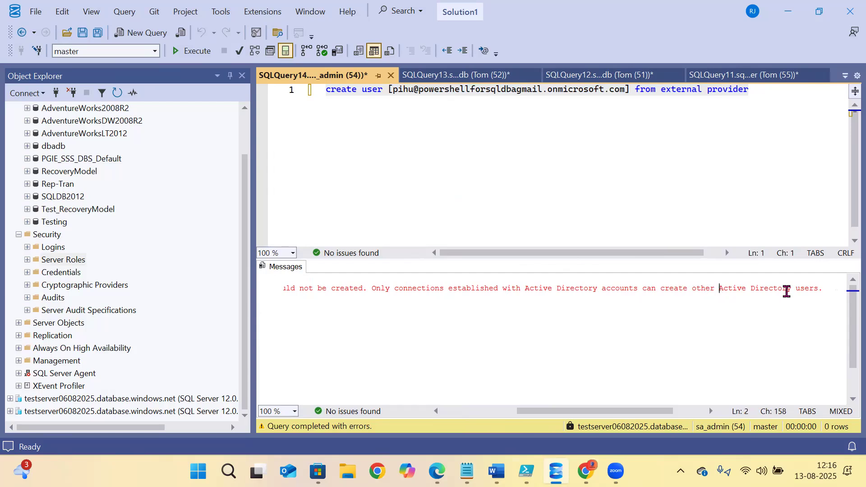
key("Down")
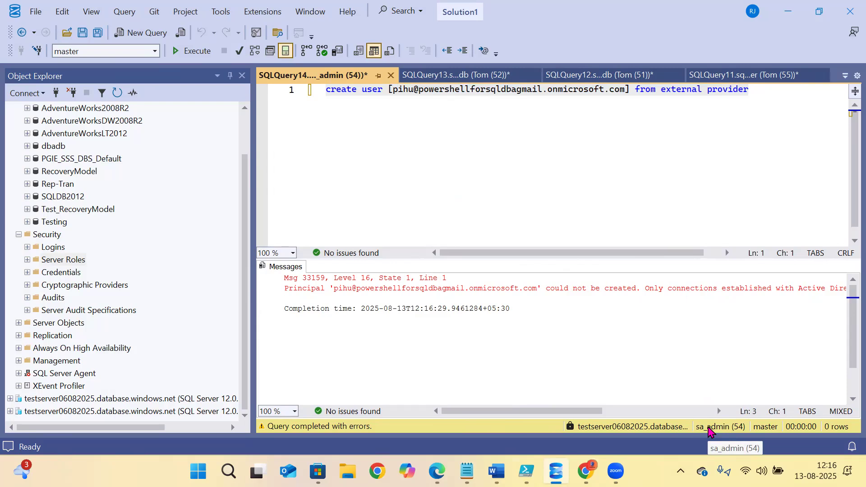
scroll(119, 295, "up", 2)
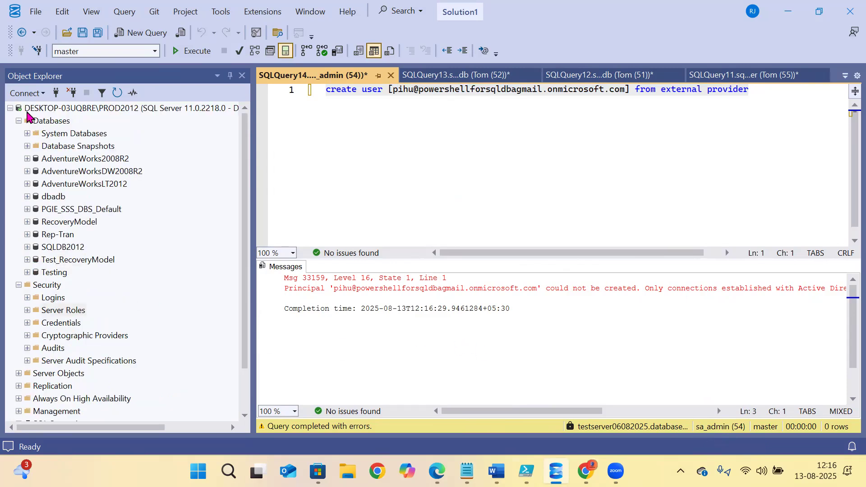
- Disconnect the extra testserver06082025 connection in Object Explorer
left_click(10, 109)
left_click(42, 134)
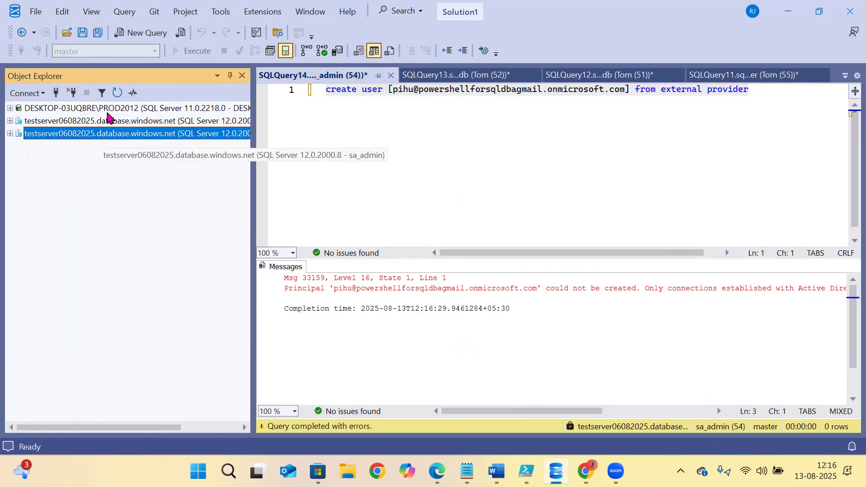
left_click(73, 93)
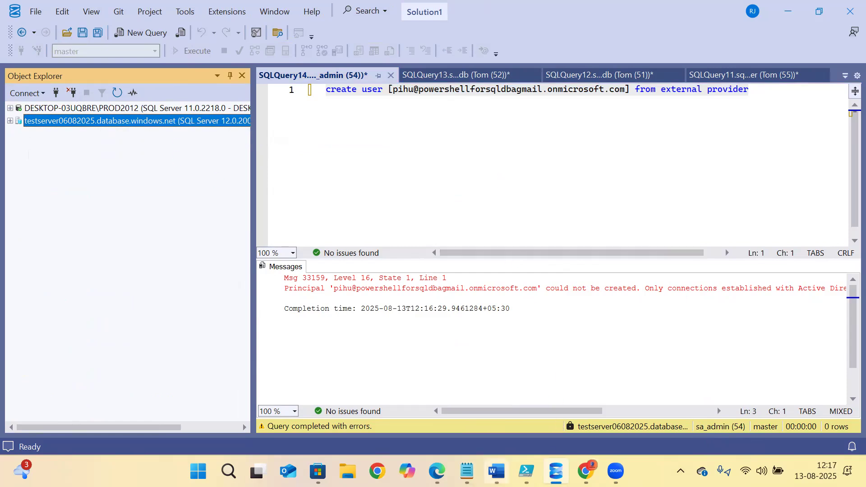
- Copy the Entra admin user name from the saved notes
left_click(467, 471)
left_click(162, 110)
left_click_drag(257, 65, 9, 61)
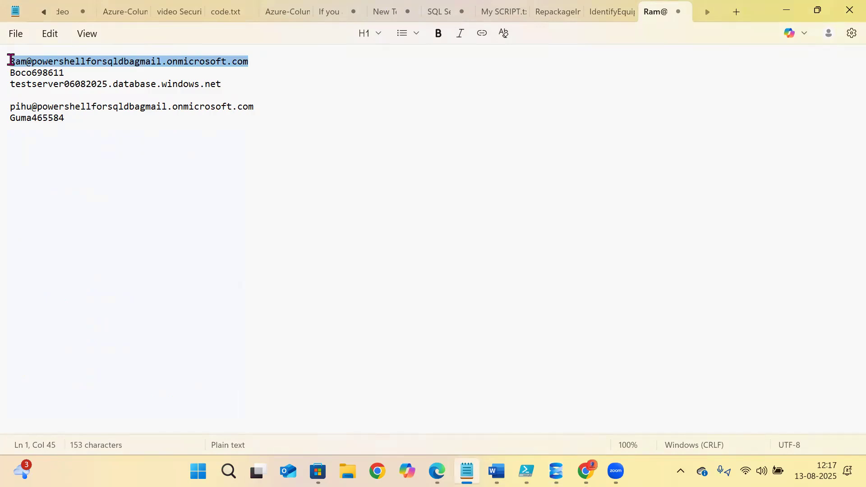
right_click(25, 66)
left_click(74, 137)
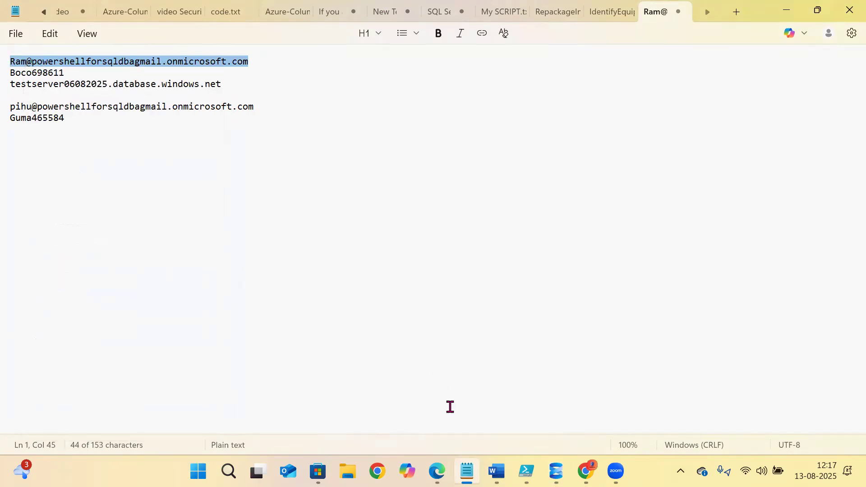
key("alt+Tab")
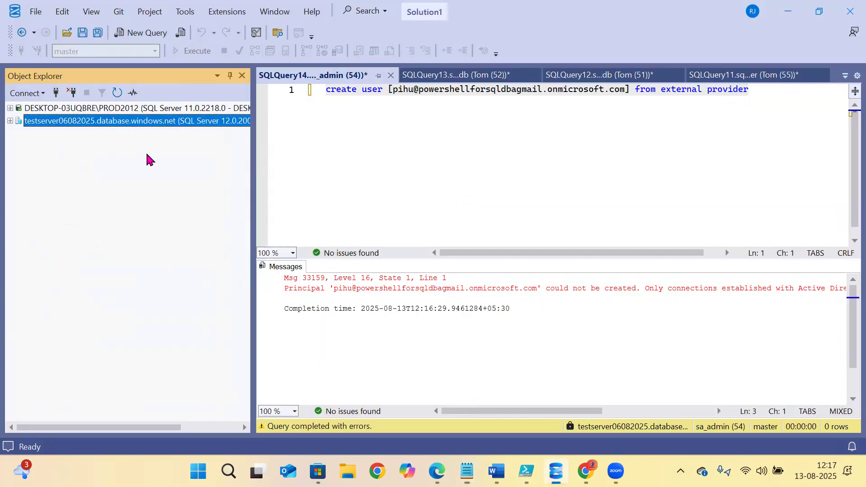
- Connect to the server with Microsoft Entra Password authentication using the pasted admin user name
left_click(56, 92)
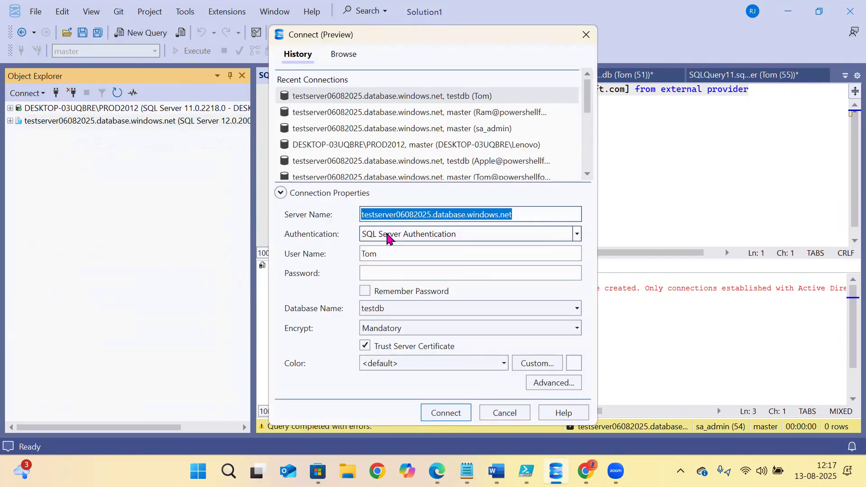
left_click(387, 238)
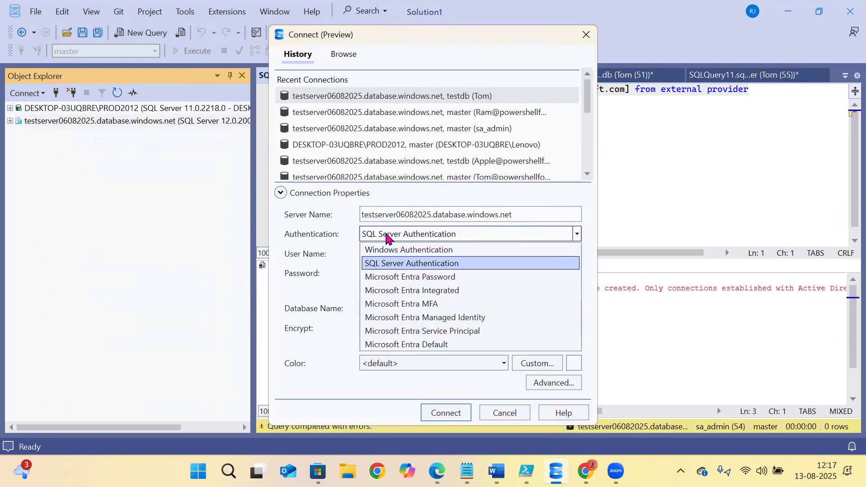
left_click(387, 306)
left_click(386, 254)
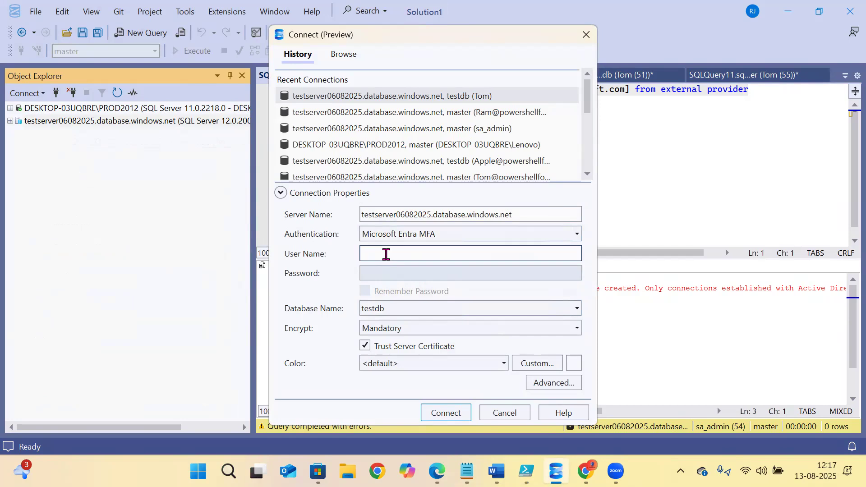
left_click(415, 234)
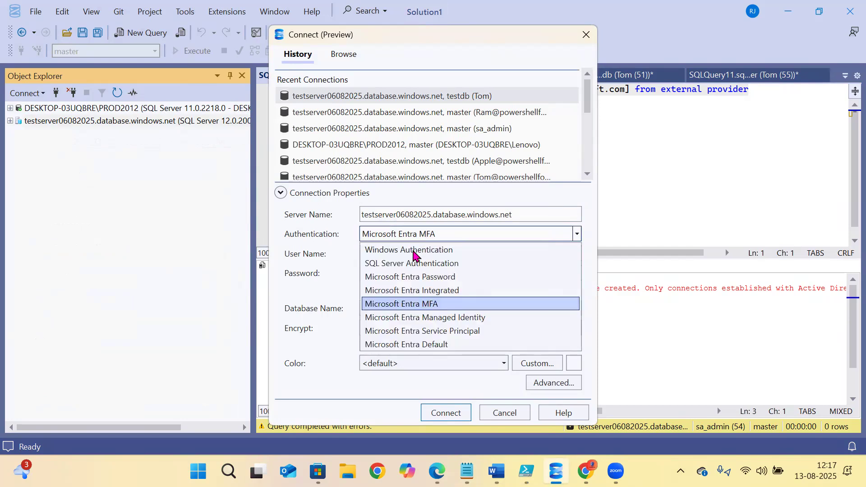
left_click(406, 277)
left_click(402, 255)
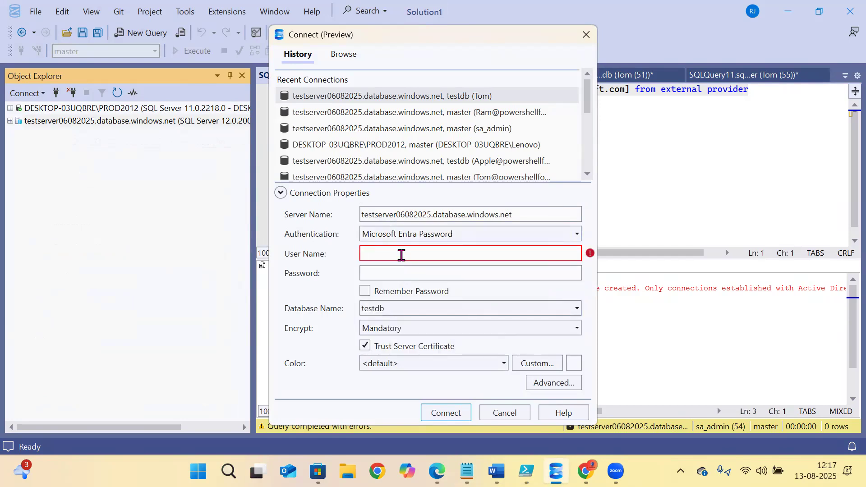
key("ctrl+v")
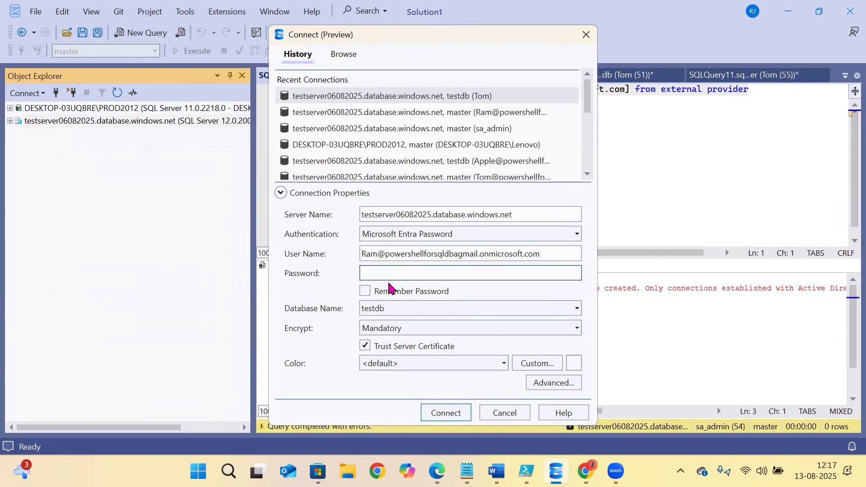
key("BackSpace")
key("BackSpace")
key("BackSpace")
key("BackSpace")
left_click(445, 413)
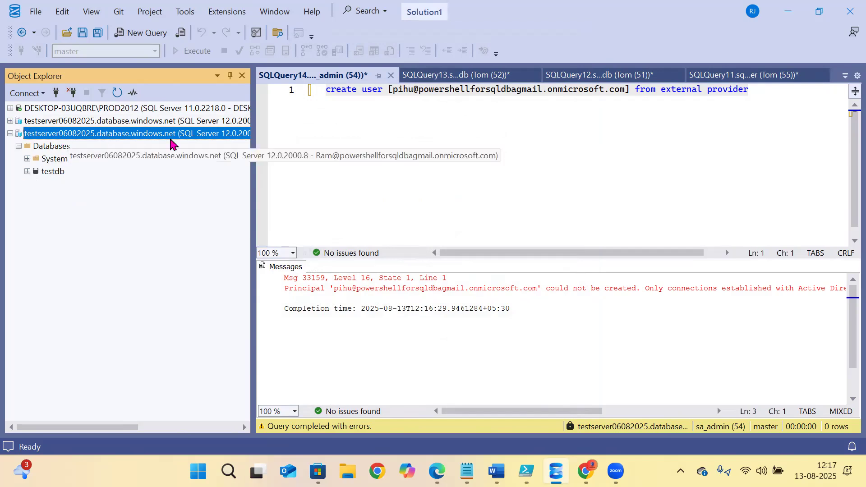
- Expand the new connection to master > Security > Users and select the Entra admin user
left_click(97, 121)
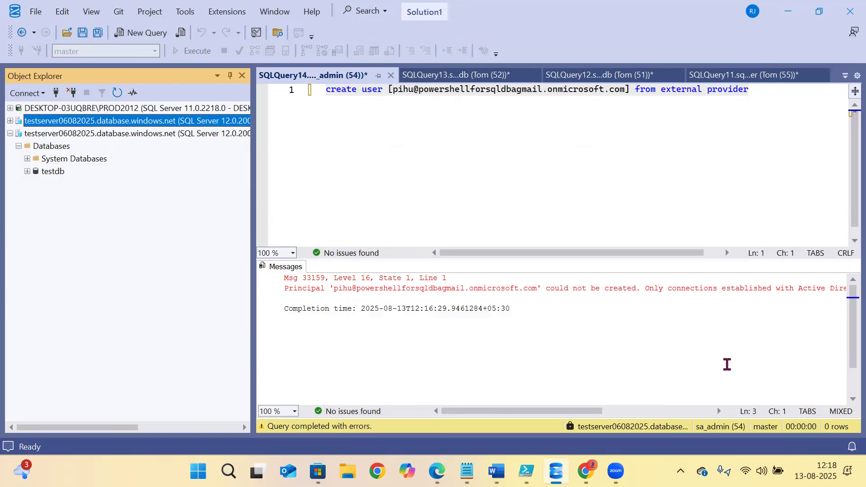
left_click(783, 66)
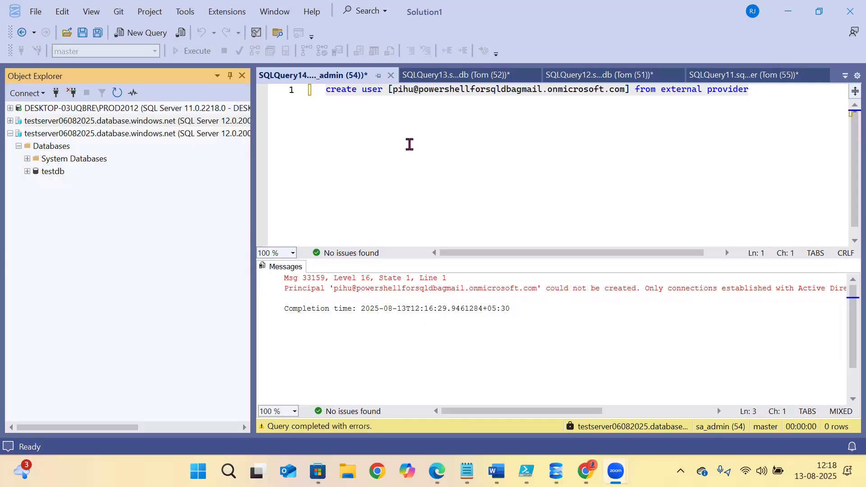
left_click(409, 143)
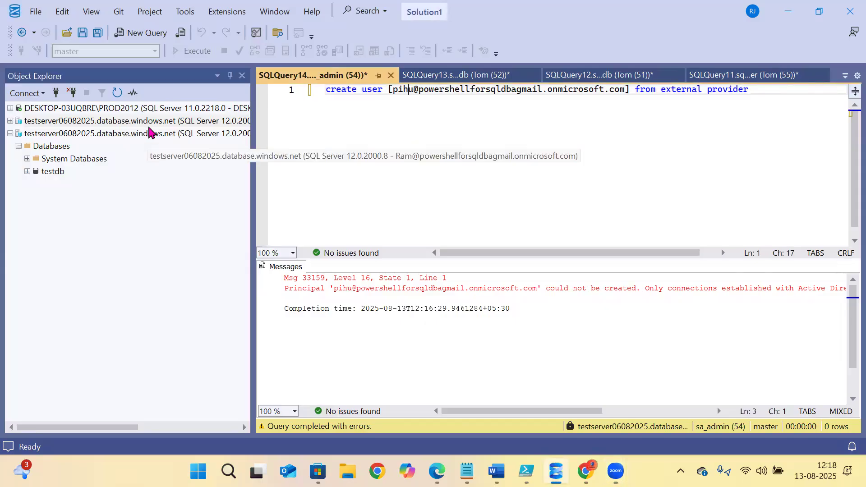
left_click(403, 130)
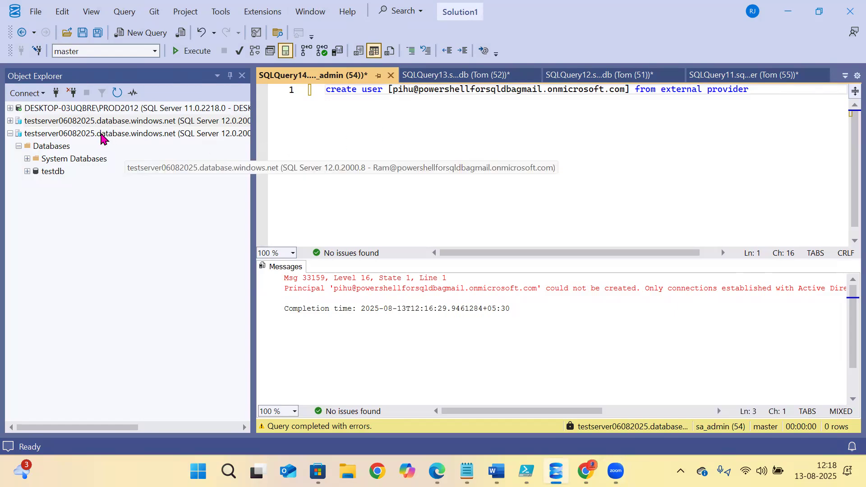
left_click(103, 135)
left_click(11, 121)
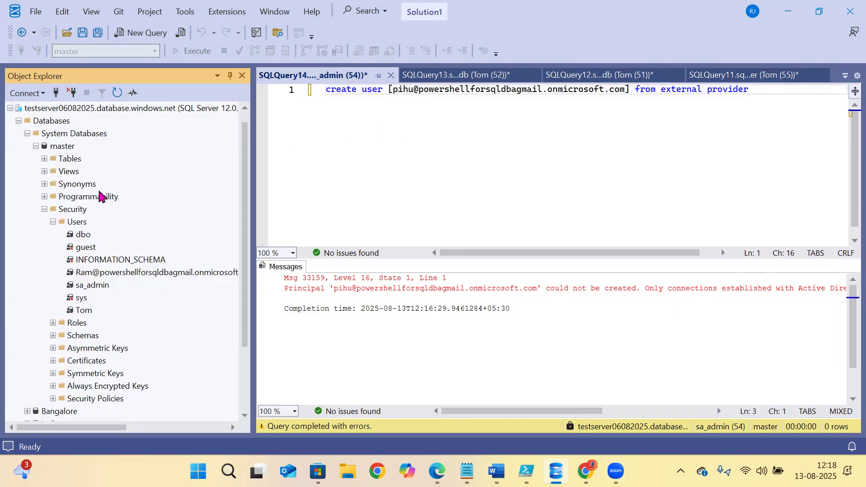
left_click(87, 272)
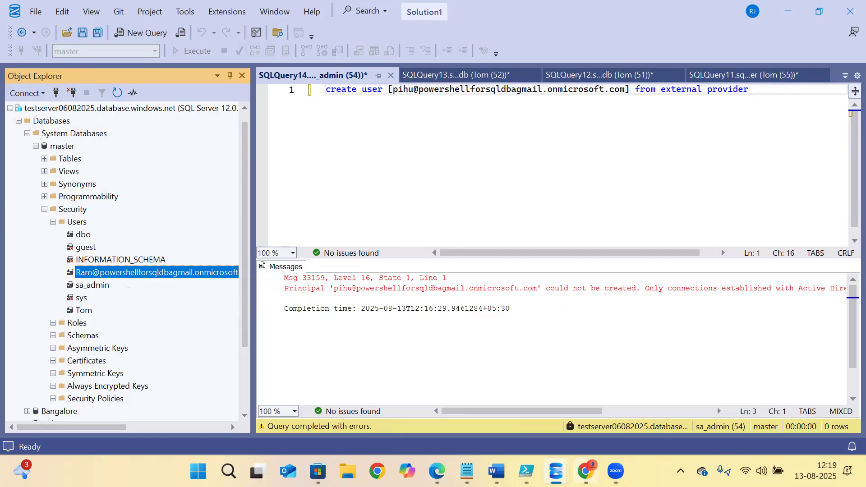
- Add the Entra admin user to the loginmanager role in its user properties
mouse_move(556, 471)
left_click(648, 422)
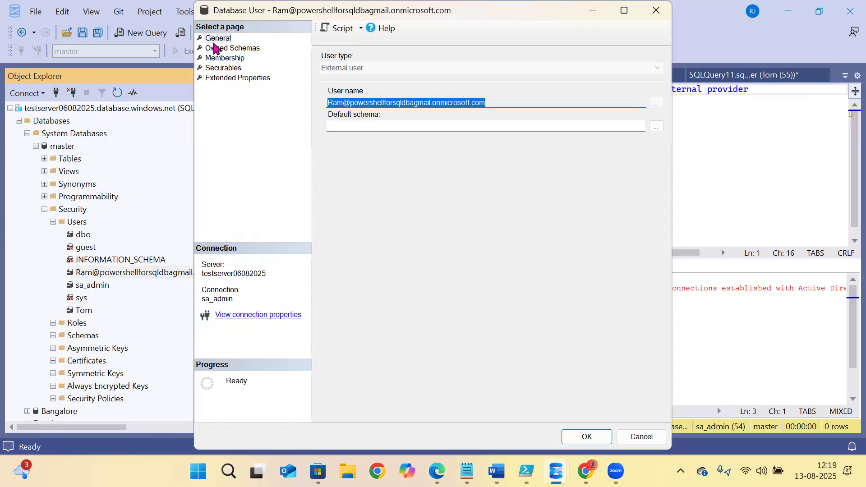
left_click(214, 49)
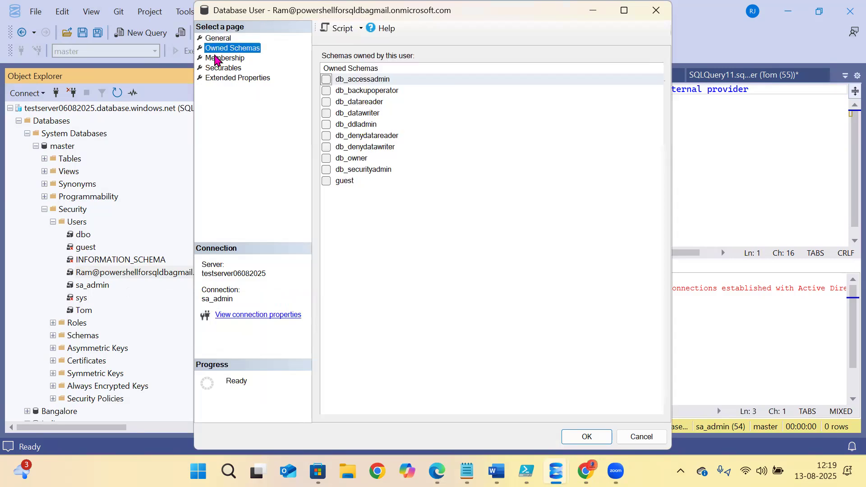
left_click(216, 60)
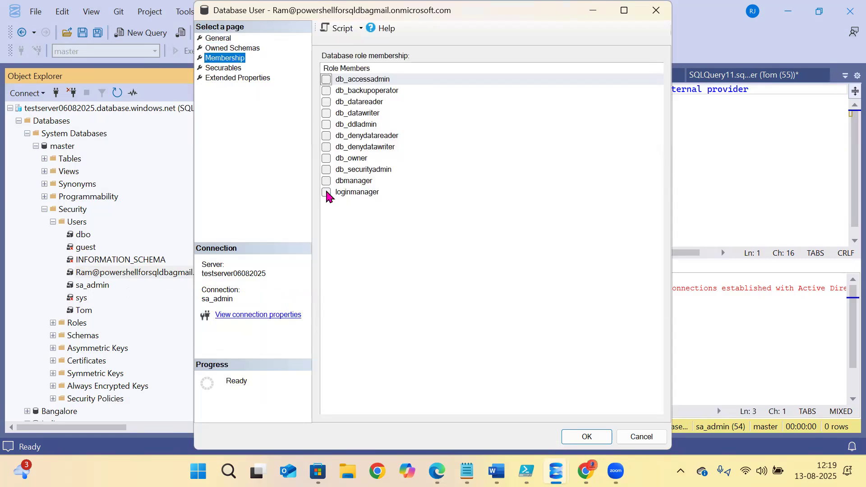
left_click(327, 191)
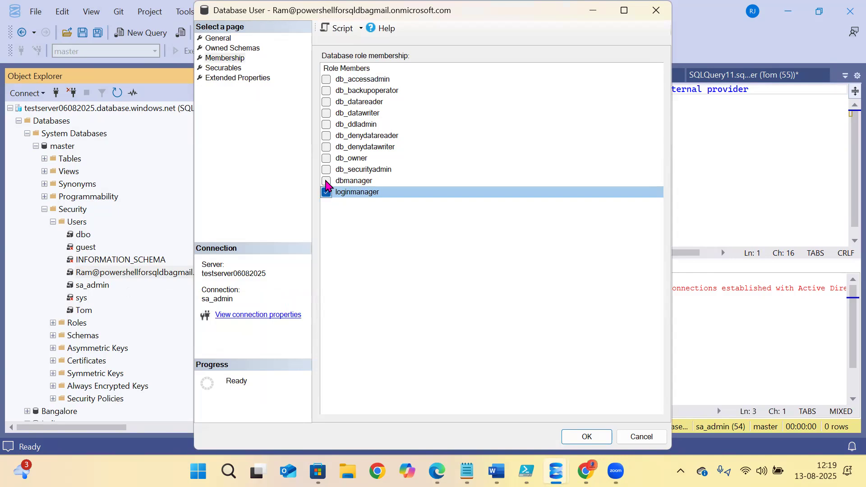
left_click(566, 435)
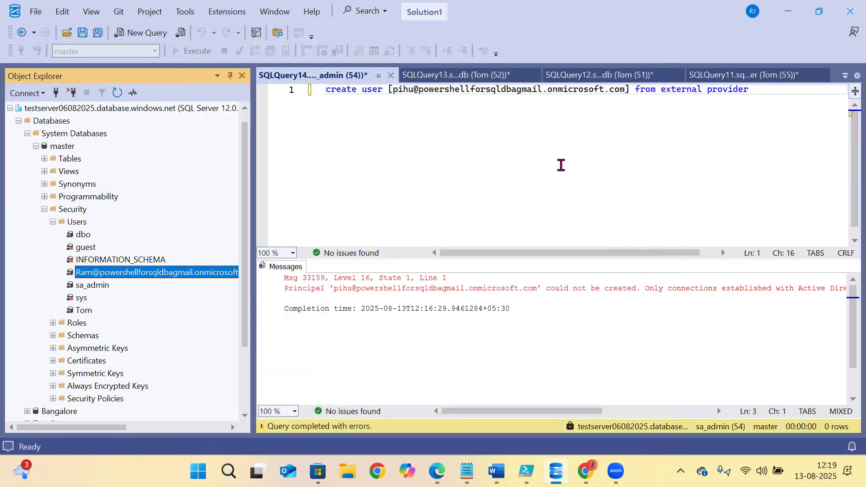
- Rerun the create user statement, which fails again with Msg 33159, and select the third server connection
left_click_drag(756, 96, 324, 90)
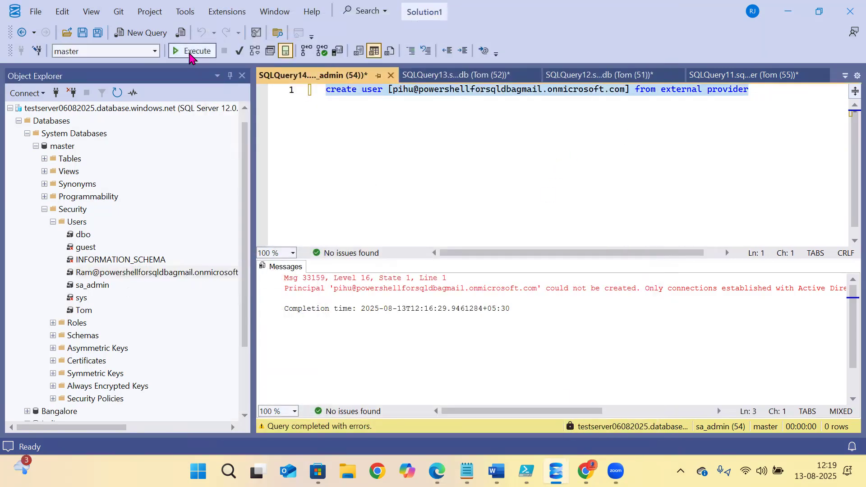
left_click(189, 52)
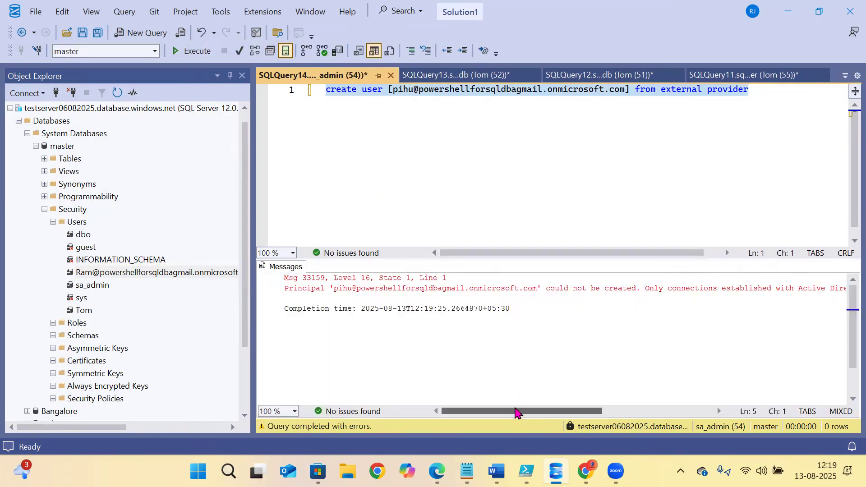
left_click(599, 182)
left_click_drag(777, 98, 323, 92)
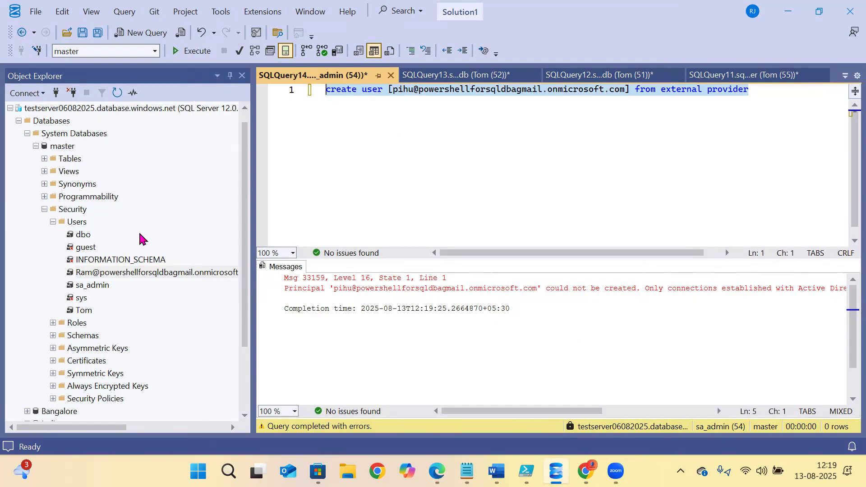
left_click(11, 108)
left_click(66, 135)
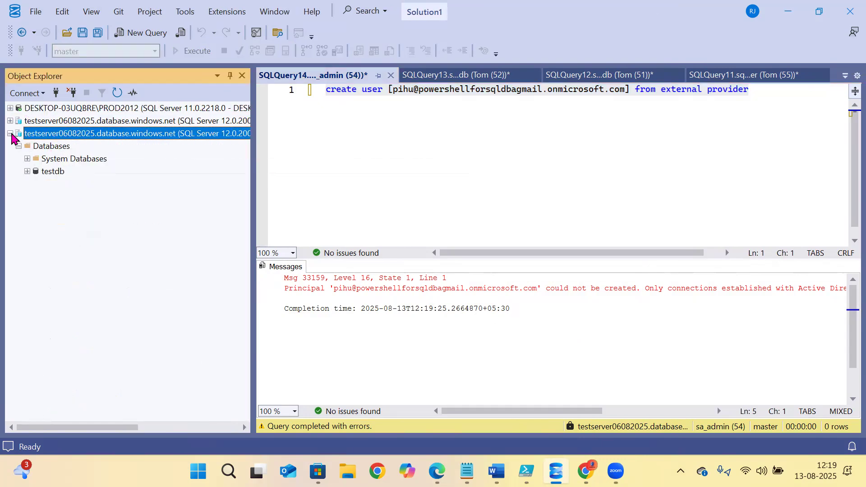
- Open a new query window on the third server's master database
left_click(52, 149)
left_click(28, 159)
left_click(61, 172)
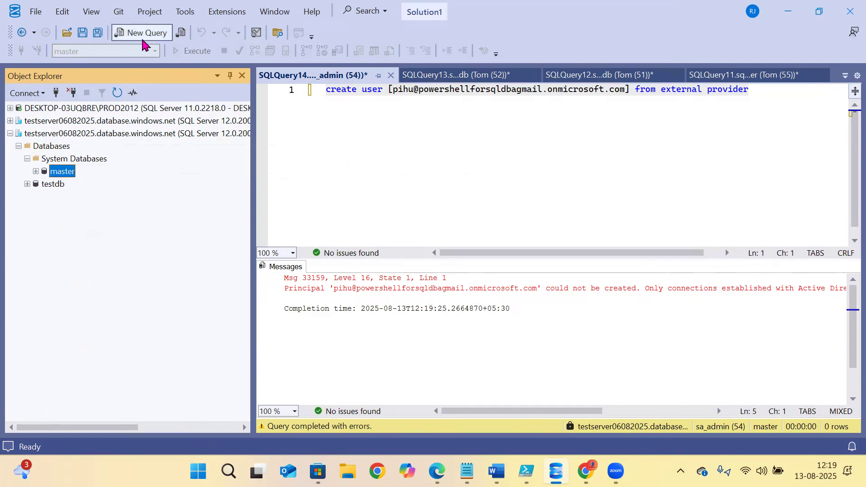
left_click(143, 36)
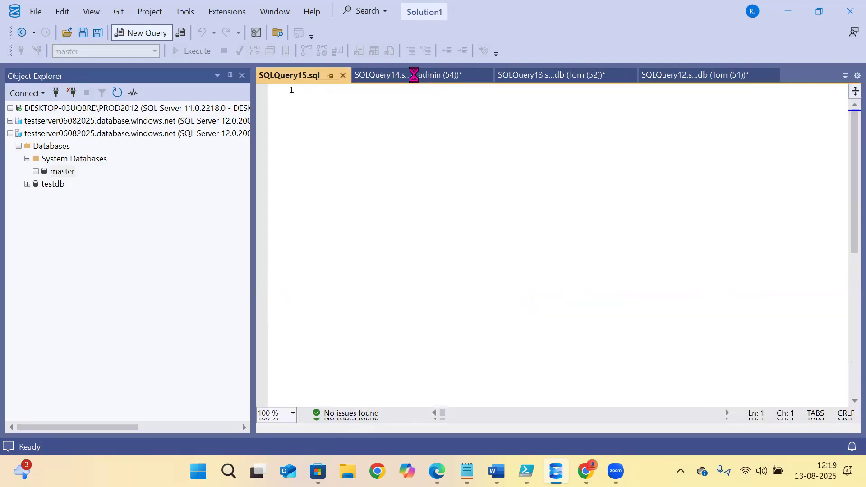
- Copy the create user line from SQLQuery14 into SQLQuery15 and execute it successfully
left_click(413, 75)
left_click(697, 93)
left_click_drag(786, 95, 247, 67)
key("ctrl+c")
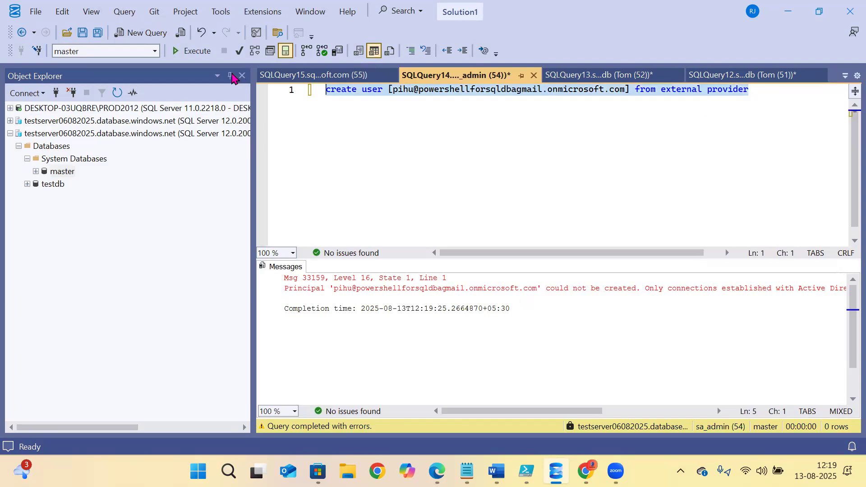
left_click(297, 74)
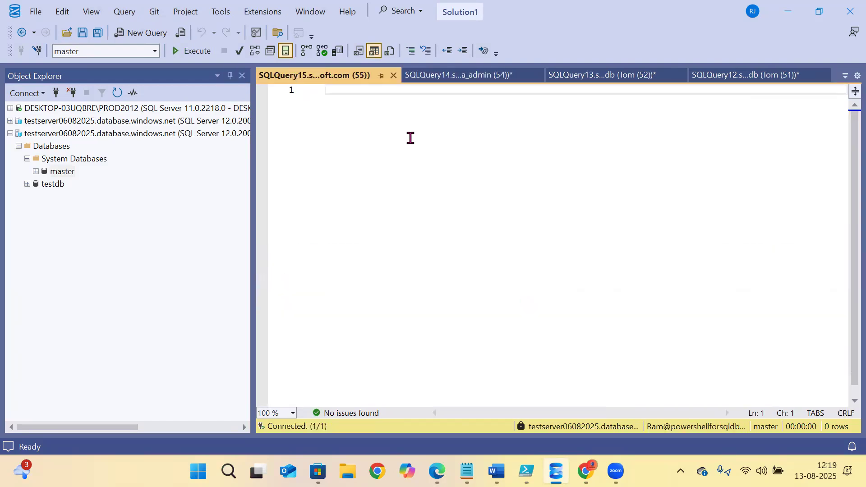
key("ctrl+v")
left_click_drag(756, 107, 229, 73)
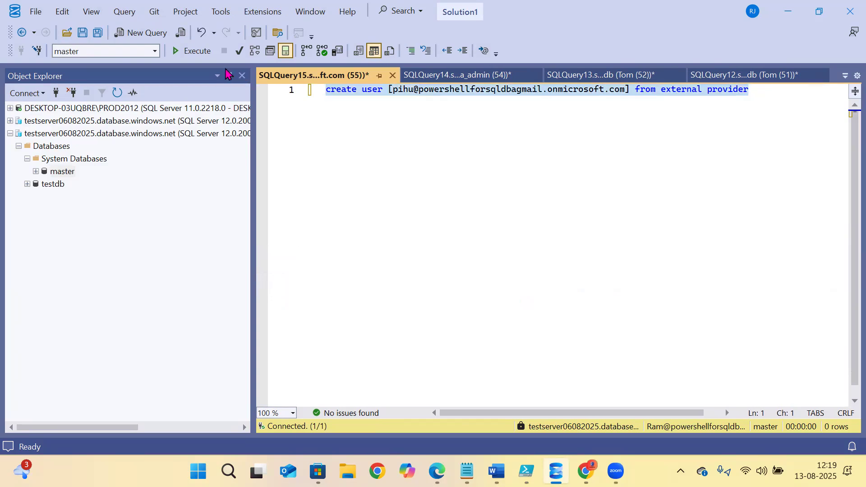
left_click(192, 51)
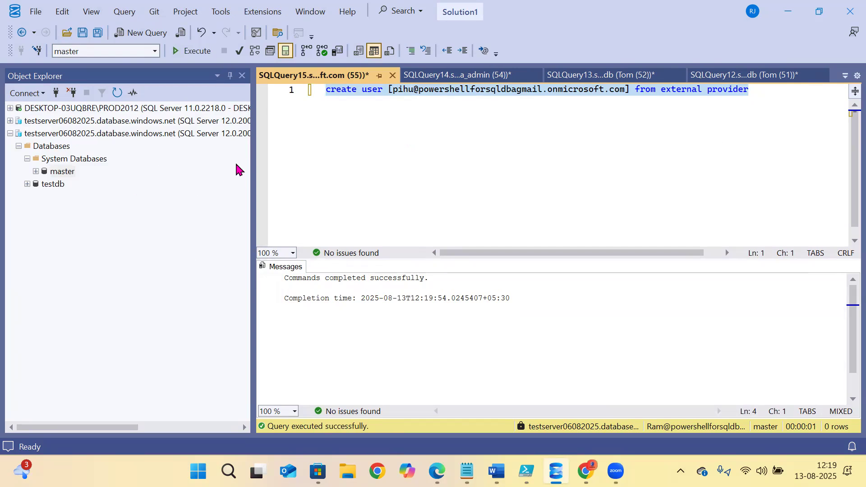
left_click(10, 134)
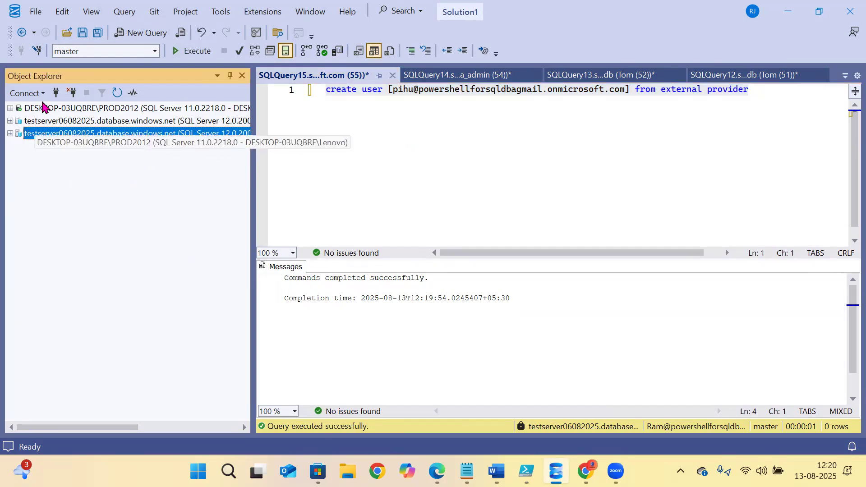
- In the Connect dialog, set authentication to Microsoft Entra MFA and paste a user name
left_click(56, 93)
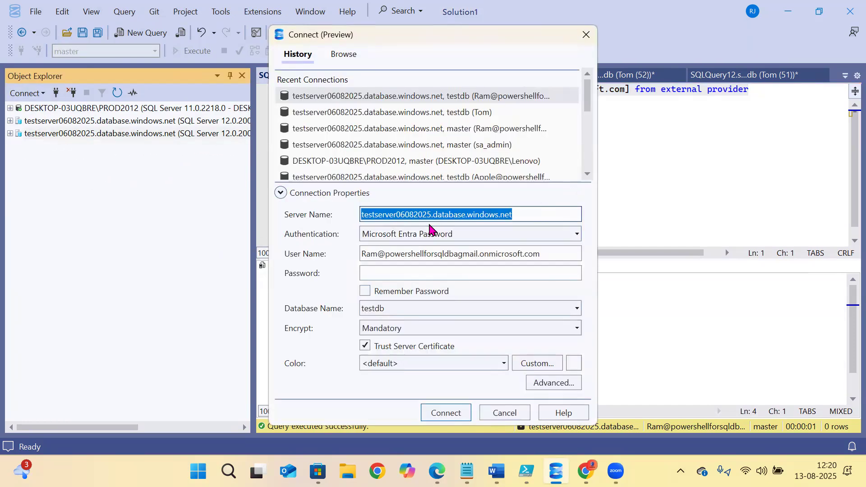
left_click_drag(566, 254, 288, 239)
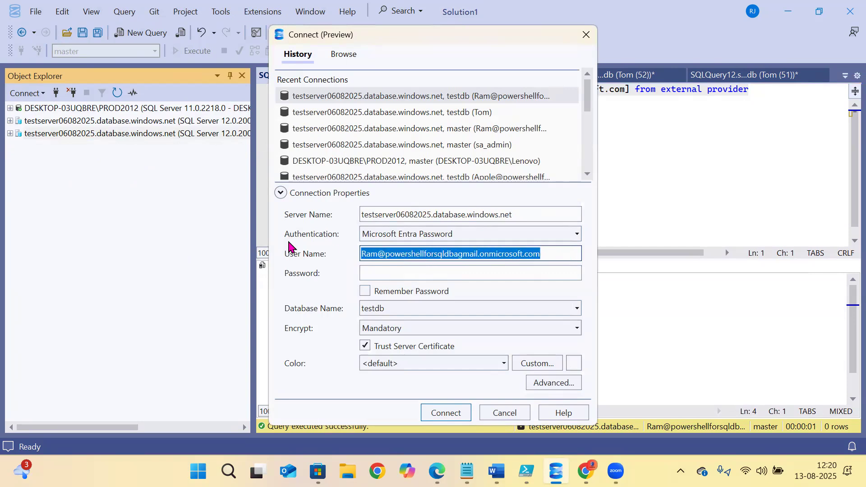
left_click(408, 234)
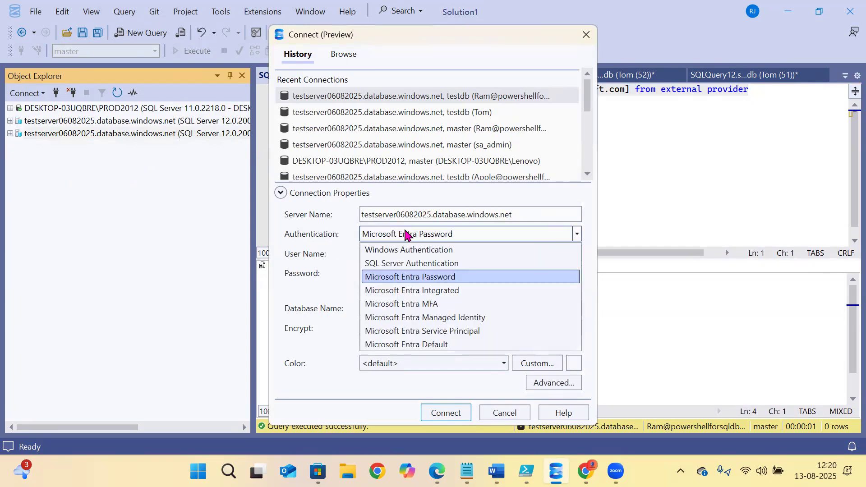
left_click(397, 305)
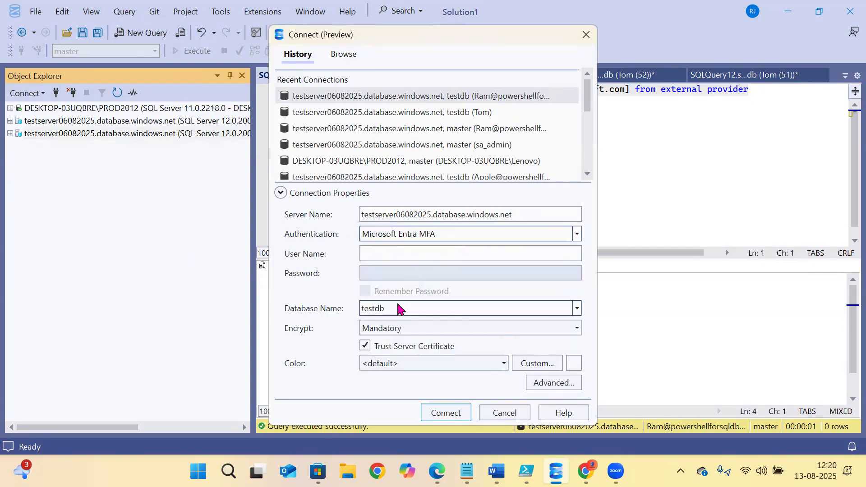
left_click(390, 257)
key("ctrl+v")
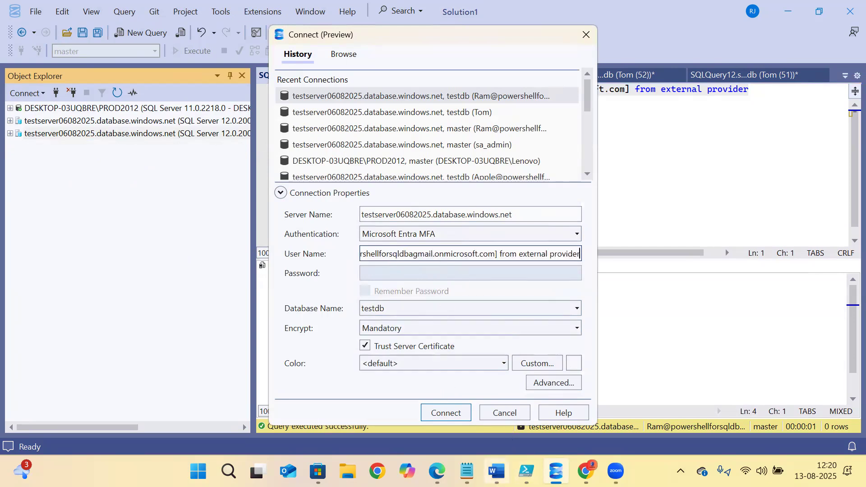
left_click_drag(453, 256, 289, 258)
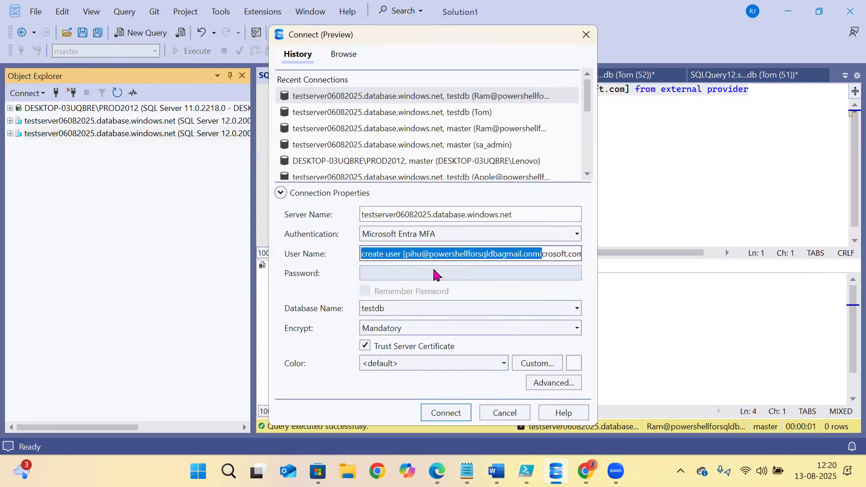
- Copy the new user's sign-in address from the notes into User Name and connect
left_click(467, 471)
left_click(186, 129)
left_click_drag(259, 110, 10, 106)
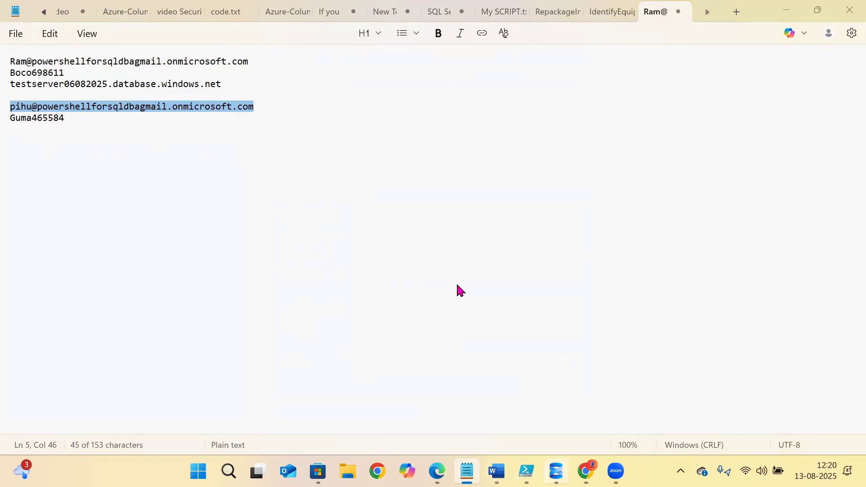
key("alt+Tab")
left_click(532, 252)
key("ctrl+a")
key("ctrl+v")
left_click(440, 412)
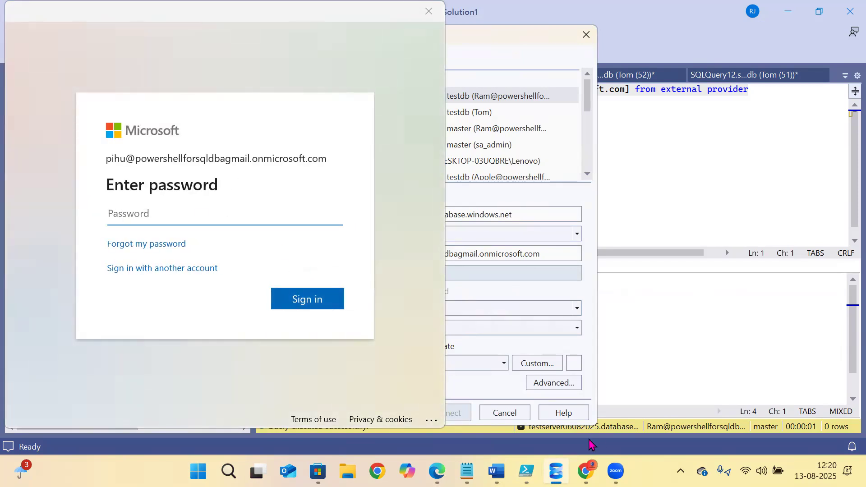
- Sign in as the new user with the password copied from the notes
left_click(467, 472)
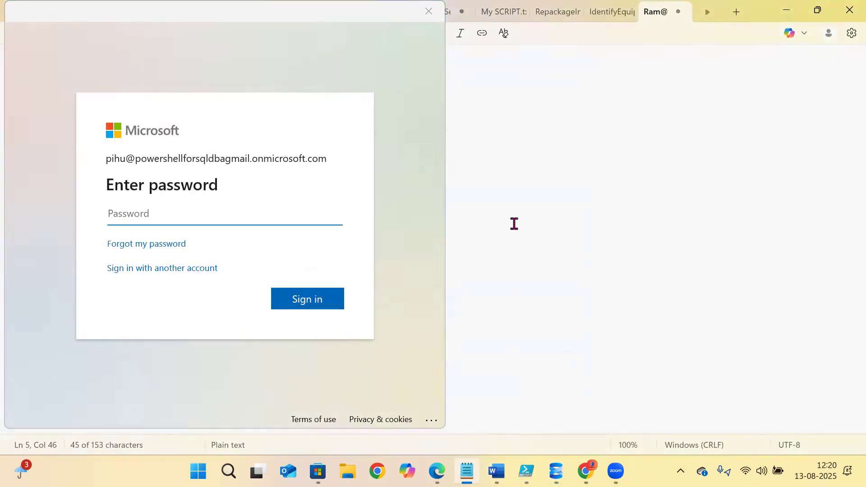
left_click_drag(286, 19, 607, 138)
double_click(45, 118)
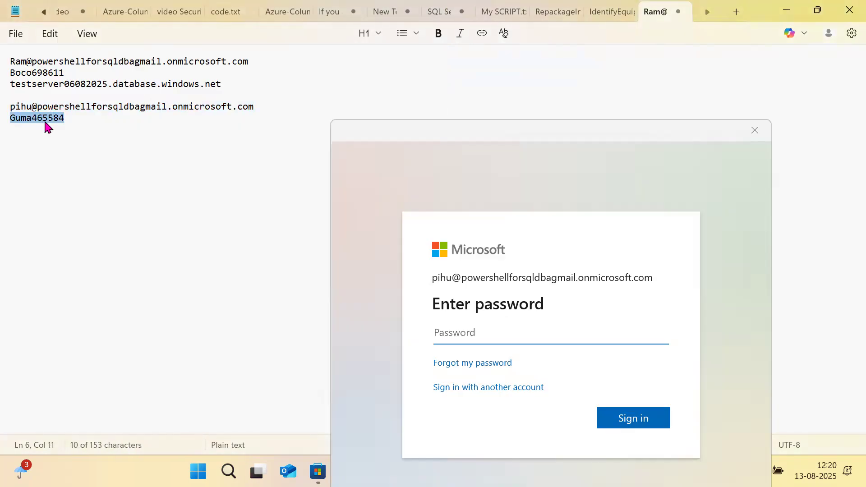
left_click(504, 331)
key("ctrl+v")
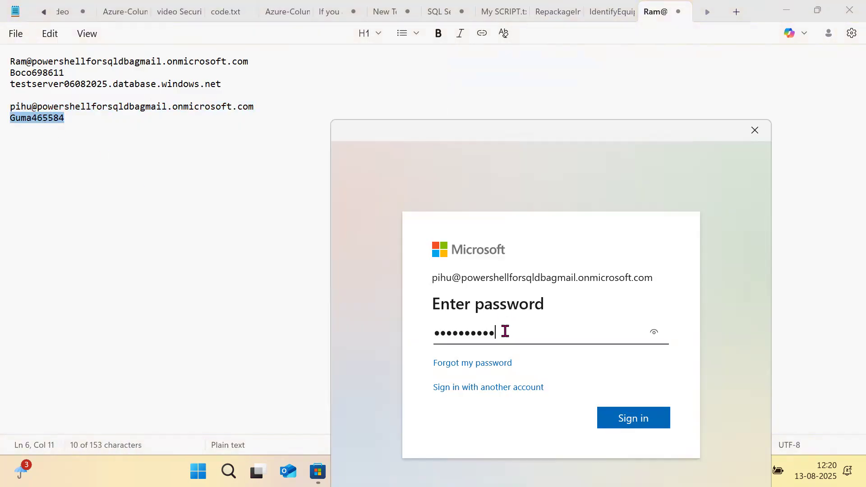
left_click(628, 418)
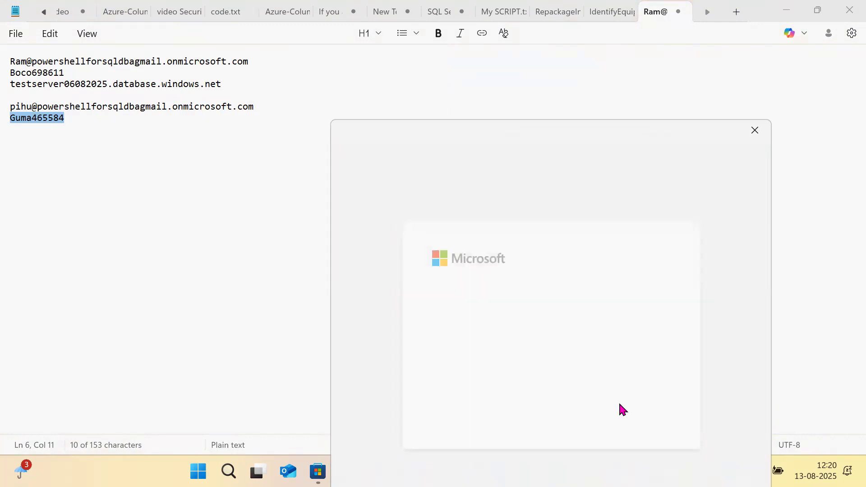
- Replace the first-time password by entering the current password and a confirmed new one
key("ctrl+v")
left_click(492, 378)
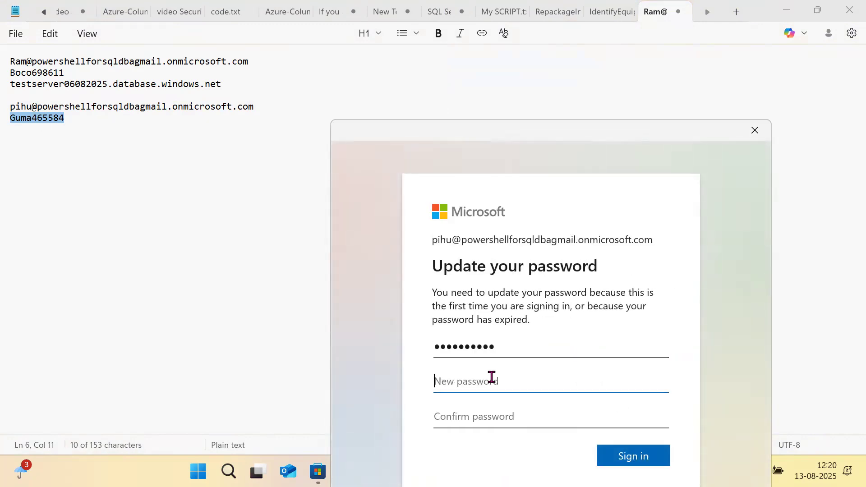
type("••••")
key("BackSpace")
key("BackSpace")
key("BackSpace")
key("BackSpace")
type("••••••••••••••")
key("Tab")
type("••••••••")
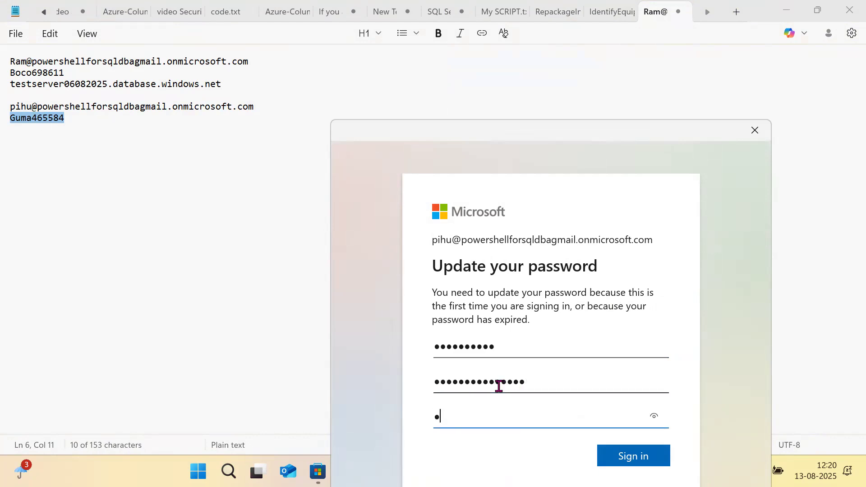
type("••••••")
left_click(627, 461)
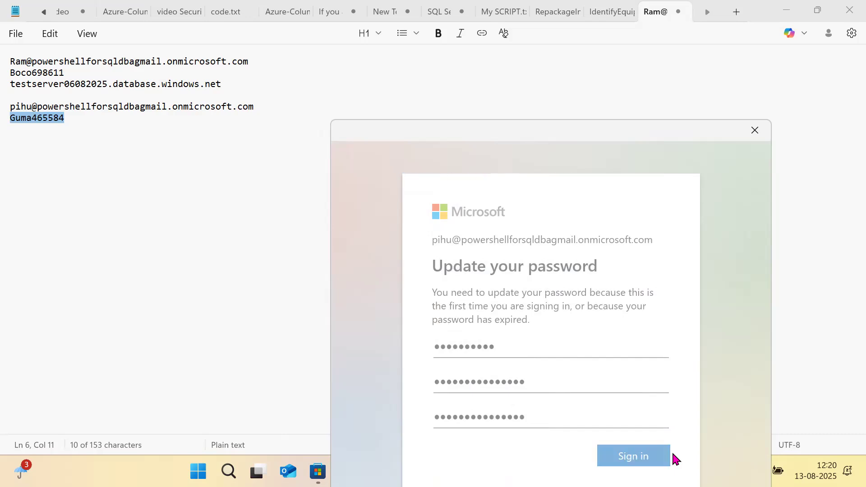
- Advance the Microsoft Authenticator setup to the QR code scan step
left_click(636, 424)
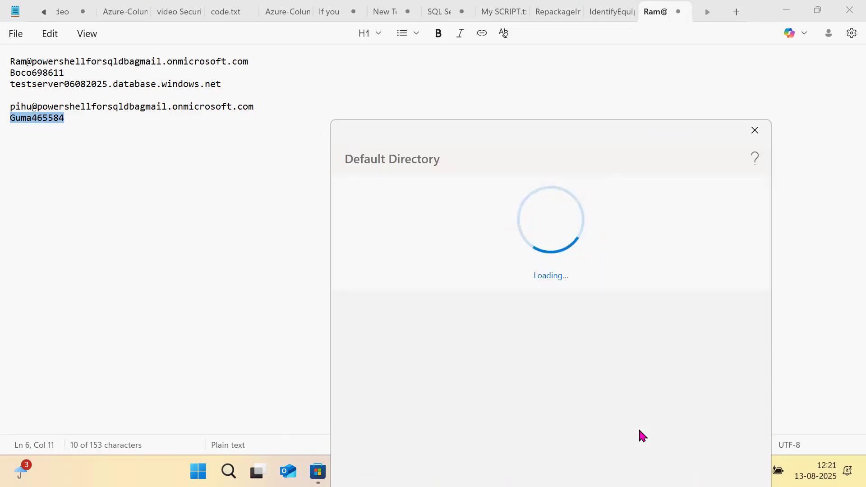
left_click(699, 438)
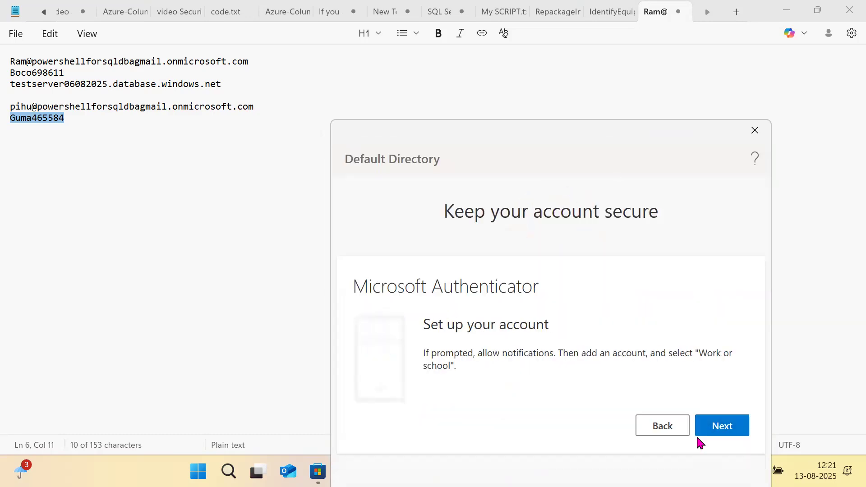
left_click(731, 429)
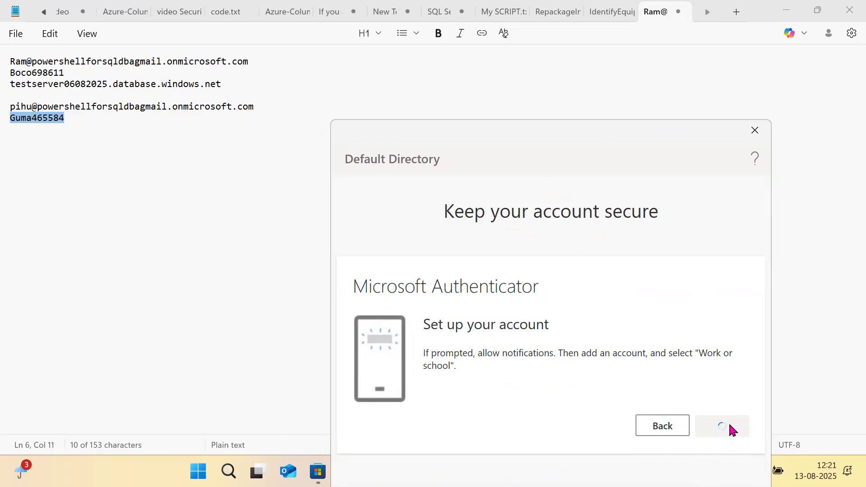
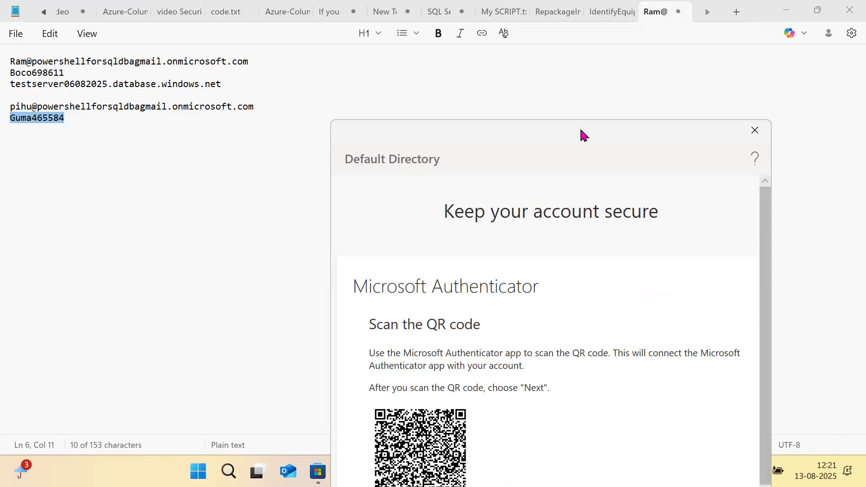
- Complete Microsoft Authenticator registration after the QR scan and approved test notification
left_click_drag(600, 141, 603, 89)
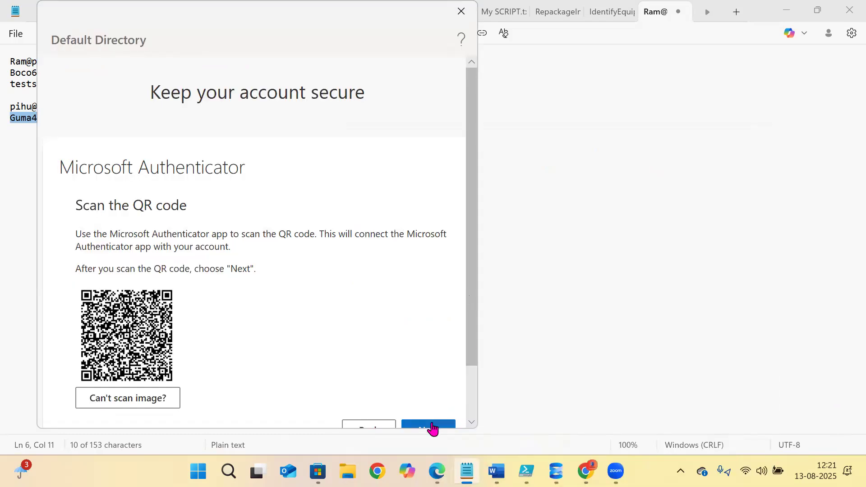
left_click(432, 424)
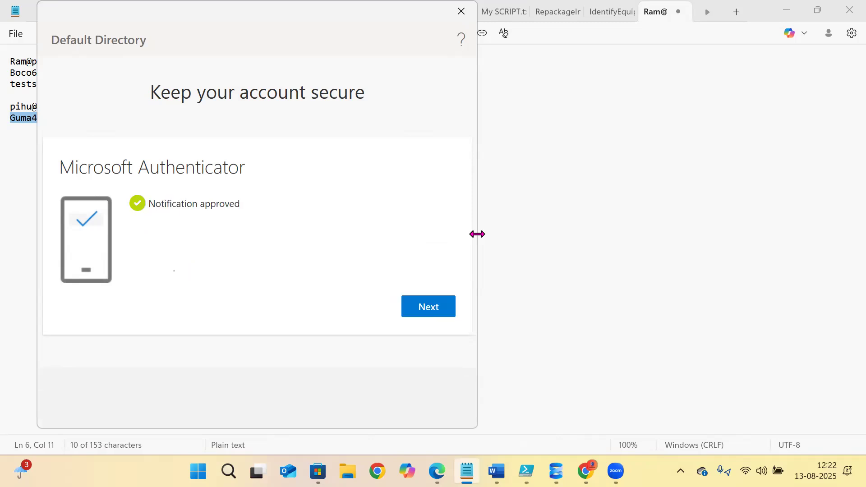
left_click(434, 311)
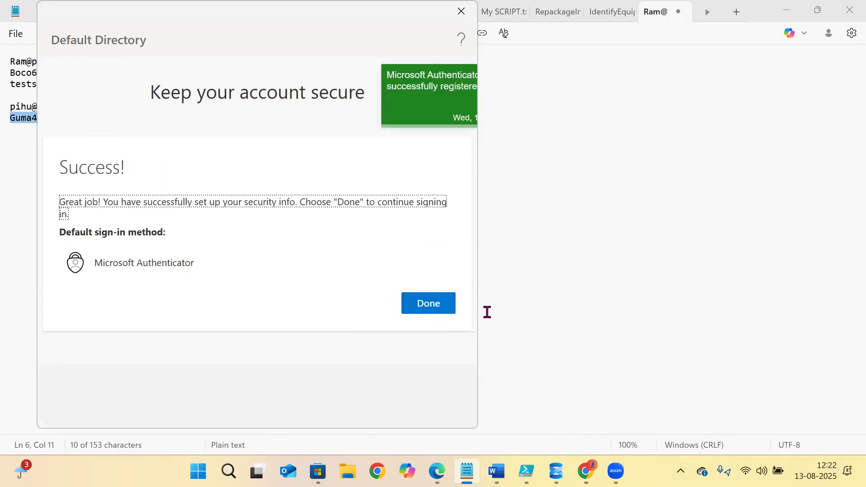
left_click(408, 311)
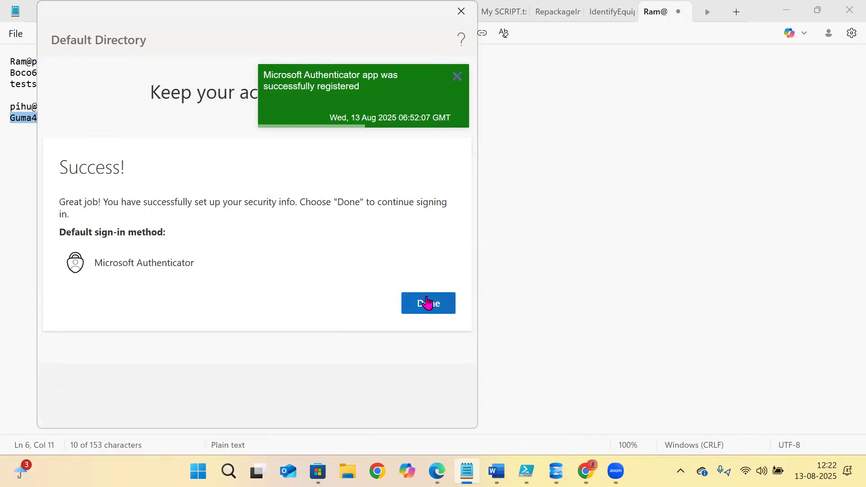
left_click(411, 299)
left_click(414, 311)
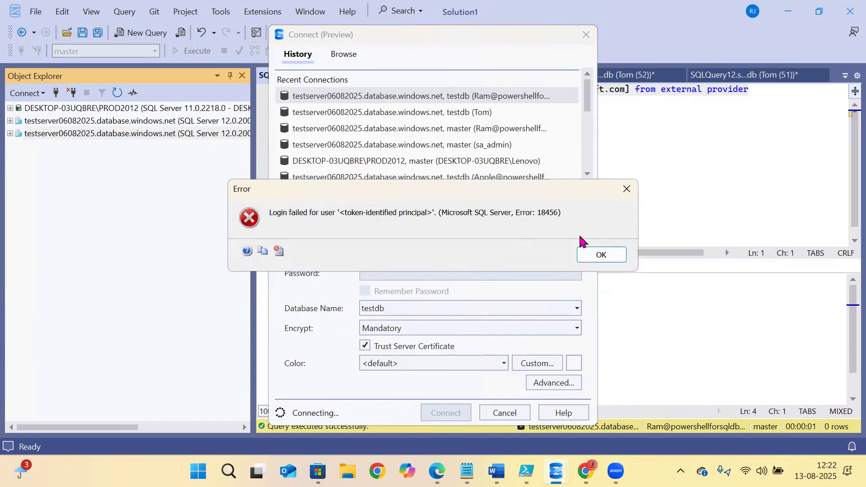
- Dismiss the login-failed error and connect with the database name changed to master
left_click(600, 254)
double_click(414, 307)
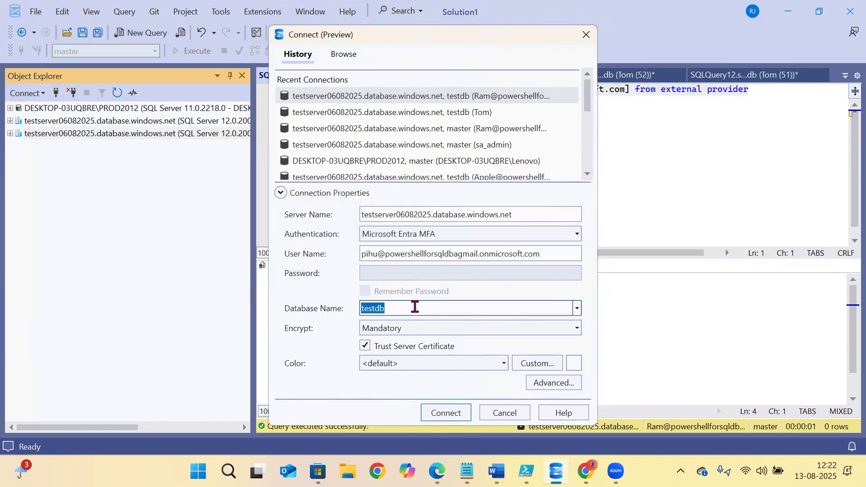
type("master")
left_click(436, 415)
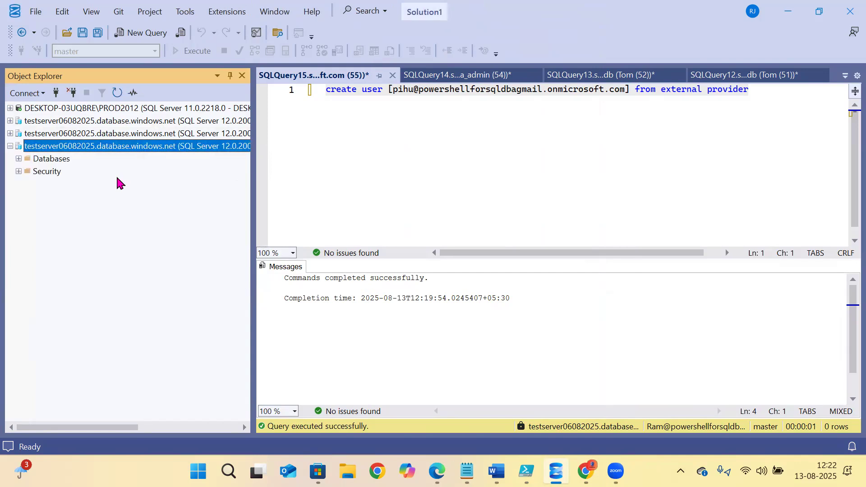
- Browse the Databases and Bangalore nodes, then select the second user's address in the notes
left_click(19, 158)
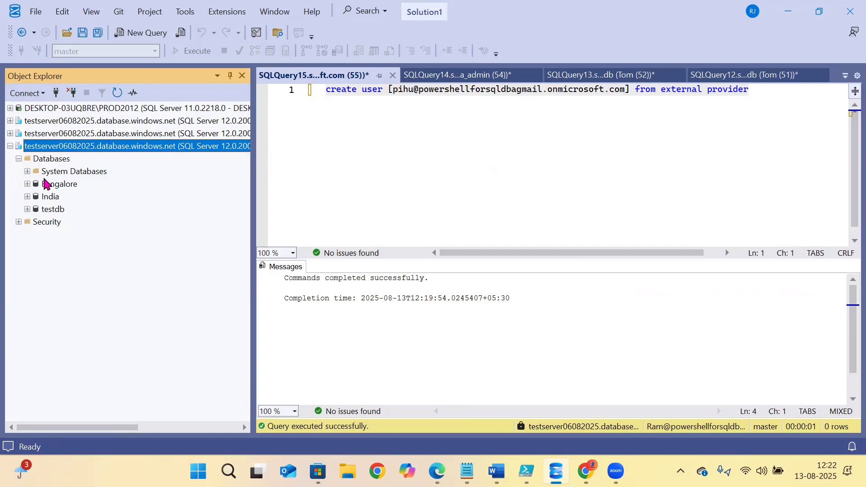
left_click(28, 184)
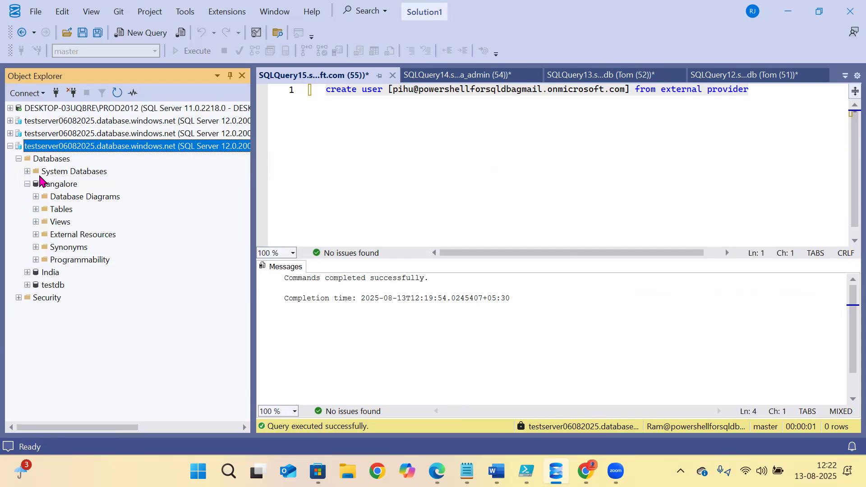
left_click(10, 146)
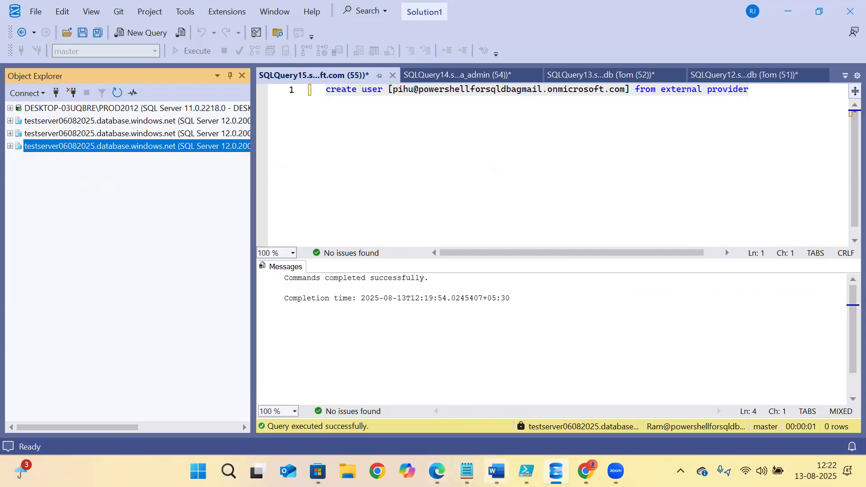
left_click(467, 472)
left_click_drag(256, 107, 10, 98)
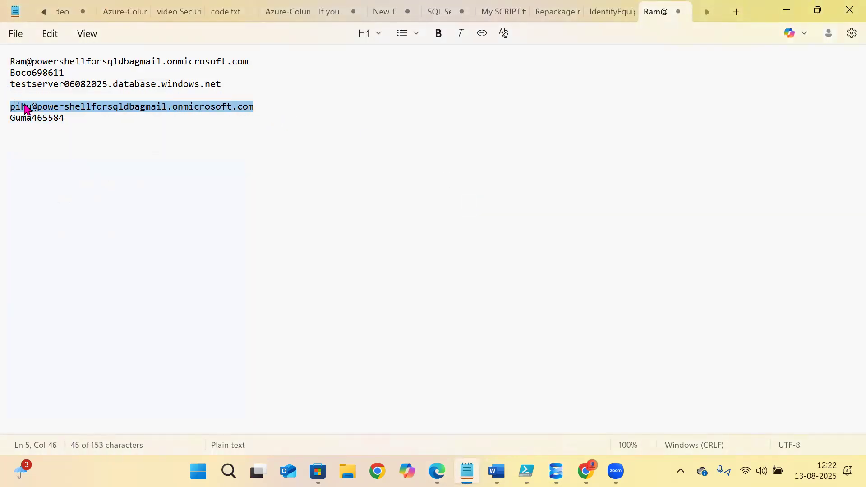
- Copy the second user's address and open the testdb database from Azure SQL
right_click(27, 111)
left_click(69, 75)
left_click(437, 471)
left_click(29, 90)
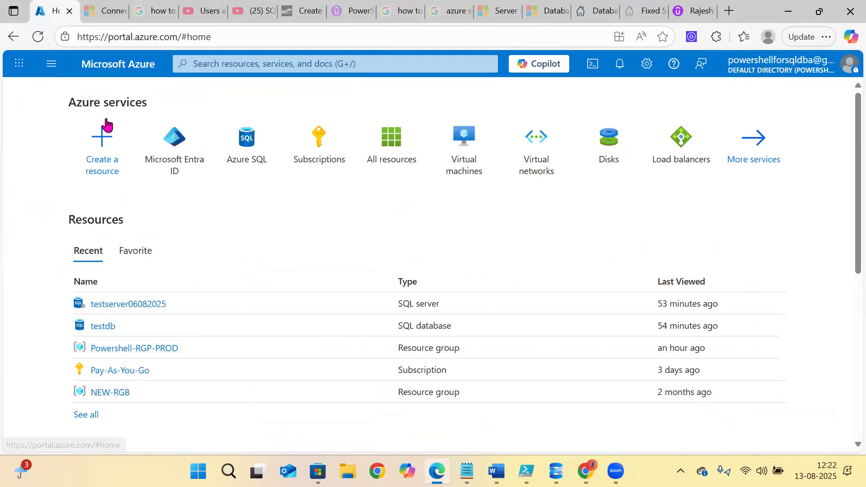
left_click(229, 163)
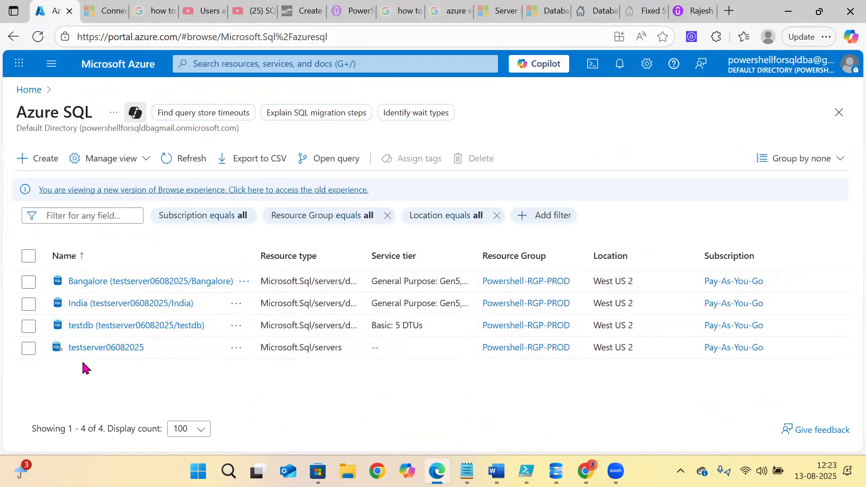
left_click(88, 325)
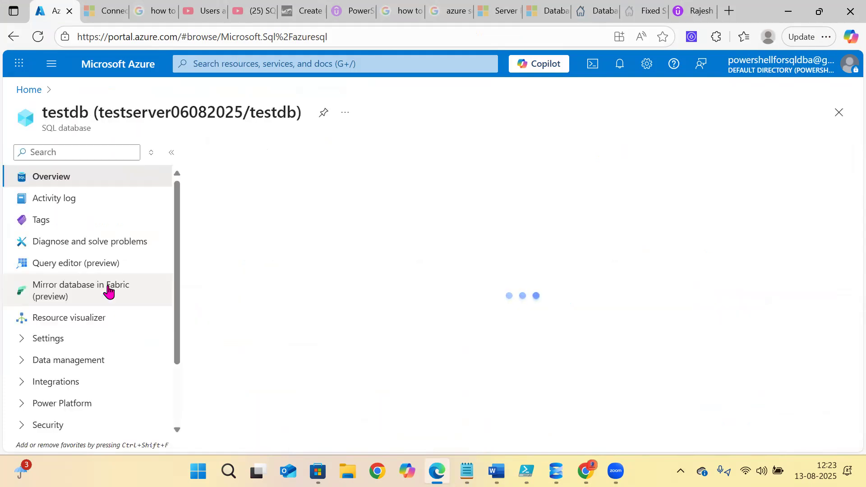
- Look through testdb's menu sections, then open the testserver06082025 server page
scroll(99, 266, "down", 2)
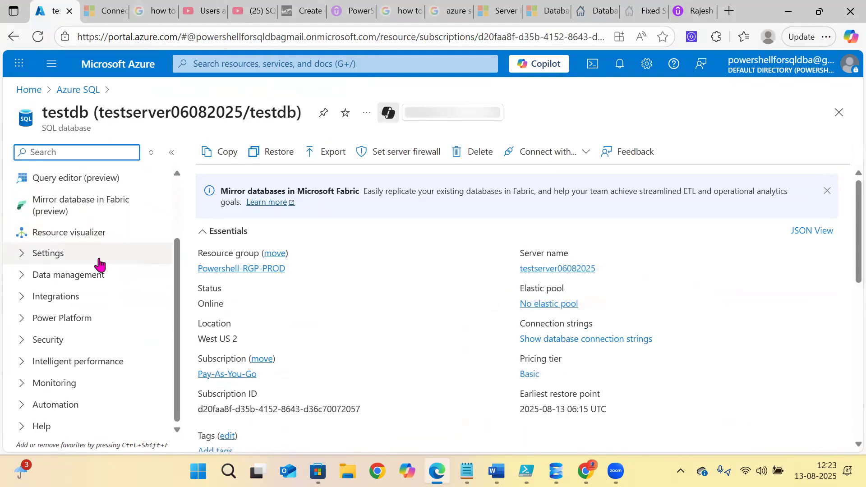
scroll(99, 260, "up", 2)
left_click(34, 338)
scroll(91, 291, "down", 1)
scroll(90, 290, "down", 2)
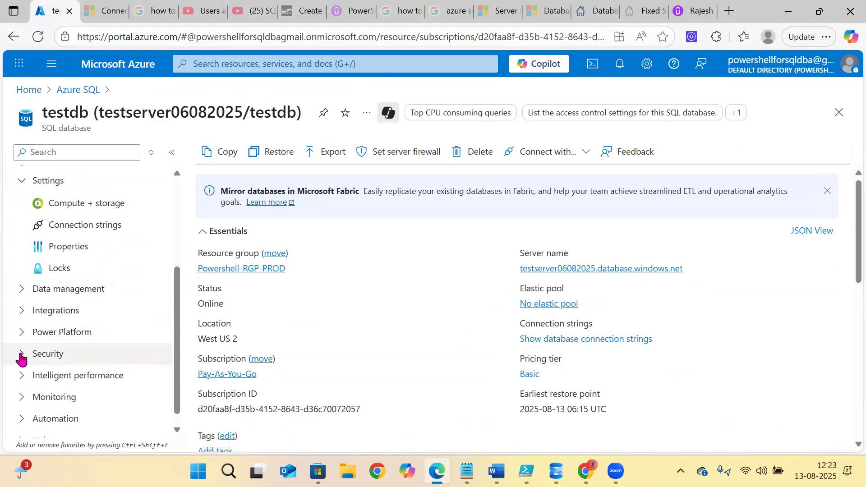
left_click(23, 355)
left_click(21, 292)
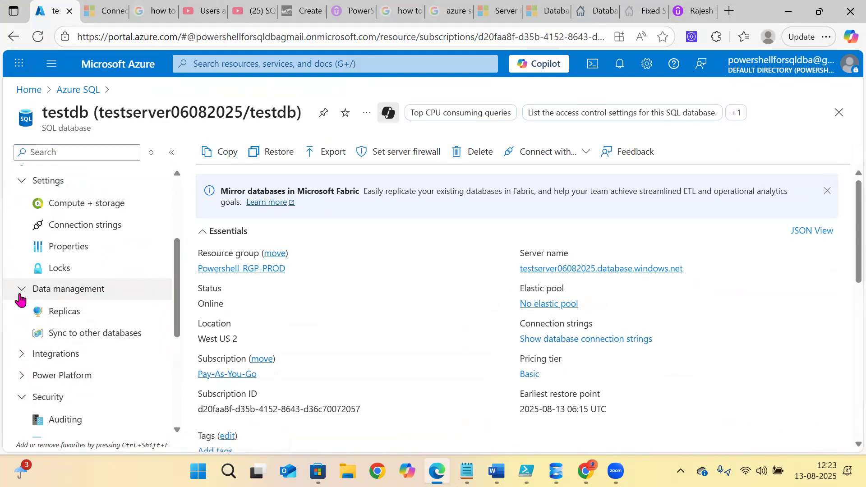
left_click(23, 356)
scroll(55, 311, "down", 3)
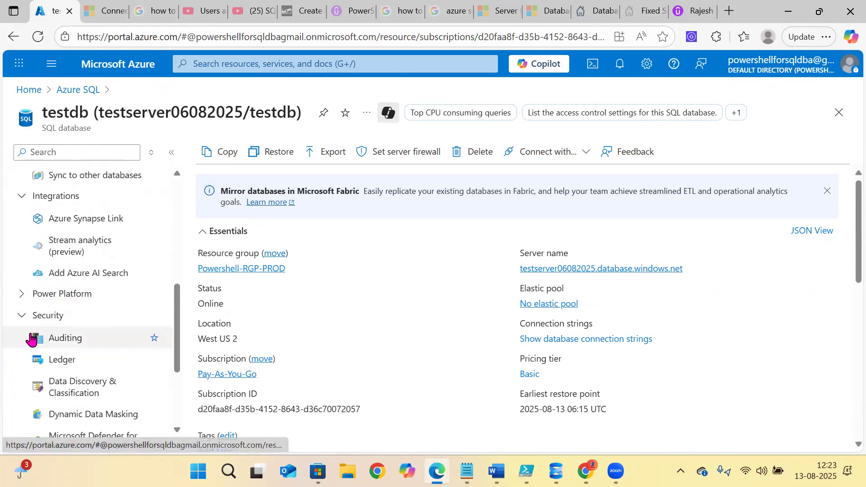
left_click(24, 299)
scroll(79, 318, "up", 8)
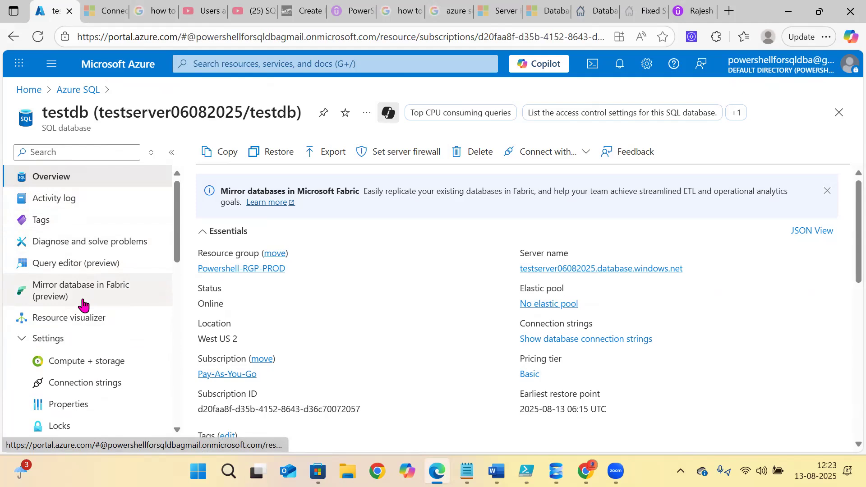
scroll(79, 287, "down", 3)
scroll(79, 284, "up", 3)
scroll(82, 281, "down", 10)
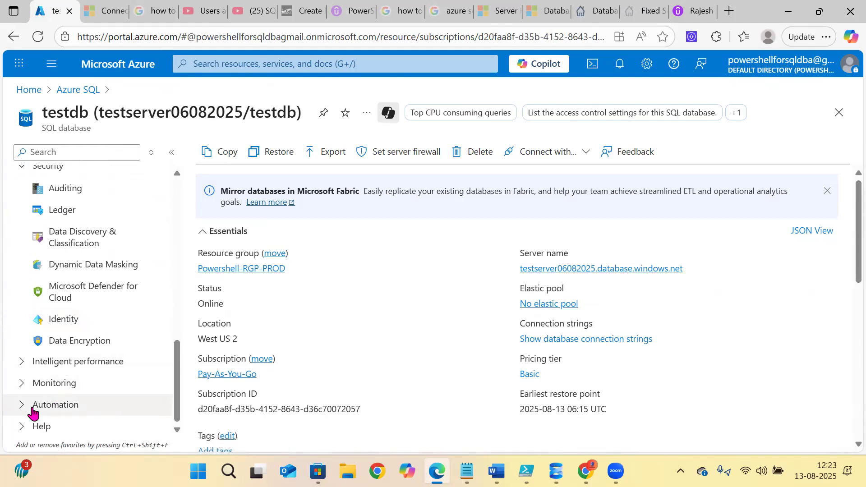
left_click(21, 362)
scroll(50, 333, "up", 5)
scroll(49, 333, "up", 3)
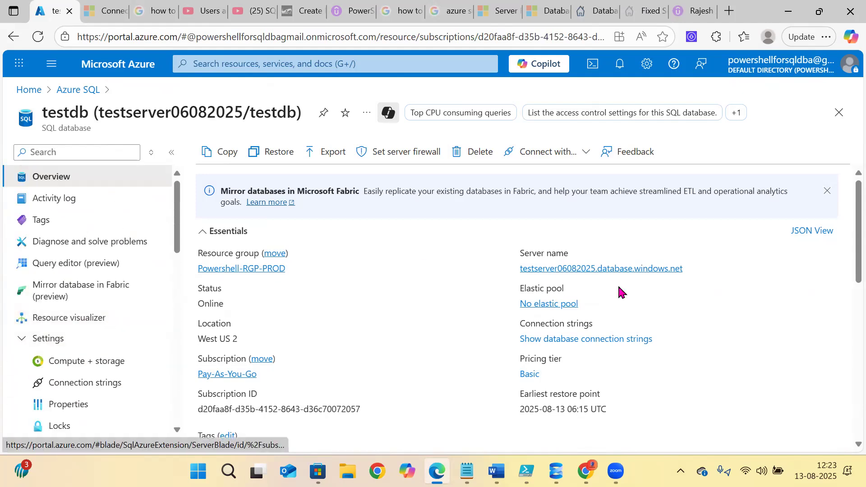
left_click(622, 270)
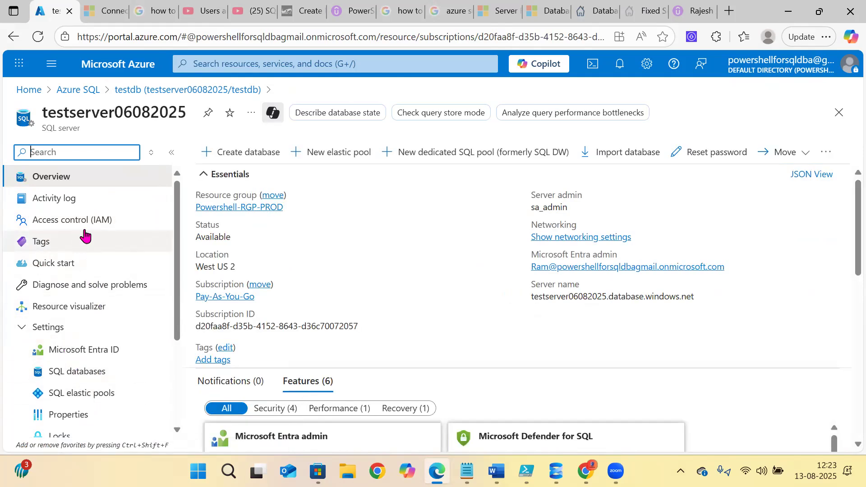
- On the Microsoft Entra ID page, search the pasted user address and select it as admin
scroll(86, 239, "down", 3)
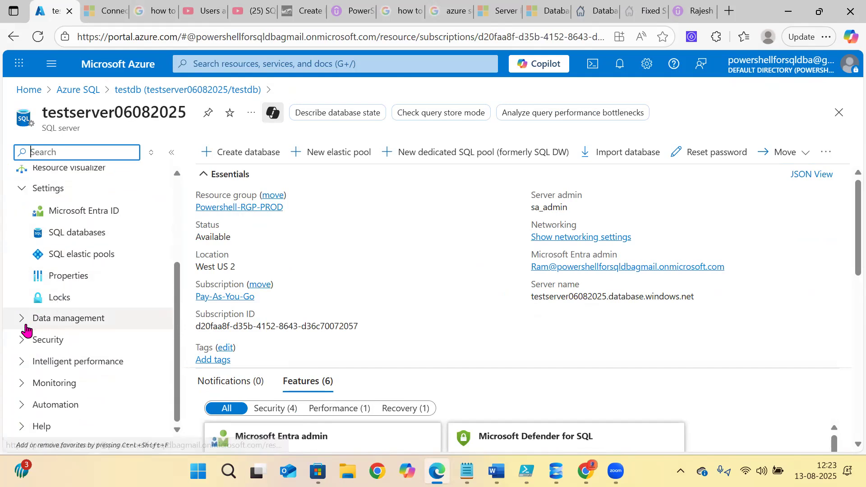
left_click(84, 212)
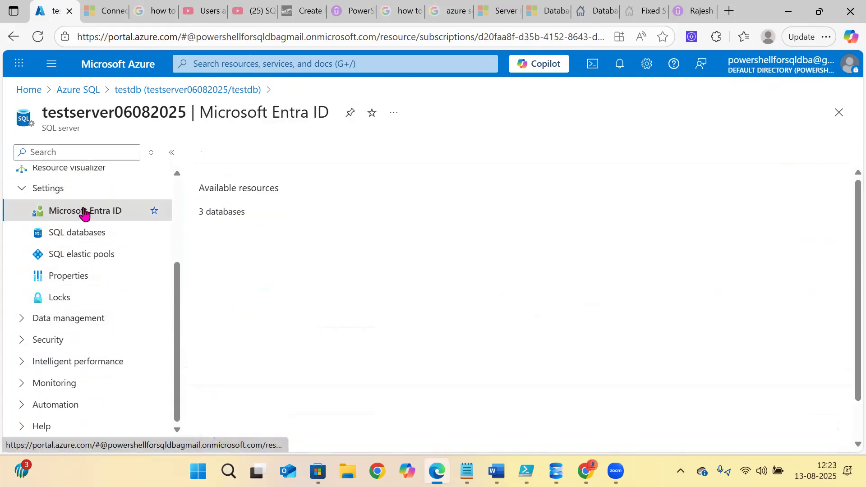
left_click(237, 153)
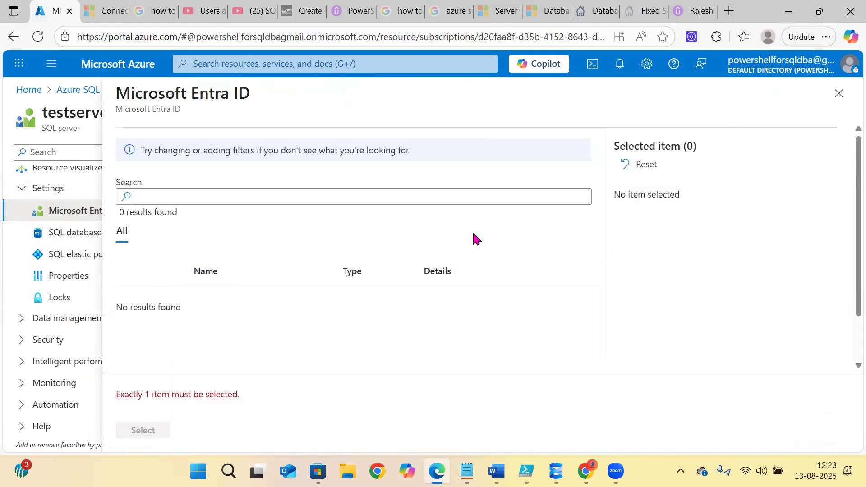
left_click(189, 197)
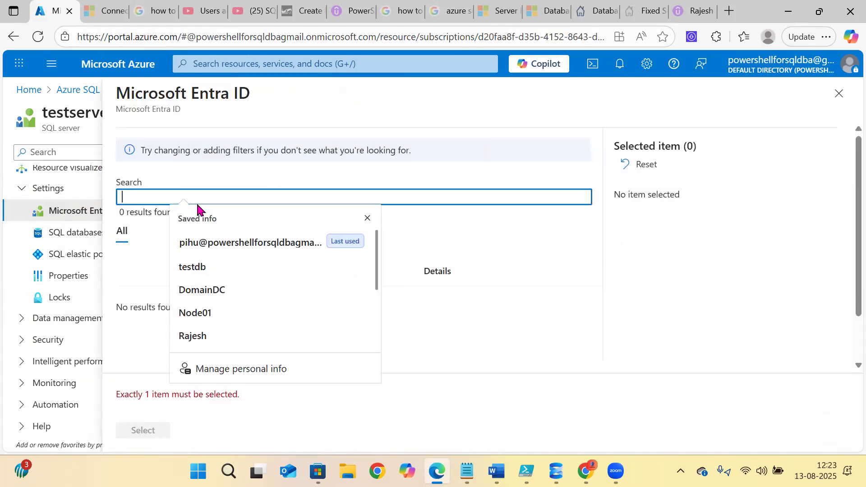
key("ctrl+v")
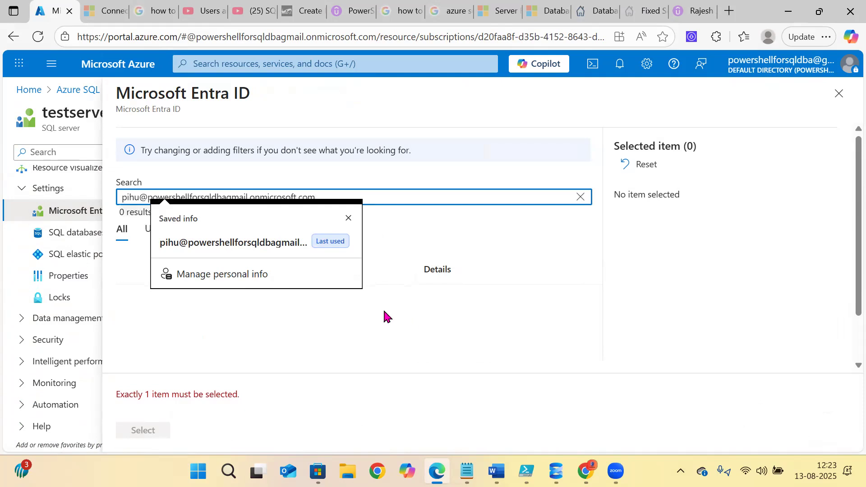
left_click(381, 326)
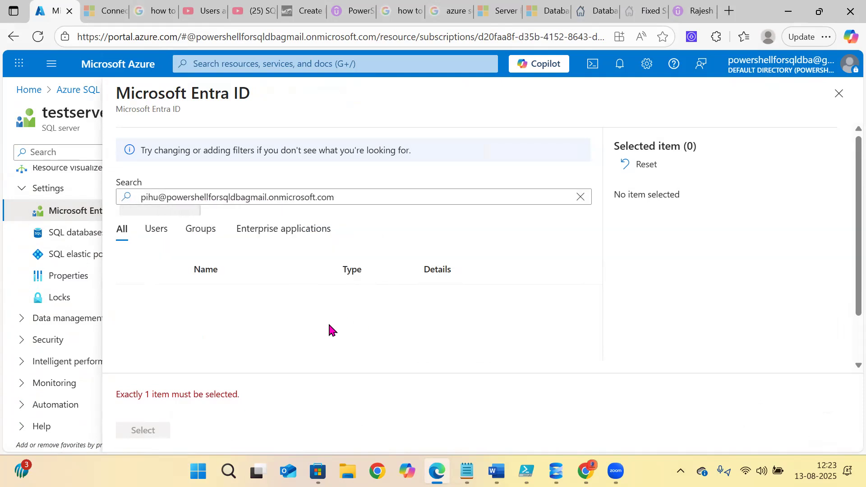
left_click(356, 195)
left_click(201, 242)
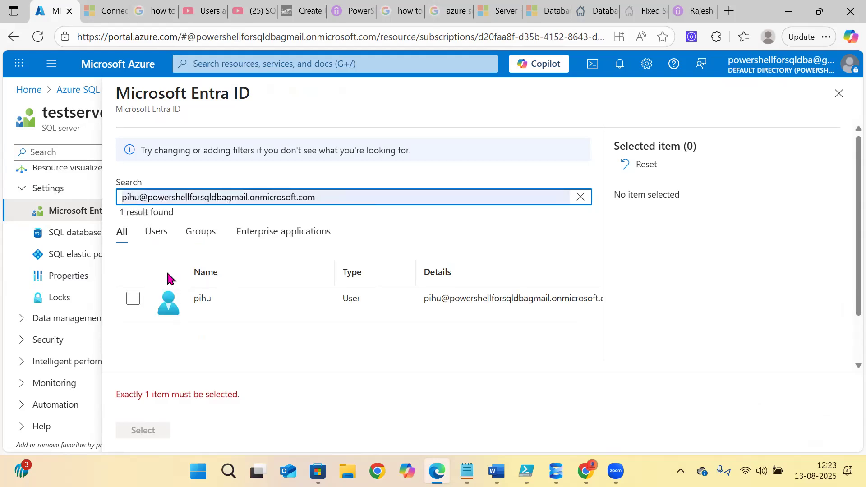
left_click(126, 296)
left_click(135, 431)
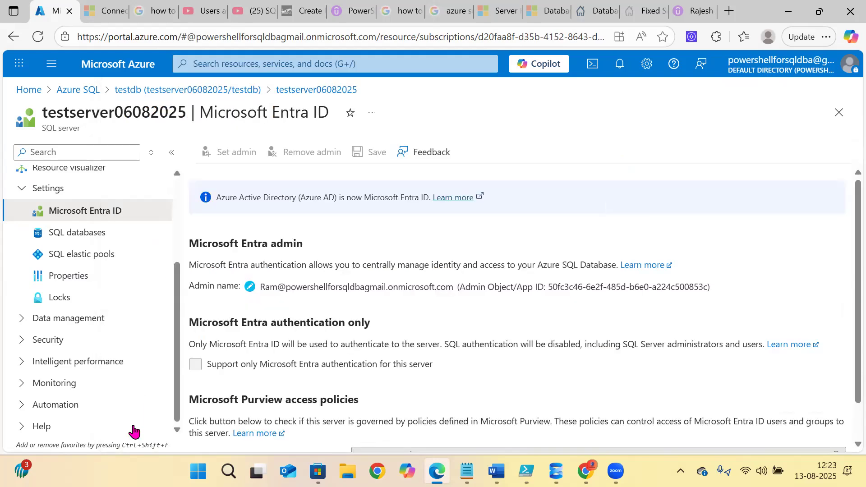
- Save the Entra admin setting and disconnect an older testserver connection in Management Studio
left_click(362, 154)
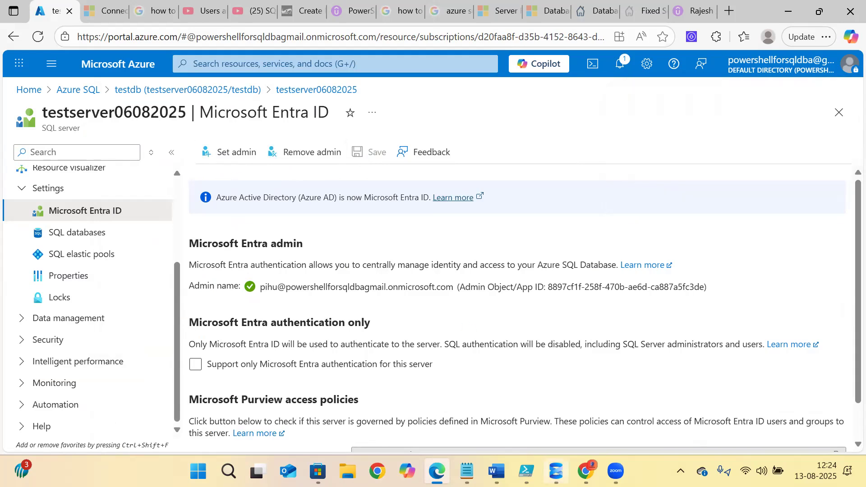
key("alt+Tab")
left_click(71, 93)
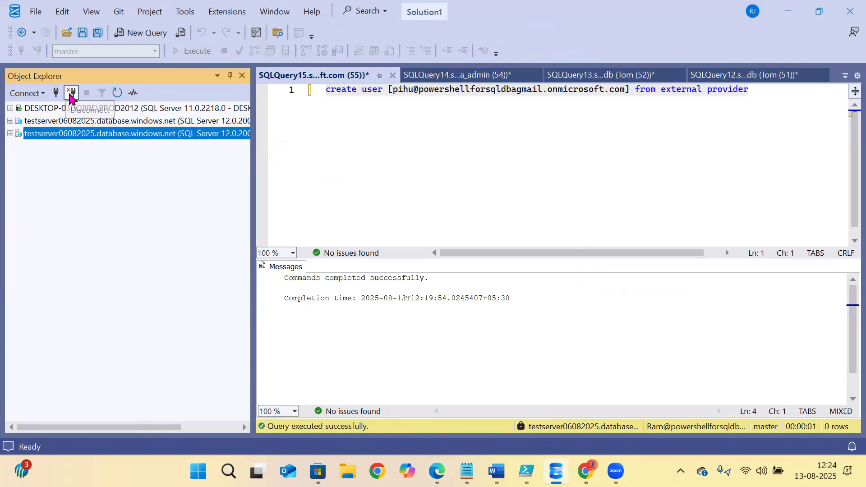
- Drop the remaining old connection and connect with Entra MFA to database testdb
left_click(71, 93)
left_click(56, 93)
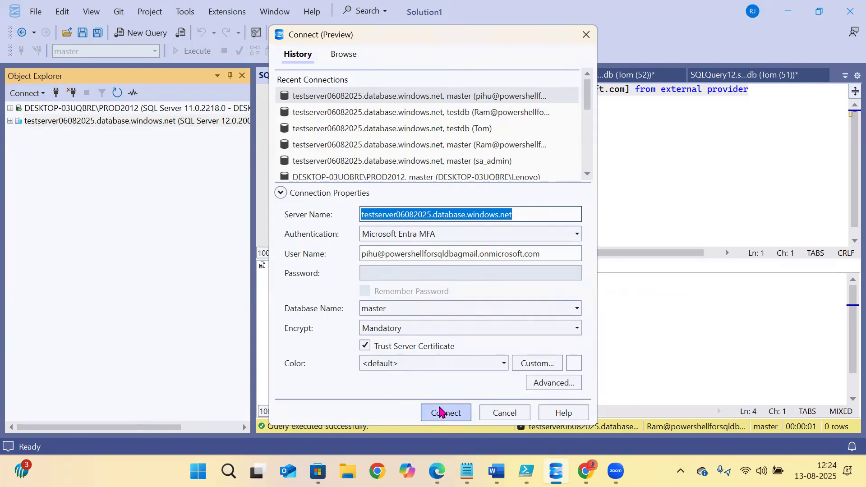
left_click(489, 305)
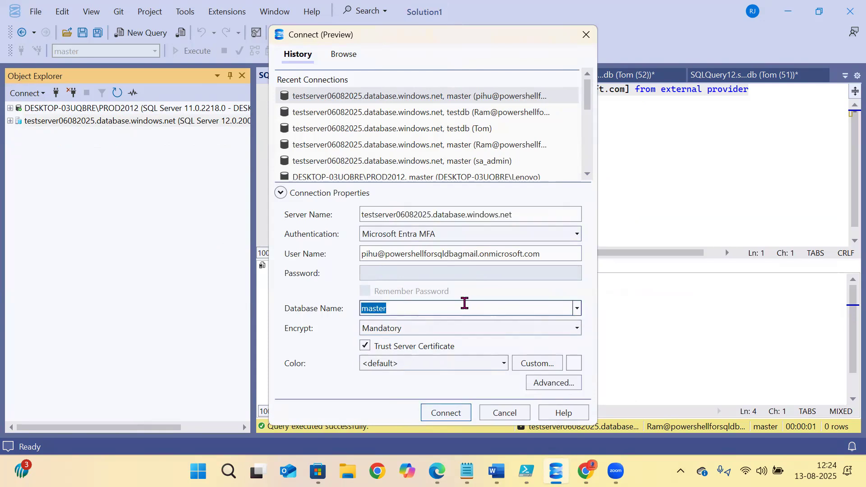
type("testdb")
left_click(430, 413)
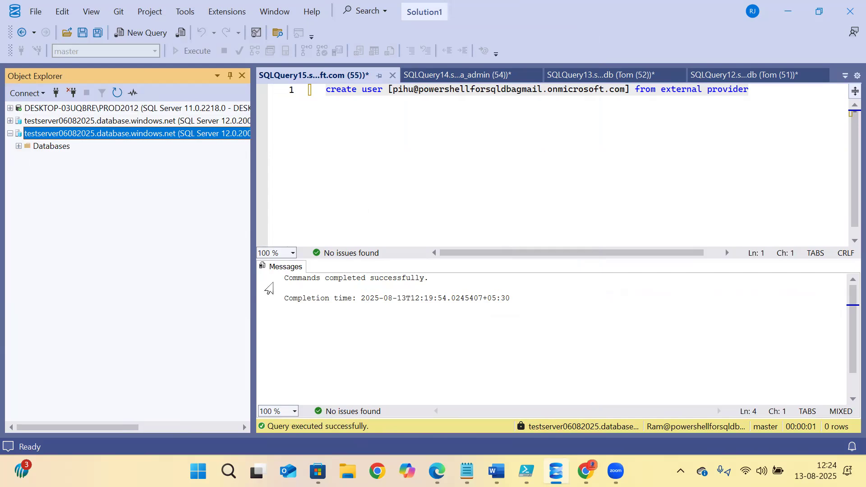
- Read through SQLShack's article on database-level roles
left_click(436, 472)
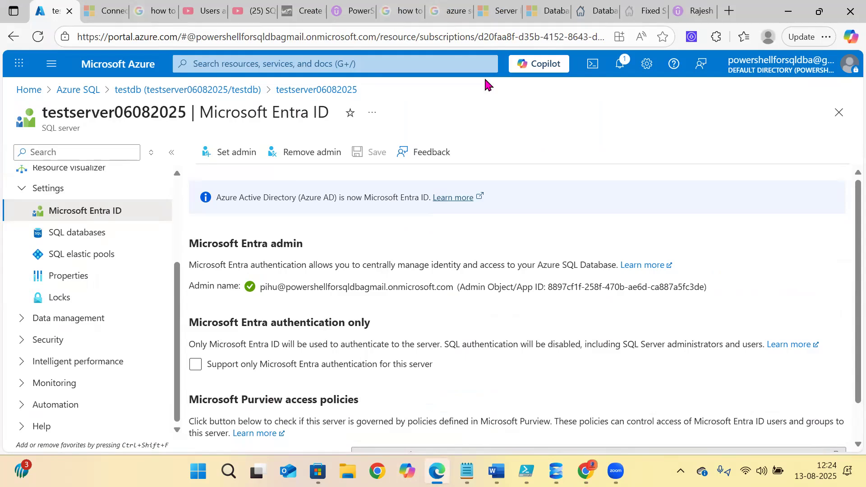
left_click(586, 13)
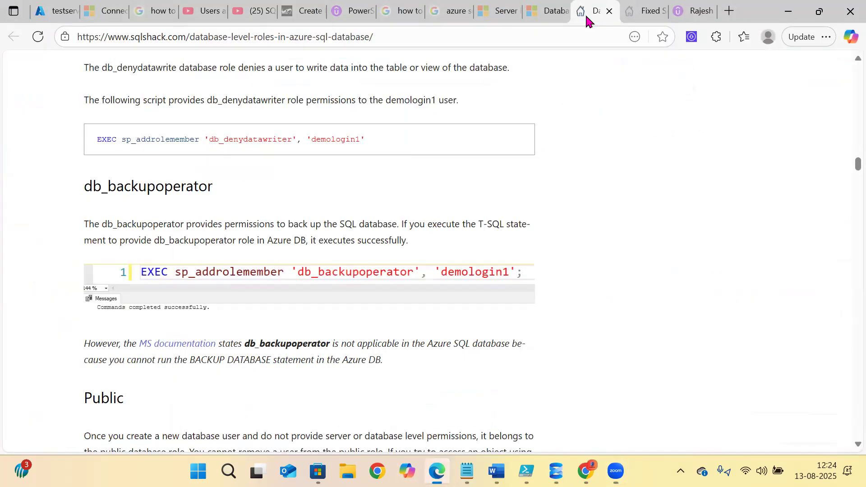
scroll(199, 323, "up", 3)
scroll(197, 331, "down", 10)
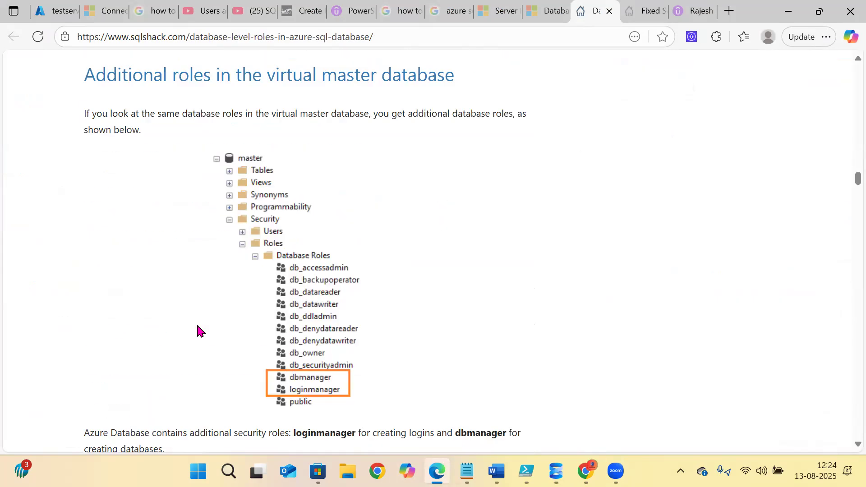
scroll(197, 325, "down", 12)
scroll(199, 327, "up", 5)
scroll(198, 328, "up", 7)
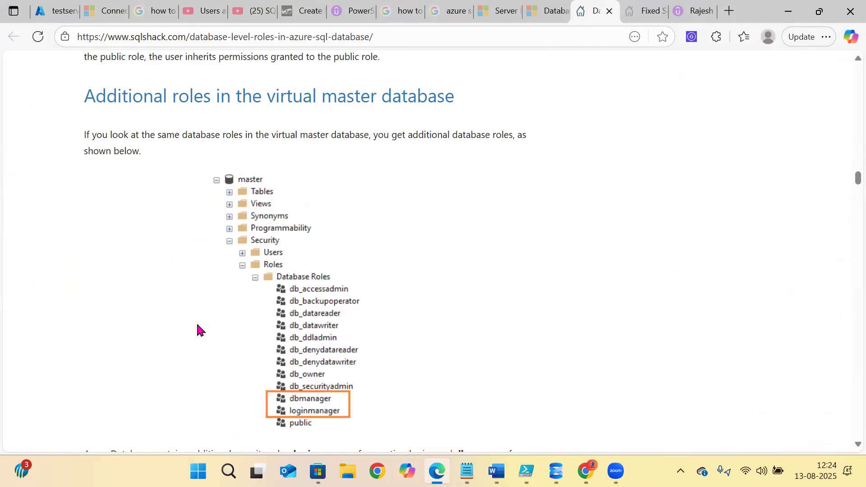
scroll(198, 327, "down", 12)
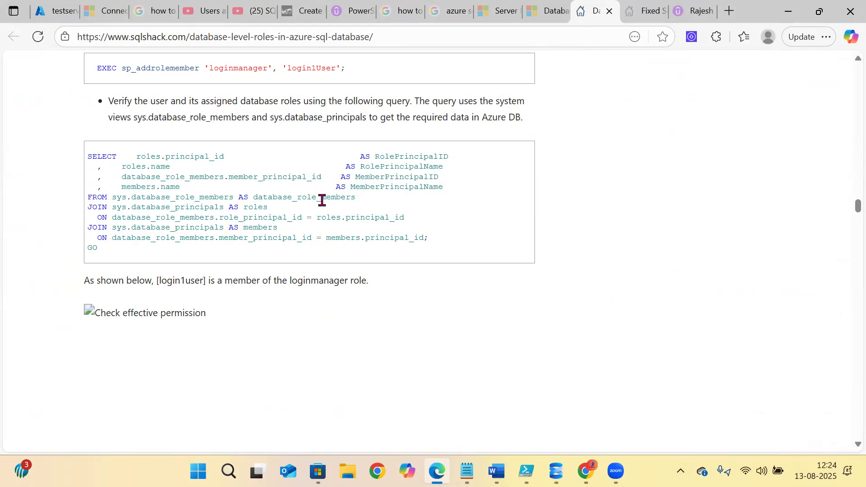
- Highlight the built-in server-level roles and DefinitionReader/ServerStateReader descriptions, then return to the portal
left_click(642, 10)
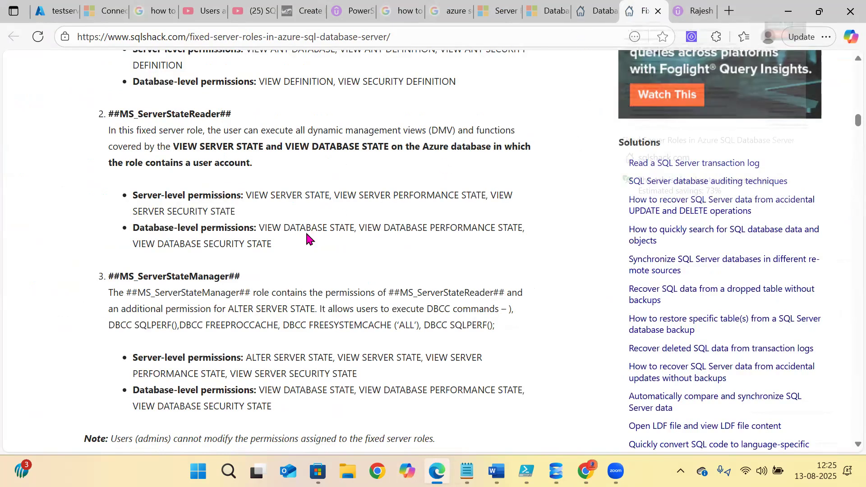
scroll(263, 244, "up", 6)
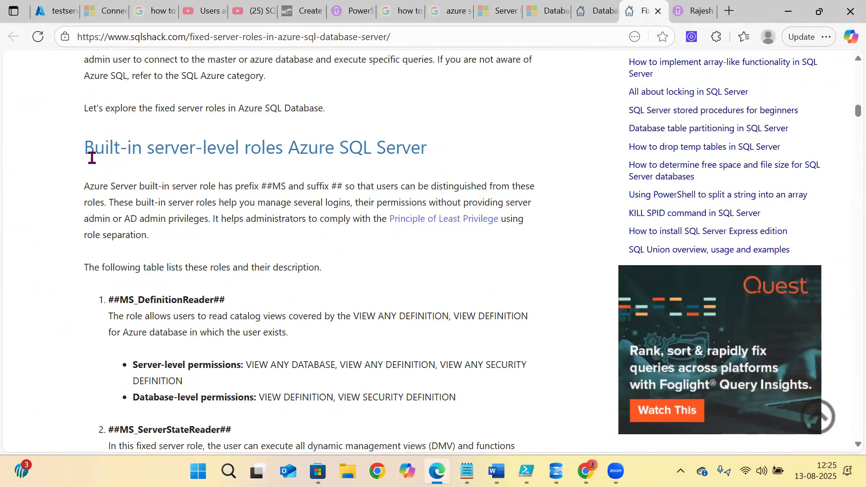
scroll(226, 247, "up", 6)
scroll(215, 288, "down", 3)
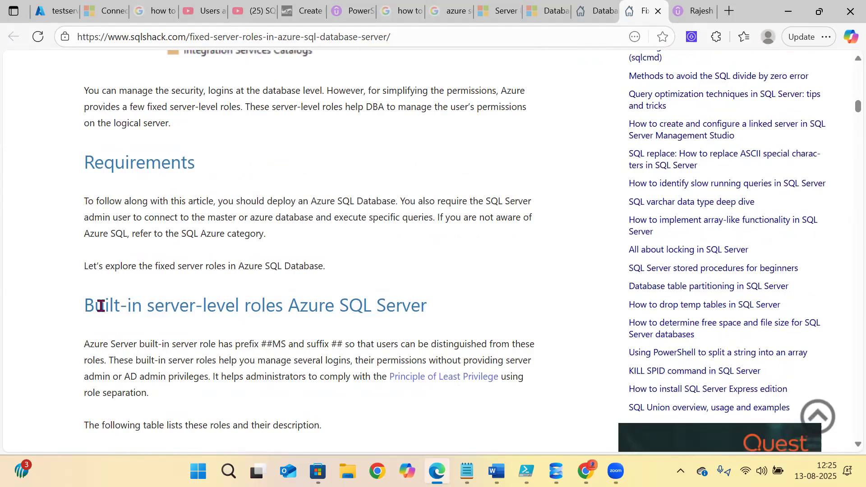
mouse_move(78, 305)
left_mouse_down()
mouse_move(453, 312)
mouse_move(82, 310)
left_mouse_up()
left_click(453, 312)
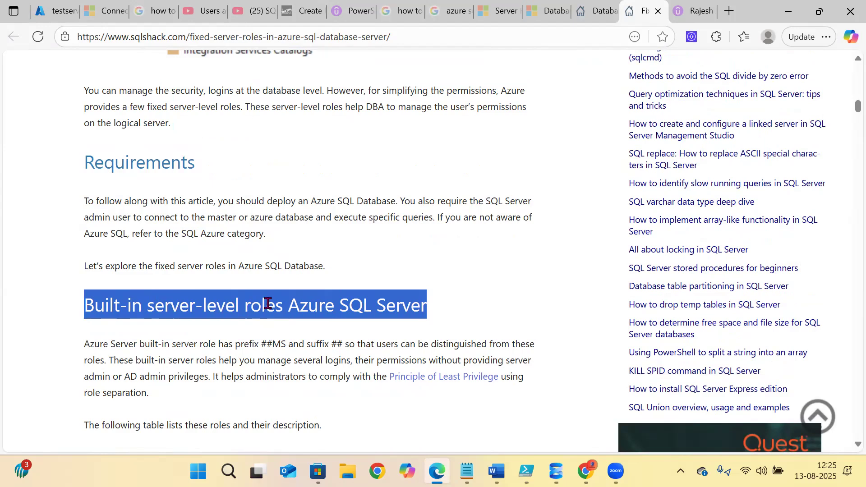
scroll(268, 303, "down", 3)
scroll(103, 144, "down", 3)
left_click_drag(103, 144, 269, 415)
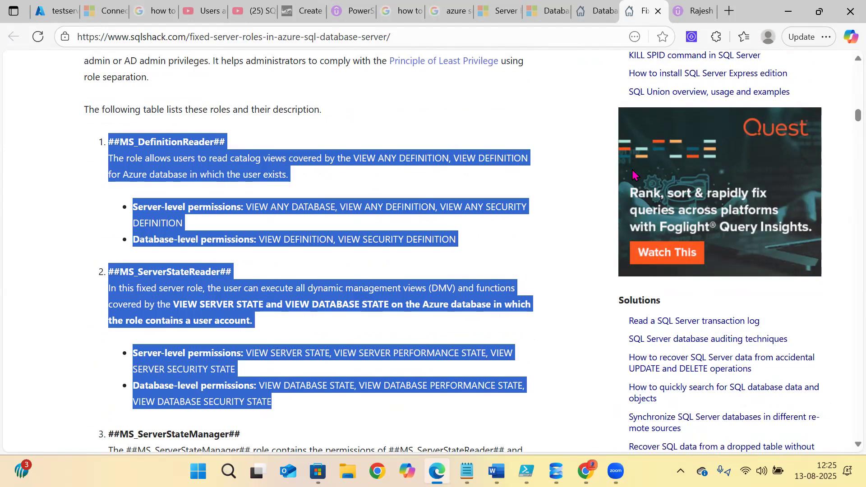
key("alt+Tab")
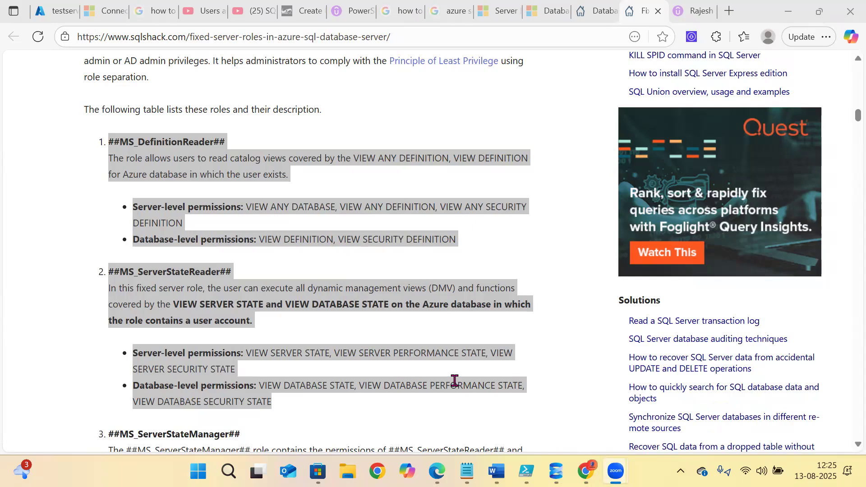
left_click(60, 6)
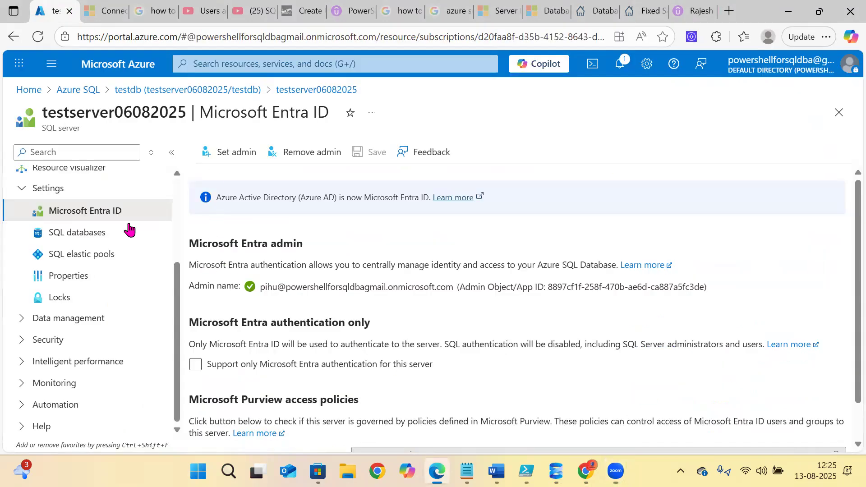
- From the portal home, open testdb (testserver06082025/testdb) under Recent resources
scroll(122, 230, "up", 3)
left_click(23, 92)
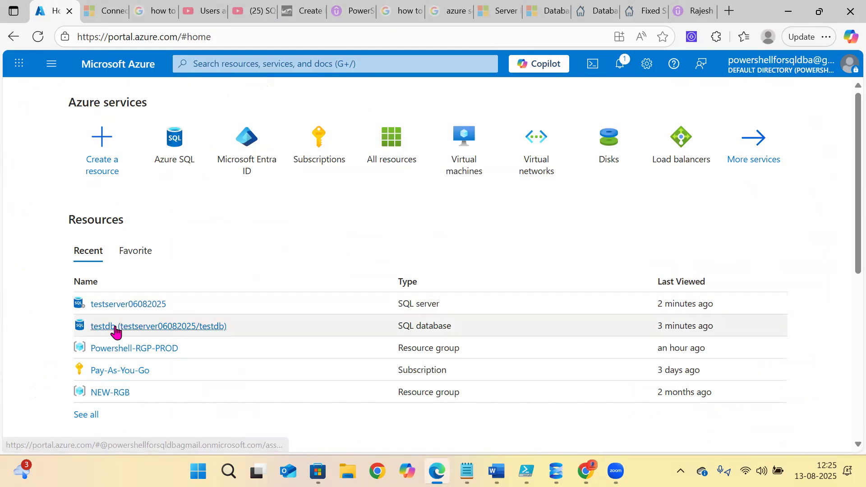
mouse_move(119, 327)
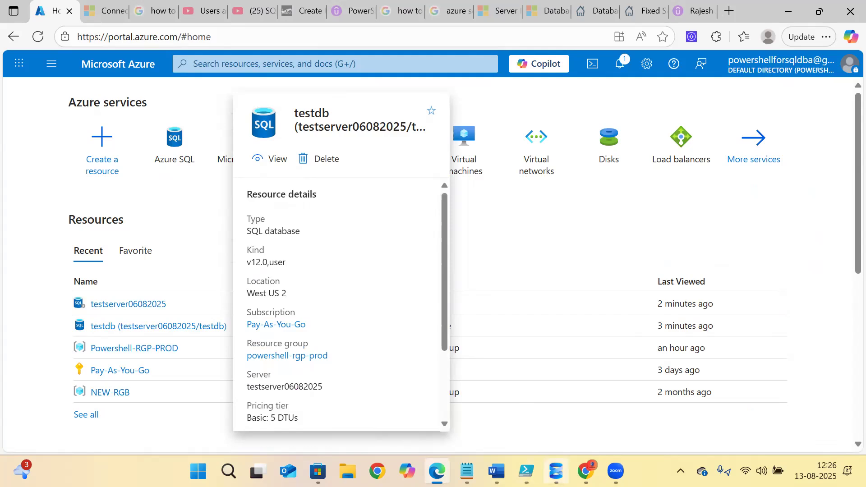
left_click(556, 471)
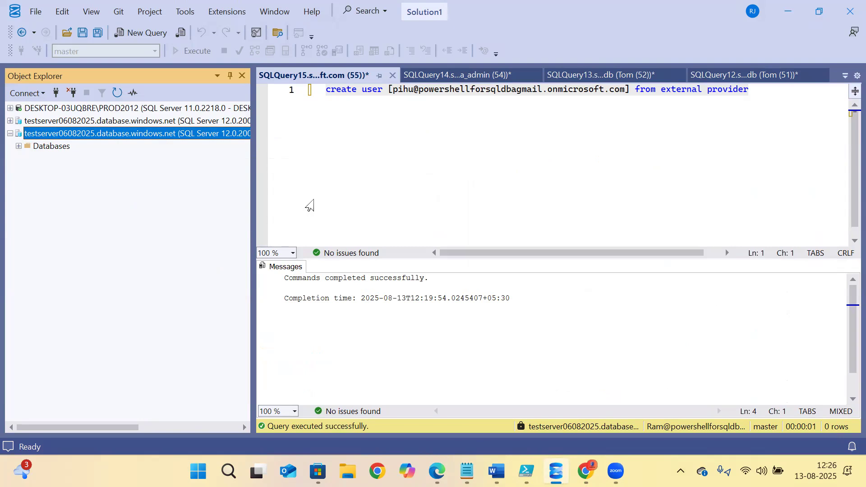
left_click(438, 472)
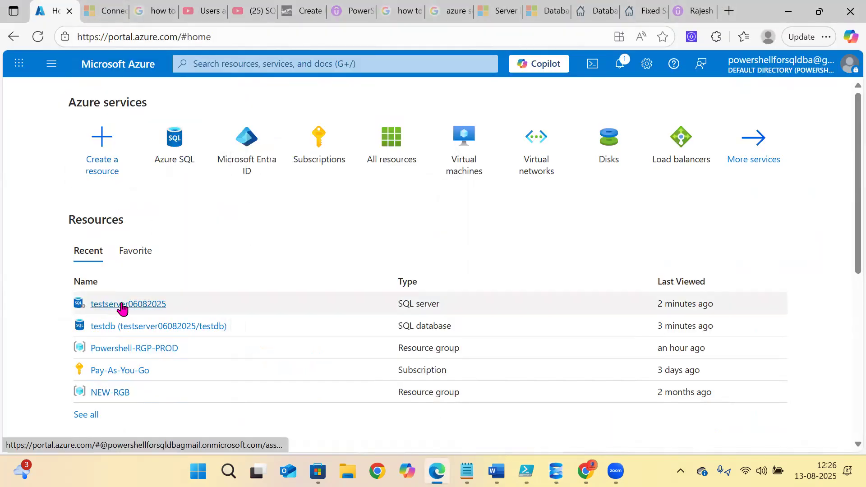
left_click(120, 329)
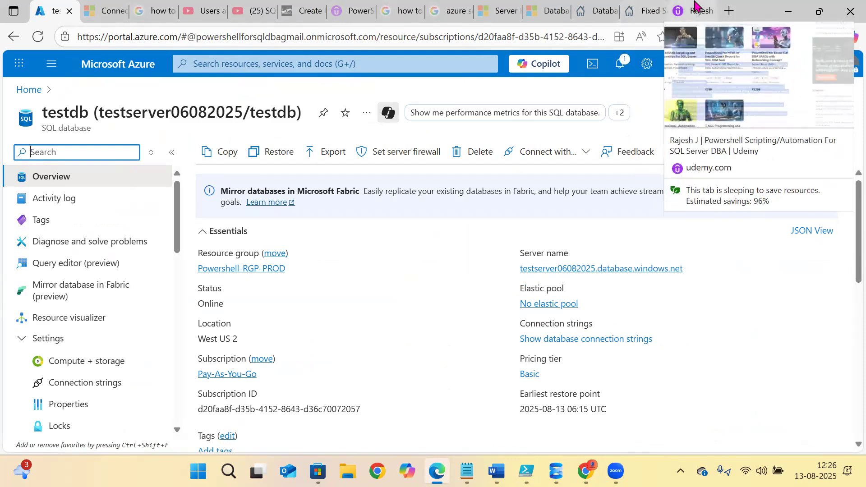
left_click(697, 9)
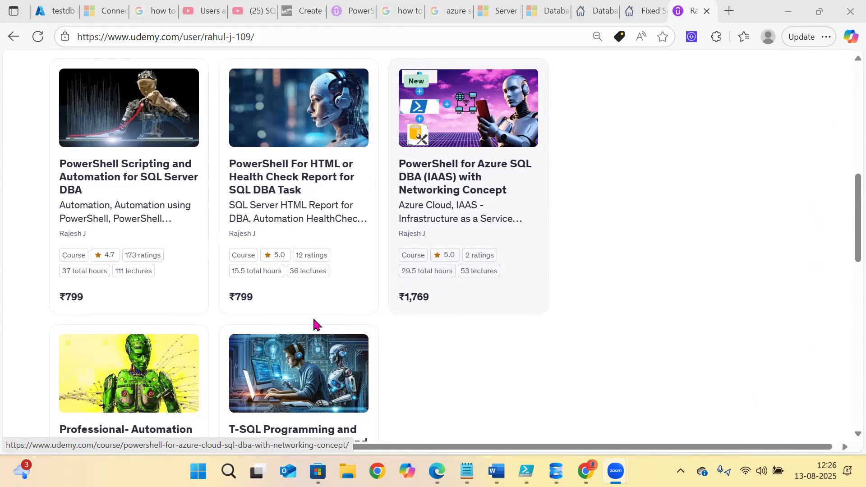
scroll(203, 320, "down", 5)
scroll(158, 306, "up", 3)
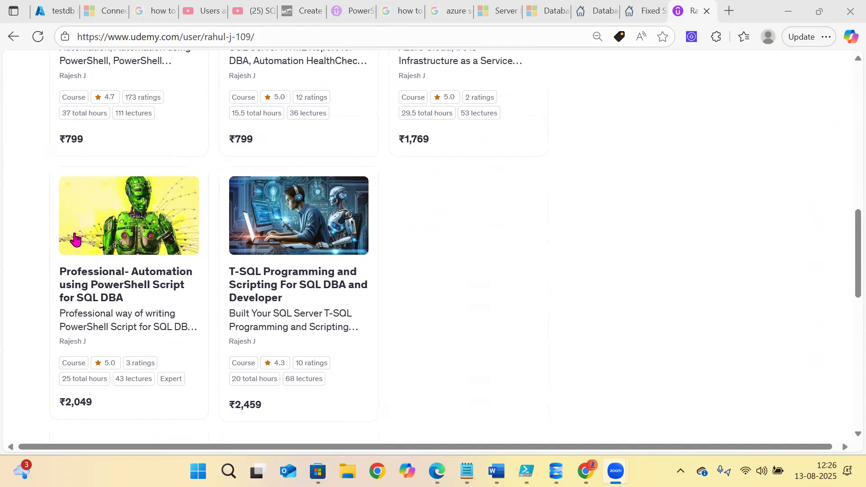
scroll(100, 272, "up", 3)
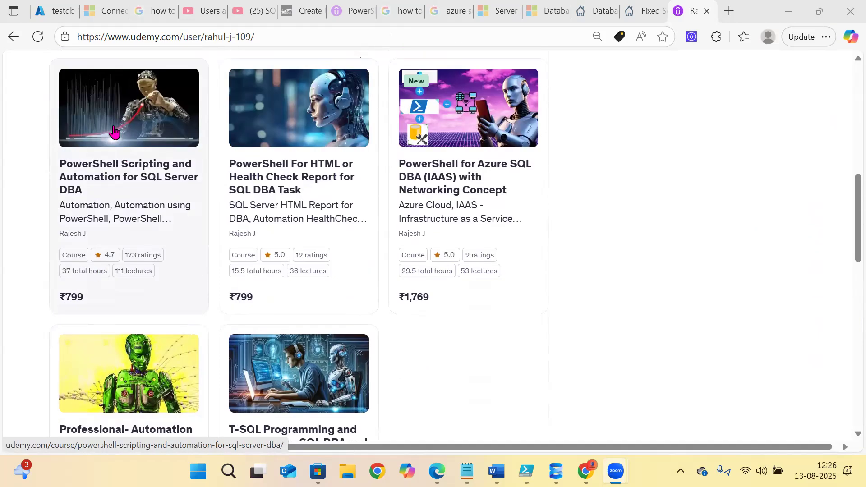
scroll(84, 361, "down", 3)
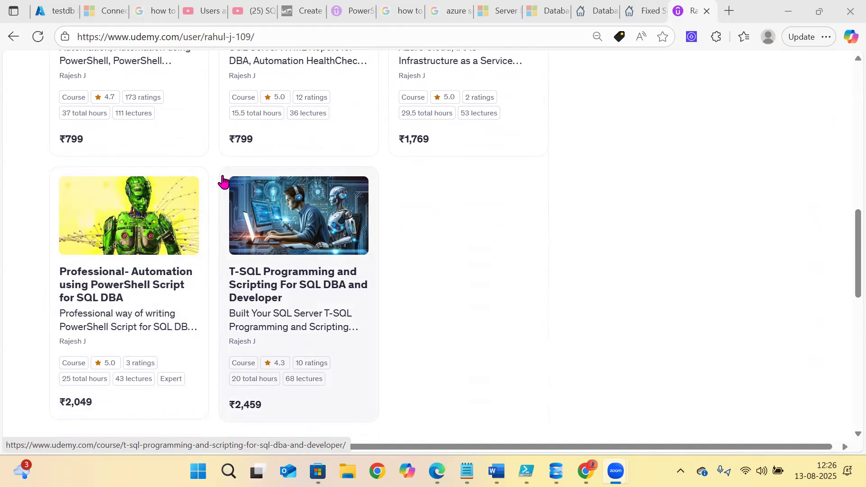
left_click(62, 4)
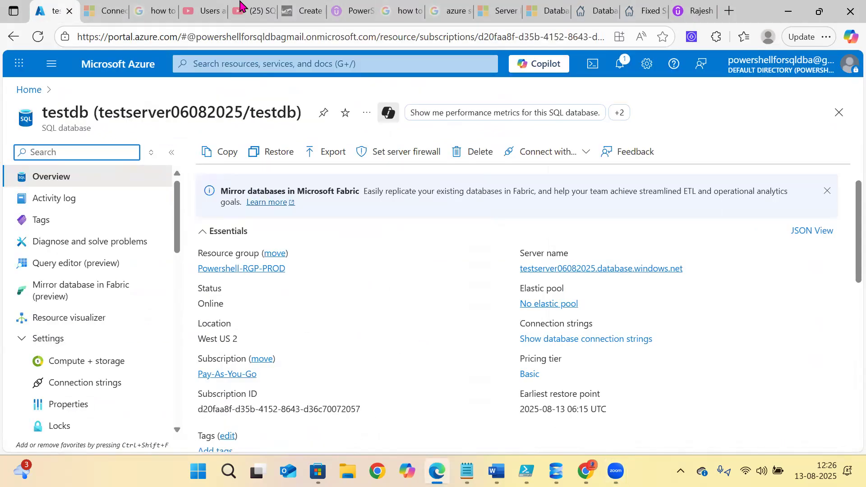